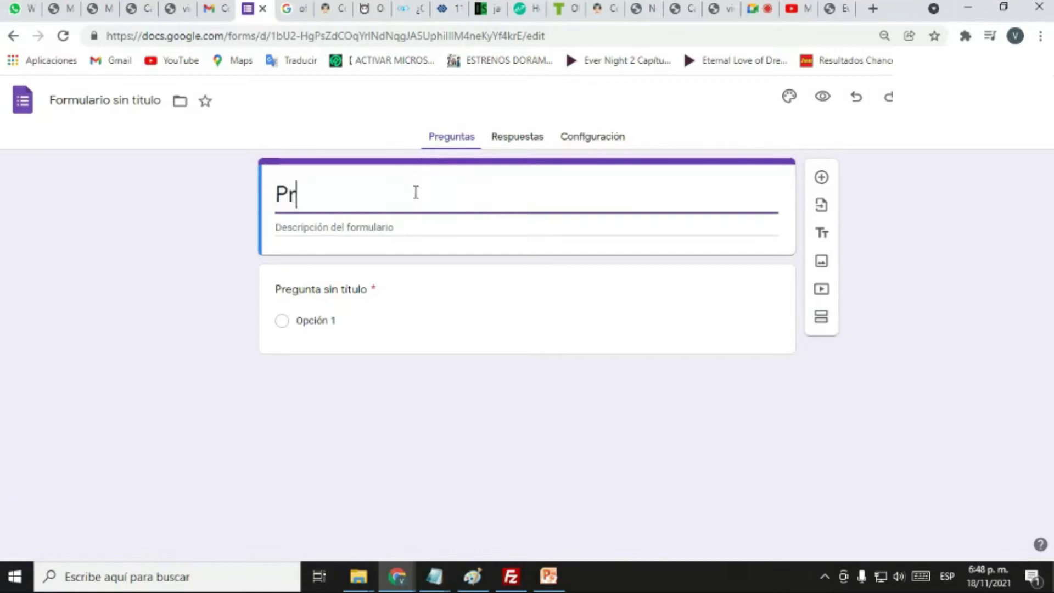
Step: Title the form "Prueba de encuesta"
{"action": "key", "text": "BackSpace"}
{"action": "key", "text": "BackSpace"}
{"action": "type", "text": "ueba de encuesta"}
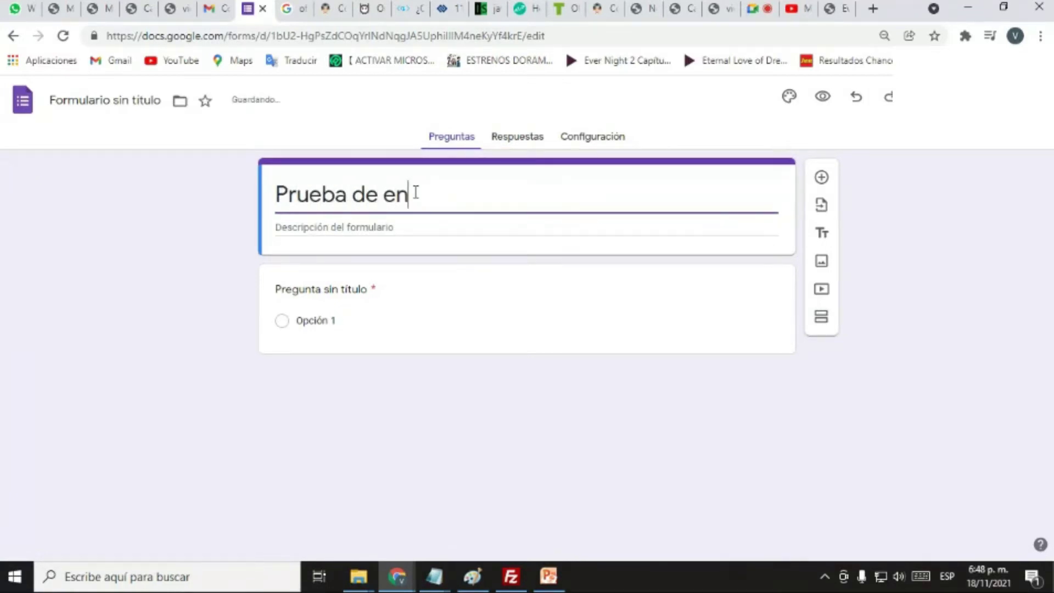
{"action": "left_click", "coordinate": [534, 411]}
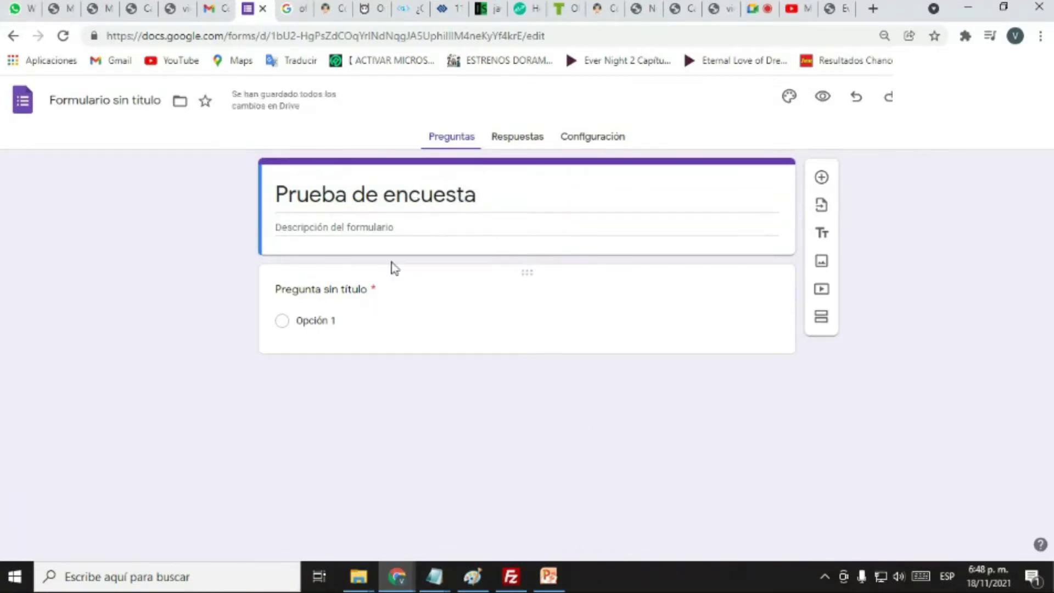
Step: Enter "esta es una prueba para la clase de IntroTEc" as the form description
{"action": "left_click", "coordinate": [413, 221]}
{"action": "type", "text": "e"}
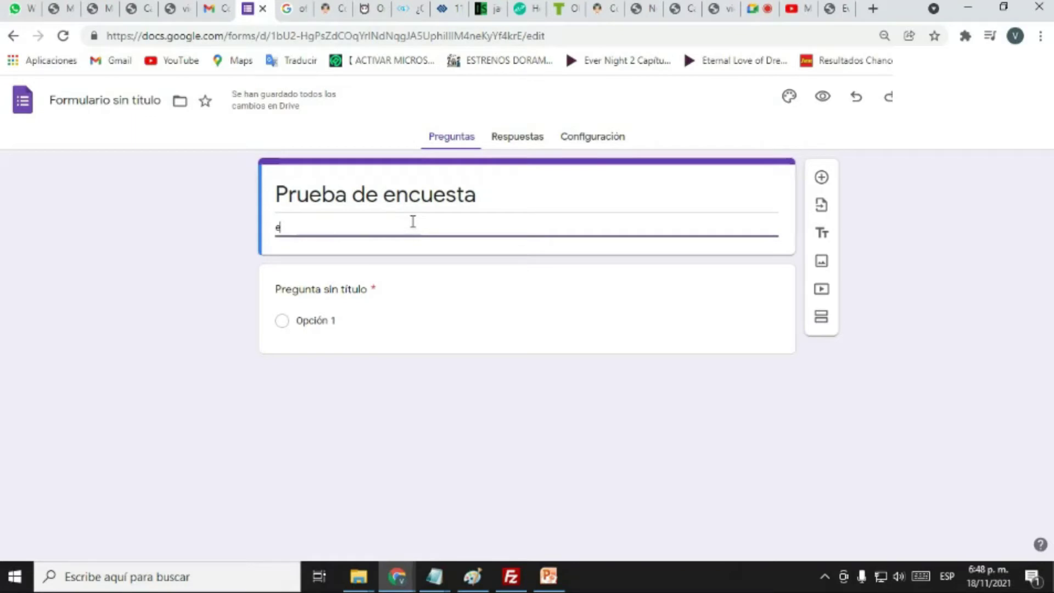
{"action": "type", "text": "sta es u"}
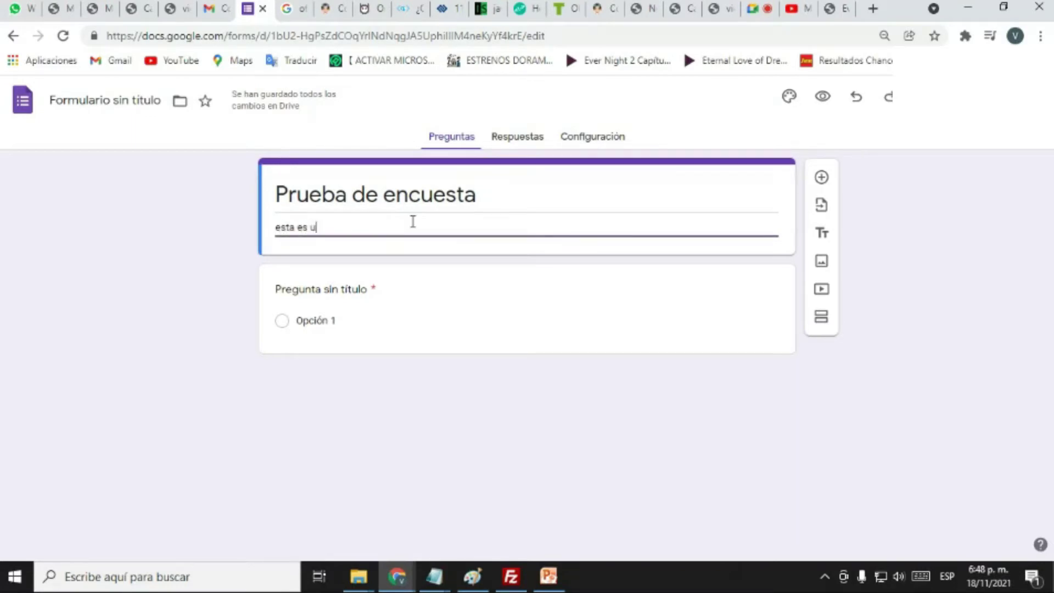
{"action": "type", "text": "na prueba para la clase de introTEc"}
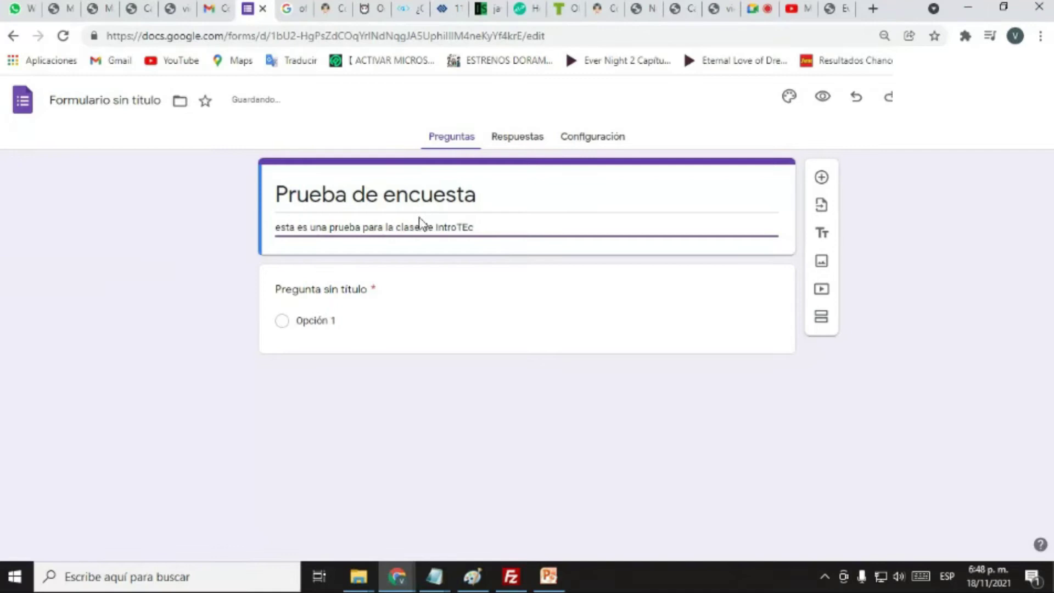
Step: Title the first question "Deporte Favorito", keeping its type as Varias opciones
{"action": "key", "text": "ctrl+plus"}
{"action": "key", "text": "ctrl+plus"}
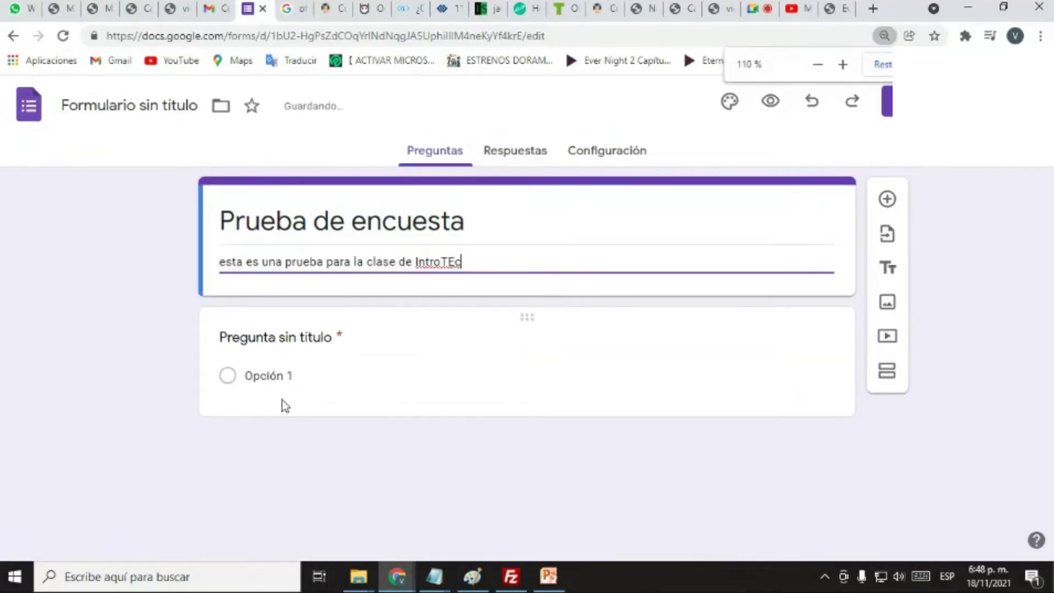
{"action": "left_click", "coordinate": [336, 369]}
{"action": "scroll", "coordinate": [384, 364], "scroll_direction": "down", "scroll_amount": 1}
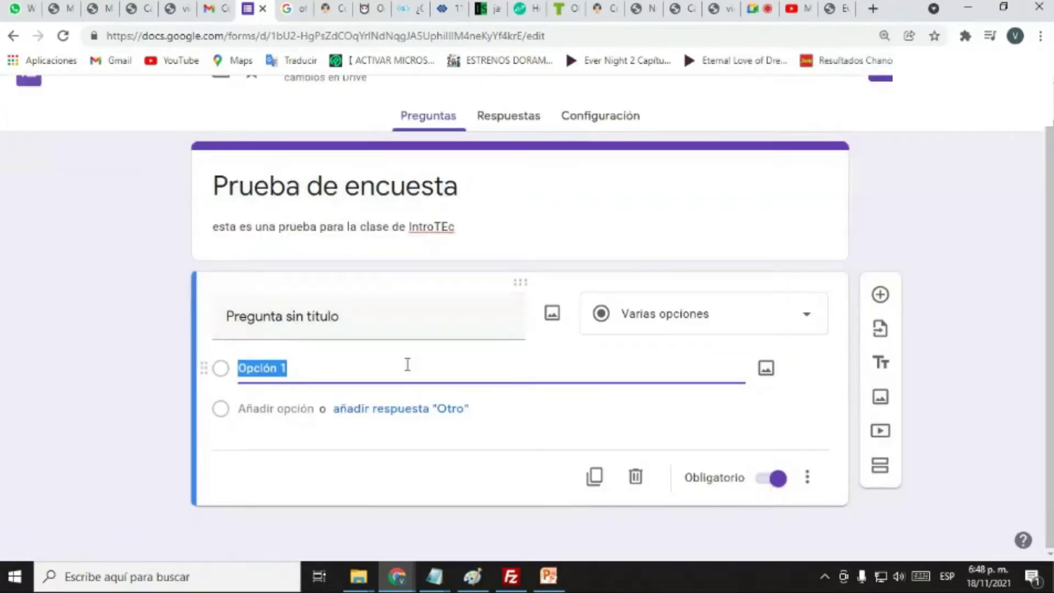
{"action": "left_click", "coordinate": [807, 324]}
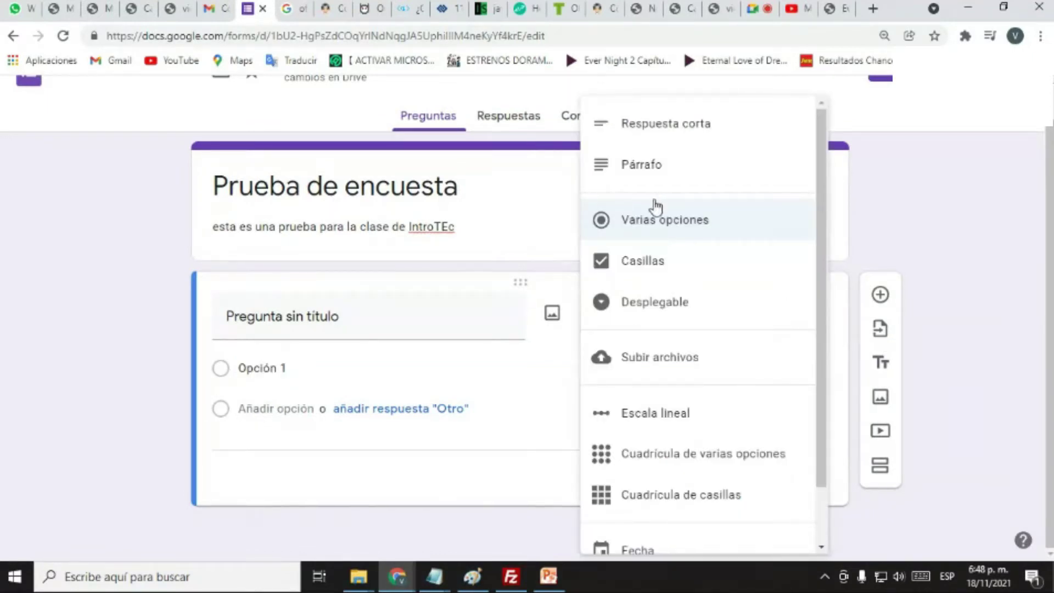
{"action": "left_click", "coordinate": [636, 231]}
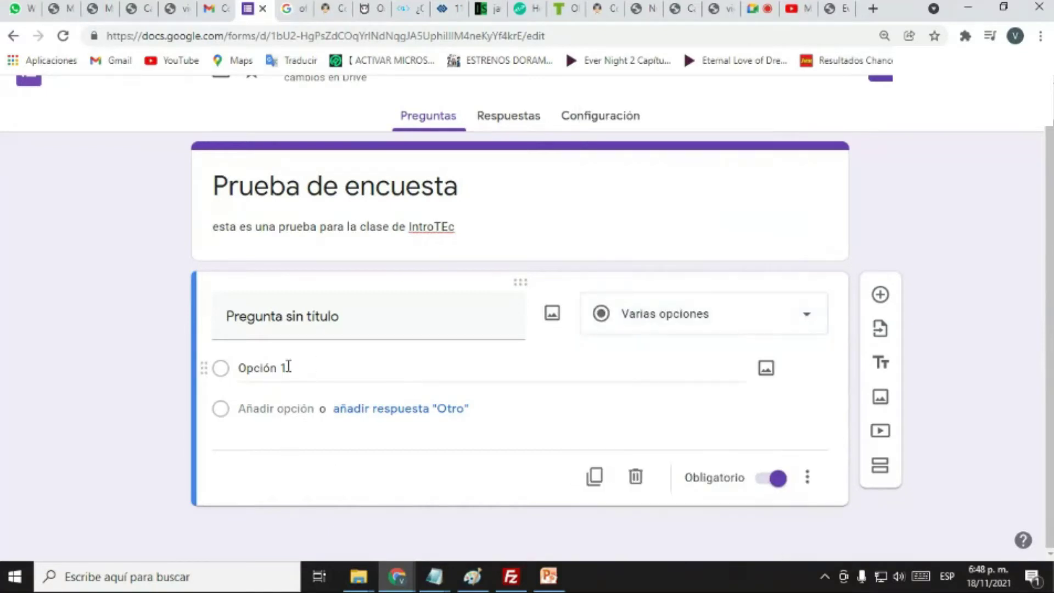
{"action": "left_click", "coordinate": [337, 313]}
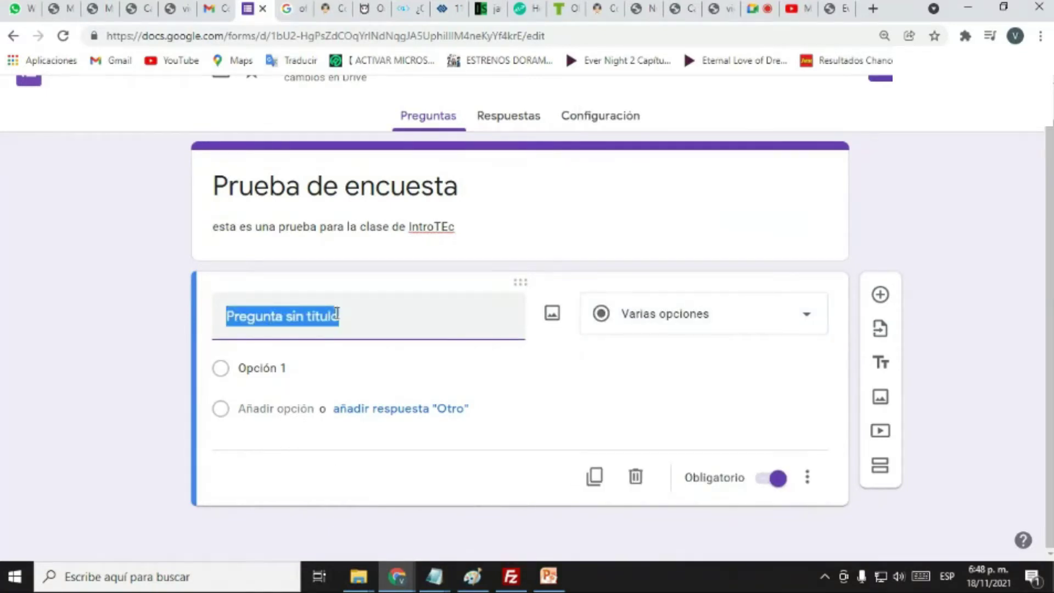
{"action": "type", "text": "d"}
{"action": "key", "text": "BackSpace"}
{"action": "type", "text": "Deporte Favorito"}
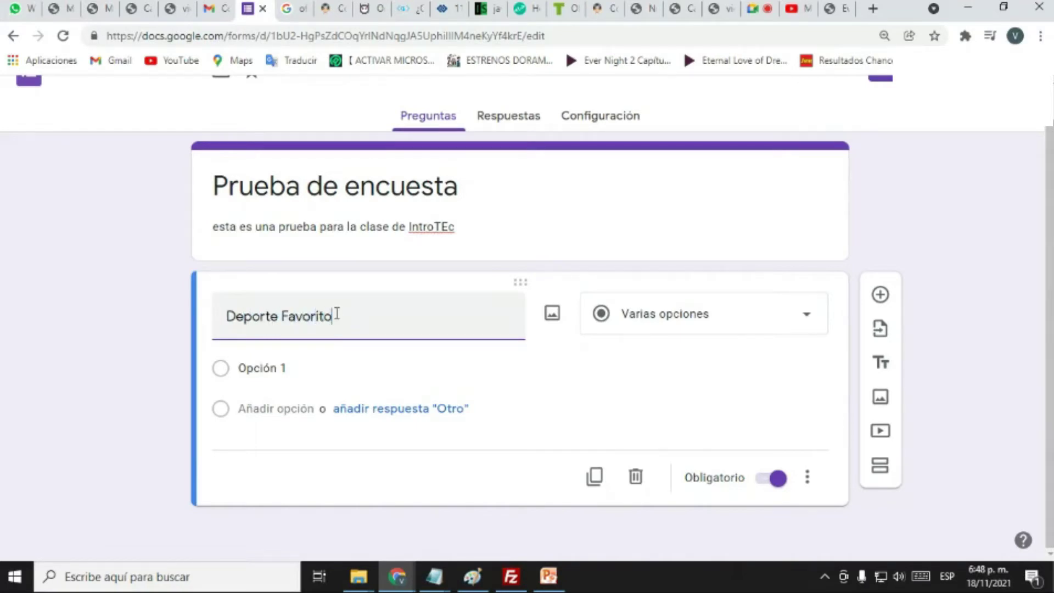
Step: Enter Fútbol, Natación and Balón Mano as the answer options of the "Deporte Favorito" question
{"action": "left_click", "coordinate": [283, 367]}
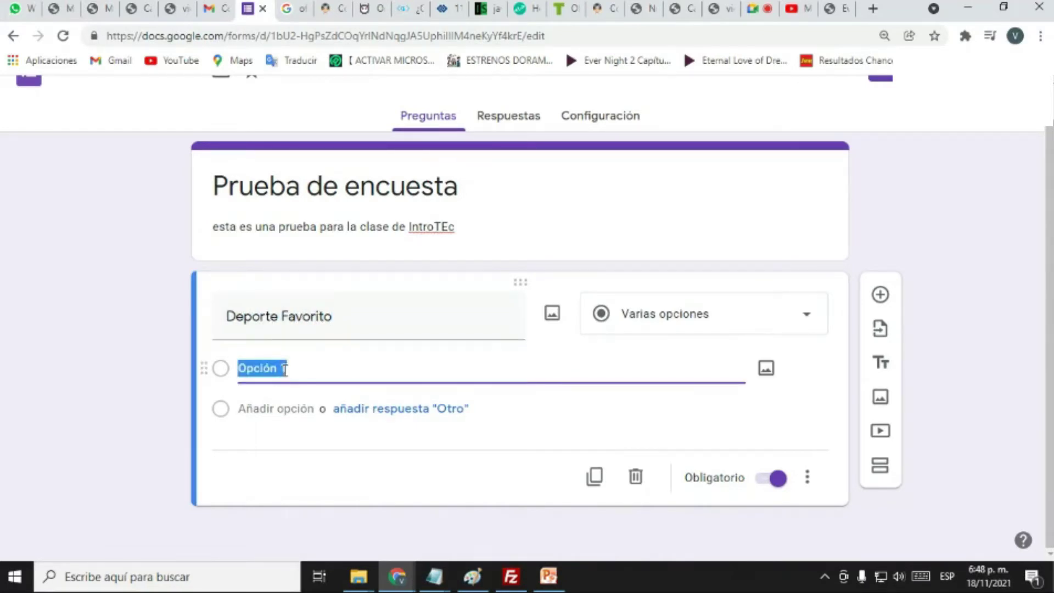
{"action": "type", "text": "Fútbol"}
{"action": "left_click", "coordinate": [267, 411]}
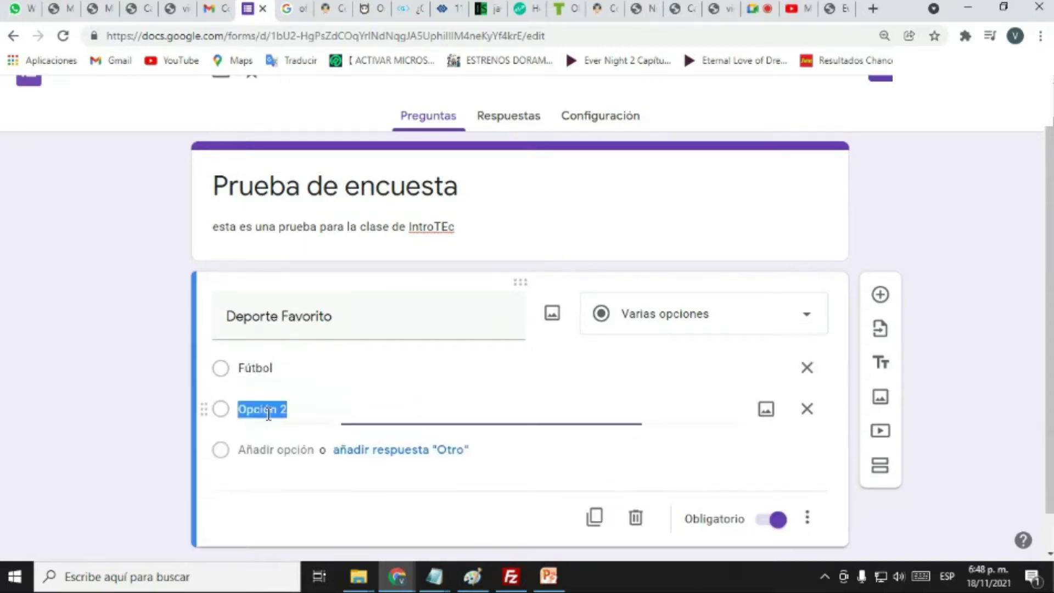
{"action": "type", "text": "Natac"}
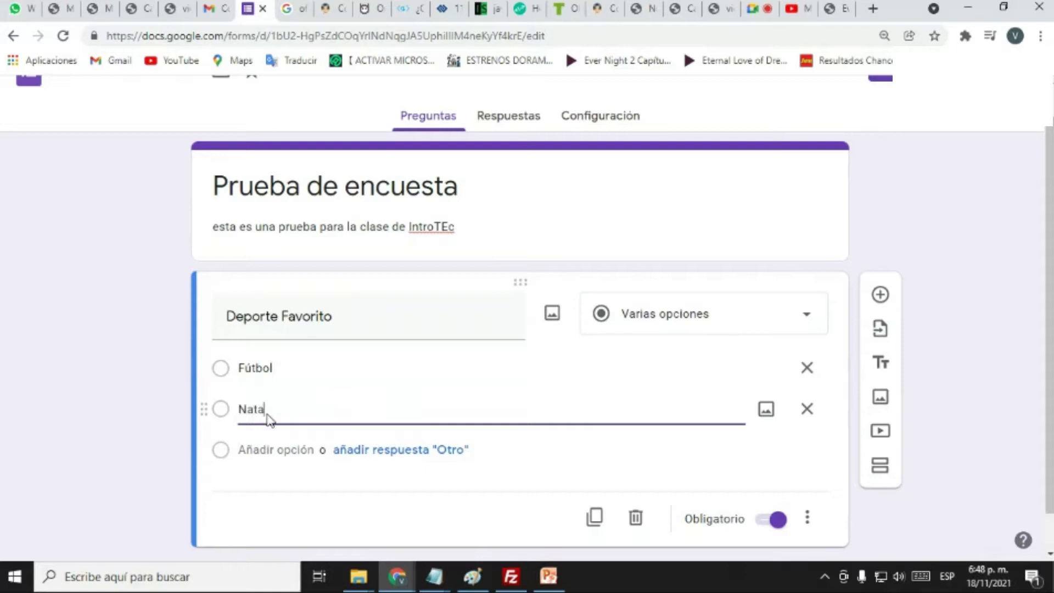
{"action": "left_click", "coordinate": [258, 449]}
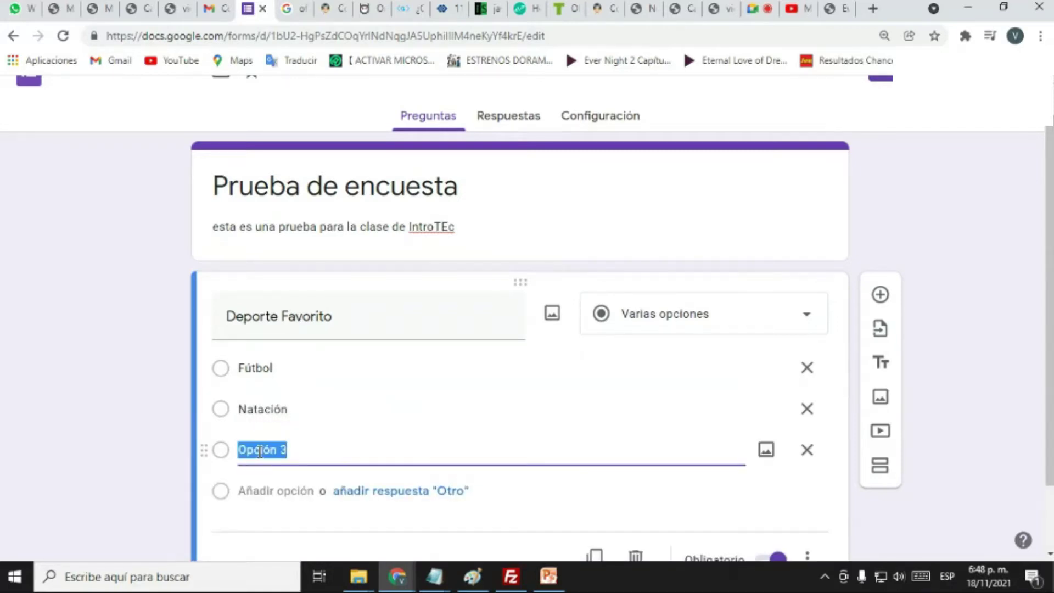
{"action": "type", "text": "Balón Mano"}
{"action": "left_click", "coordinate": [149, 431]}
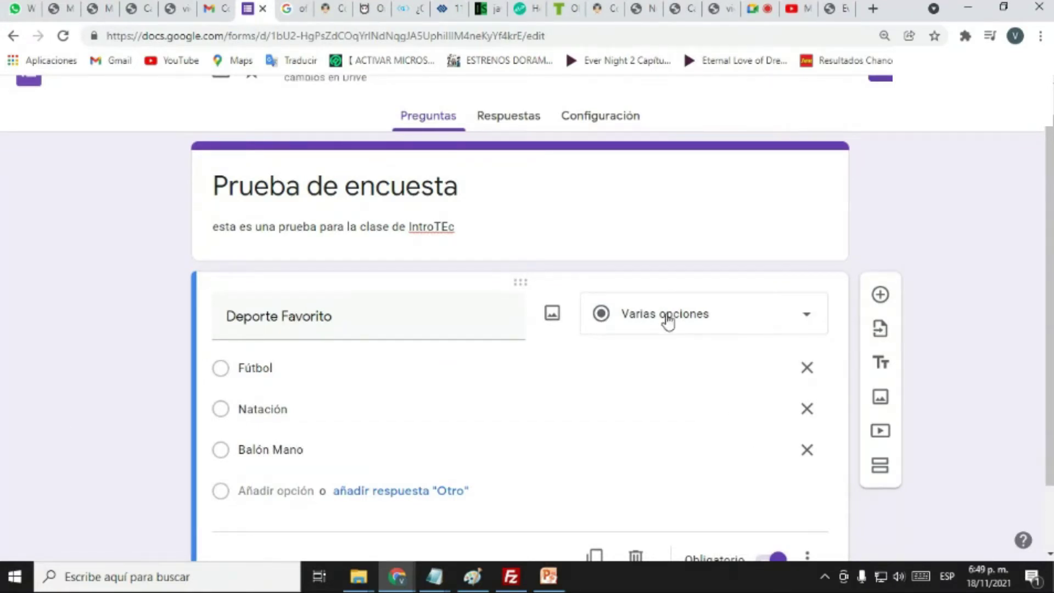
Step: Add a second question of type Respuesta corta titled "Qué piensas de los datos abiertos"
{"action": "scroll", "coordinate": [669, 313], "scroll_direction": "down", "scroll_amount": 1}
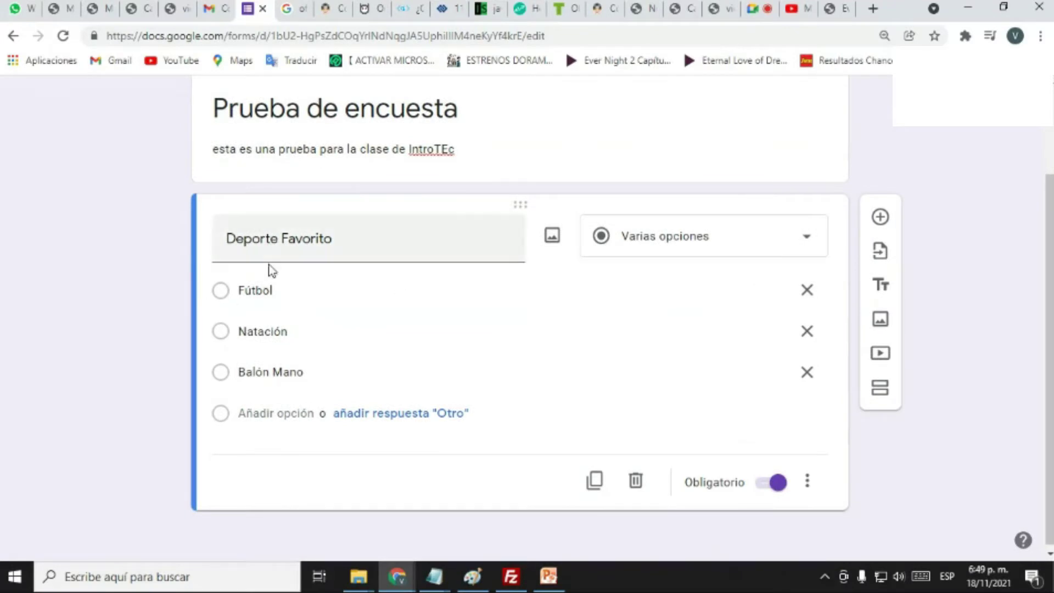
{"action": "left_click", "coordinate": [880, 220]}
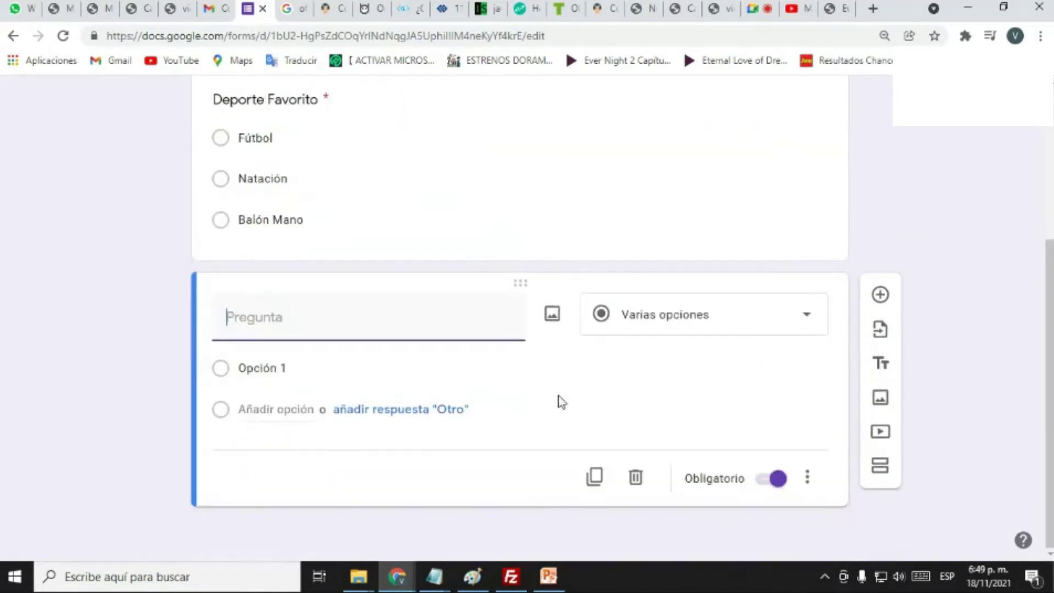
{"action": "left_click", "coordinate": [715, 320]}
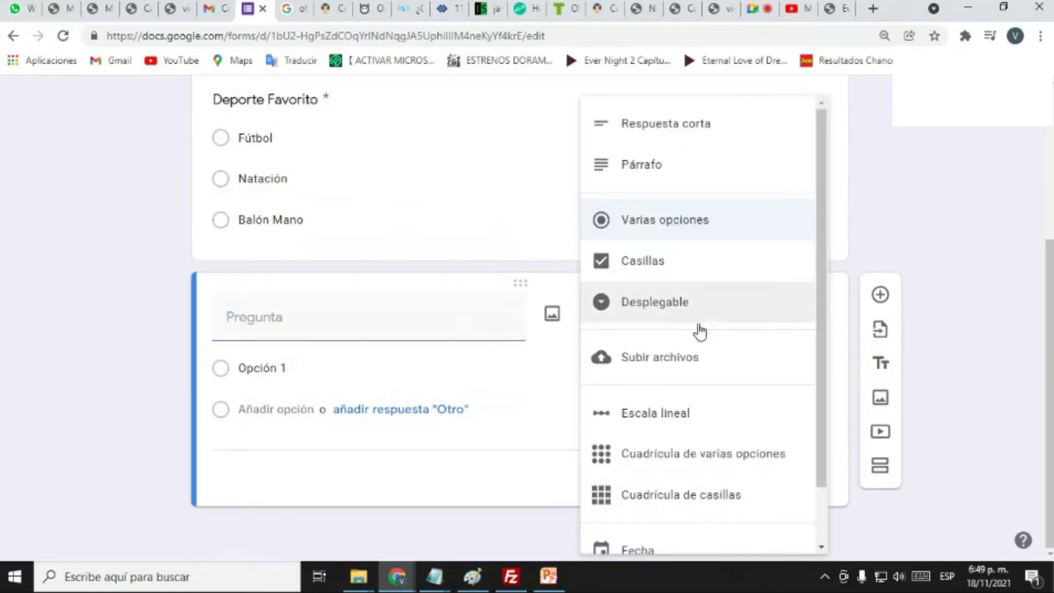
{"action": "left_click", "coordinate": [681, 142]}
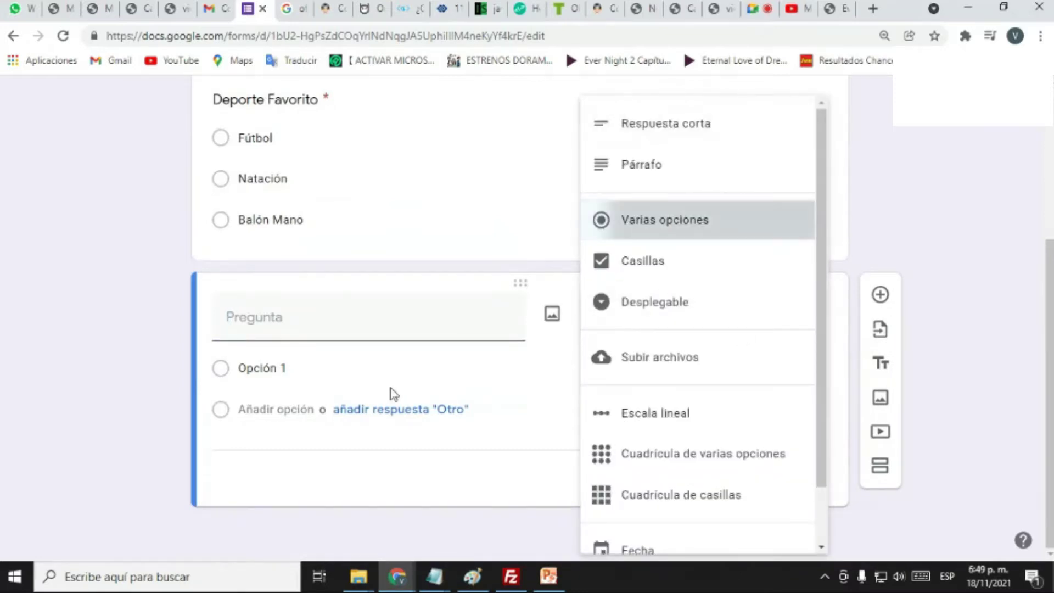
{"action": "left_click", "coordinate": [330, 344]}
{"action": "type", "text": "Qué piensas de"}
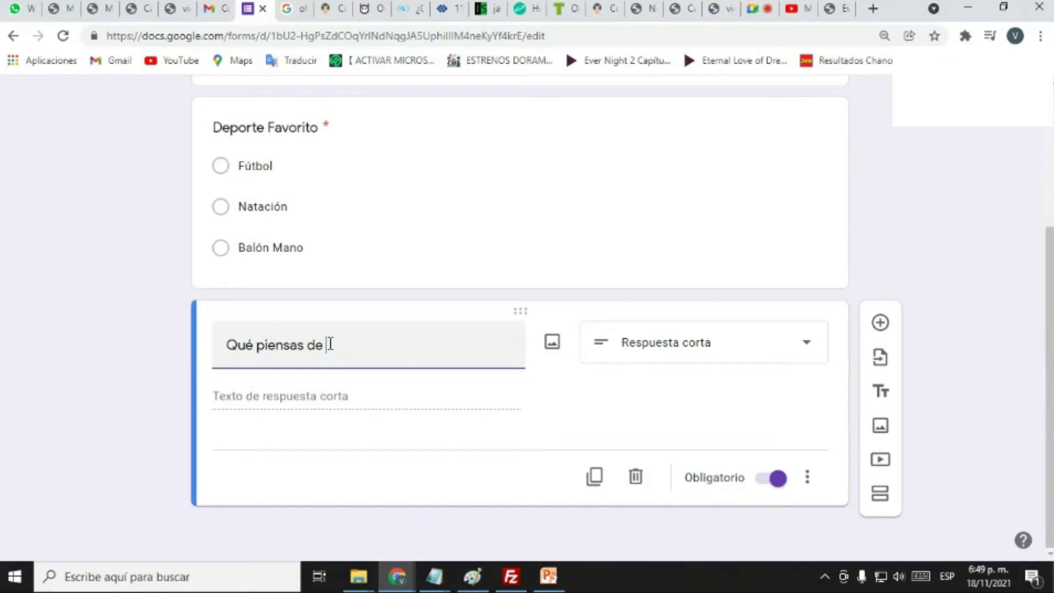
{"action": "type", "text": "s datos abiertos"}
{"action": "left_click", "coordinate": [337, 399]}
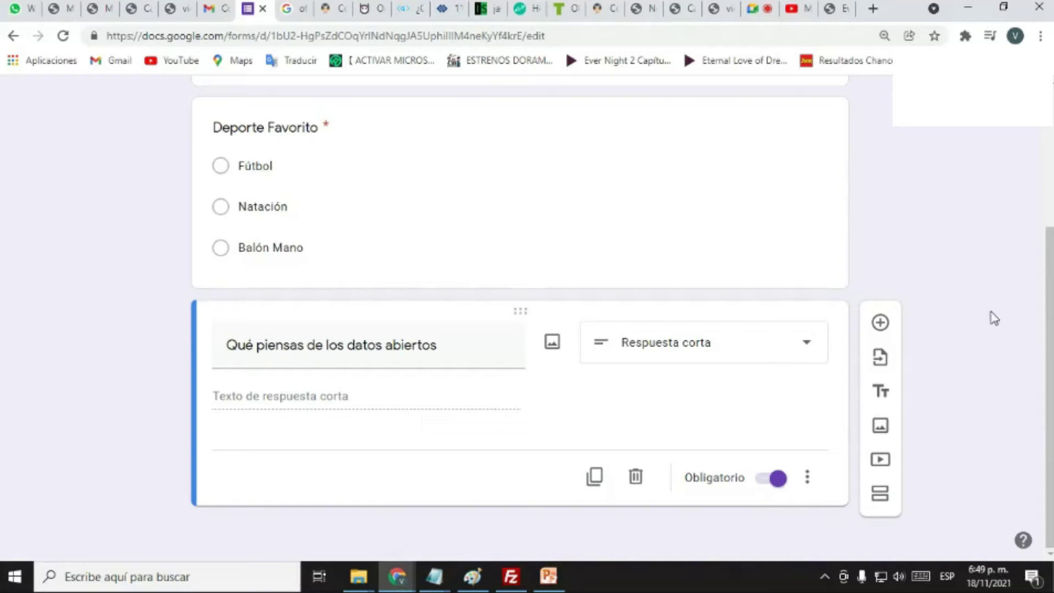
Step: Add a third question of type Escala lineal titled "Califique nuestro servicio"
{"action": "left_click", "coordinate": [882, 324]}
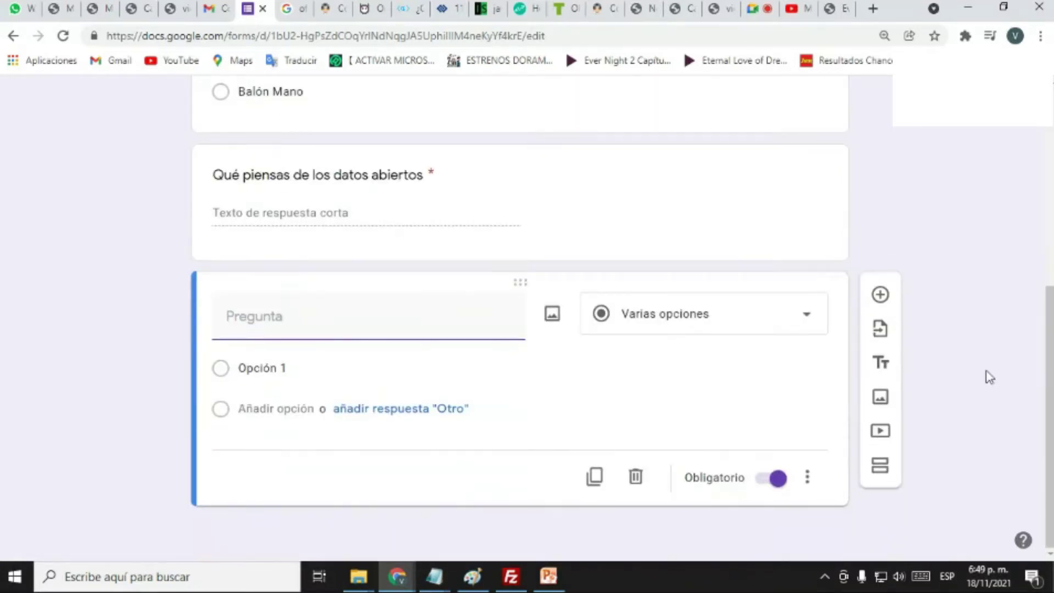
{"action": "left_click", "coordinate": [807, 317]}
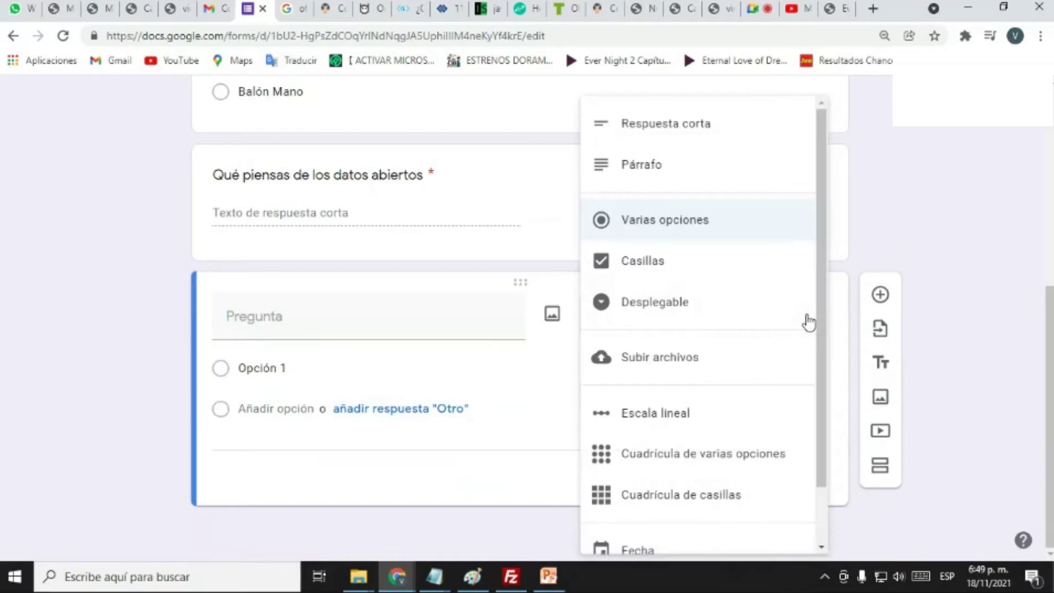
{"action": "left_click", "coordinate": [660, 426]}
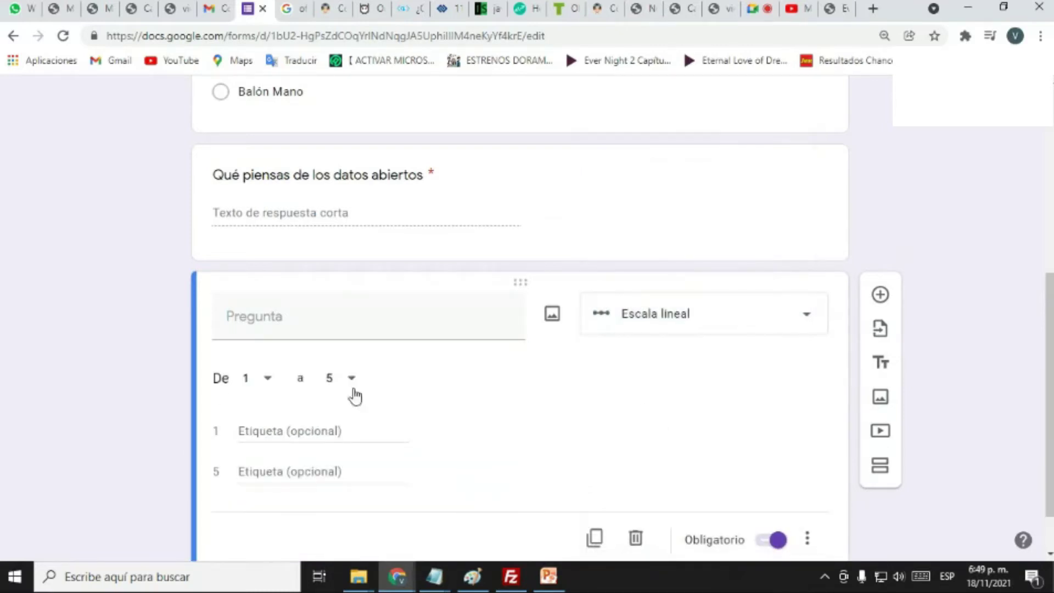
{"action": "scroll", "coordinate": [497, 382], "scroll_direction": "down", "scroll_amount": 1}
{"action": "left_click", "coordinate": [293, 270]}
{"action": "type", "text": "a"}
{"action": "key", "text": "BackSpace"}
{"action": "type", "text": "Calif"}
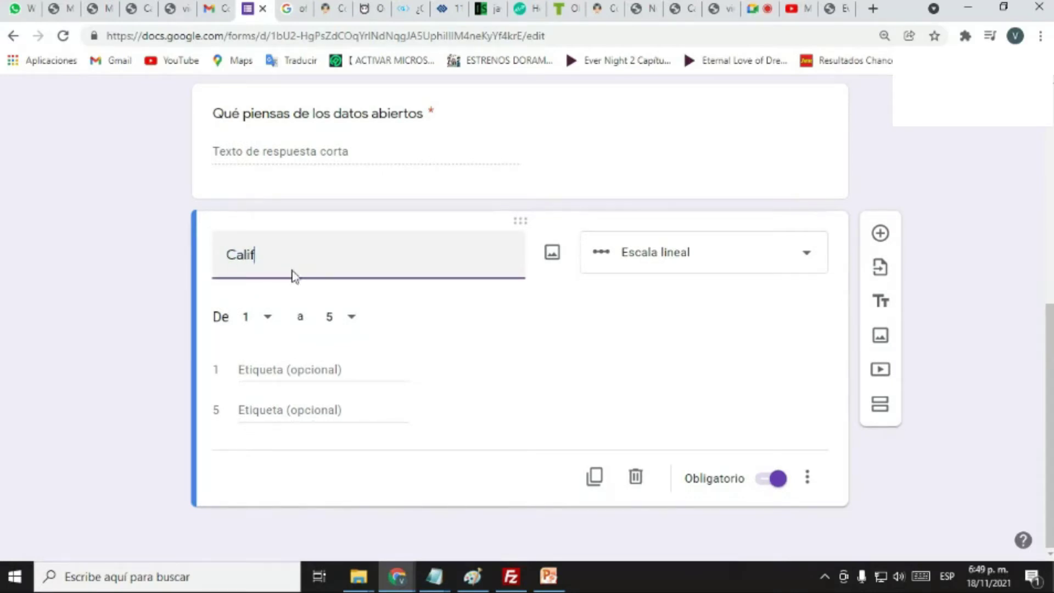
{"action": "type", "text": "ique nuestro servicio"}
{"action": "left_click", "coordinate": [666, 339]}
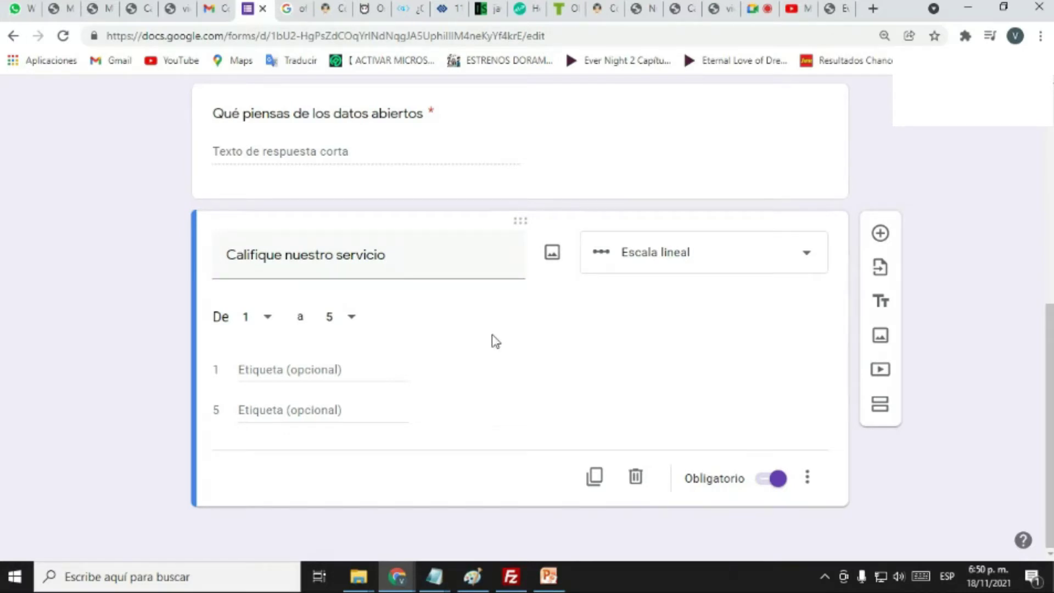
Step: Label value 1 of the linear scale "Muy Malo" and value 5 "Excelente"
{"action": "left_click", "coordinate": [289, 369]}
{"action": "type", "text": "Muy Ma"}
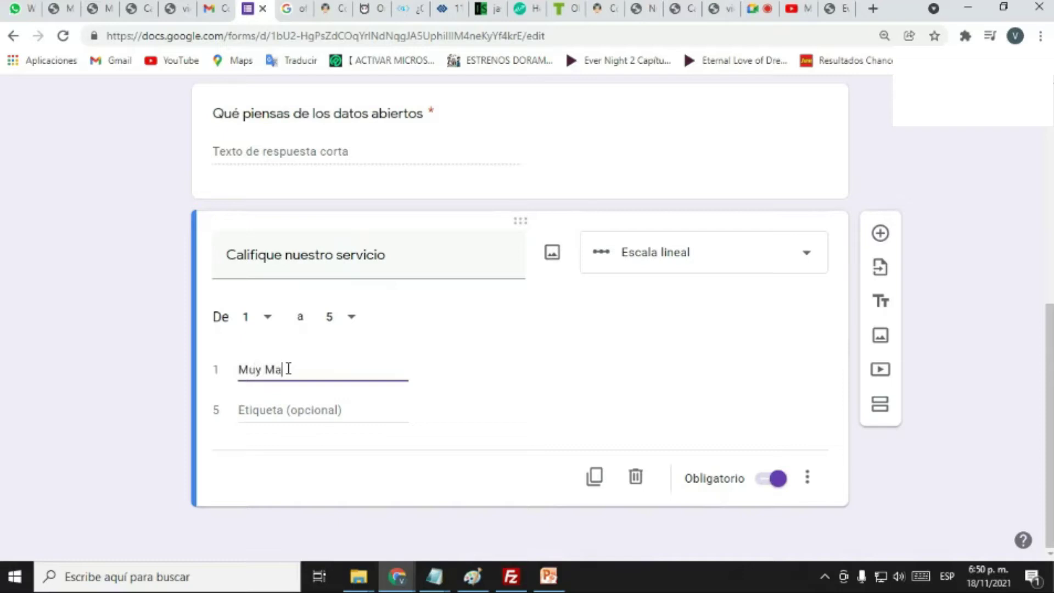
{"action": "key", "text": "BackSpace"}
{"action": "key", "text": "BackSpace"}
{"action": "left_click", "coordinate": [292, 407]}
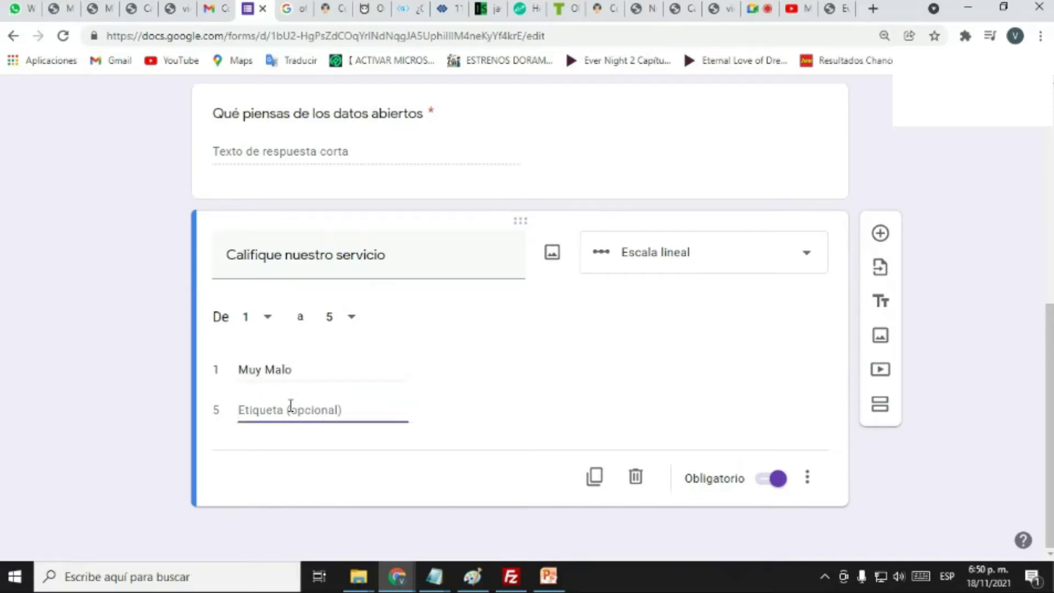
{"action": "type", "text": "Excelente"}
{"action": "left_click", "coordinate": [520, 420]}
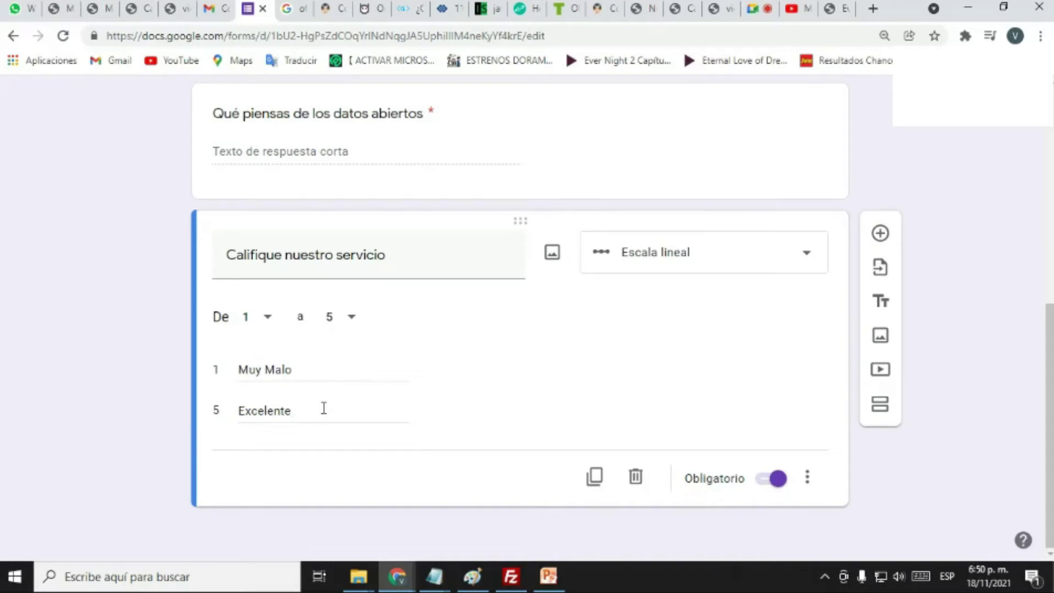
Step: Change the label of scale value 1 to "No me gustó"
{"action": "left_click_drag", "start_coordinate": [297, 369], "coordinate": [233, 377]}
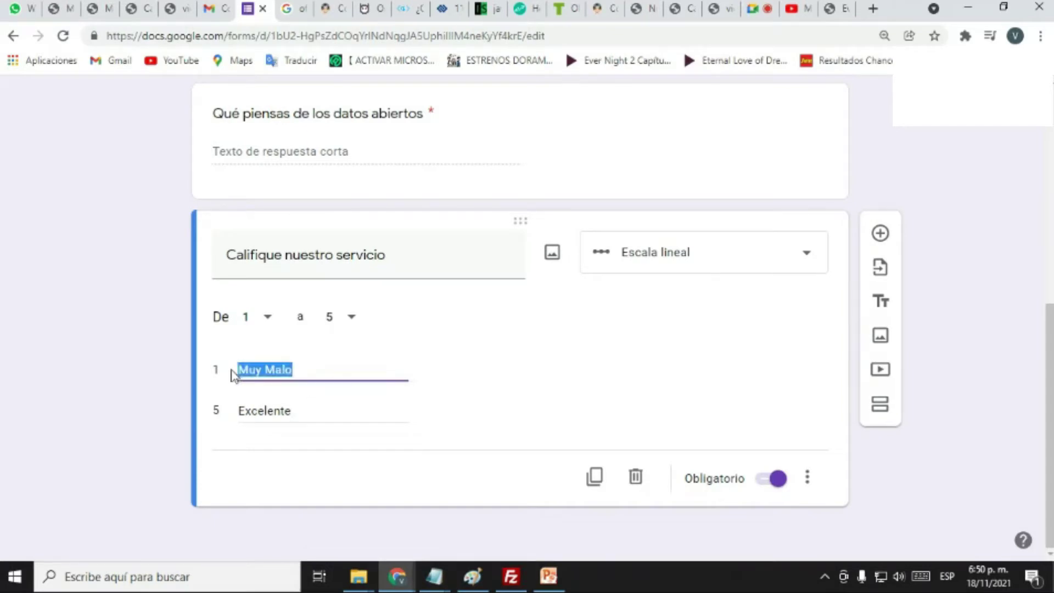
{"action": "type", "text": "No me gustó"}
Step: Check the form's responses section and return to the questions
{"action": "scroll", "coordinate": [581, 395], "scroll_direction": "up", "scroll_amount": 10}
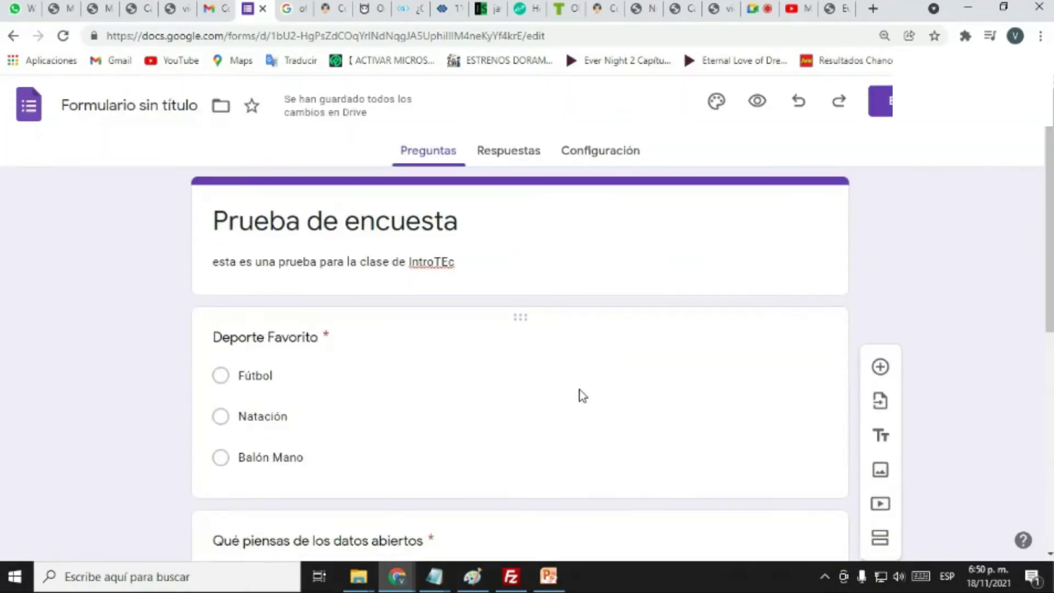
{"action": "left_click", "coordinate": [516, 158]}
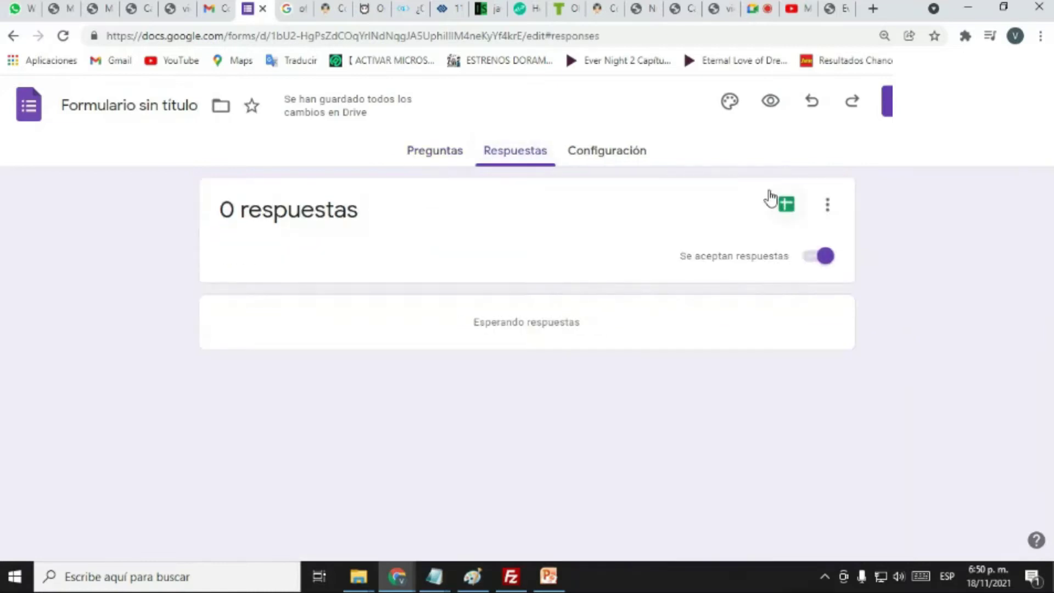
{"action": "left_click", "coordinate": [448, 165]}
Step: Open the sending options for the form
{"action": "scroll", "coordinate": [682, 376], "scroll_direction": "up", "scroll_amount": 7}
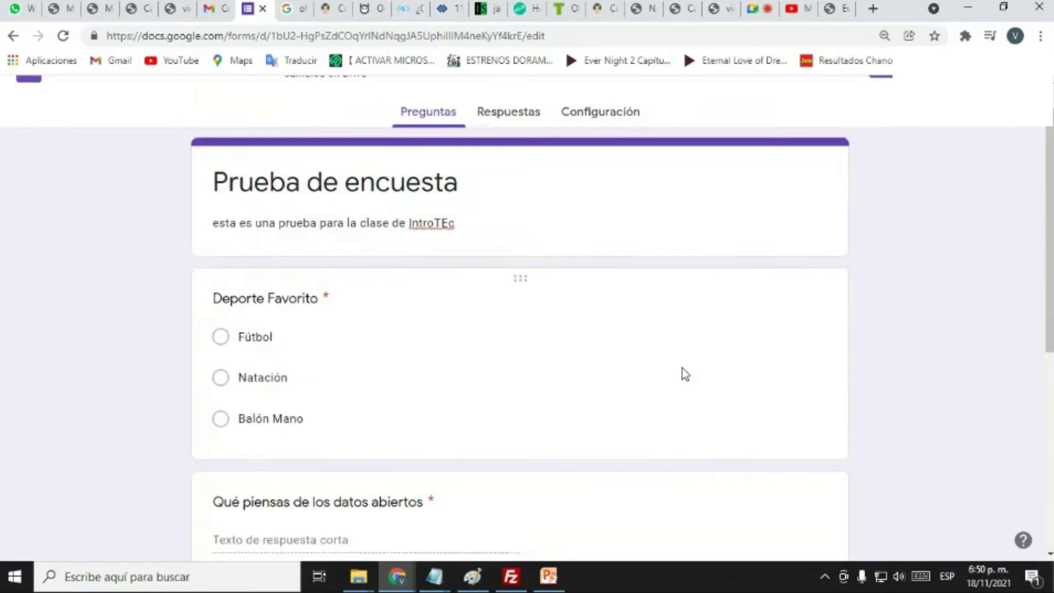
{"action": "scroll", "coordinate": [686, 374], "scroll_direction": "up", "scroll_amount": 1}
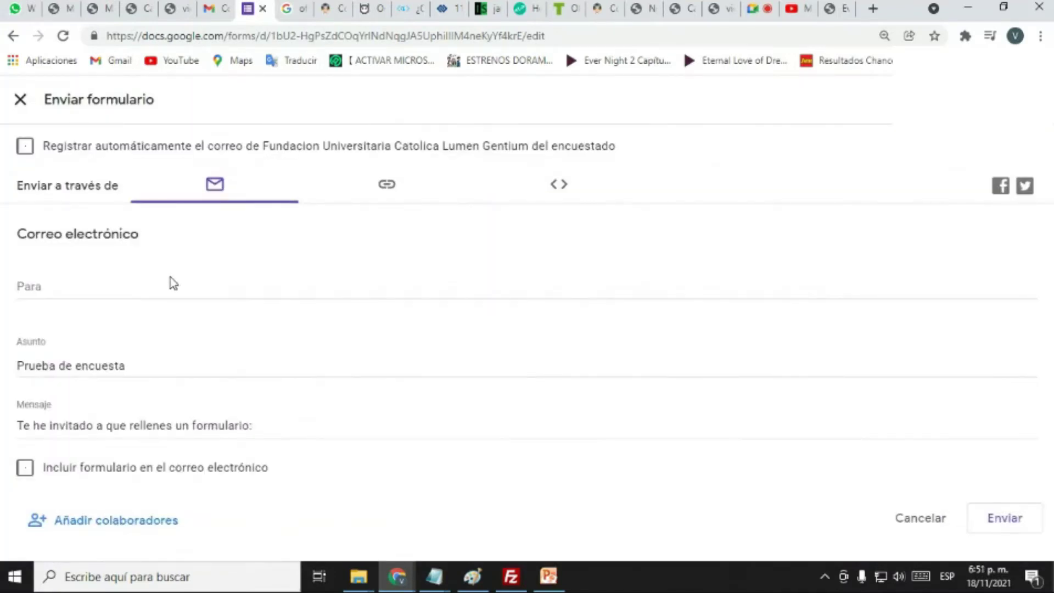
Step: Send the form by e-mail, entering the chosen contact's e-mail address as the recipient
{"action": "left_click", "coordinate": [76, 287]}
{"action": "type", "text": "vvier"}
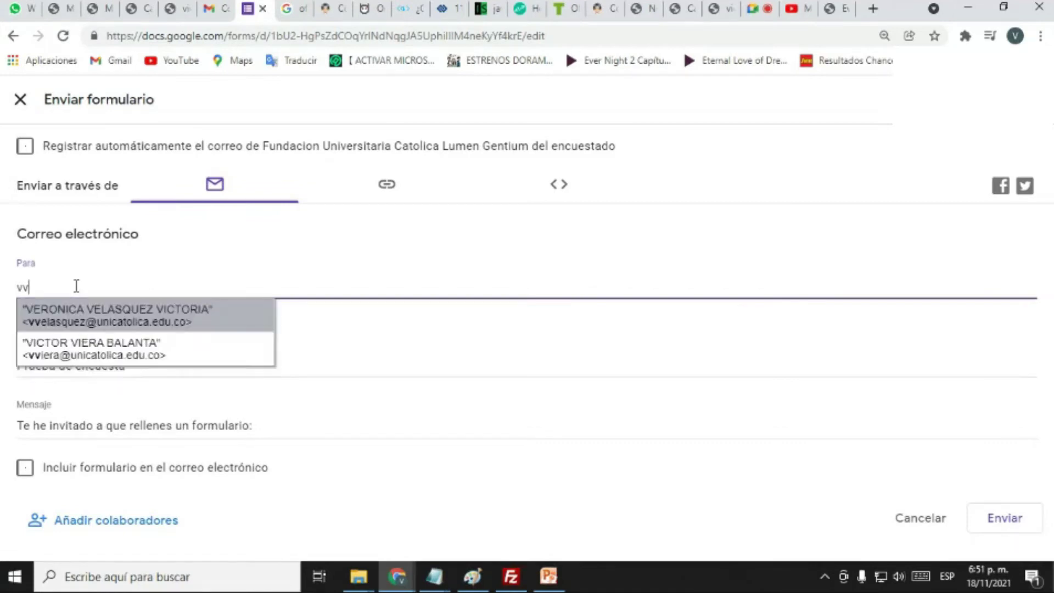
{"action": "left_click", "coordinate": [101, 320]}
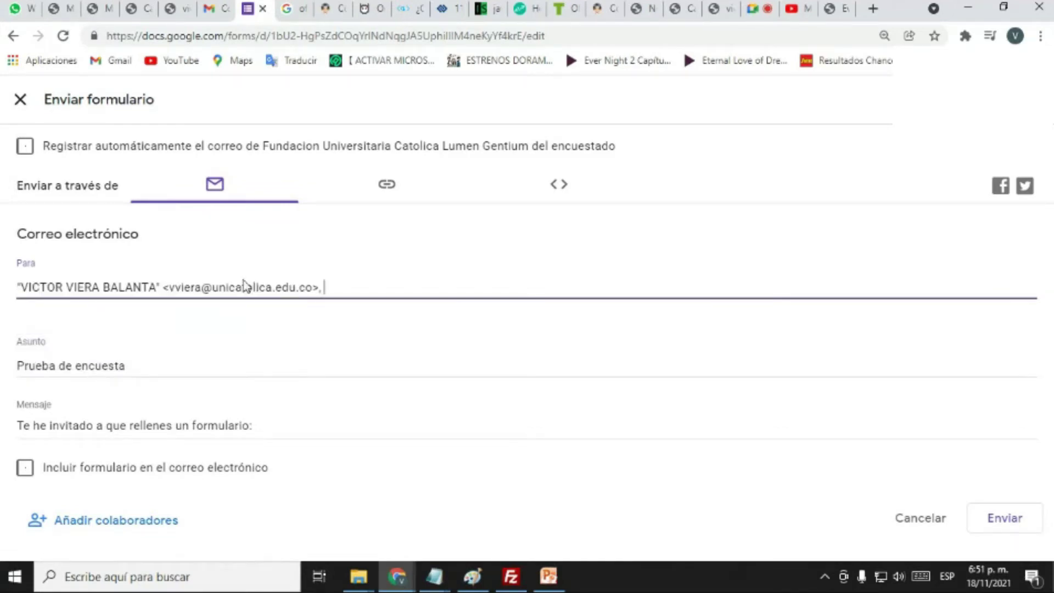
{"action": "left_click", "coordinate": [1000, 530]}
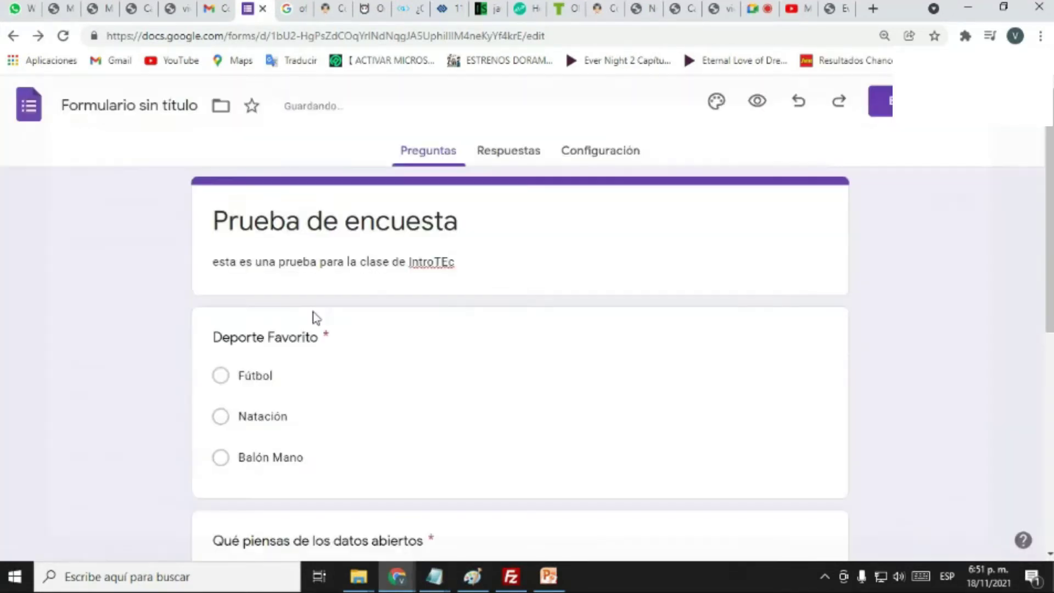
Step: Review the form's questions, switch to Gmail and show the inbox
{"action": "scroll", "coordinate": [383, 364], "scroll_direction": "down", "scroll_amount": 6}
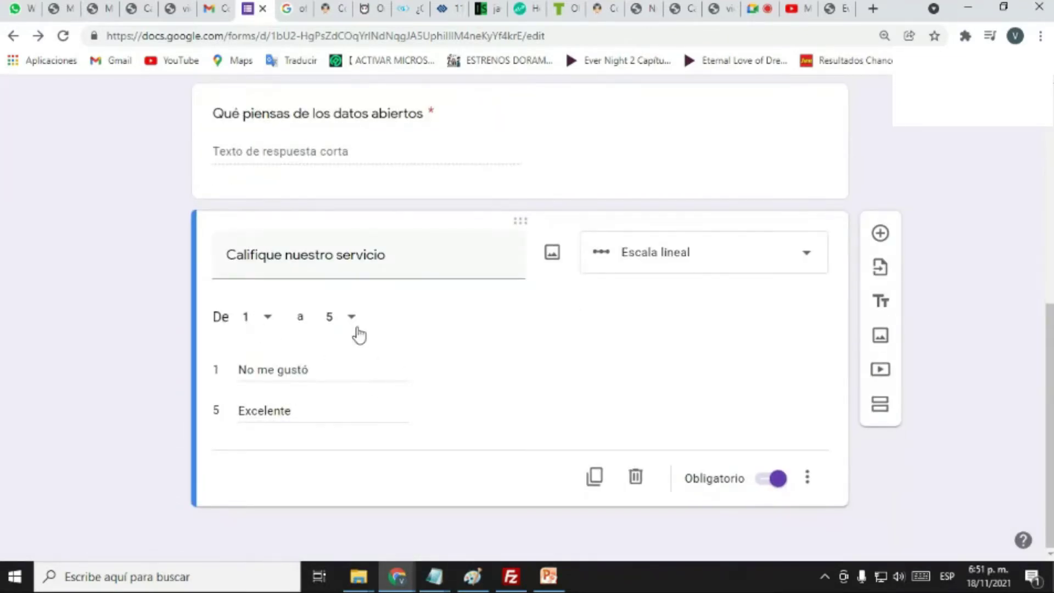
{"action": "scroll", "coordinate": [557, 349], "scroll_direction": "up", "scroll_amount": 8}
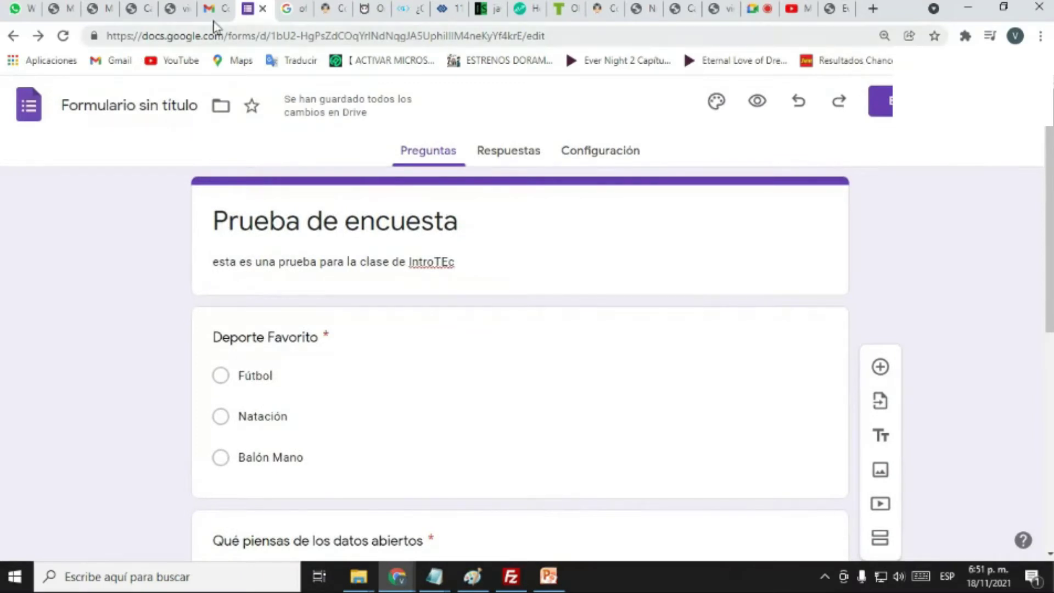
{"action": "left_click", "coordinate": [215, 8]}
{"action": "mouse_move", "coordinate": [22, 170]}
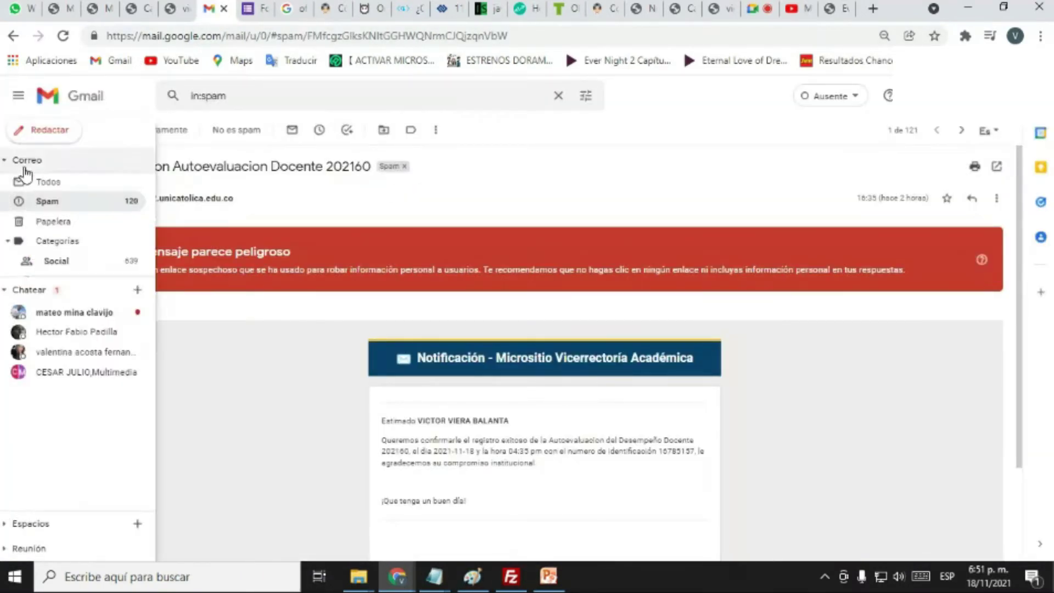
{"action": "left_click", "coordinate": [55, 182]}
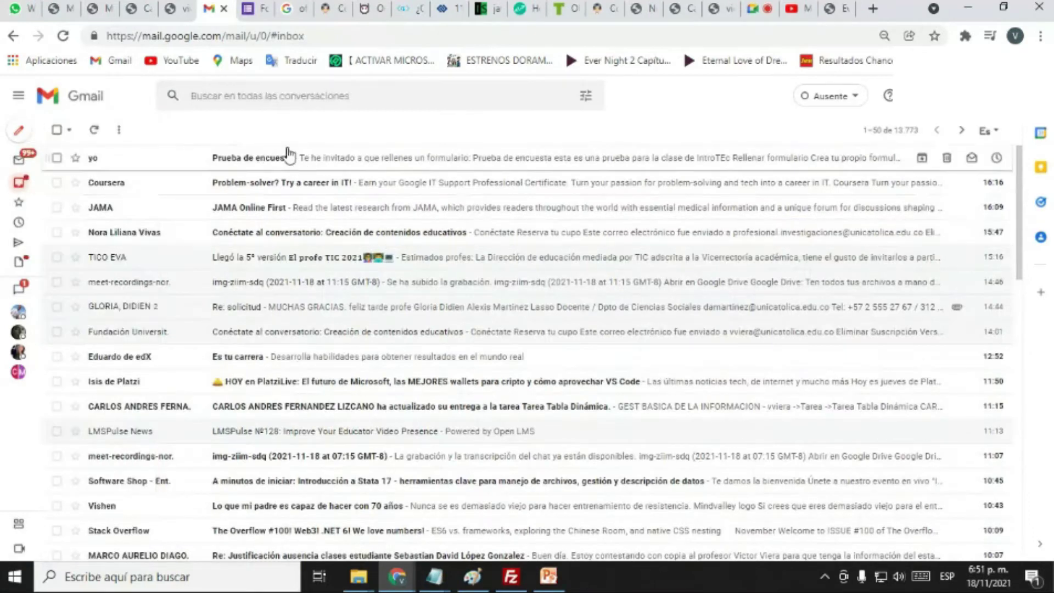
Step: Open the "Prueba de encuesta" invitation e-mail and follow its link to fill out the form
{"action": "left_click", "coordinate": [286, 159]}
{"action": "scroll", "coordinate": [769, 329], "scroll_direction": "down", "scroll_amount": 3}
{"action": "left_click", "coordinate": [440, 374]}
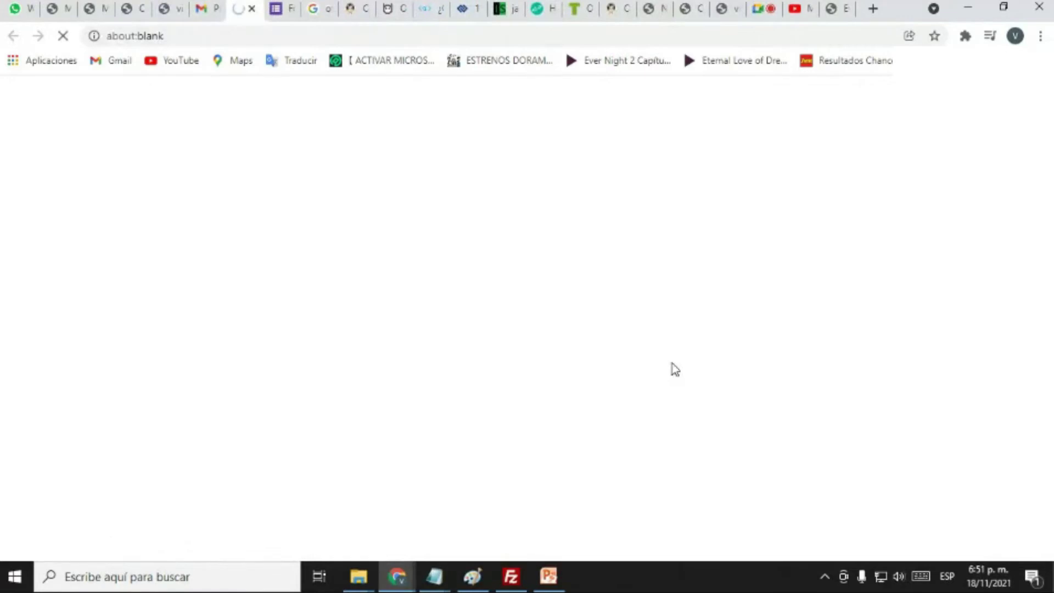
Step: Try different ratings for "Califique nuestro servicio" on the 1 to 5 scale, ending on 3
{"action": "scroll", "coordinate": [706, 357], "scroll_direction": "down", "scroll_amount": 6}
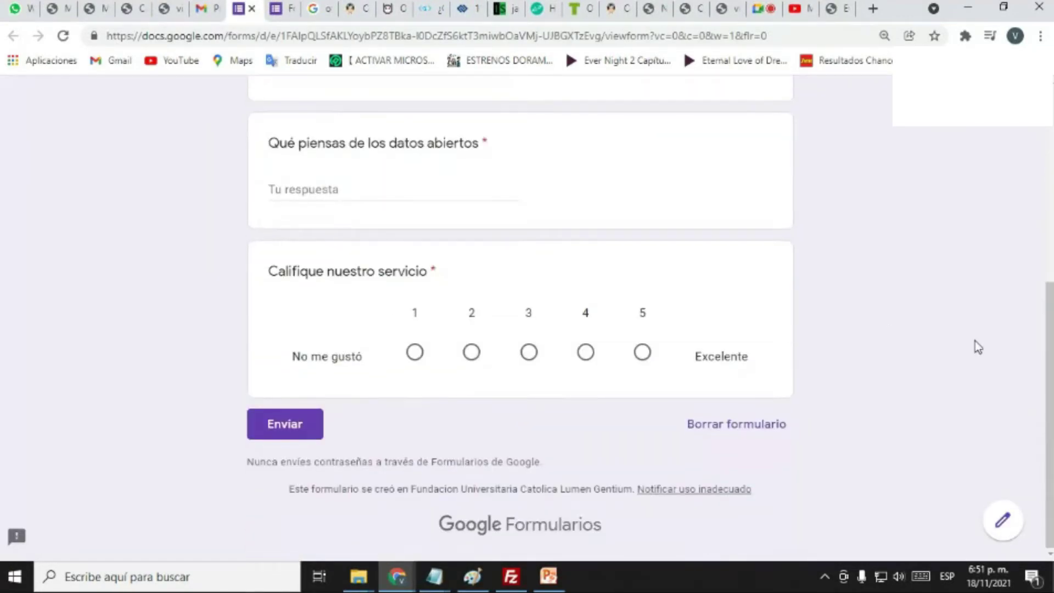
{"action": "left_click", "coordinate": [416, 353]}
{"action": "left_click", "coordinate": [528, 355]}
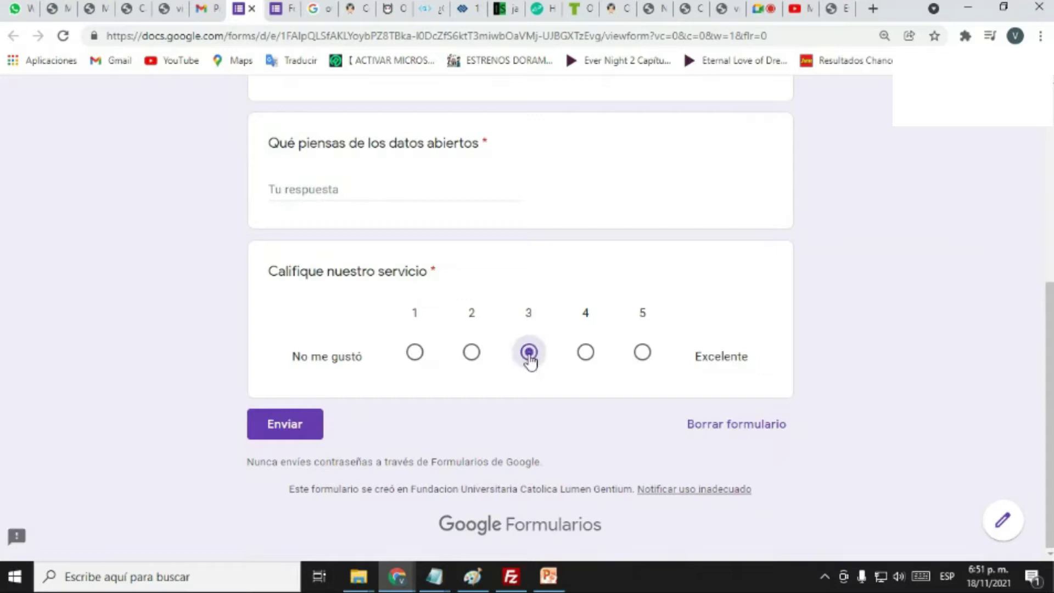
{"action": "left_click", "coordinate": [585, 362]}
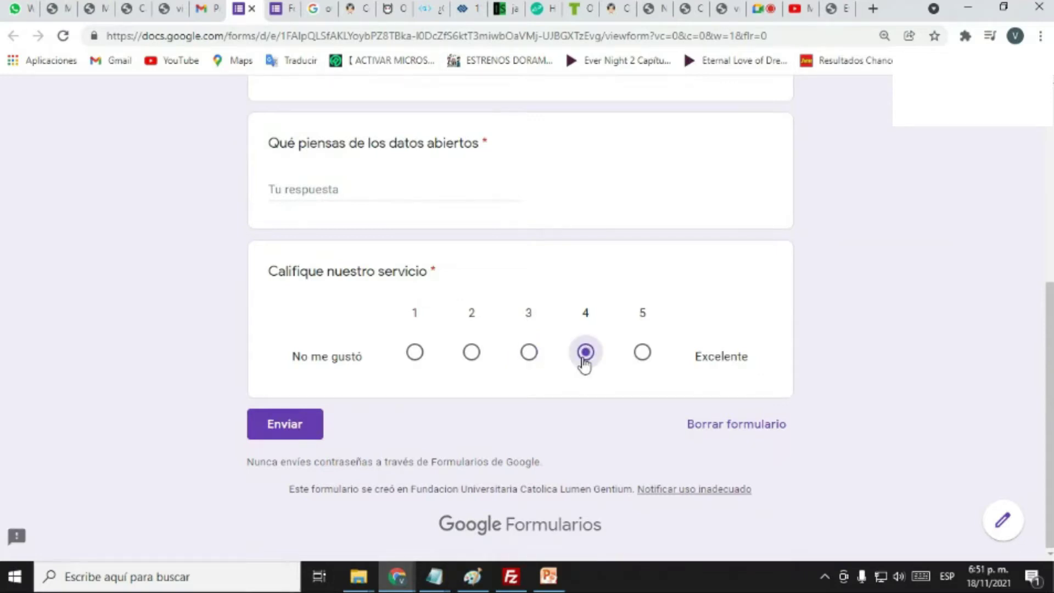
{"action": "left_click", "coordinate": [649, 366]}
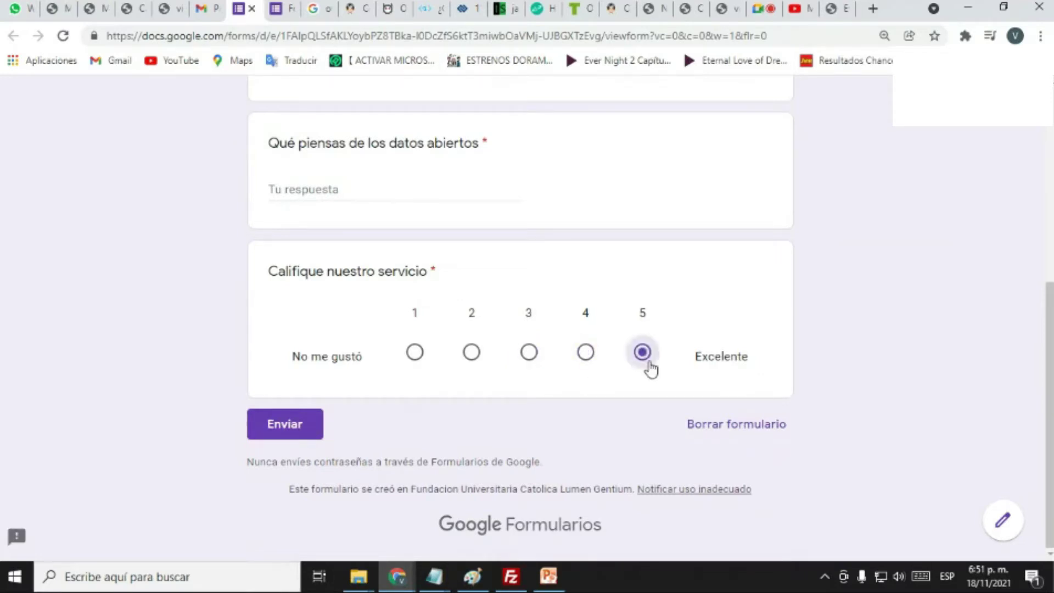
{"action": "left_click", "coordinate": [416, 353]}
{"action": "left_click", "coordinate": [527, 357]}
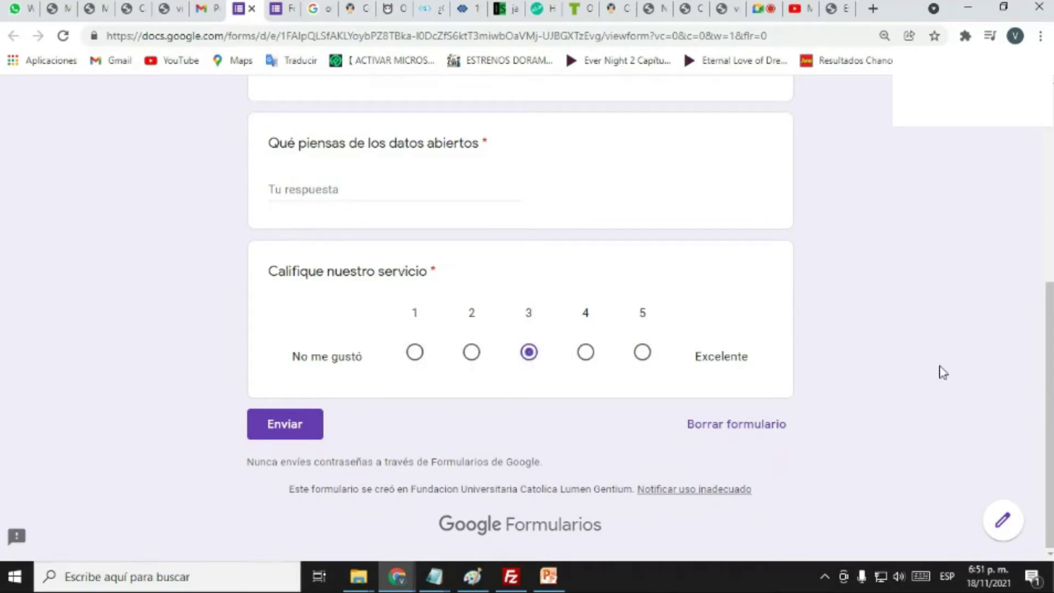
{"action": "left_click", "coordinate": [472, 354]}
{"action": "left_click", "coordinate": [531, 355]}
Step: Try the answers Natación, Fútbol and Balón Mano for "Deporte Favorito" and open the form for editing
{"action": "scroll", "coordinate": [897, 276], "scroll_direction": "up", "scroll_amount": 4}
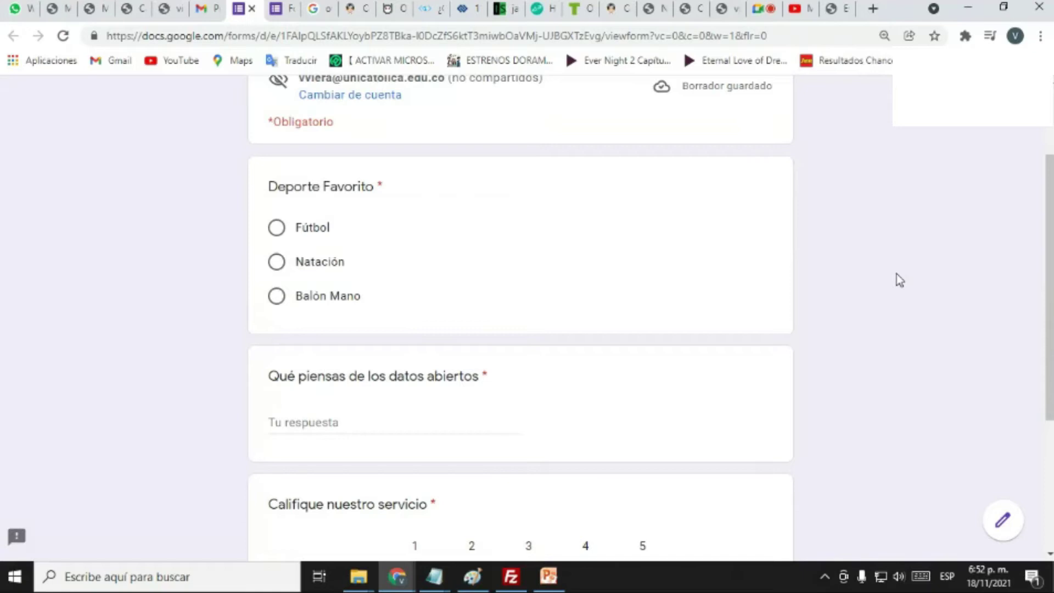
{"action": "left_click", "coordinate": [278, 261]}
{"action": "left_click", "coordinate": [278, 228]}
{"action": "left_click", "coordinate": [274, 298]}
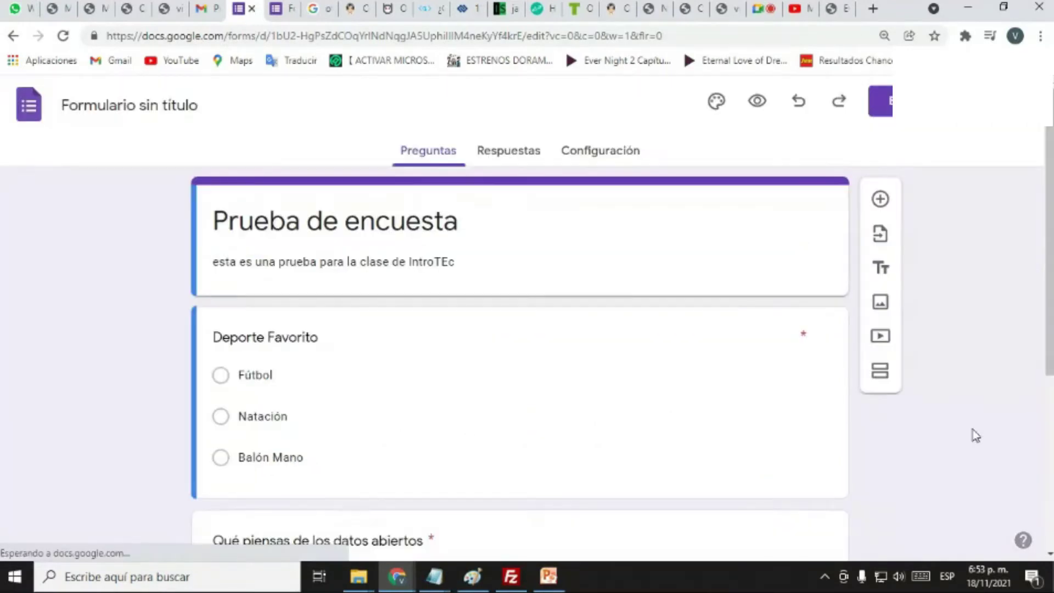
Step: Add a new question and move it between "Qué piensas de los datos abiertos" and "Califique nuestro servicio"
{"action": "scroll", "coordinate": [705, 370], "scroll_direction": "down", "scroll_amount": 5}
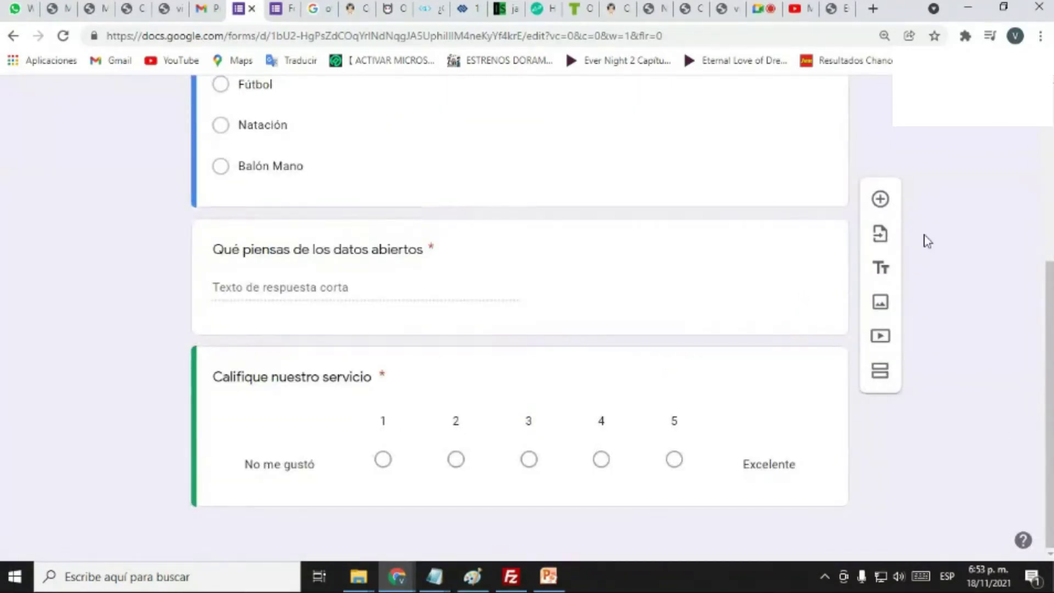
{"action": "left_click", "coordinate": [881, 200]}
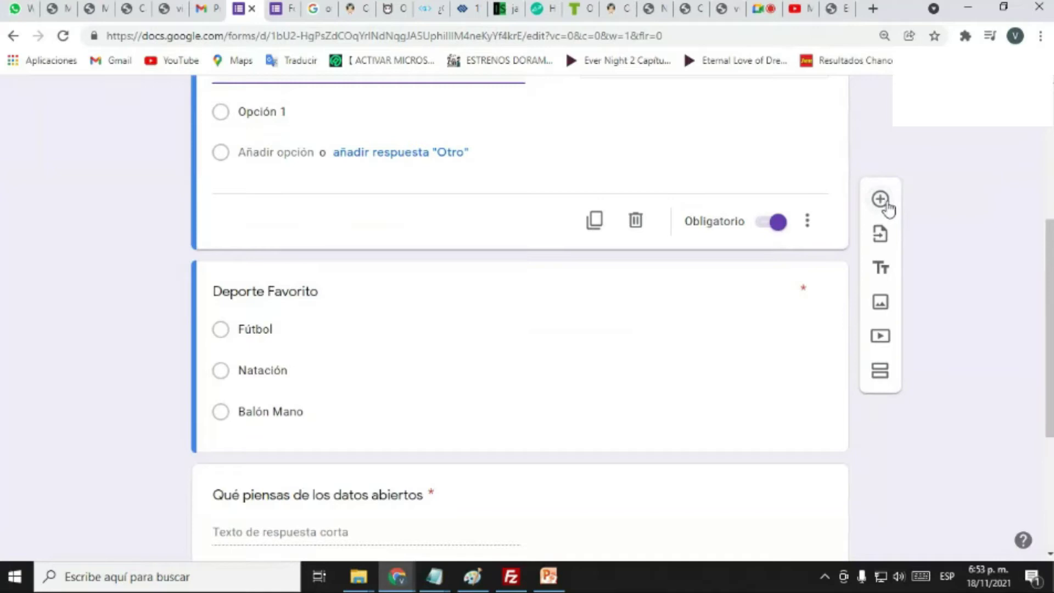
{"action": "scroll", "coordinate": [776, 391], "scroll_direction": "down", "scroll_amount": 4}
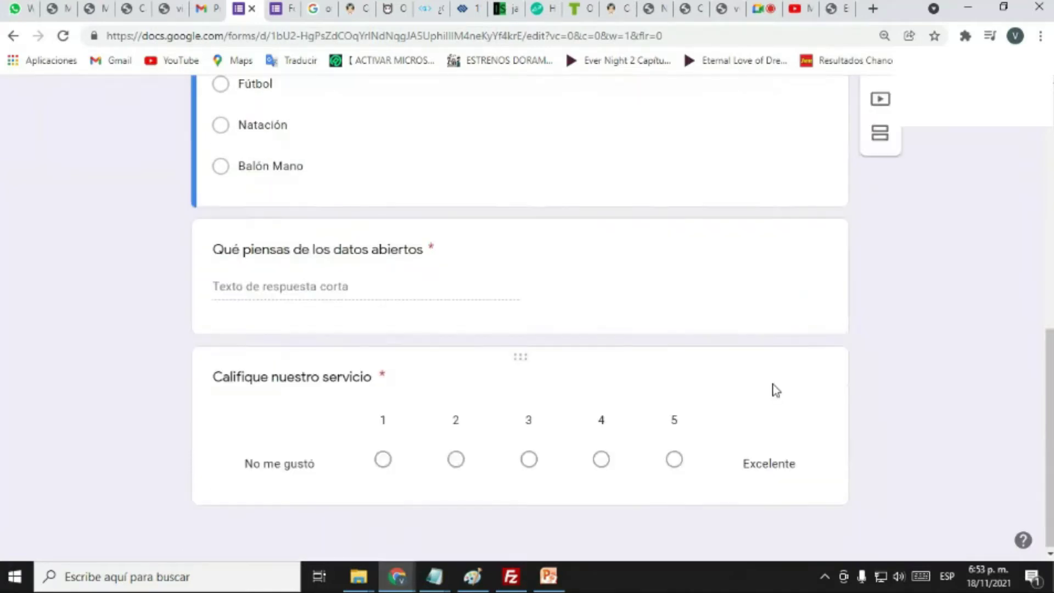
{"action": "scroll", "coordinate": [772, 390], "scroll_direction": "up", "scroll_amount": 3}
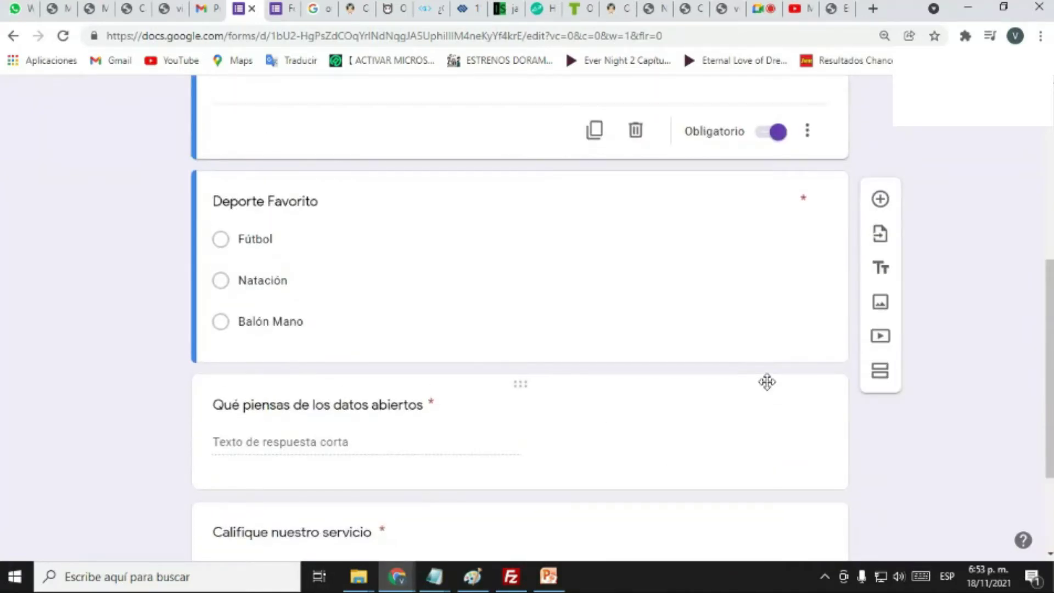
{"action": "scroll", "coordinate": [768, 382], "scroll_direction": "up", "scroll_amount": 5}
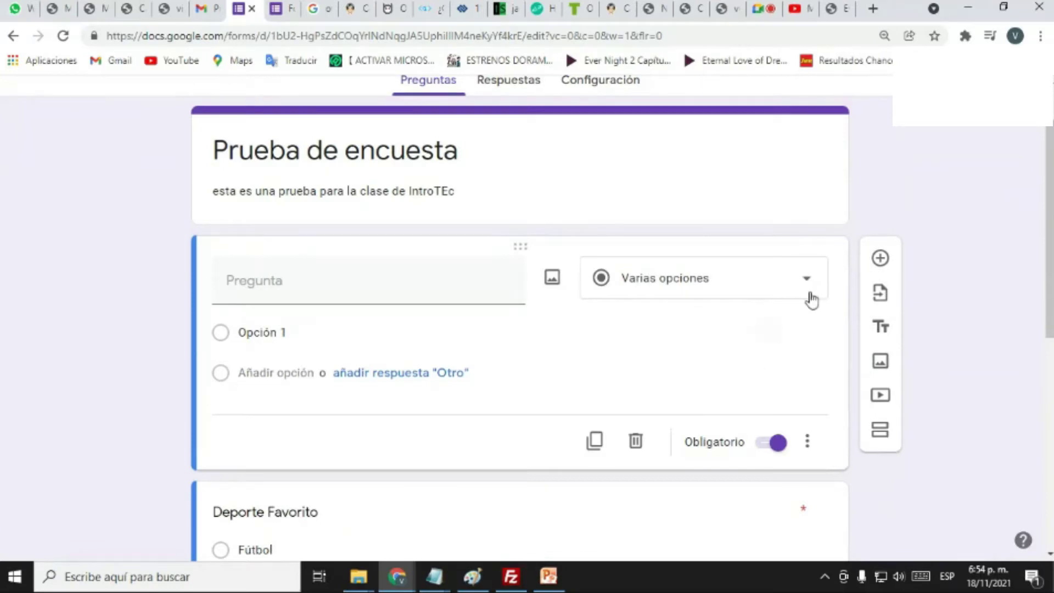
{"action": "left_click_drag", "start_coordinate": [213, 309], "coordinate": [229, 587]}
{"action": "mouse_move", "coordinate": [252, 483]}
{"action": "left_mouse_down"}
{"action": "mouse_move", "coordinate": [254, 428]}
{"action": "mouse_move", "coordinate": [257, 487]}
{"action": "left_mouse_up"}
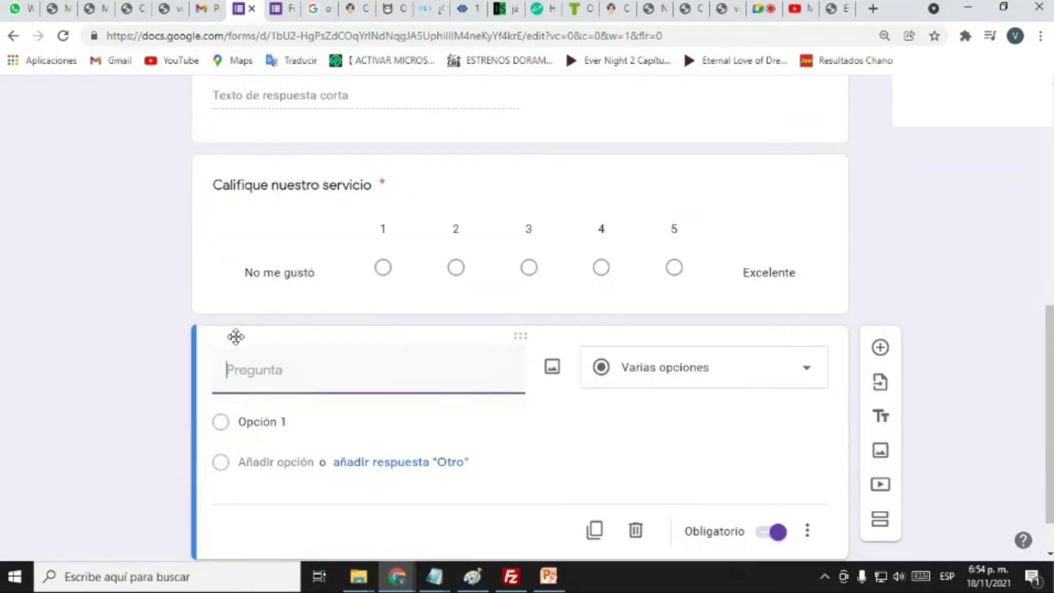
{"action": "left_click_drag", "start_coordinate": [212, 325], "coordinate": [198, 293]}
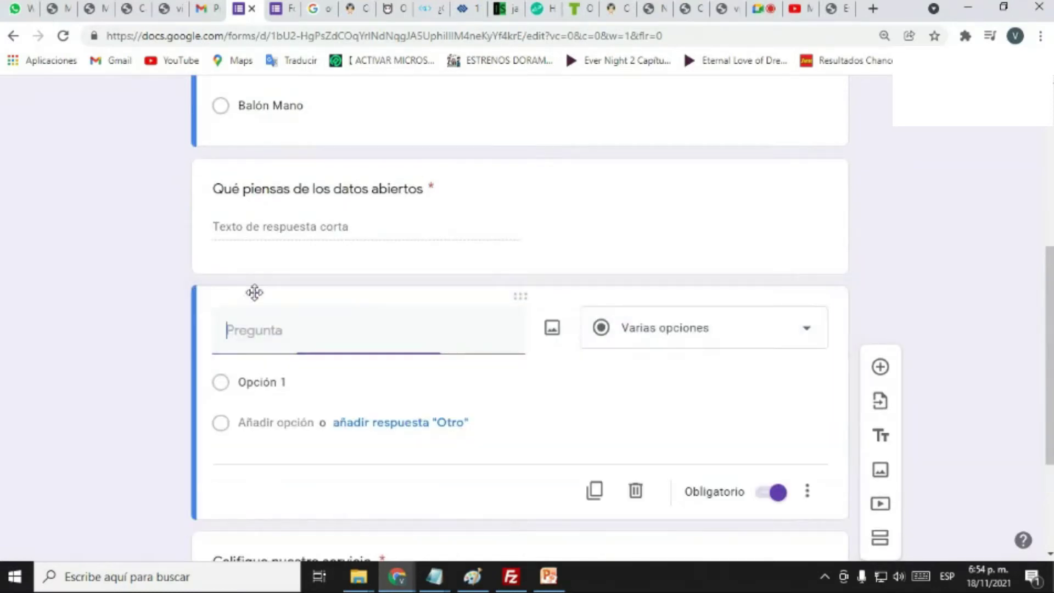
Step: Change the new question's type to Casillas and title it "Platos que te gustan"
{"action": "left_click", "coordinate": [812, 337]}
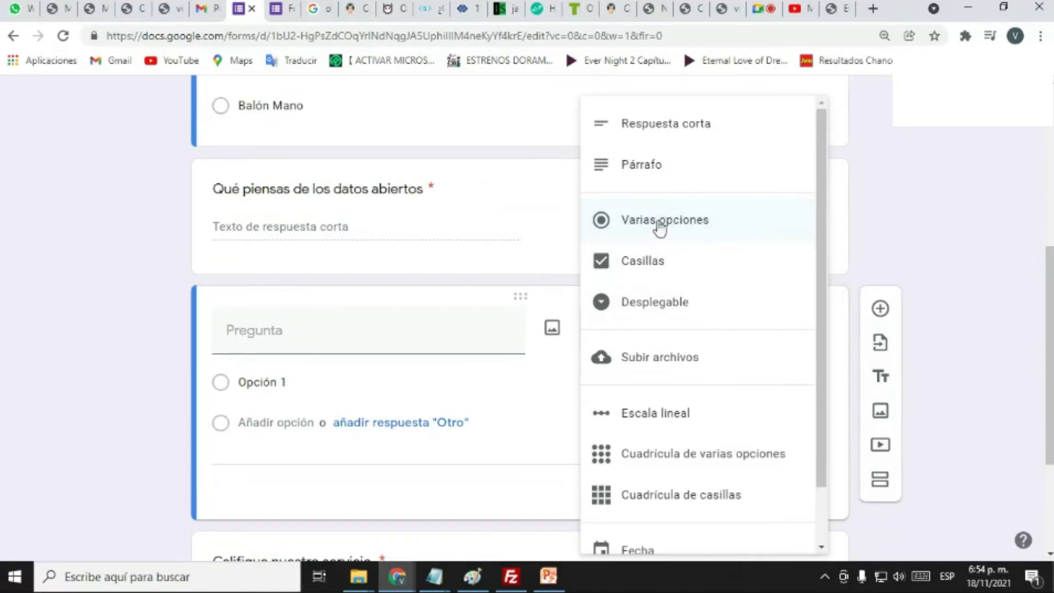
{"action": "left_click", "coordinate": [652, 264]}
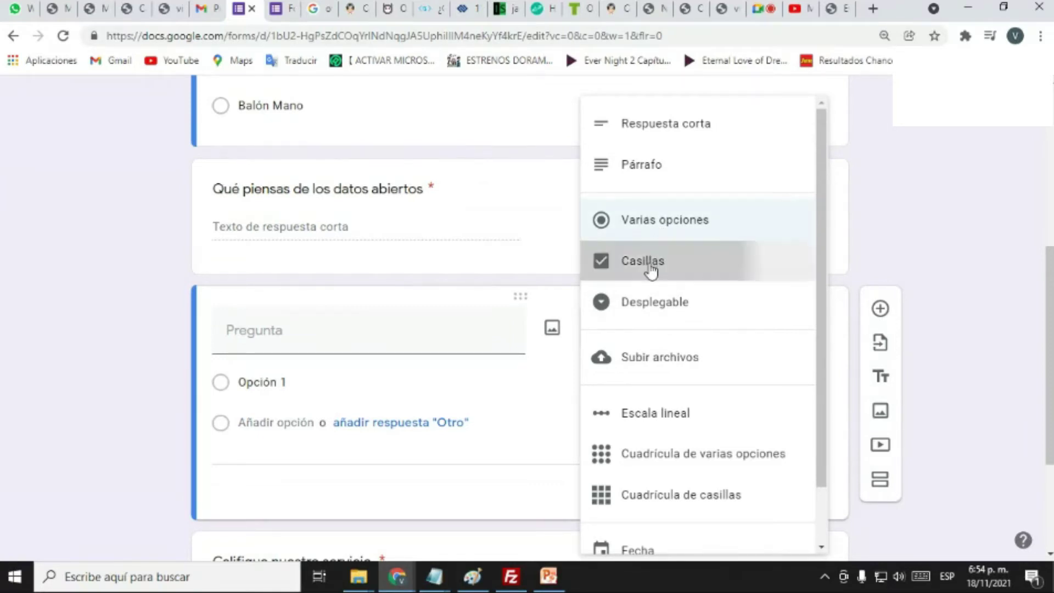
{"action": "left_click", "coordinate": [337, 346]}
{"action": "type", "text": "Pa"}
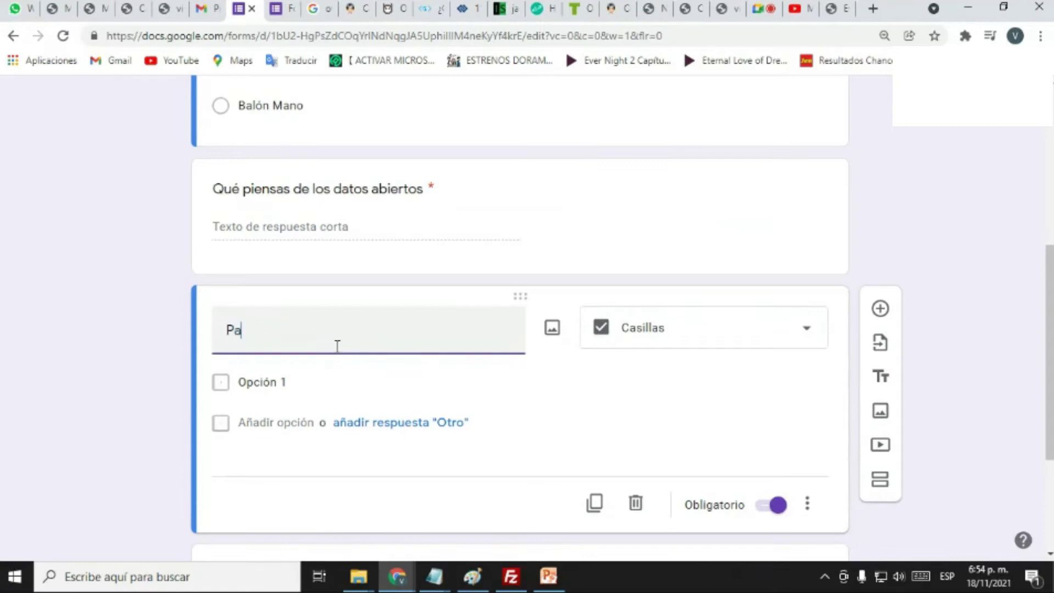
{"action": "type", "text": "atos que te gustan"}
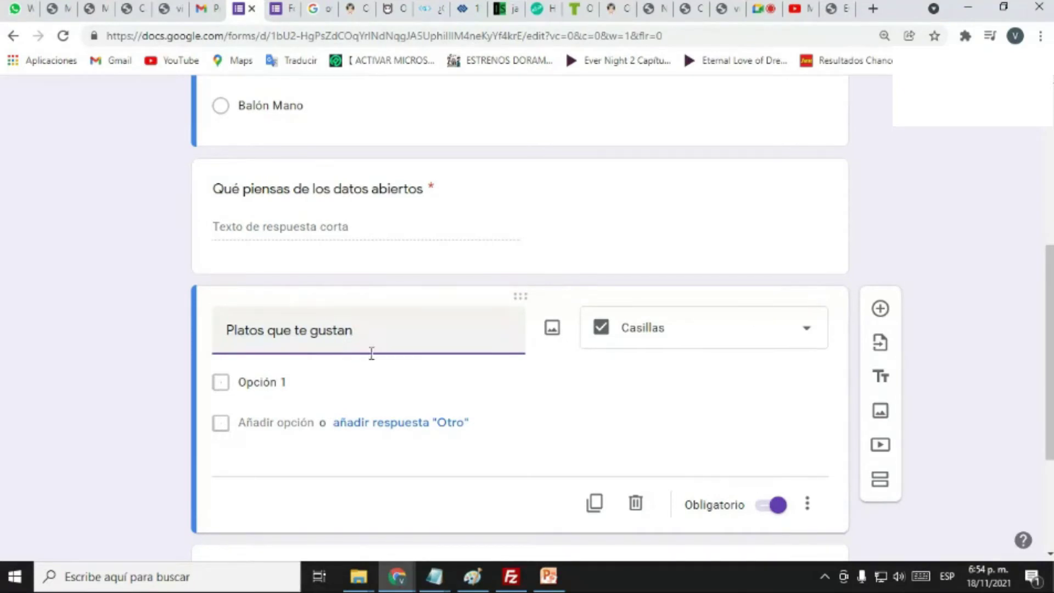
Step: Enter "Frijol", "Lentejas" and "Arroz Pollo" as the first three checkbox options of "Platos que te gustan"
{"action": "left_click", "coordinate": [284, 382]}
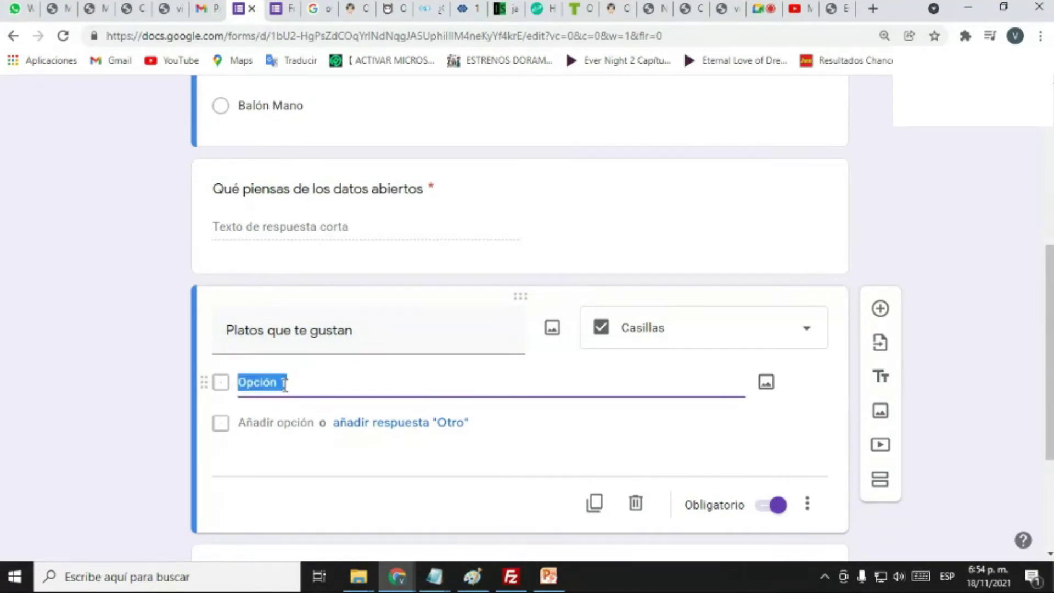
{"action": "type", "text": "Frijol"}
{"action": "left_click", "coordinate": [269, 423]}
{"action": "type", "text": "Lente"}
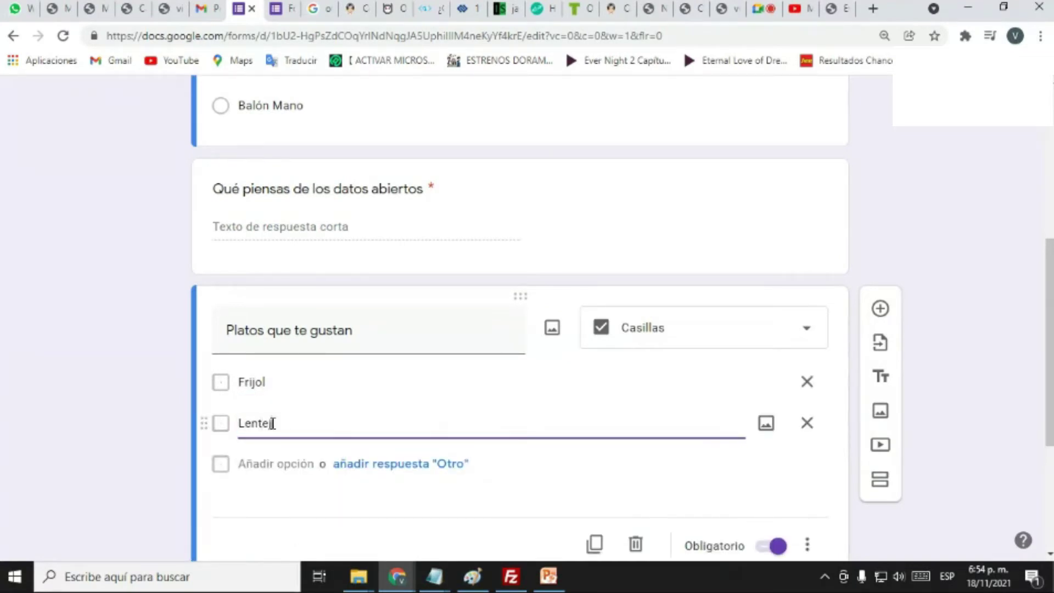
{"action": "type", "text": "jas"}
{"action": "key", "text": "Return"}
{"action": "type", "text": "Arroz Pollo"}
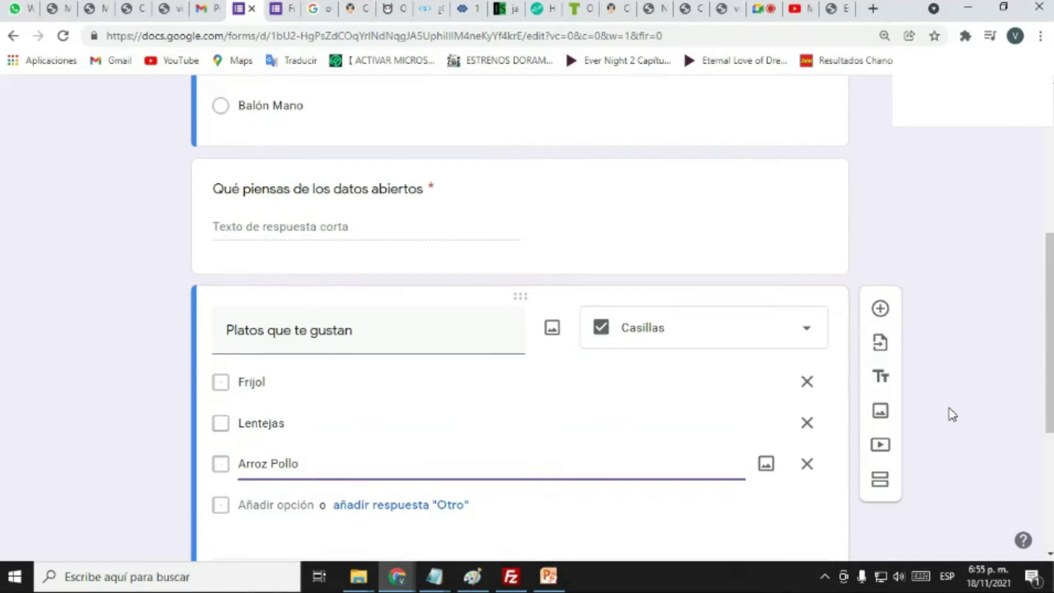
Step: Add "Arroz" and "Mixto" as the fourth and fifth checkbox options of "Platos que te gustan"
{"action": "left_click", "coordinate": [284, 502]}
{"action": "type", "text": "Arroz"}
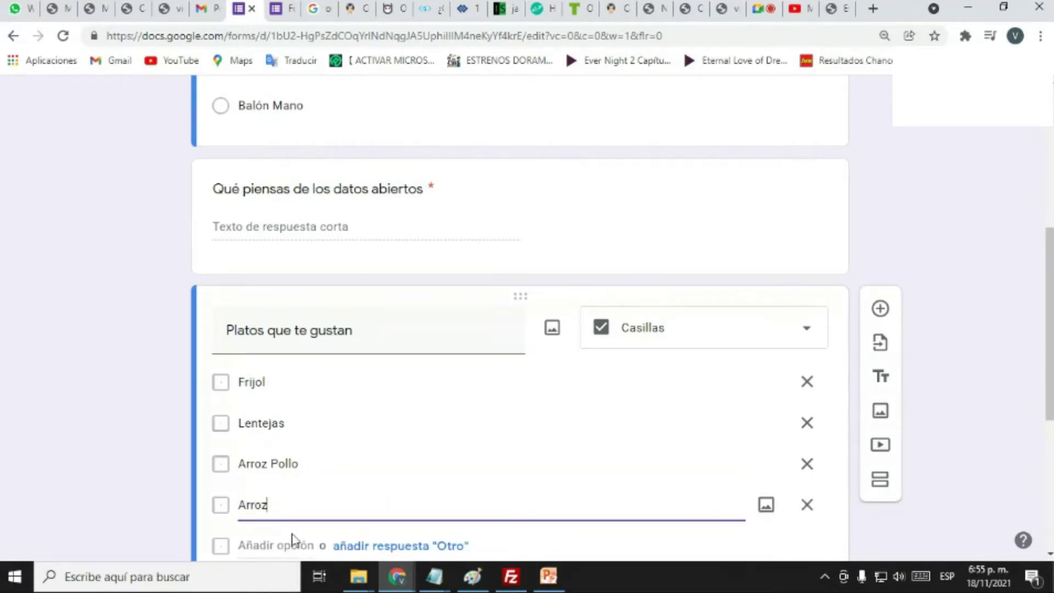
{"action": "left_click", "coordinate": [273, 545]}
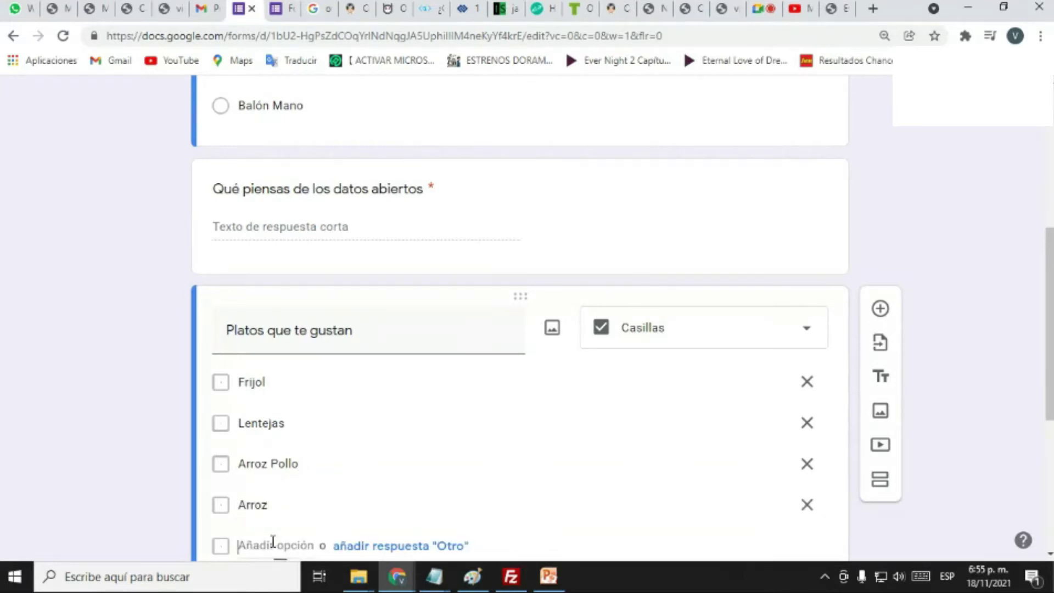
{"action": "type", "text": "Mixto"}
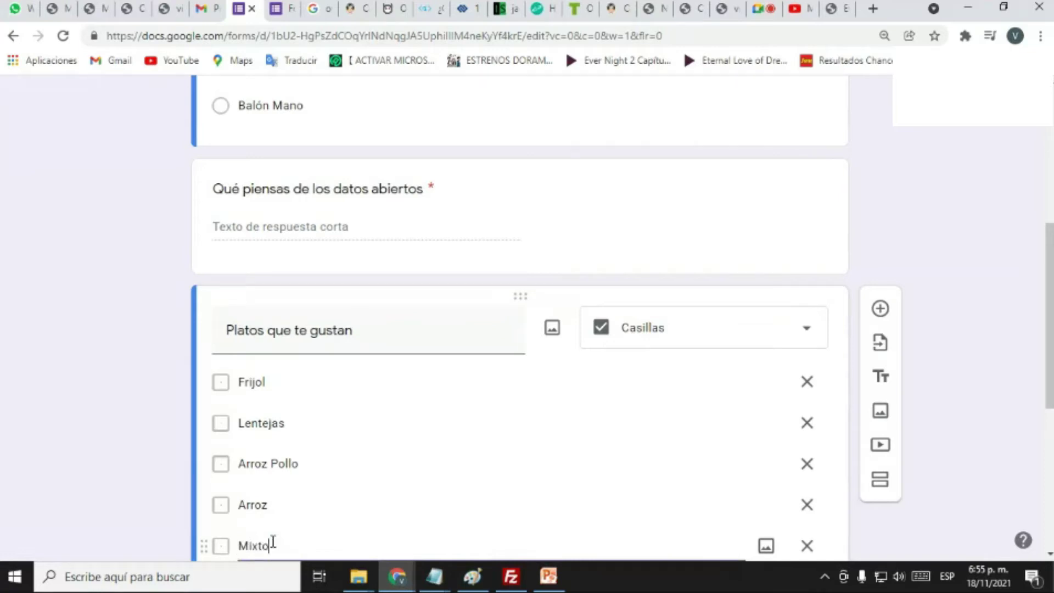
{"action": "left_click", "coordinate": [956, 372]}
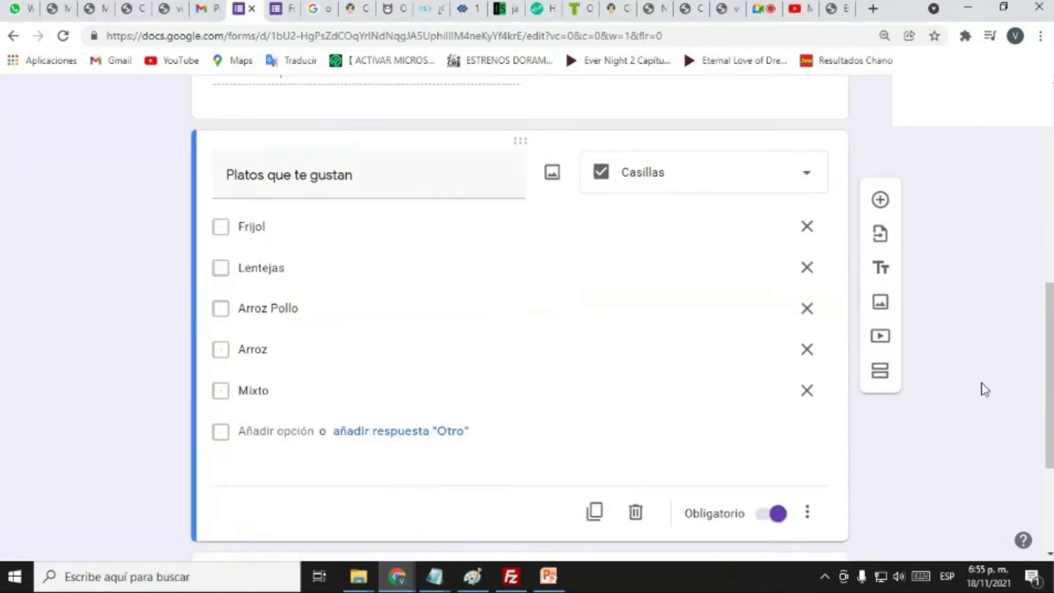
{"action": "scroll", "coordinate": [985, 389], "scroll_direction": "down", "scroll_amount": 1}
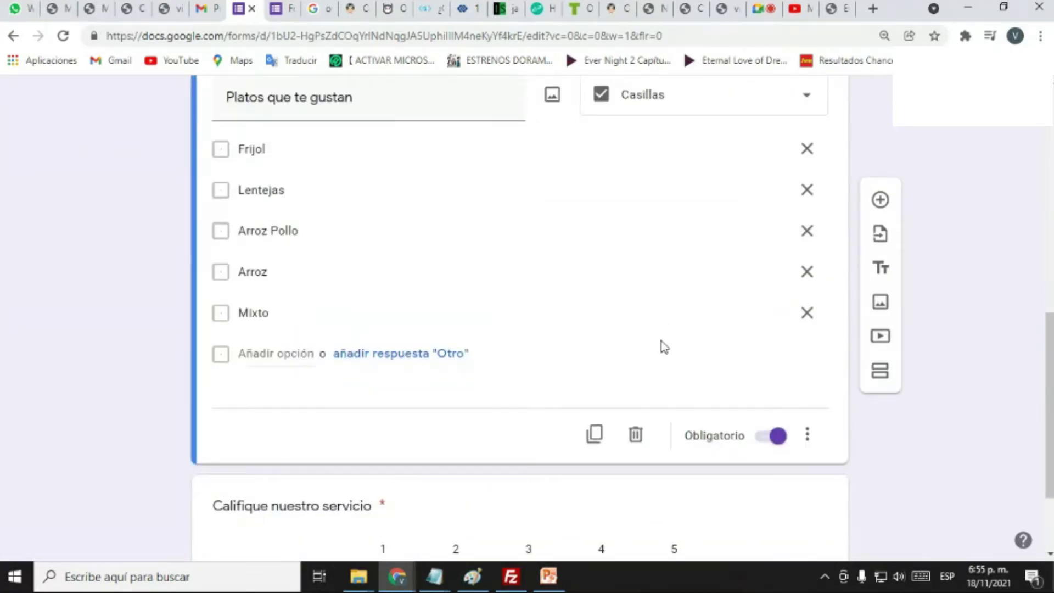
{"action": "scroll", "coordinate": [972, 393], "scroll_direction": "down", "scroll_amount": 2}
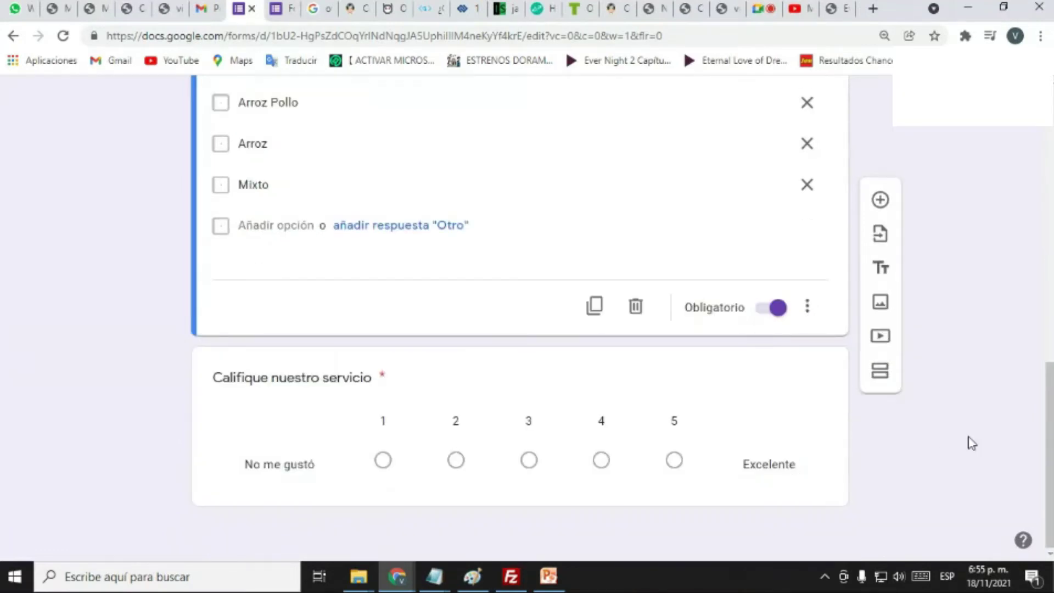
Step: Send the form by e-mail to the sender's own address, keeping the default subject and message
{"action": "scroll", "coordinate": [956, 467], "scroll_direction": "up", "scroll_amount": 10}
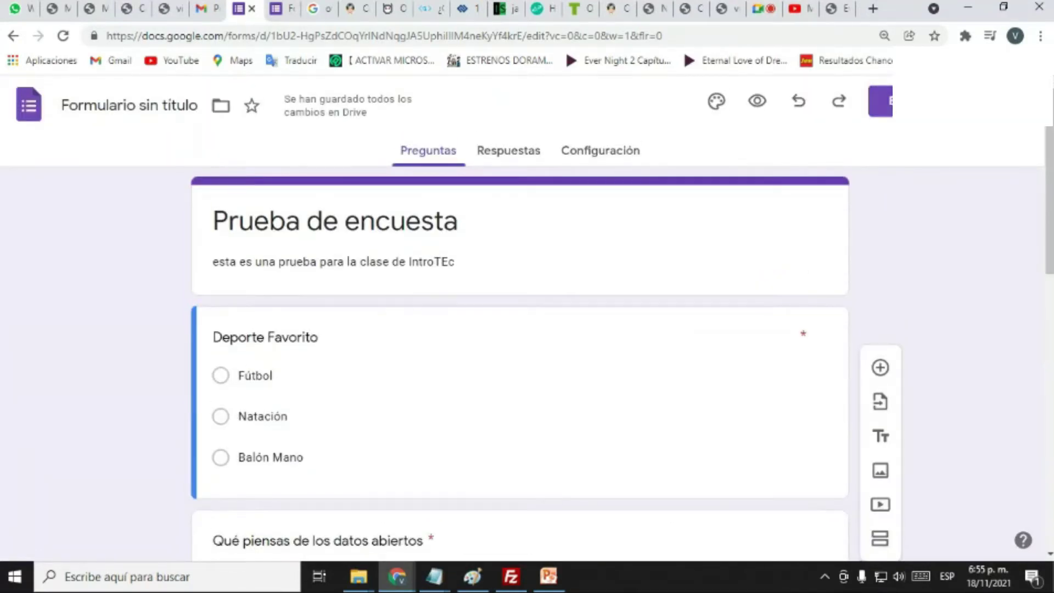
{"action": "left_click", "coordinate": [880, 101]}
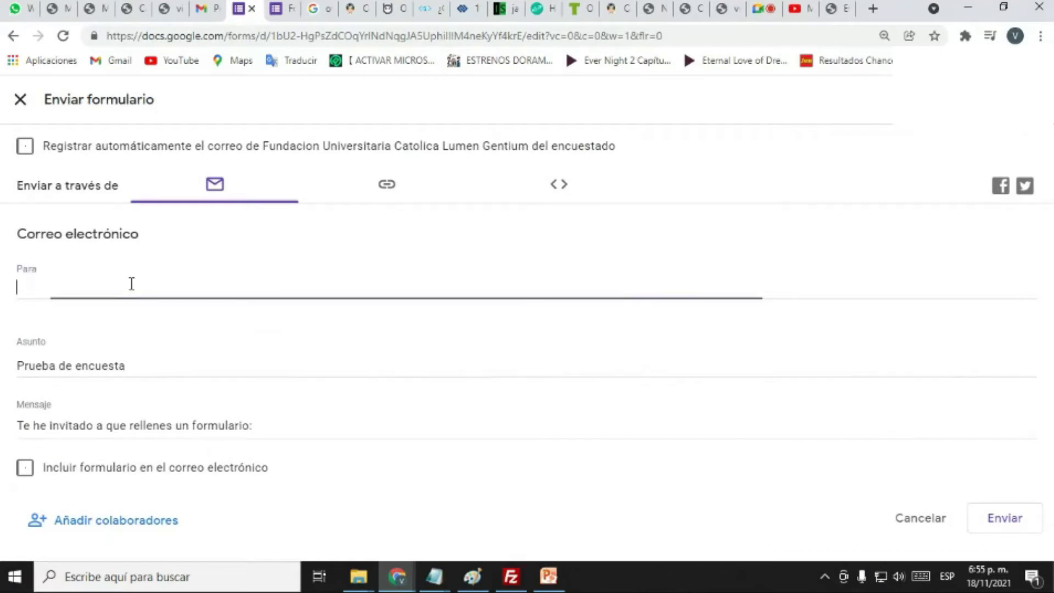
{"action": "type", "text": "vv"}
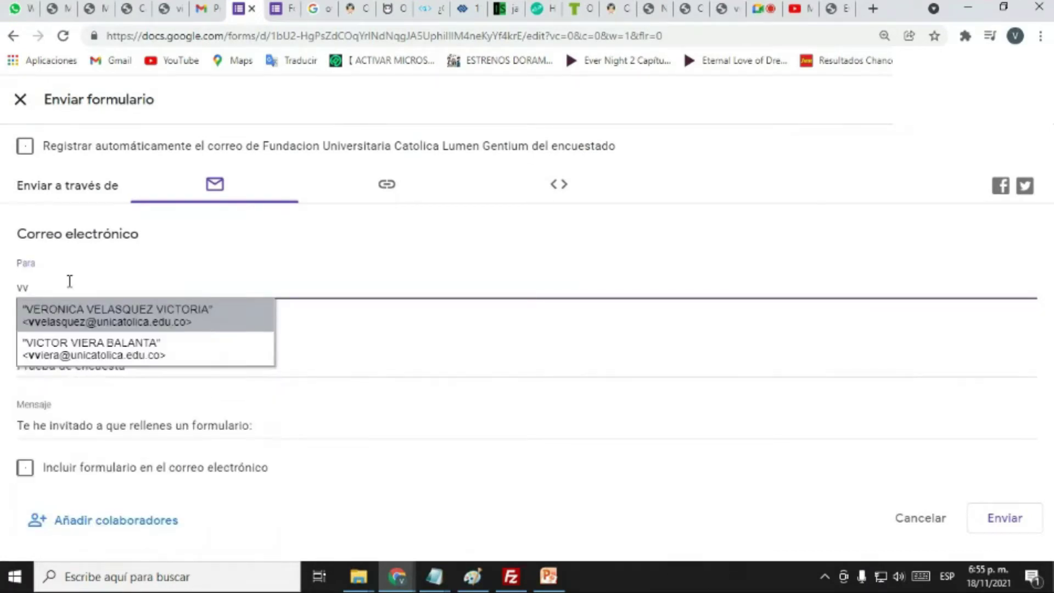
{"action": "left_click", "coordinate": [88, 349]}
{"action": "left_click", "coordinate": [1012, 518]}
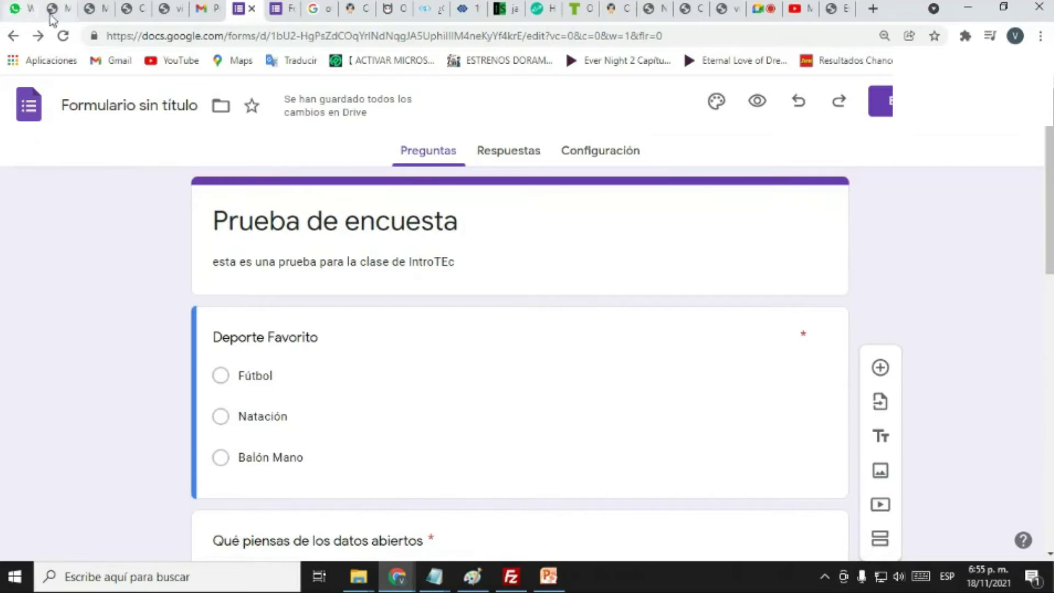
Step: Switch to Gmail, open the newest "Prueba de encuesta" invitation in the inbox and open its form for filling in
{"action": "left_click", "coordinate": [204, 9]}
{"action": "mouse_move", "coordinate": [22, 165]}
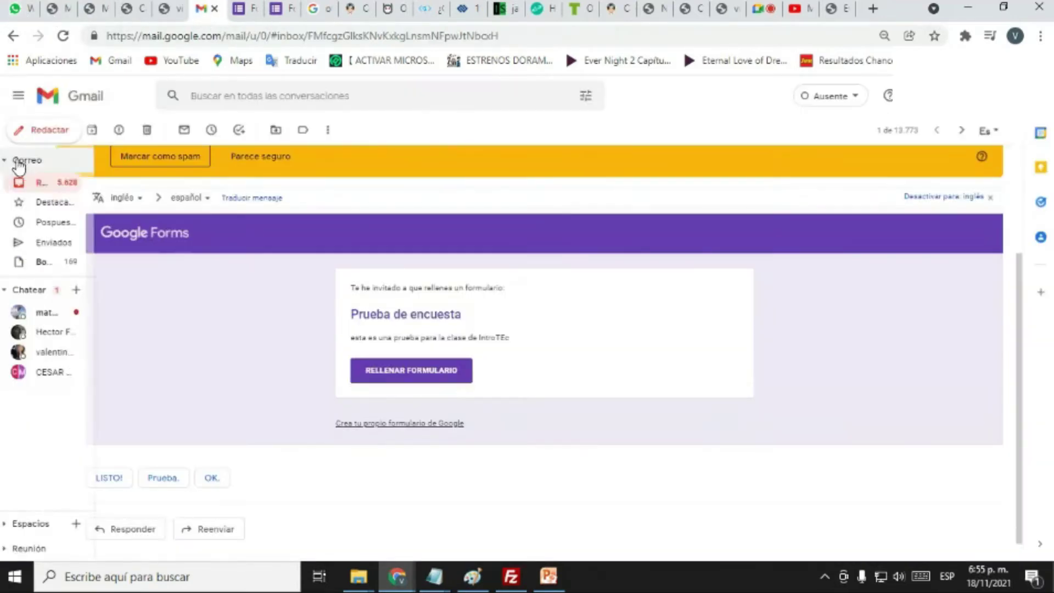
{"action": "left_click", "coordinate": [53, 187]}
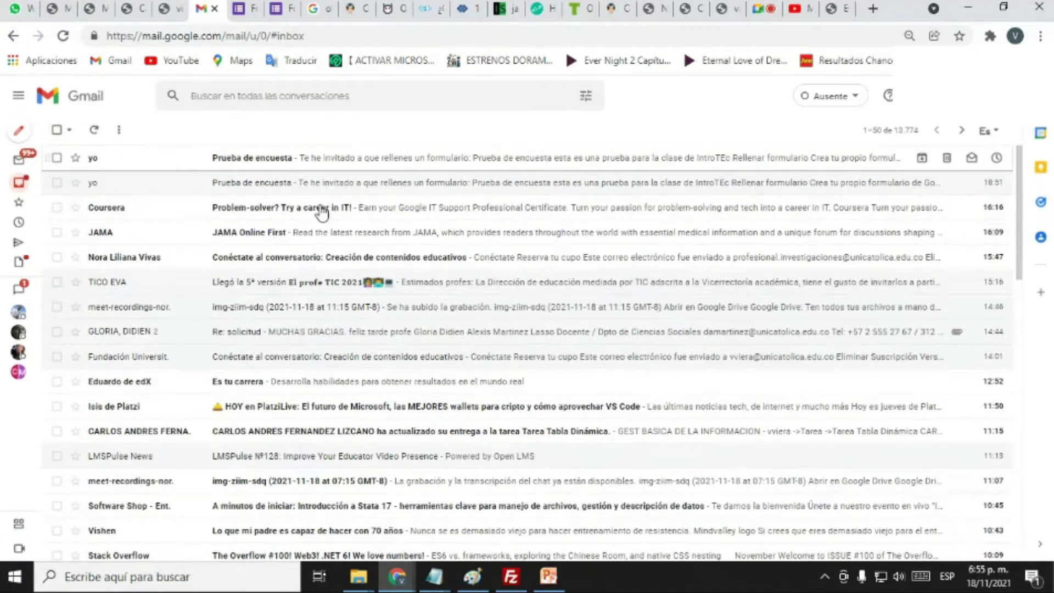
{"action": "scroll", "coordinate": [308, 248], "scroll_direction": "down", "scroll_amount": 2}
{"action": "scroll", "coordinate": [266, 257], "scroll_direction": "up", "scroll_amount": 1}
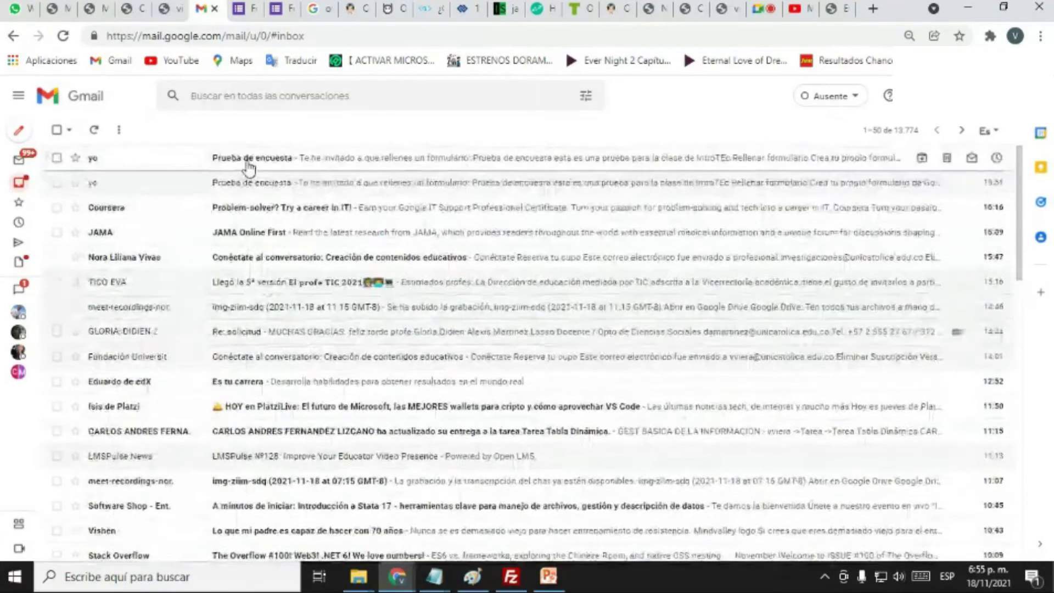
{"action": "left_click", "coordinate": [247, 159]}
{"action": "scroll", "coordinate": [565, 344], "scroll_direction": "down", "scroll_amount": 3}
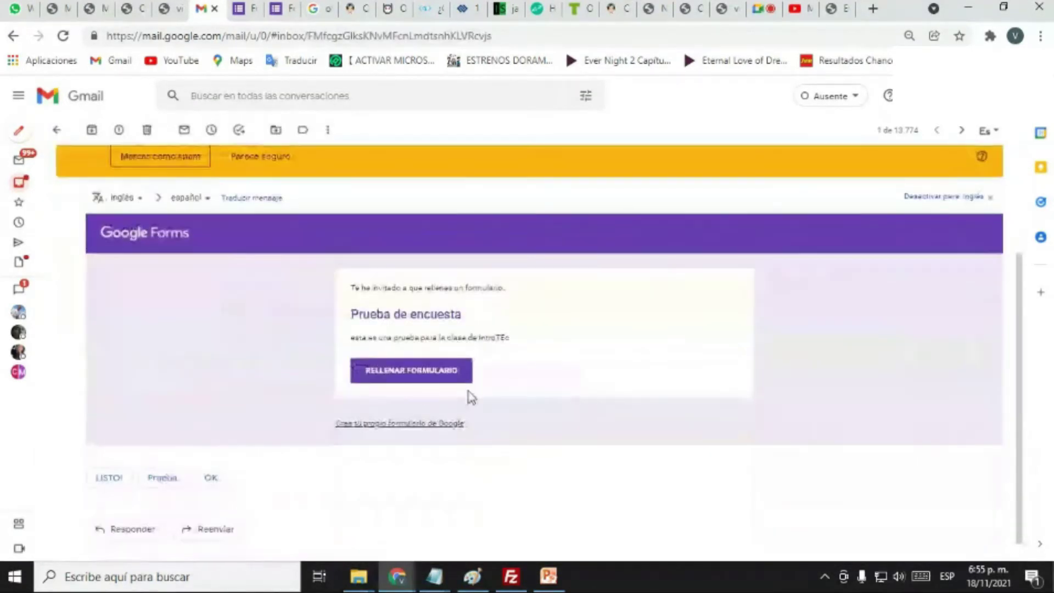
{"action": "left_click", "coordinate": [413, 379]}
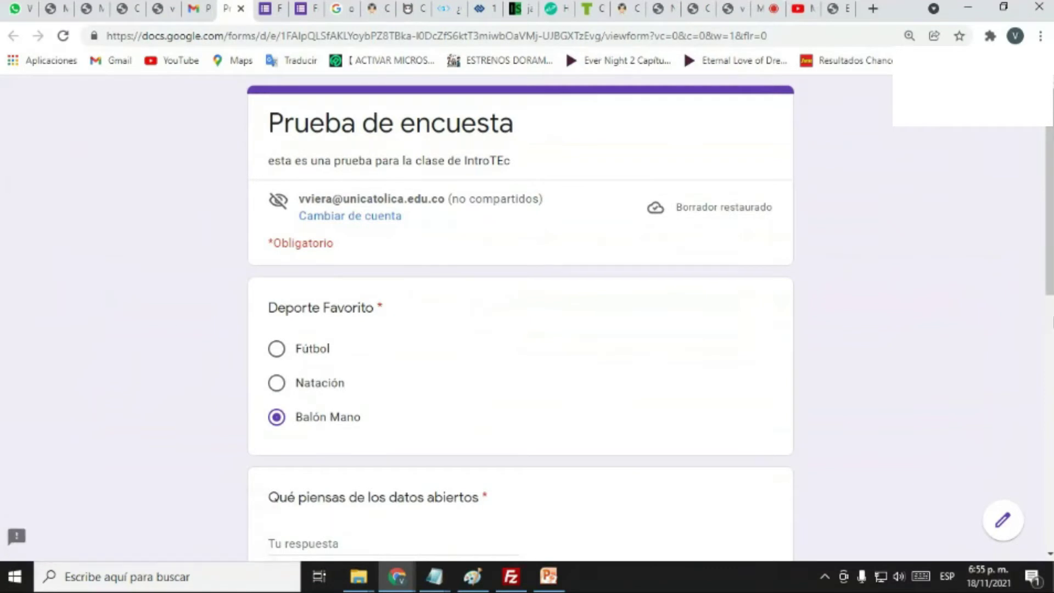
Step: Answer "Platos que te gustan" by ticking Frijol, Arroz and Arroz Pollo
{"action": "left_click_drag", "start_coordinate": [1052, 261], "coordinate": [1052, 494]}
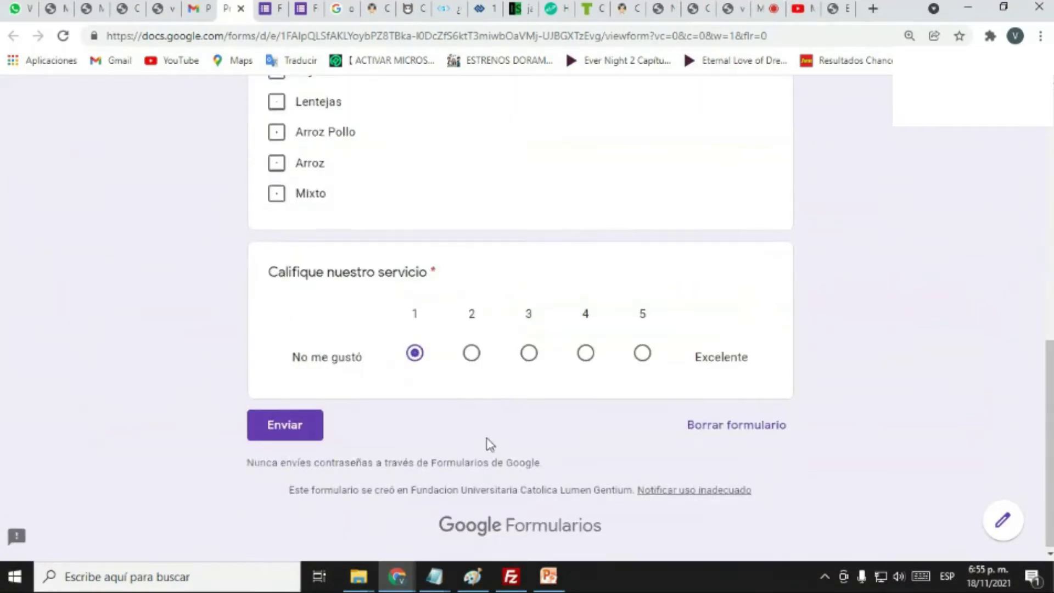
{"action": "scroll", "coordinate": [488, 442], "scroll_direction": "up", "scroll_amount": 8}
{"action": "scroll", "coordinate": [549, 418], "scroll_direction": "down", "scroll_amount": 4}
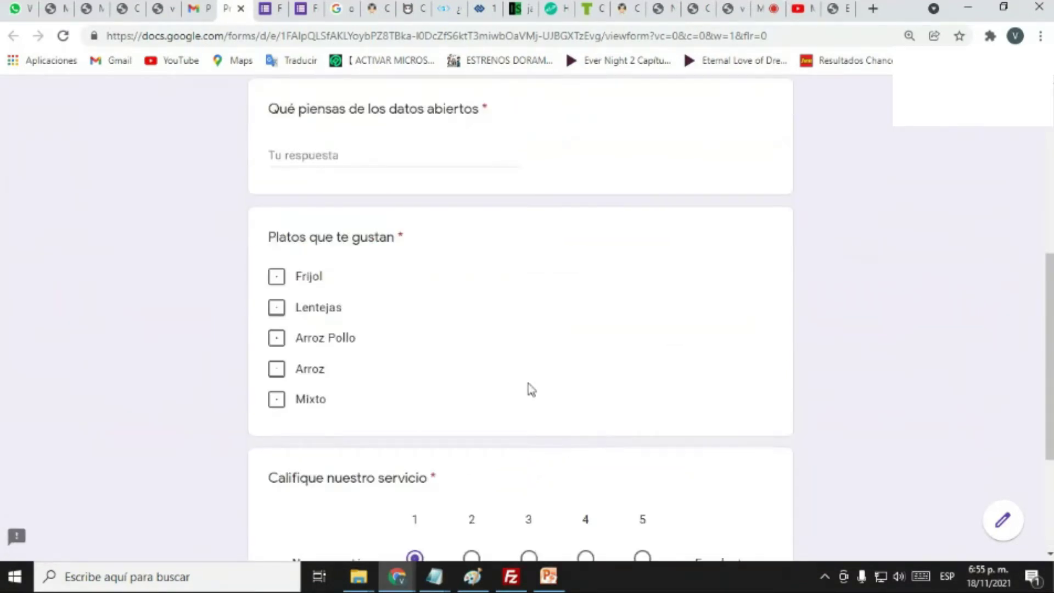
{"action": "left_click", "coordinate": [276, 276]}
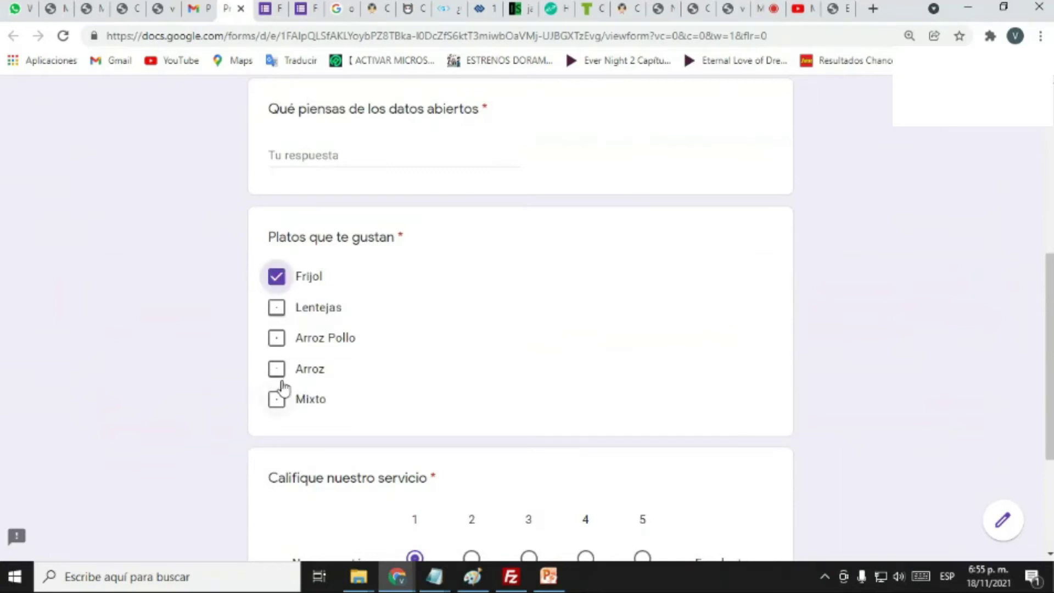
{"action": "left_click", "coordinate": [277, 368]}
{"action": "left_click", "coordinate": [277, 338]}
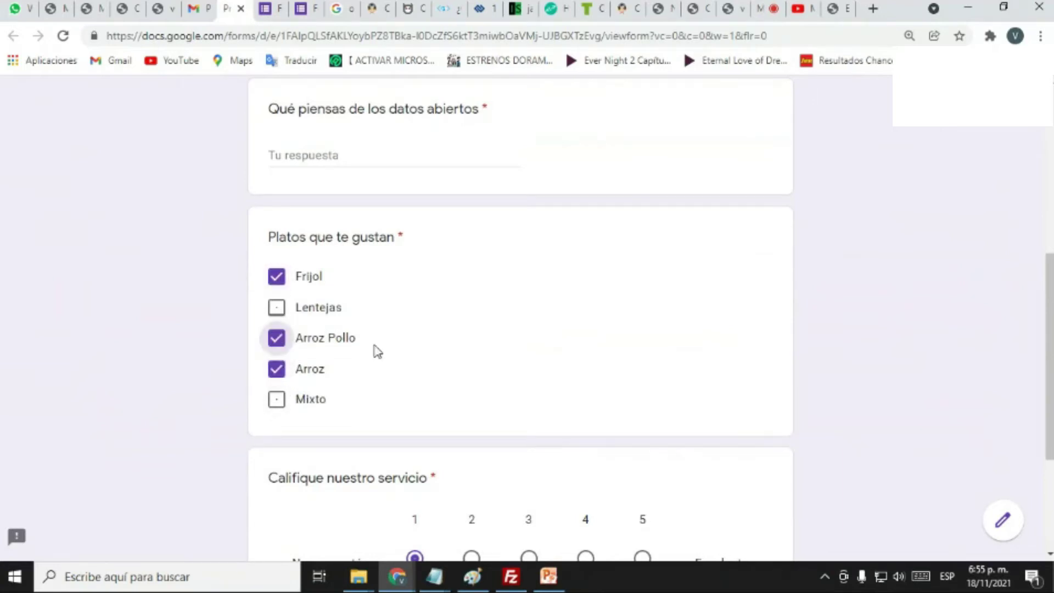
Step: Rate "Califique nuestro servicio" as 3 and choose Fútbol for "Deporte Favorito"
{"action": "scroll", "coordinate": [418, 337], "scroll_direction": "down", "scroll_amount": 2}
{"action": "left_click", "coordinate": [528, 481]}
{"action": "scroll", "coordinate": [471, 346], "scroll_direction": "up", "scroll_amount": 7}
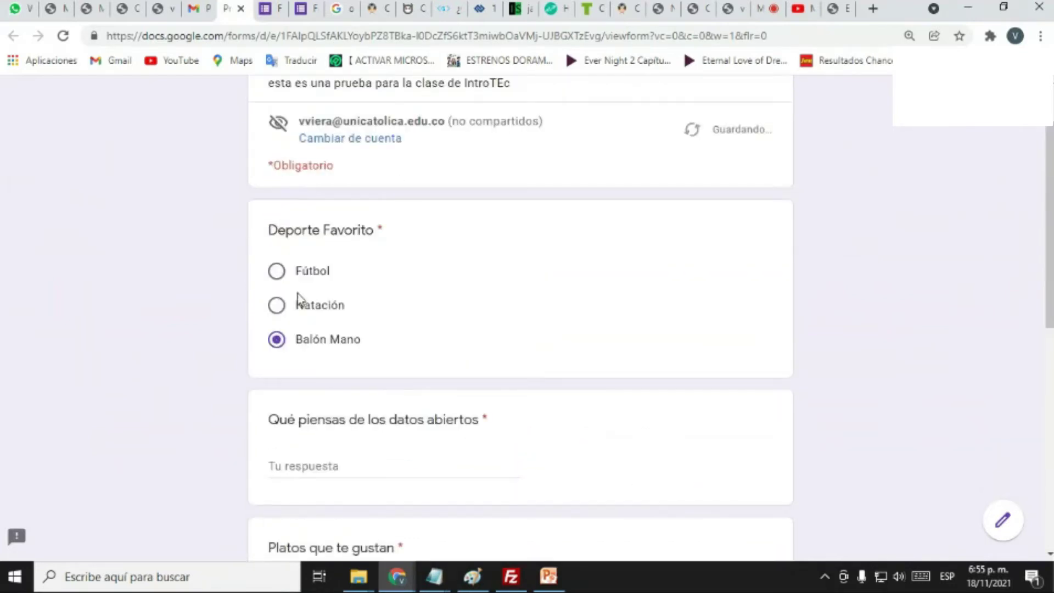
{"action": "left_click", "coordinate": [277, 305]}
{"action": "left_click", "coordinate": [277, 271]}
{"action": "scroll", "coordinate": [604, 330], "scroll_direction": "down", "scroll_amount": 7}
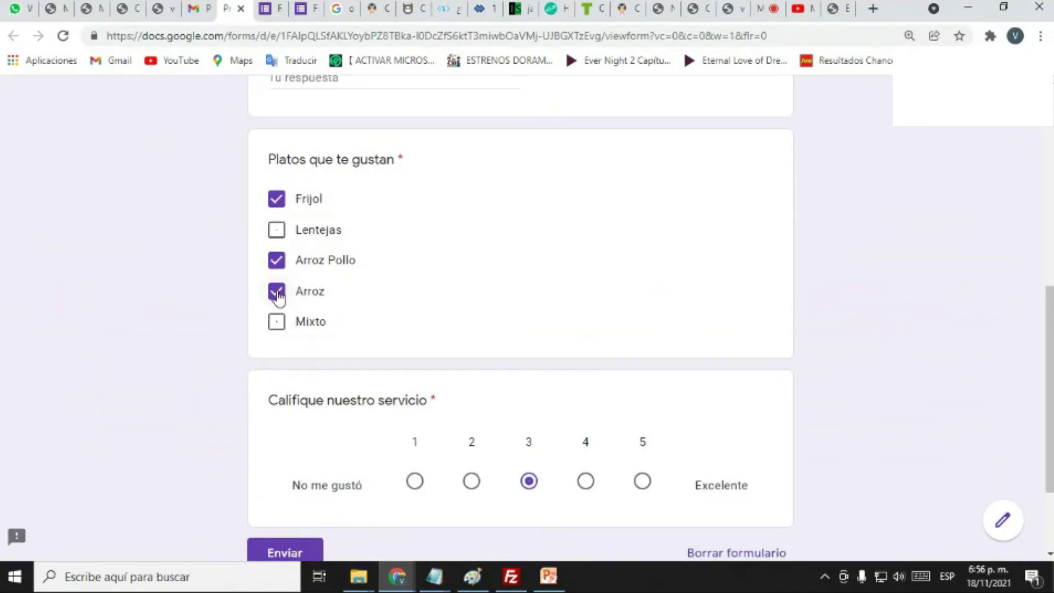
{"action": "scroll", "coordinate": [419, 257], "scroll_direction": "up", "scroll_amount": 4}
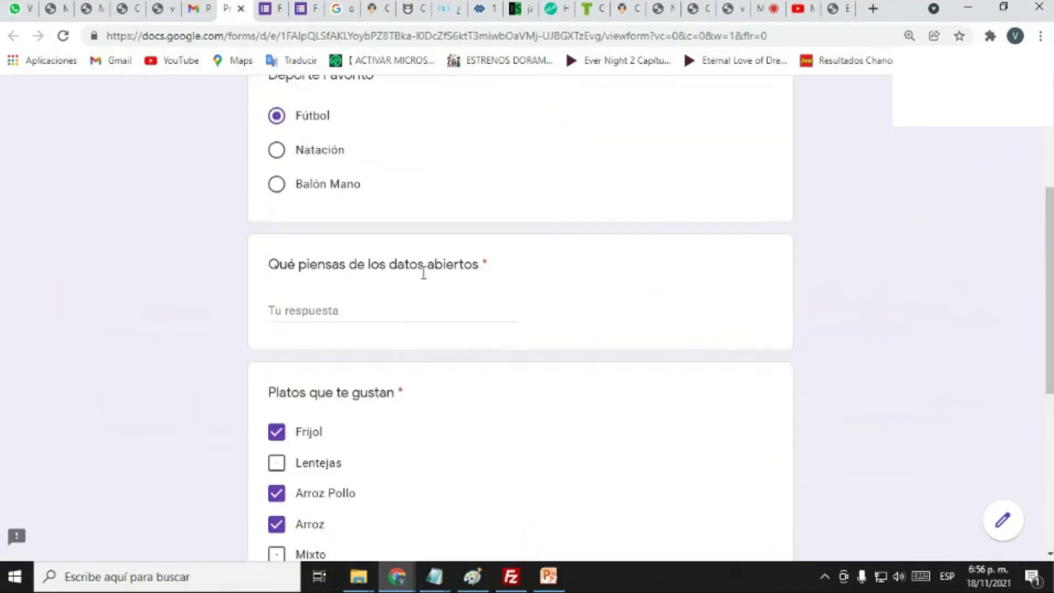
{"action": "scroll", "coordinate": [354, 132], "scroll_direction": "down", "scroll_amount": 4}
Step: Return to the form editor and add a "Cuadrícula de varias opciones" question after "Platos que te gustan"
{"action": "key", "text": "ctrl+Tab"}
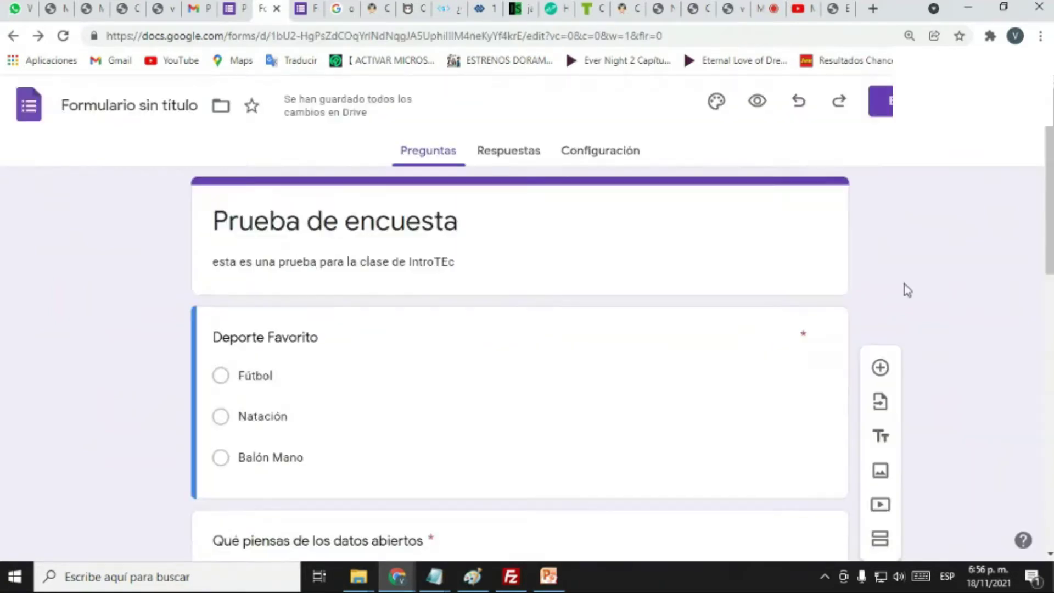
{"action": "scroll", "coordinate": [908, 290], "scroll_direction": "down", "scroll_amount": 11}
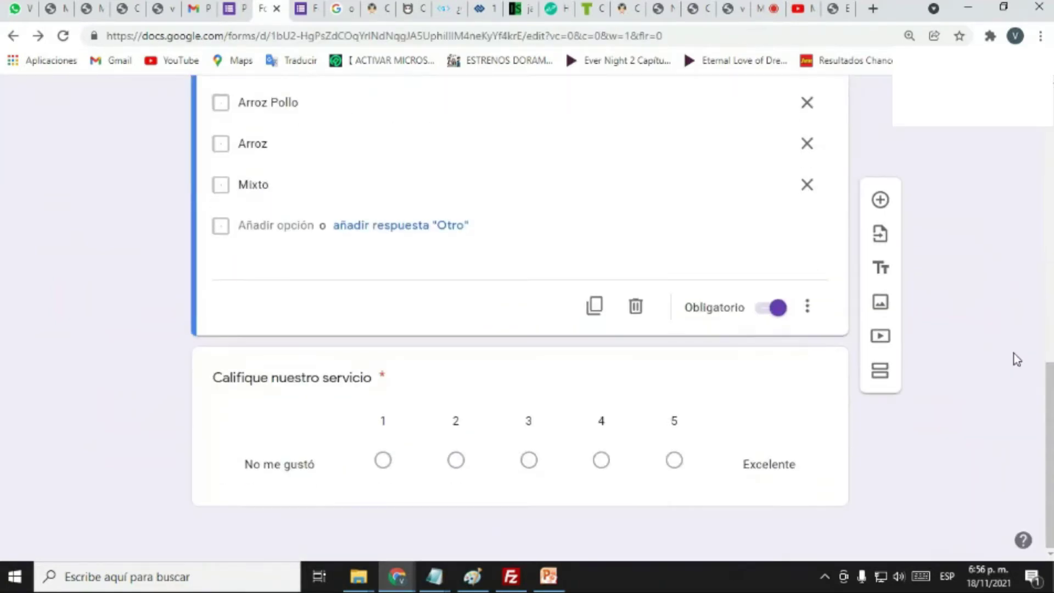
{"action": "left_click", "coordinate": [881, 201]}
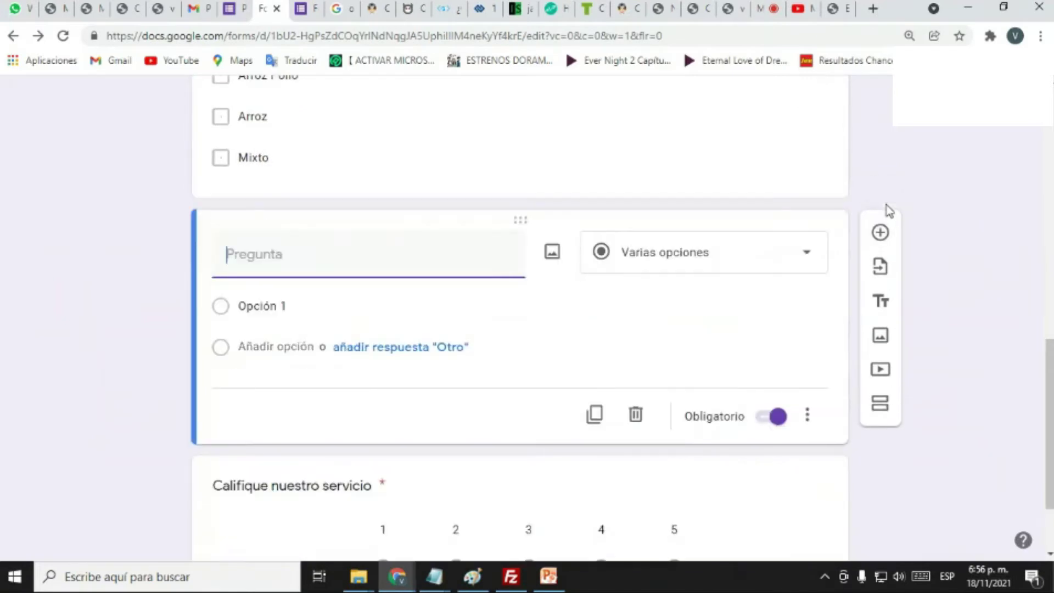
{"action": "left_click", "coordinate": [812, 264]}
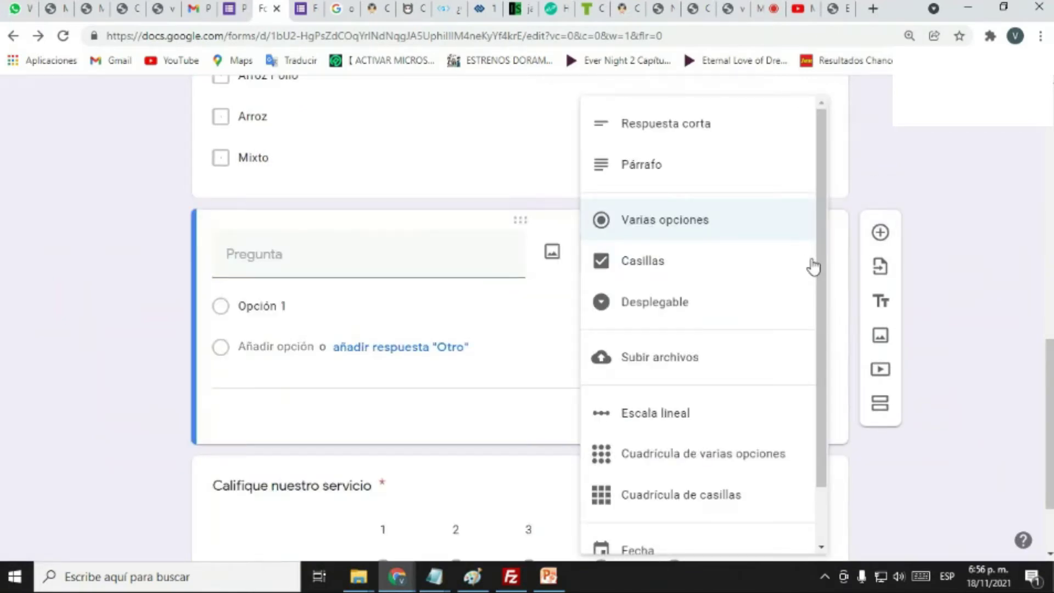
{"action": "left_click_drag", "start_coordinate": [824, 345], "coordinate": [825, 404]}
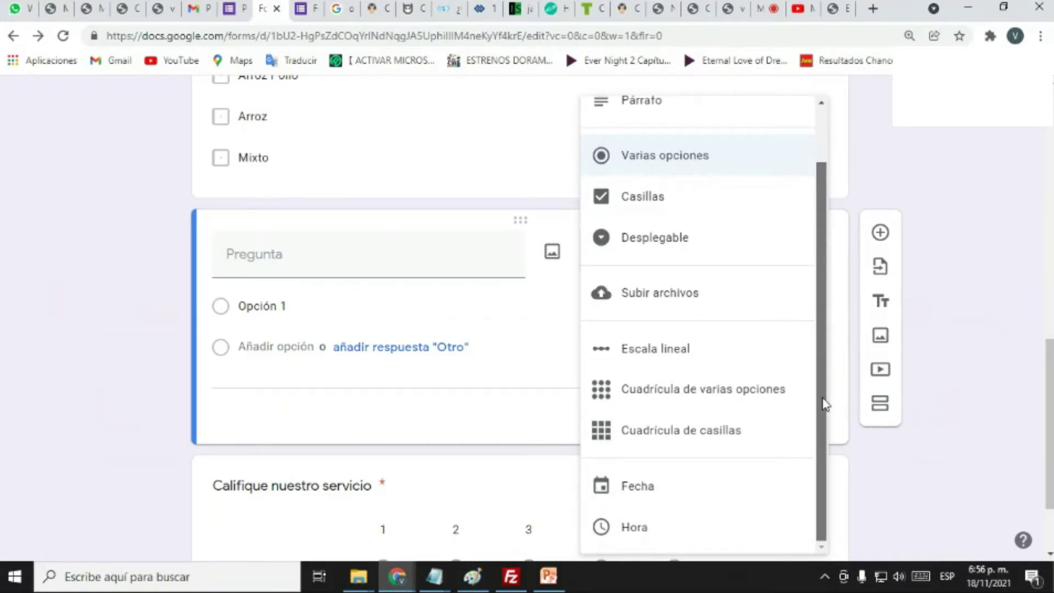
{"action": "left_click", "coordinate": [730, 396]}
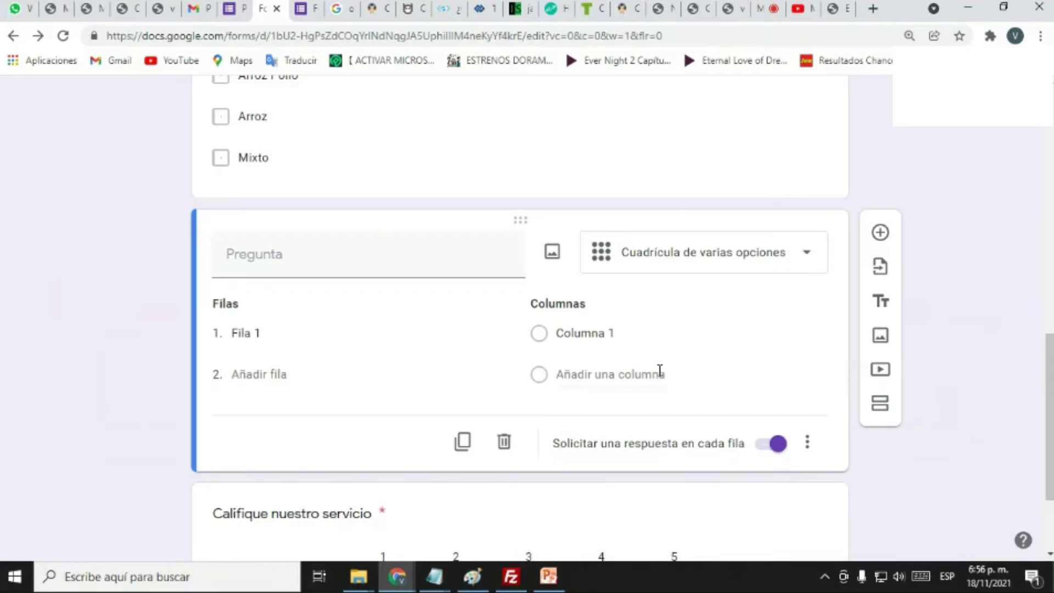
Step: Title the grid question "Seleccione las opciones que le gustte"
{"action": "left_click", "coordinate": [301, 256]}
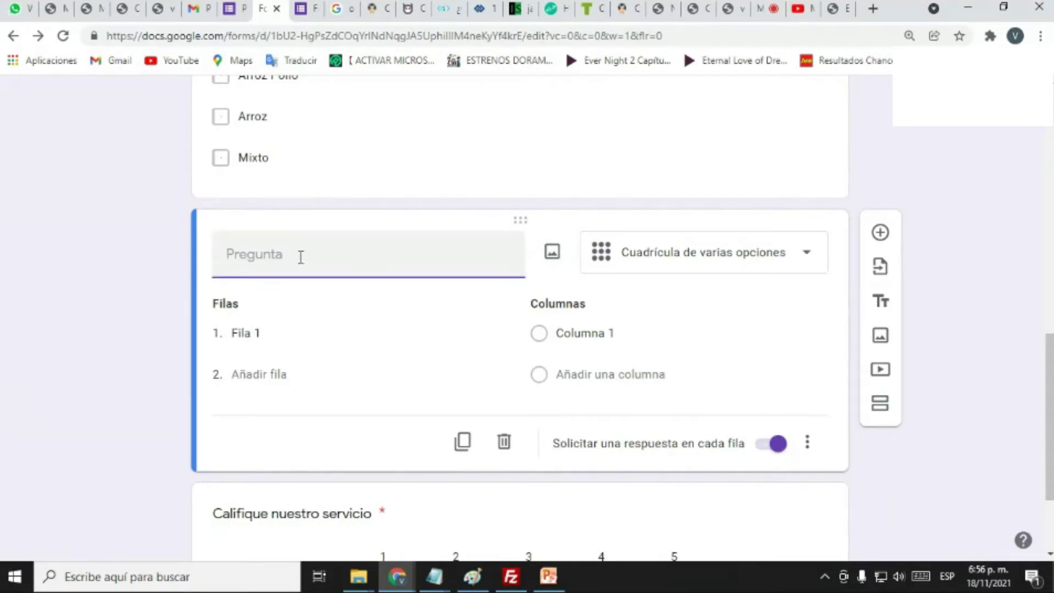
{"action": "type", "text": "Seleccione las"}
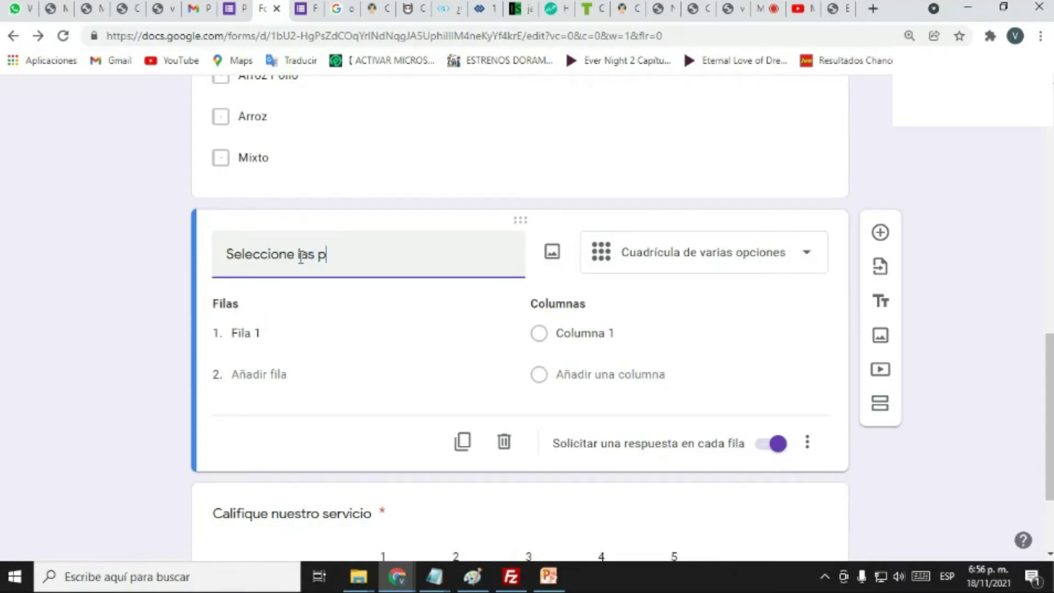
{"action": "type", "text": " opciones que les nu"}
{"action": "key", "text": "BackSpace"}
{"action": "type", "text": "gustte"}
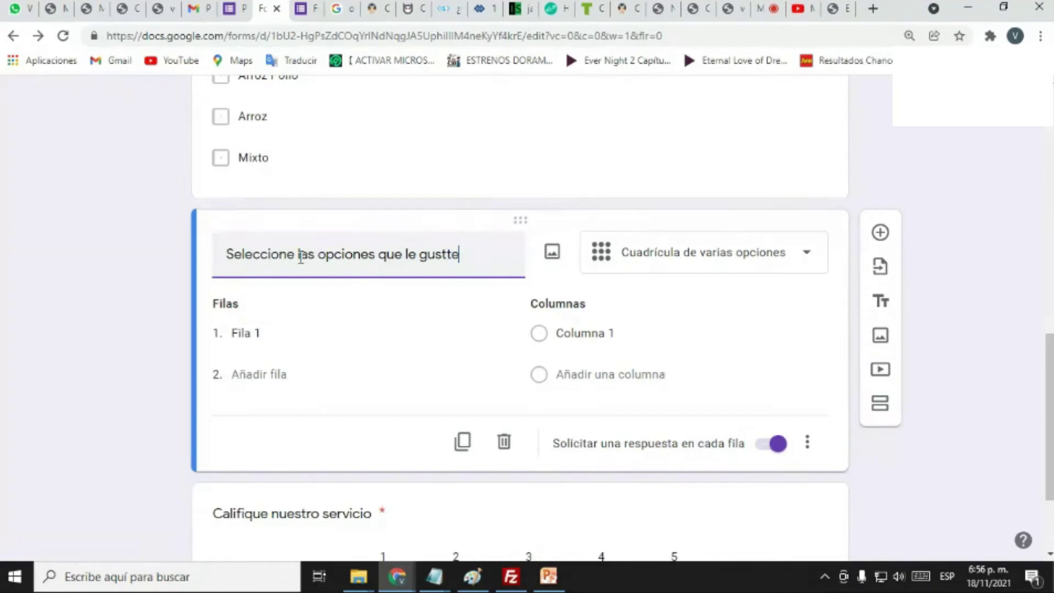
Step: Name the grid's first row "Ropa Deportiva" and its first column "Deporte"
{"action": "left_click", "coordinate": [294, 333]}
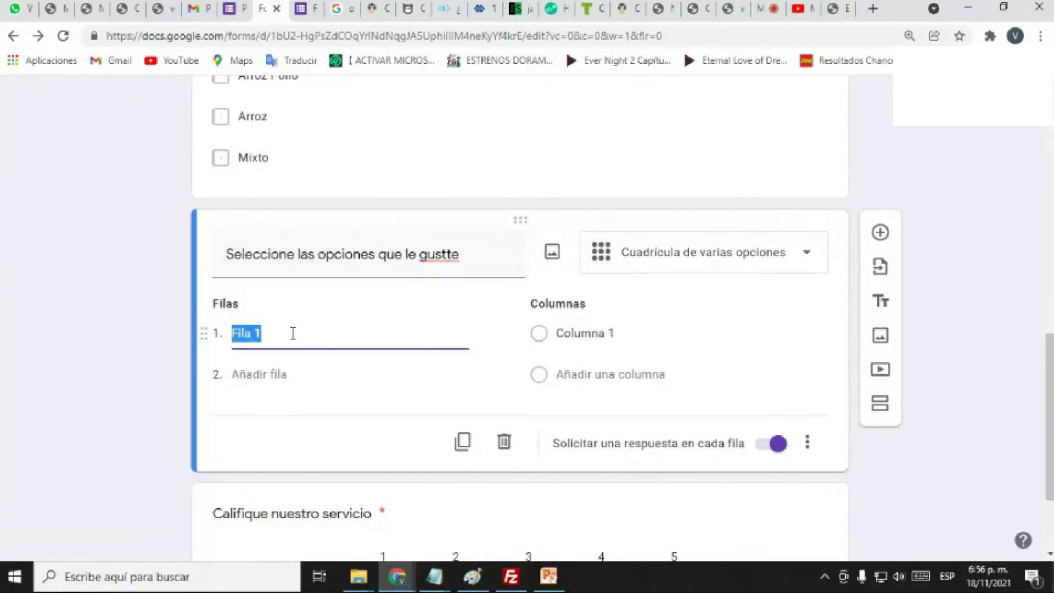
{"action": "type", "text": "r"}
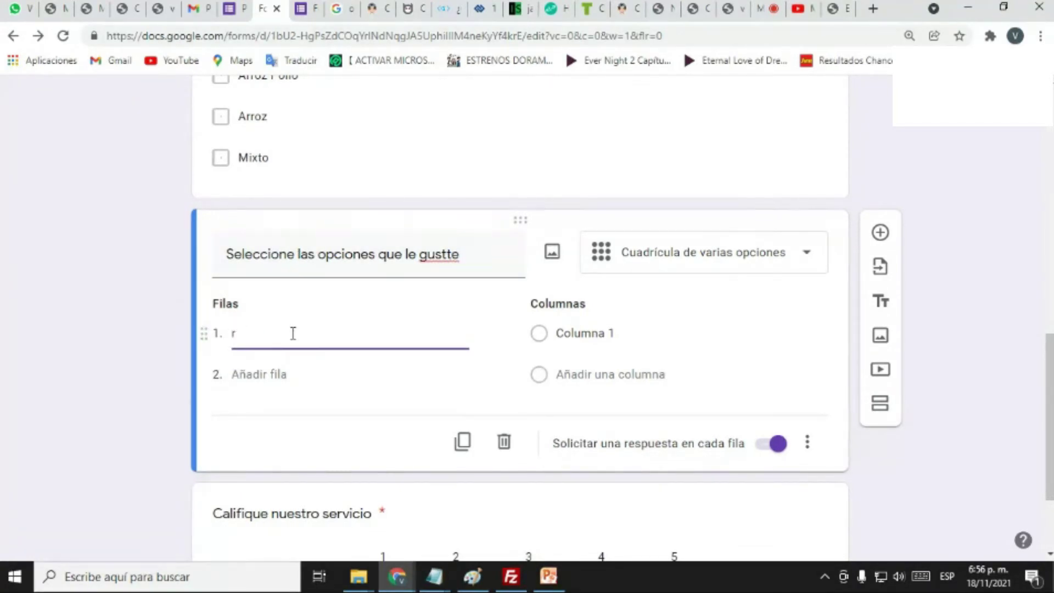
{"action": "type", "text": "opa"}
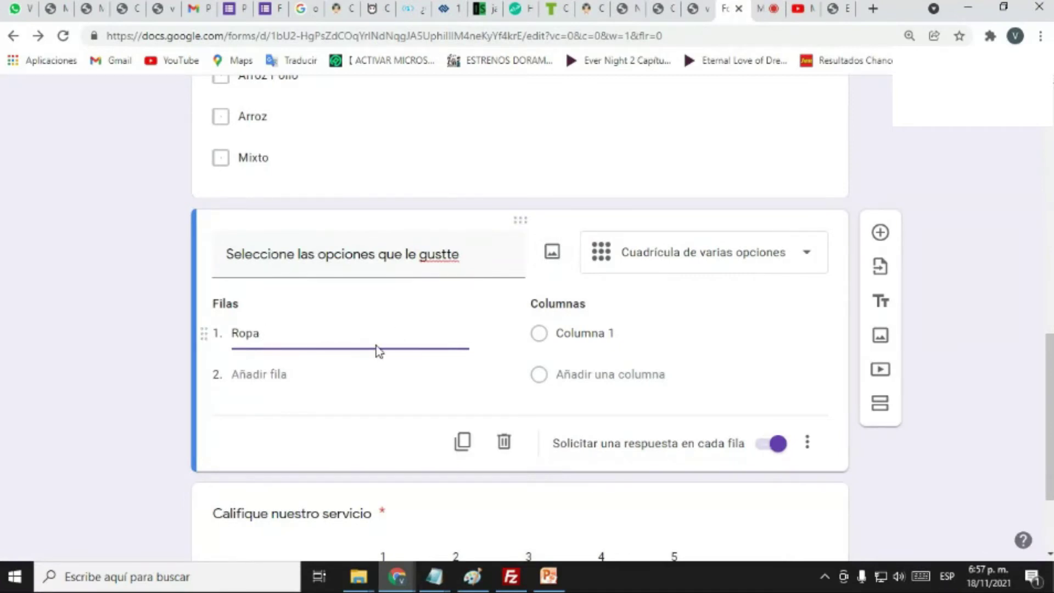
{"action": "type", "text": " Deportiva"}
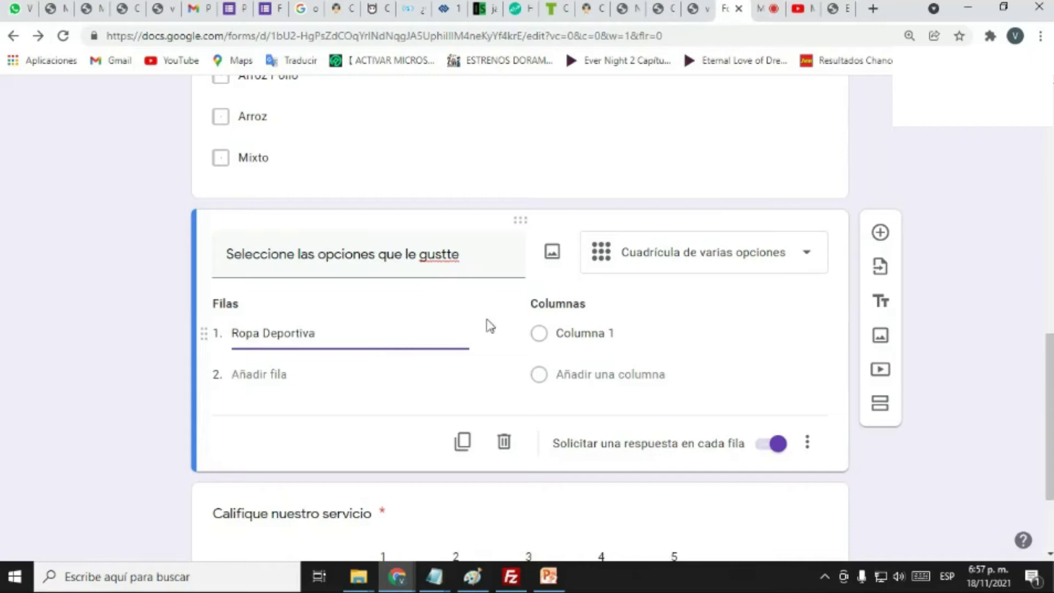
{"action": "left_click", "coordinate": [614, 332]}
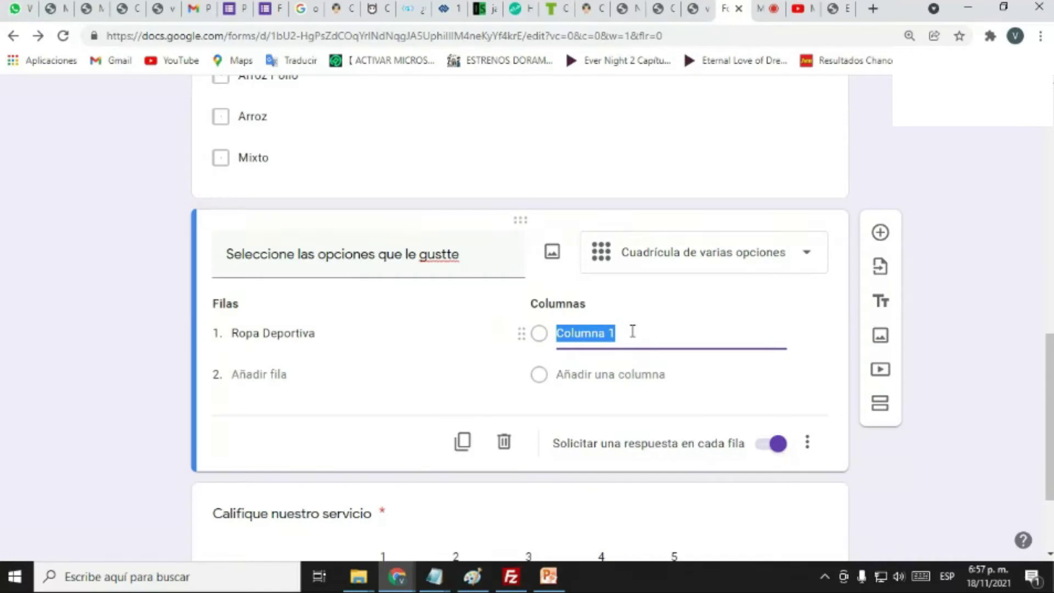
{"action": "type", "text": "Deporte"}
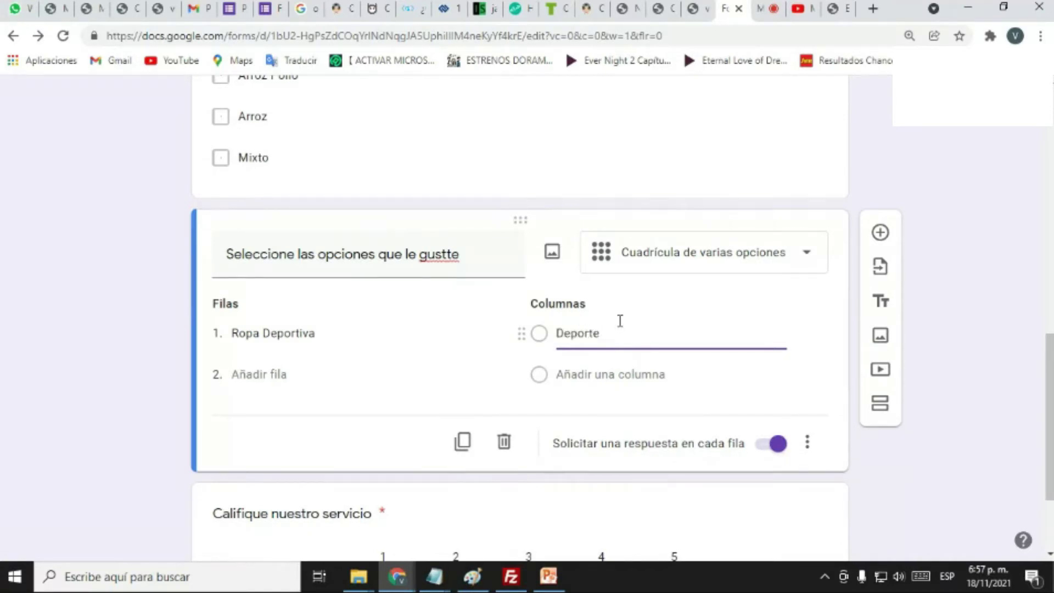
Step: Add "Ropa Casual" as the grid's second row and "Para Sali" as its second column
{"action": "left_click", "coordinate": [292, 373]}
{"action": "left_click", "coordinate": [267, 383]}
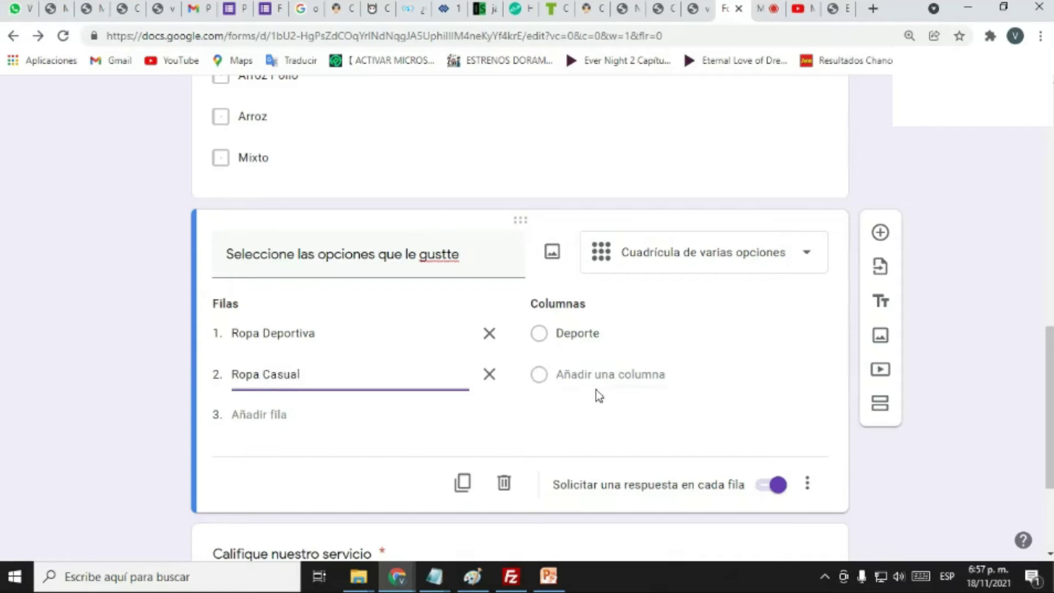
{"action": "left_click", "coordinate": [595, 374]}
{"action": "type", "text": "Para Sali"}
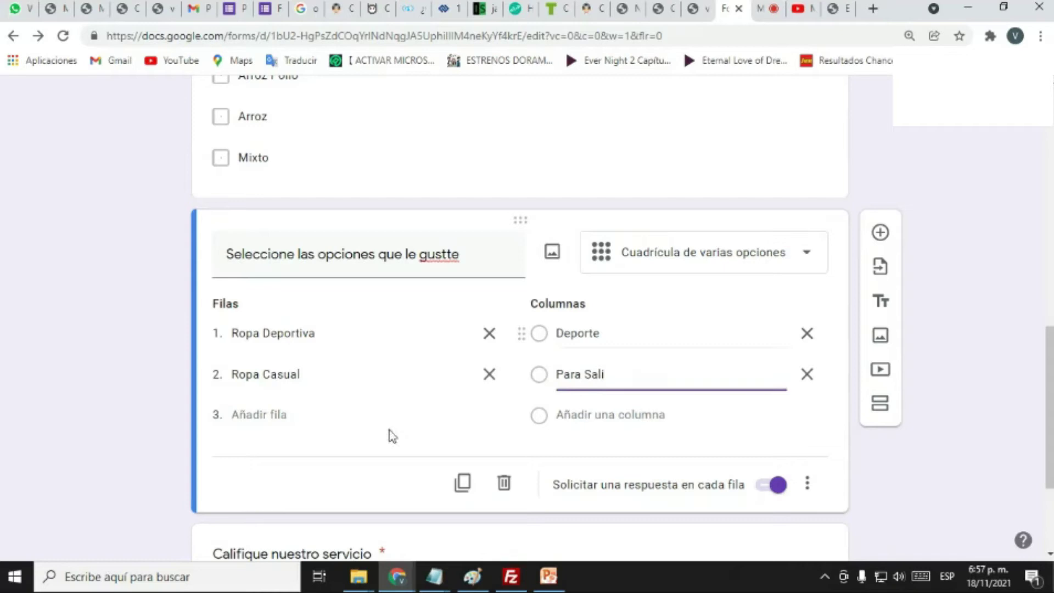
Step: Add "Ropa de Casa" as the grid's third row and "Estar en casa" as its third column
{"action": "left_click", "coordinate": [284, 414]}
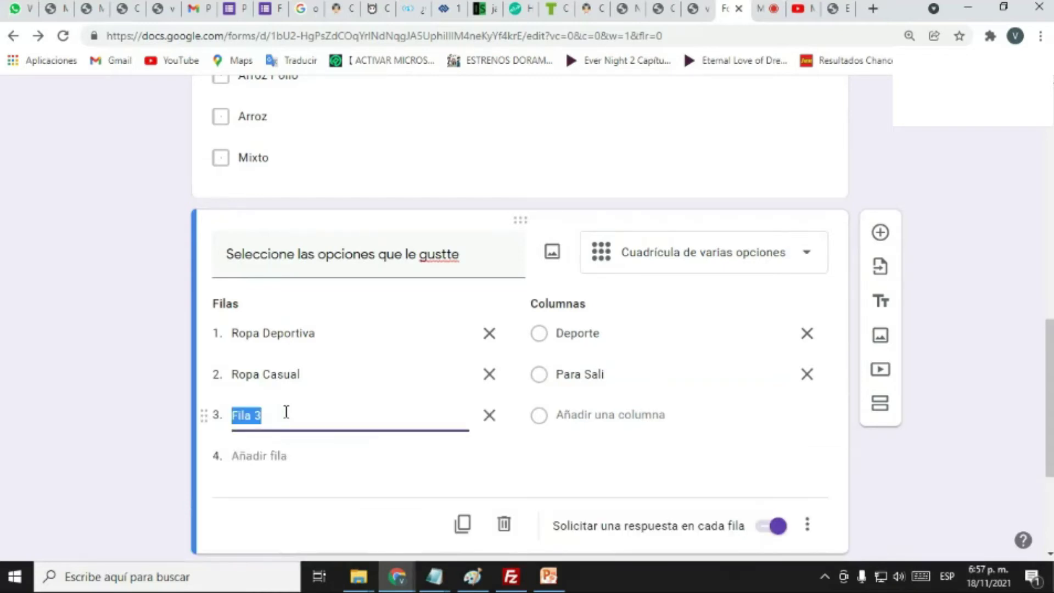
{"action": "type", "text": "Rio"}
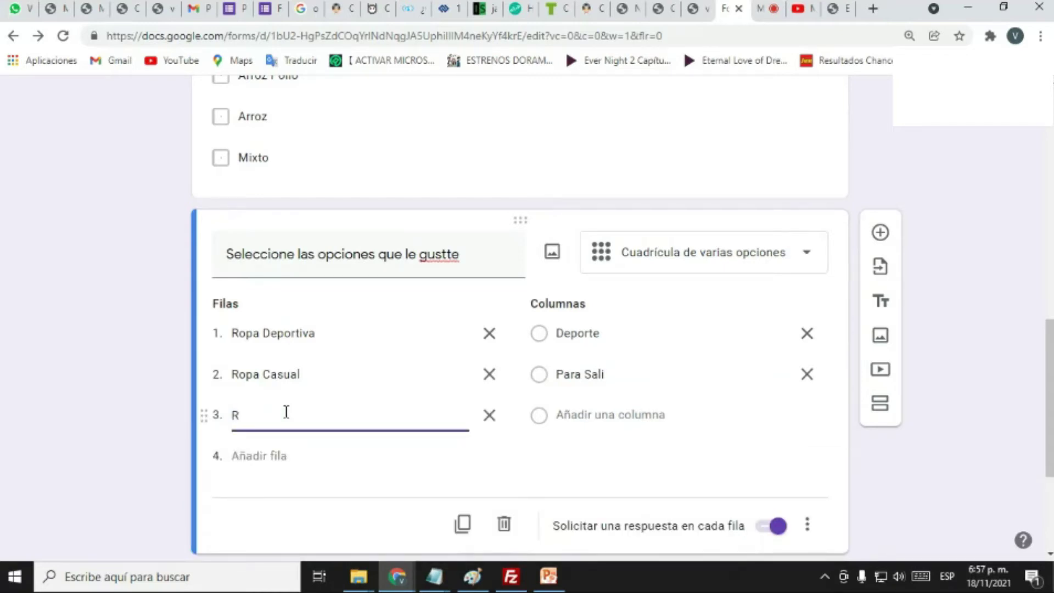
{"action": "type", "text": "opa de Casa"}
{"action": "left_click", "coordinate": [609, 415]}
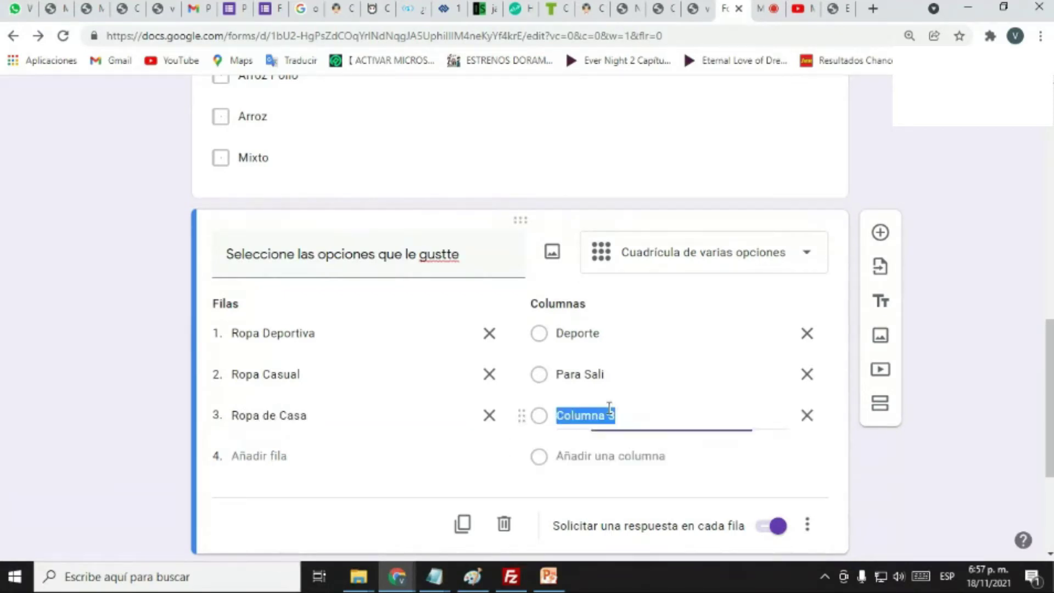
{"action": "type", "text": "Estar en casa"}
{"action": "left_click", "coordinate": [922, 480]}
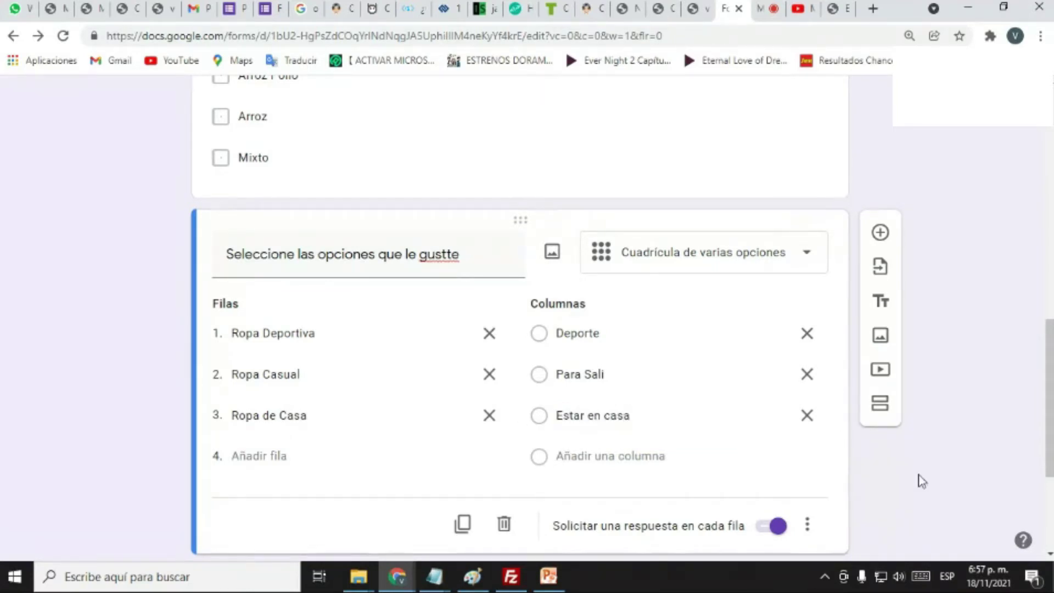
Step: Correct the spelling of the grid question's title to "Seleccione las opciones que le guste"
{"action": "triple_click", "coordinate": [442, 256]}
{"action": "right_click", "coordinate": [442, 258]}
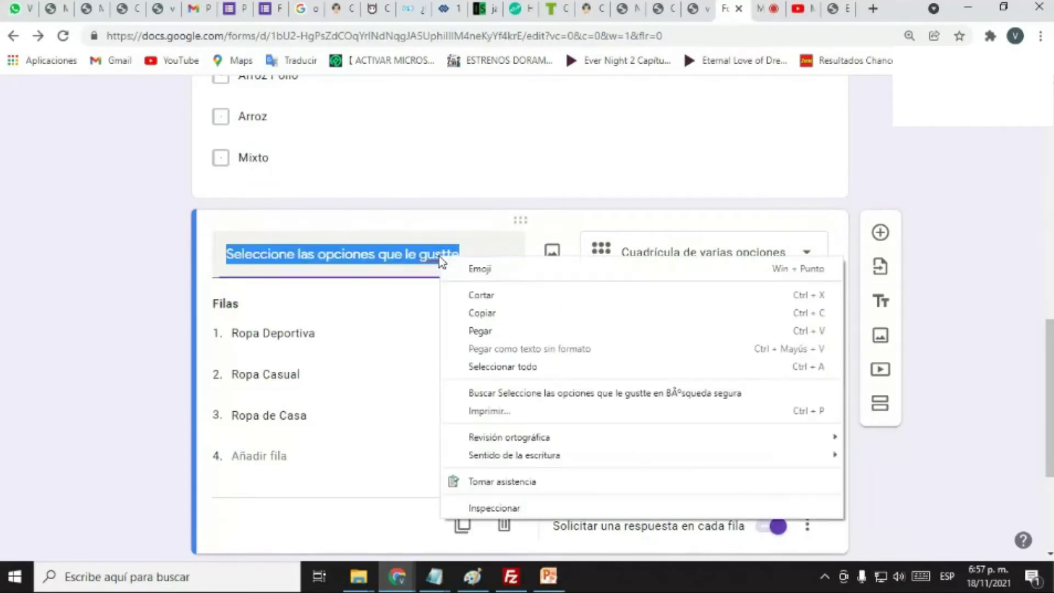
{"action": "left_click", "coordinate": [424, 255]}
{"action": "left_click", "coordinate": [443, 255]}
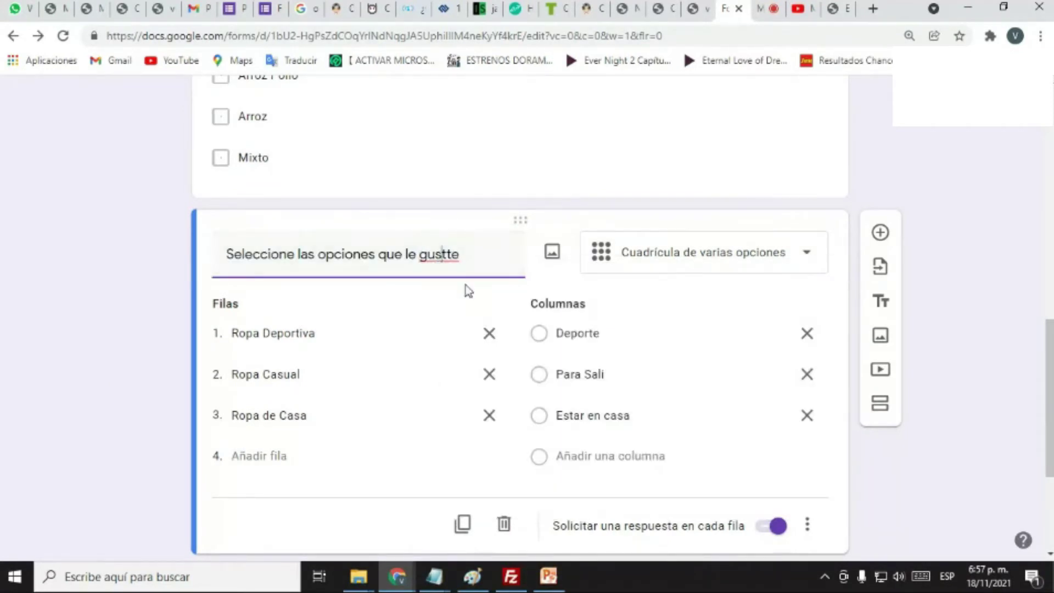
Step: Send the updated form by e-mail, entering the recipient's address from the suggested contacts
{"action": "scroll", "coordinate": [1036, 337], "scroll_direction": "down", "scroll_amount": 4}
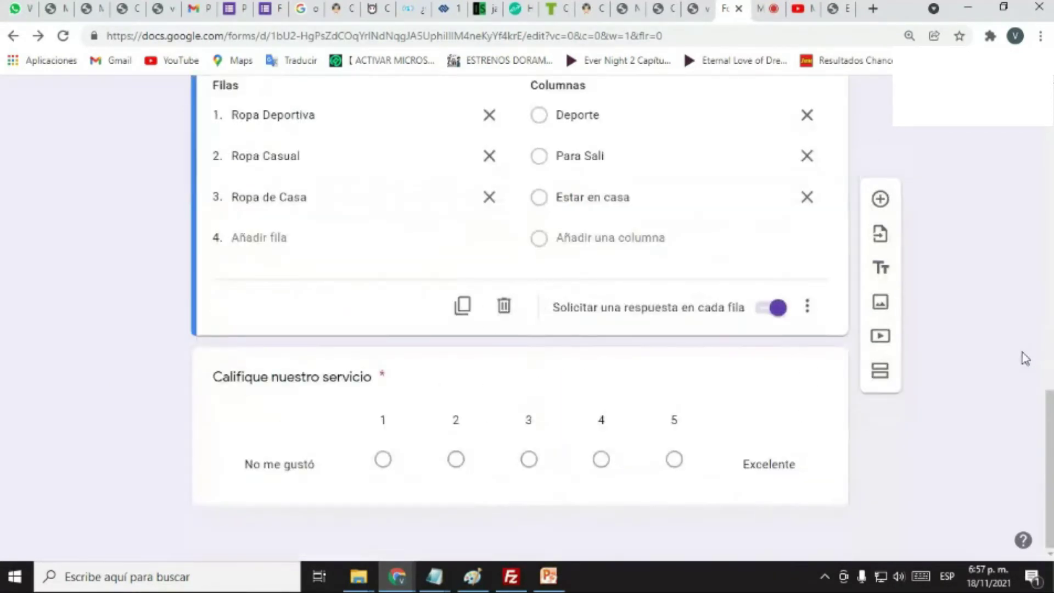
{"action": "scroll", "coordinate": [1012, 349], "scroll_direction": "up", "scroll_amount": 15}
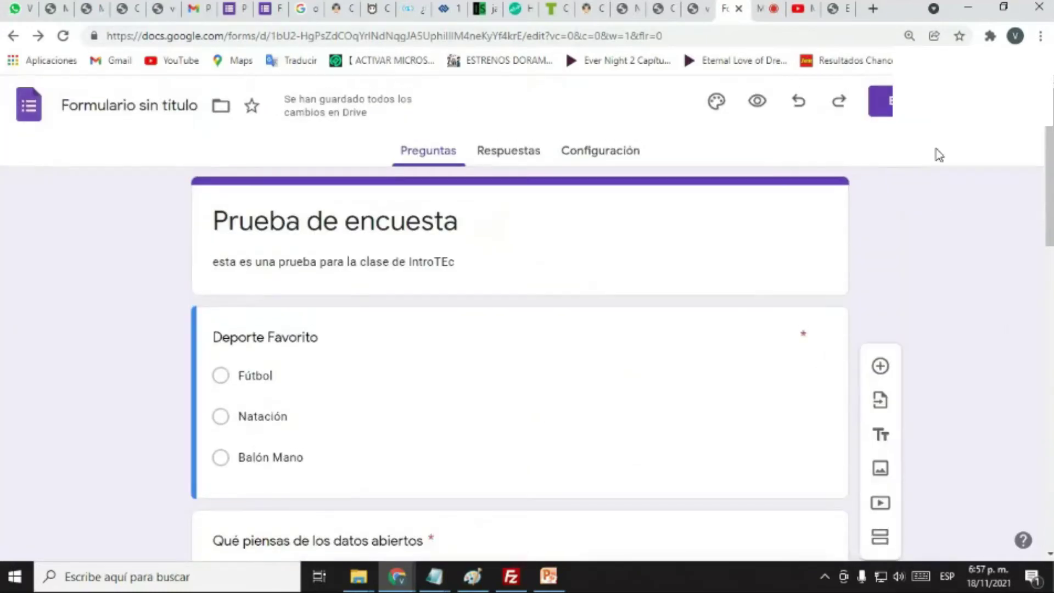
{"action": "left_click", "coordinate": [880, 102]}
{"action": "left_click", "coordinate": [99, 285]}
{"action": "type", "text": "vv"}
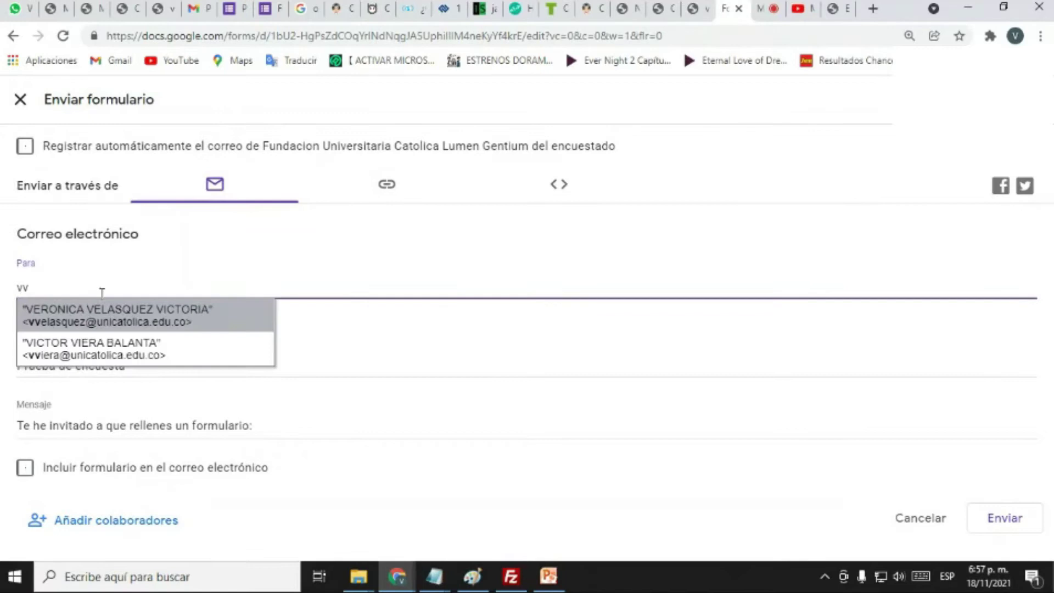
{"action": "left_click", "coordinate": [129, 358]}
{"action": "left_click", "coordinate": [998, 508]}
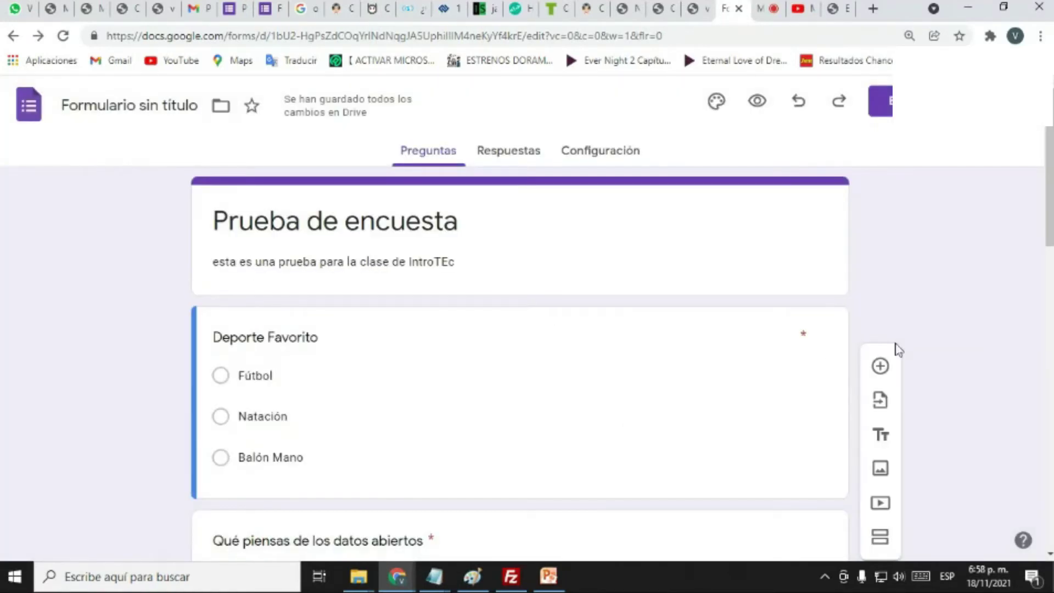
Step: Switch to the Gmail inbox, open the newest "Prueba de encuesta" message and open the form from it
{"action": "scroll", "coordinate": [940, 379], "scroll_direction": "down", "scroll_amount": 15}
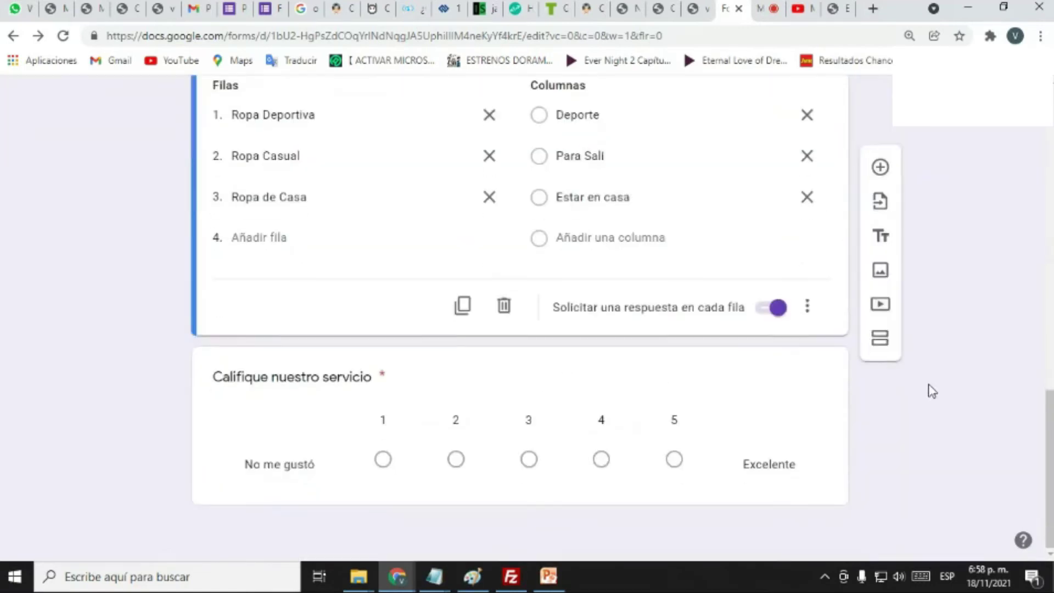
{"action": "scroll", "coordinate": [714, 340], "scroll_direction": "up", "scroll_amount": 4}
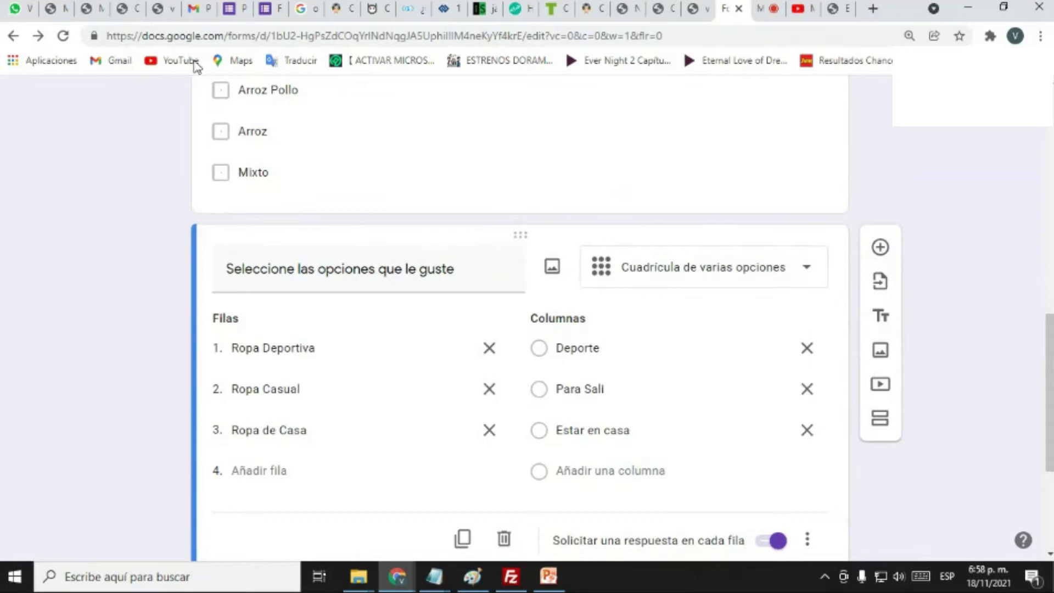
{"action": "left_click", "coordinate": [199, 12]}
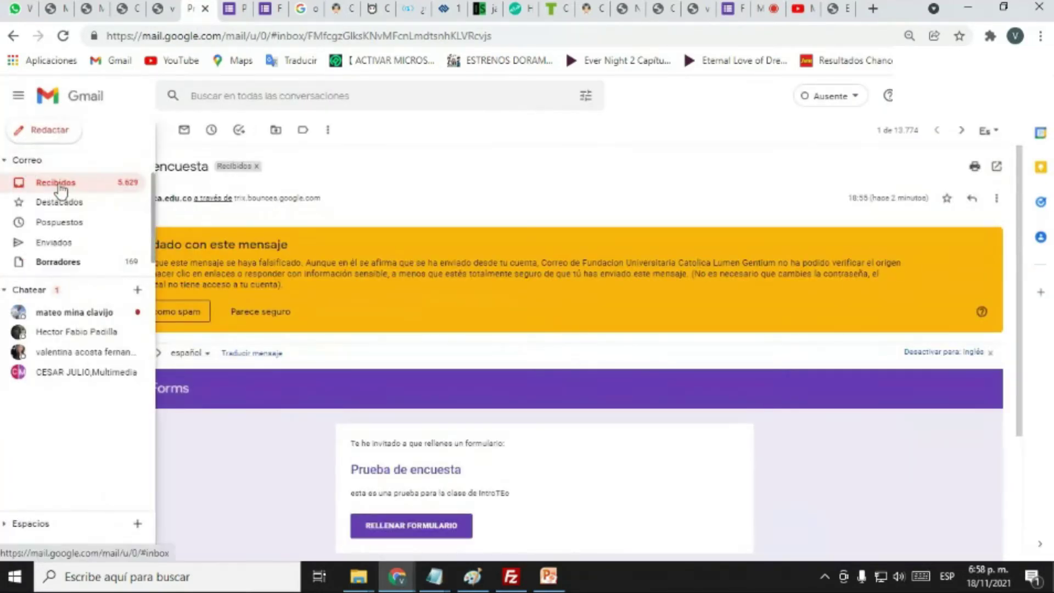
{"action": "left_click", "coordinate": [29, 182]}
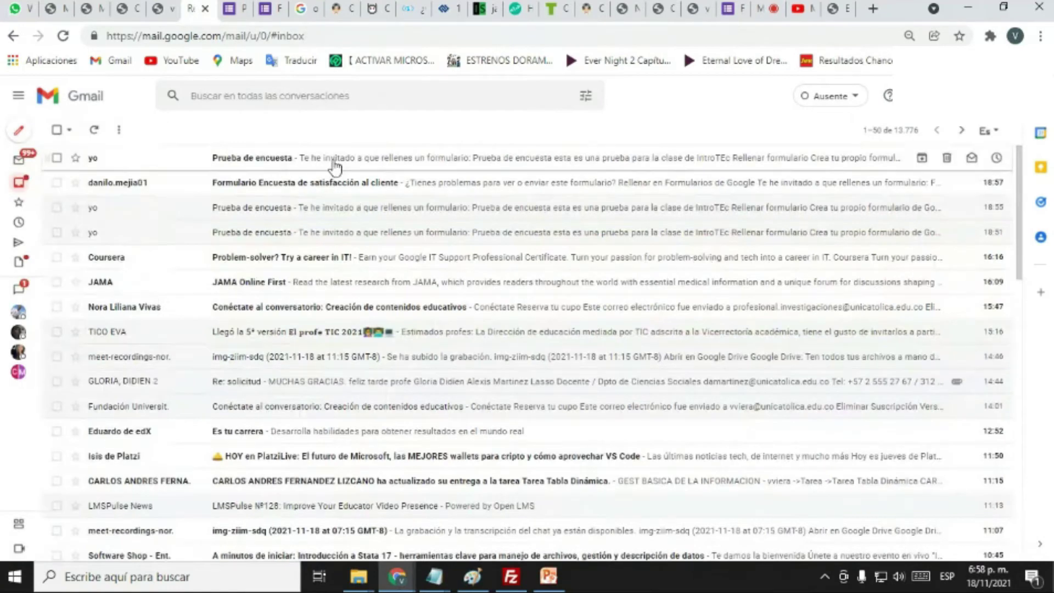
{"action": "left_click", "coordinate": [336, 160]}
{"action": "scroll", "coordinate": [470, 407], "scroll_direction": "down", "scroll_amount": 4}
{"action": "left_click", "coordinate": [390, 343]}
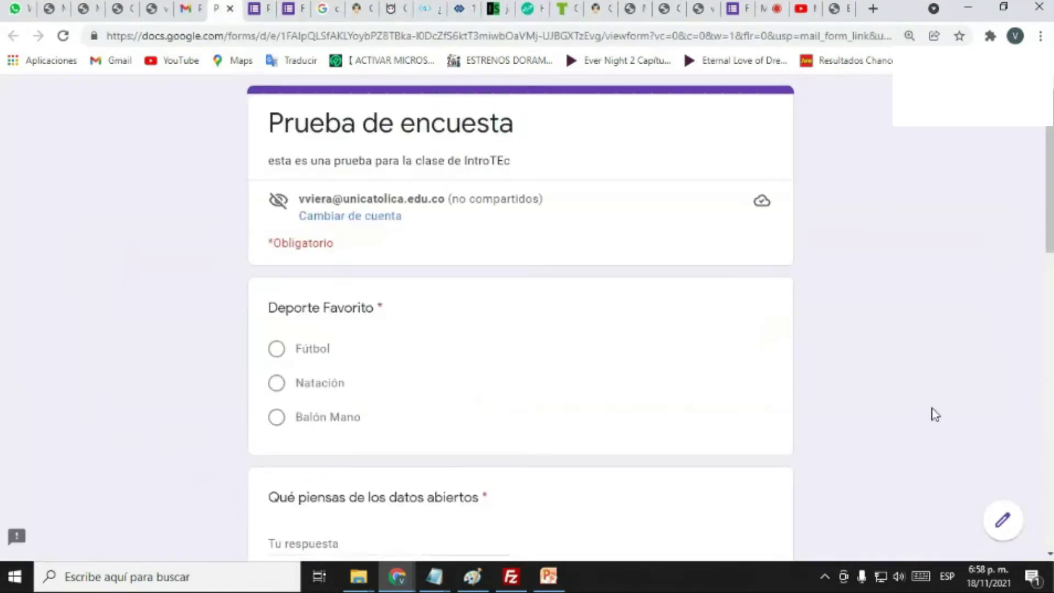
Step: Answer the clothing grid with Ropa Deportiva as Deporte, Ropa Casual as Para Sali and Ropa de Casa as Estar en casa
{"action": "scroll", "coordinate": [970, 409], "scroll_direction": "down", "scroll_amount": 10}
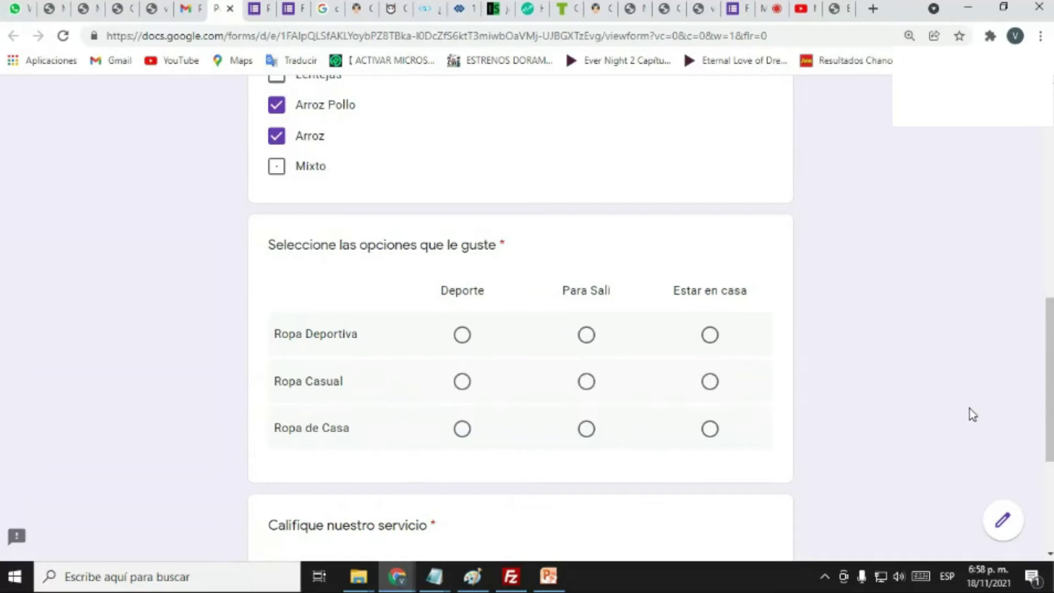
{"action": "left_click", "coordinate": [463, 338]}
{"action": "left_click", "coordinate": [586, 336]}
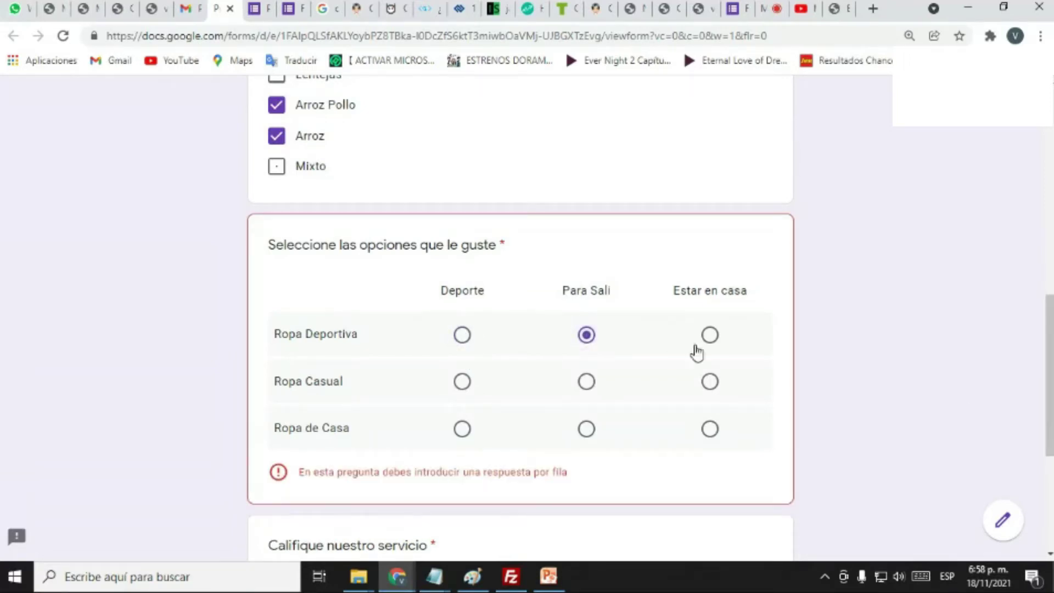
{"action": "left_click", "coordinate": [710, 336]}
{"action": "left_click", "coordinate": [463, 337]}
{"action": "left_click", "coordinate": [595, 387]}
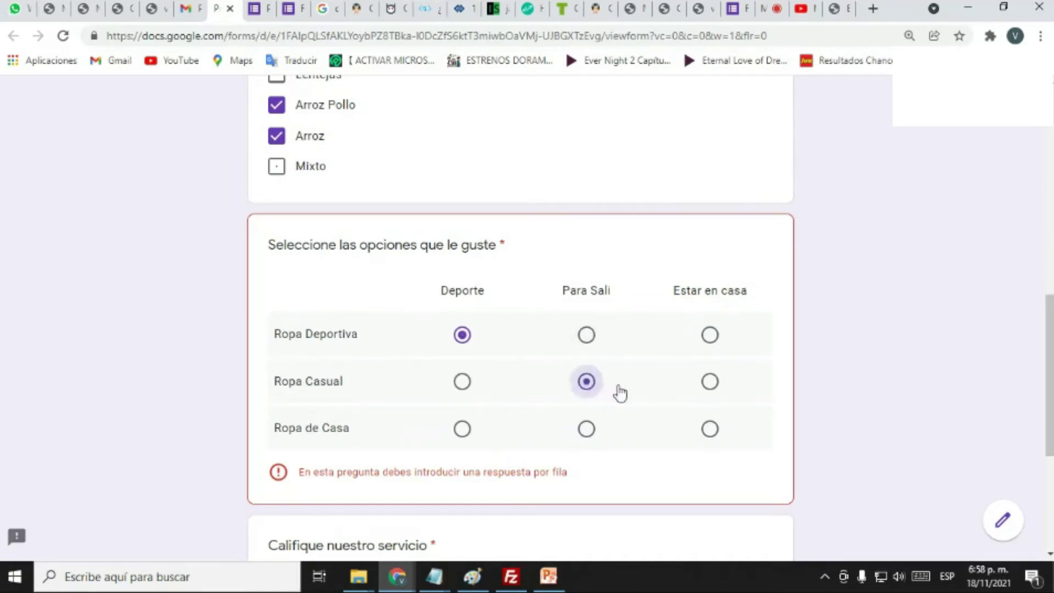
{"action": "left_click", "coordinate": [712, 436]}
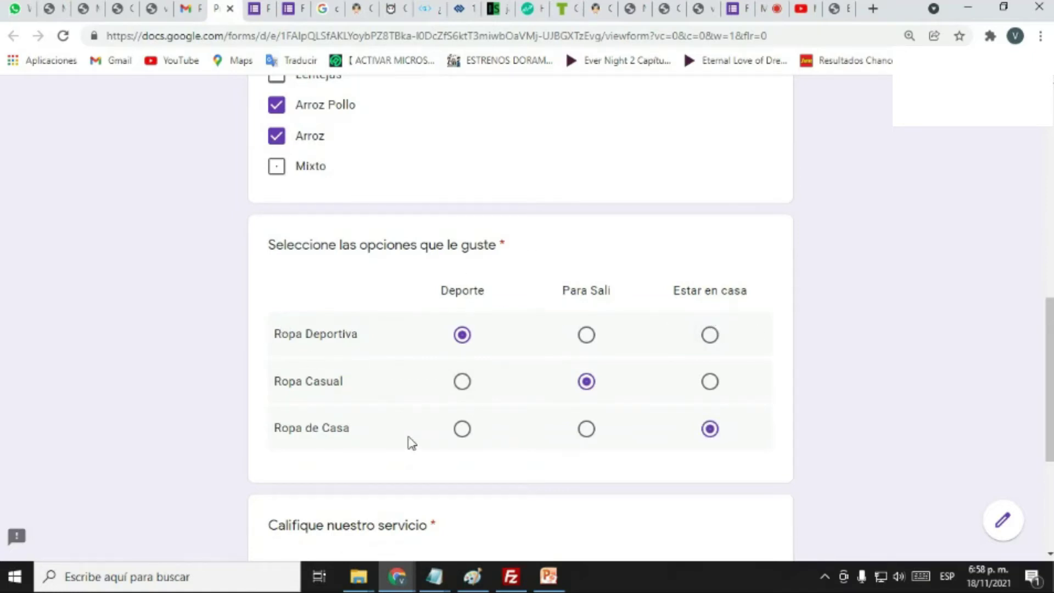
Step: Close the response form and select the "Platos que te gustan" question in the form editor
{"action": "key", "text": "ctrl+w"}
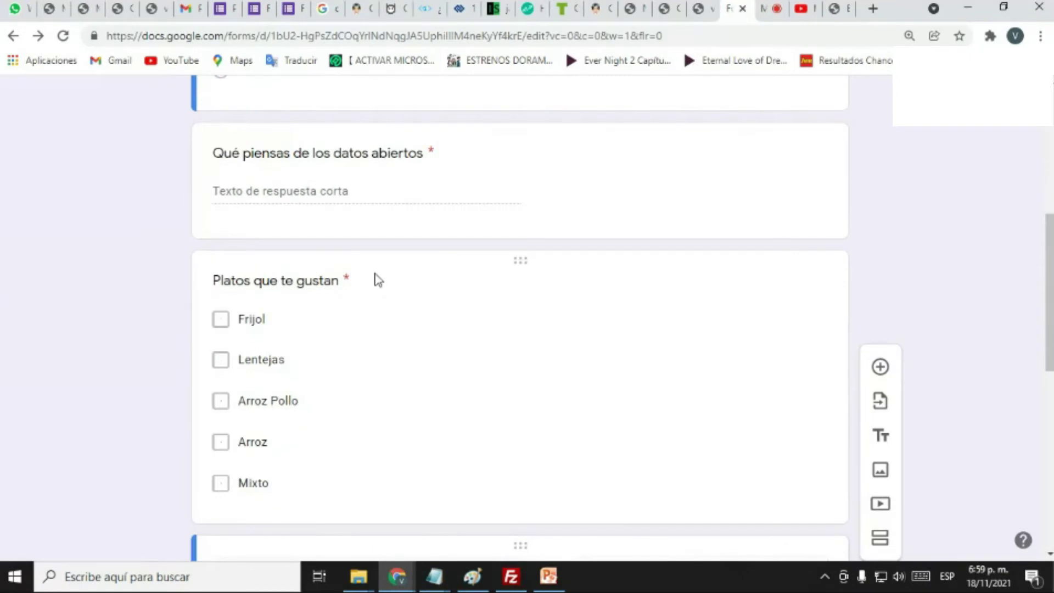
{"action": "left_click", "coordinate": [362, 285]}
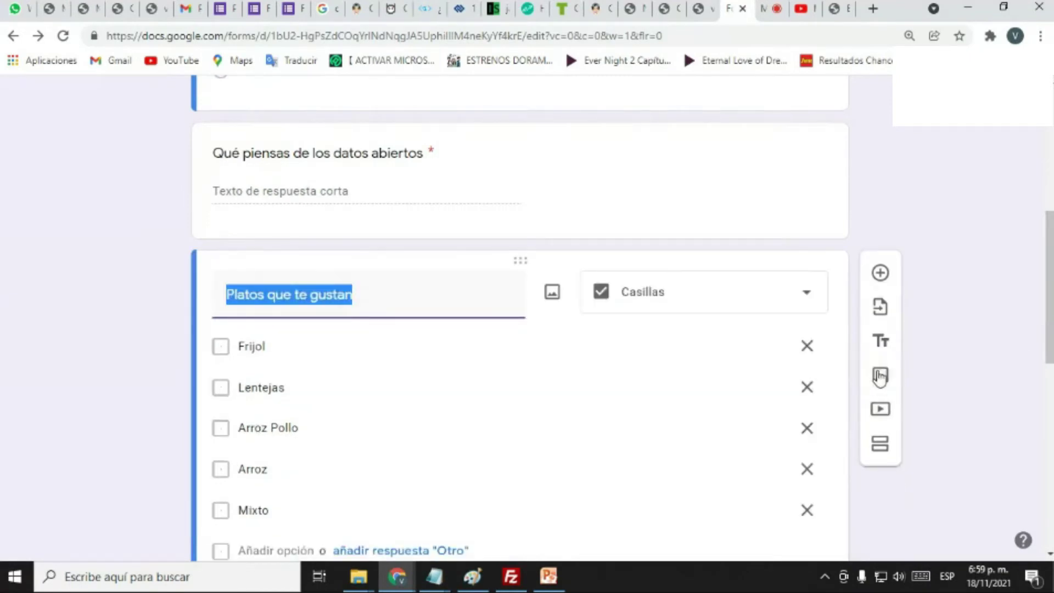
{"action": "left_click", "coordinate": [741, 352]}
{"action": "left_click", "coordinate": [335, 248]}
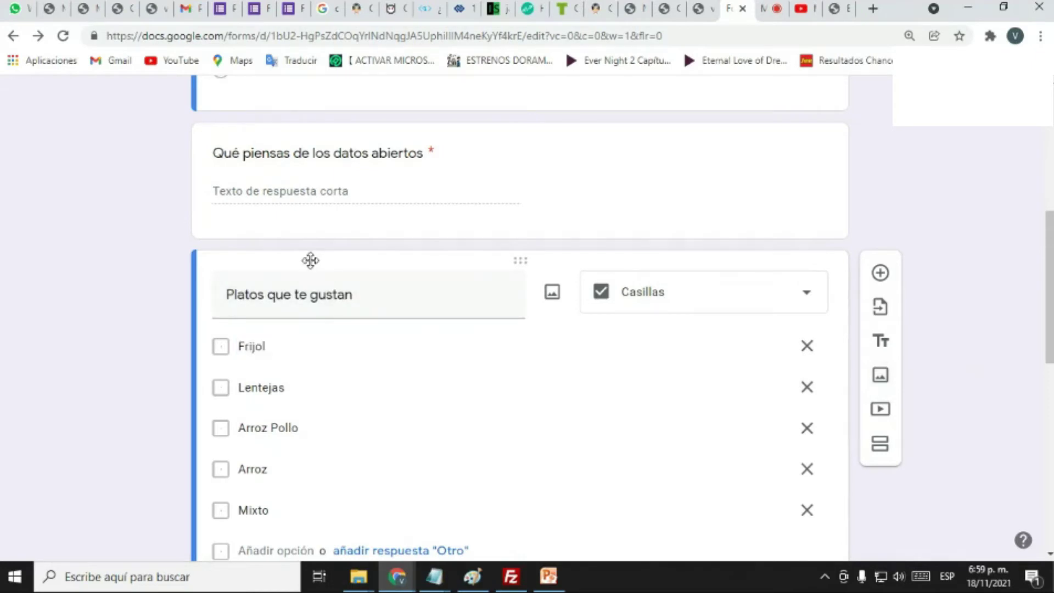
Step: Insert the image avatares.jpg from the Imágenes folder as a new item after "Platos que te gustan"
{"action": "left_click", "coordinate": [879, 379]}
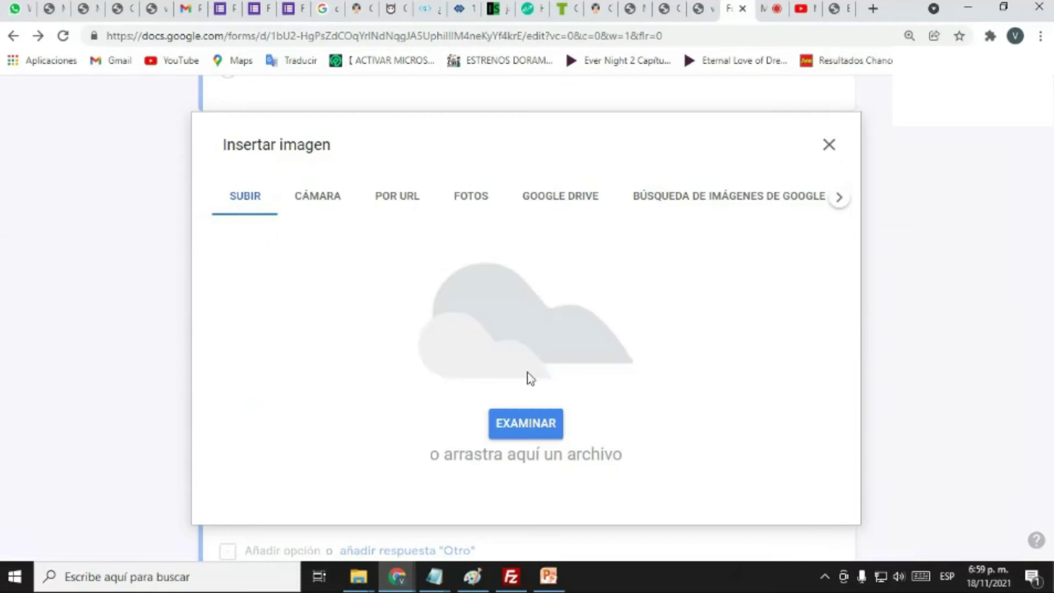
{"action": "left_click", "coordinate": [530, 426]}
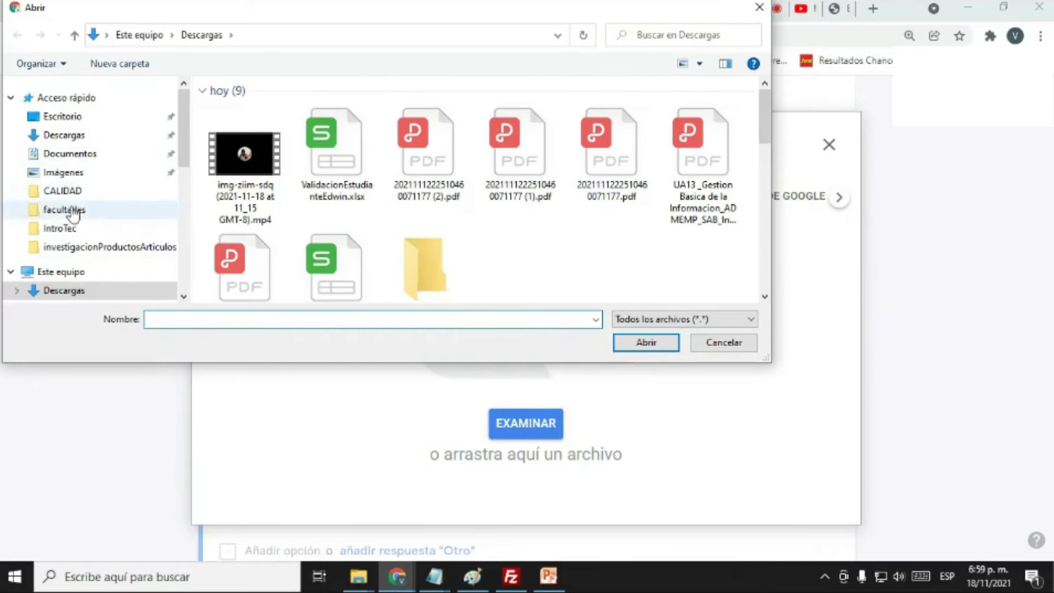
{"action": "left_click", "coordinate": [63, 173]}
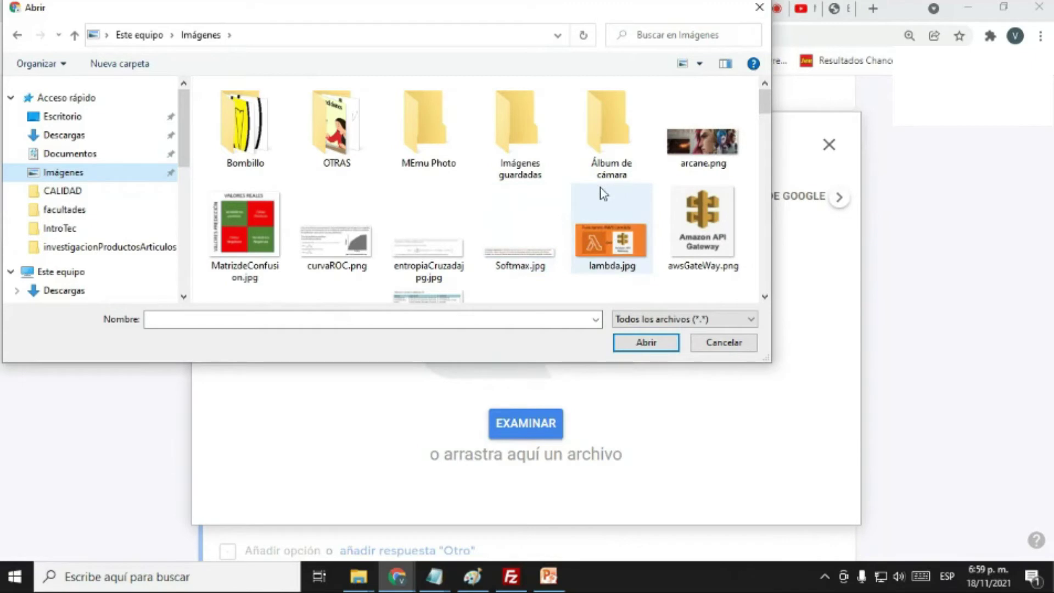
{"action": "scroll", "coordinate": [605, 193], "scroll_direction": "down", "scroll_amount": 3}
{"action": "left_click", "coordinate": [305, 184]}
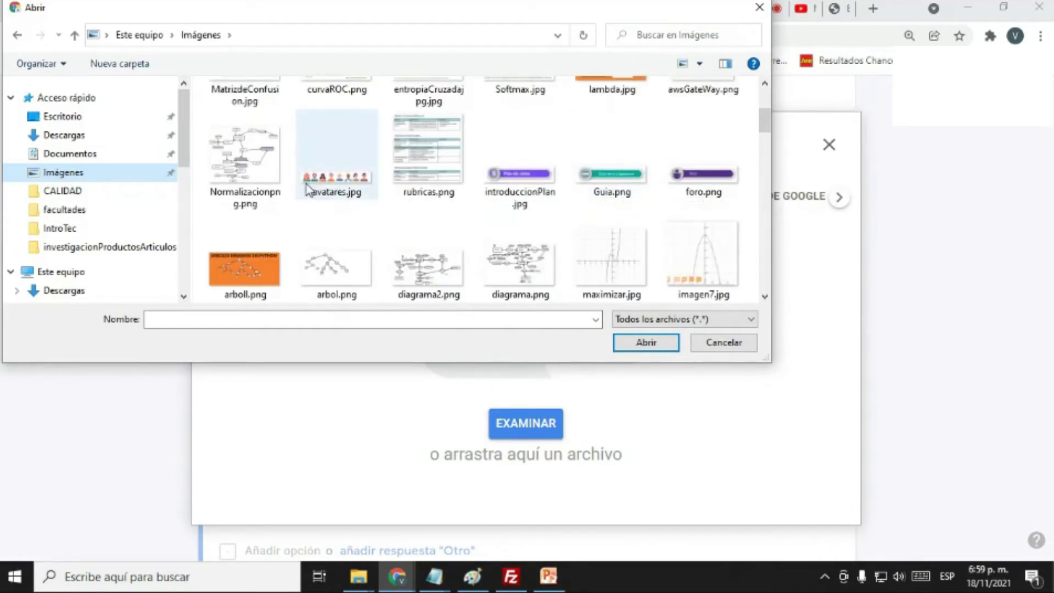
{"action": "left_click", "coordinate": [630, 350]}
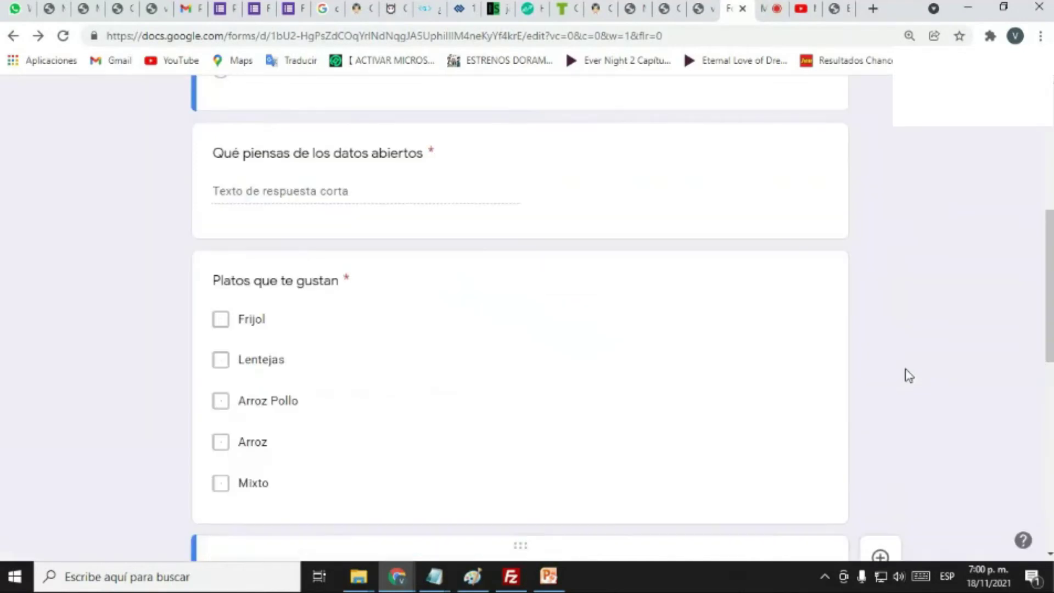
Step: Title the avatar image "Este es un formulario para todo tipo de persona"
{"action": "scroll", "coordinate": [949, 362], "scroll_direction": "up", "scroll_amount": 3}
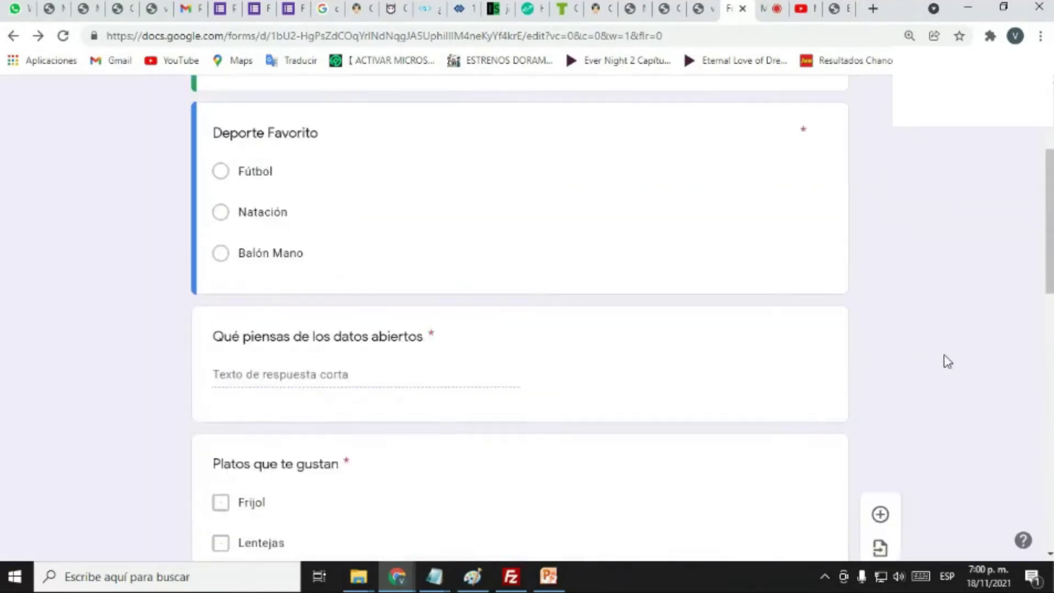
{"action": "scroll", "coordinate": [948, 361], "scroll_direction": "up", "scroll_amount": 3}
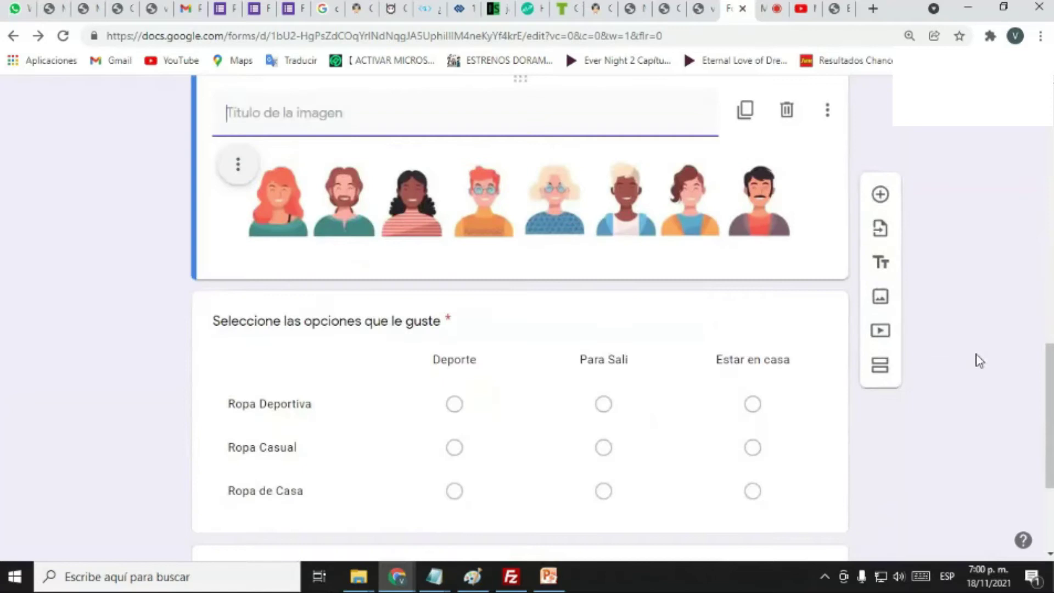
{"action": "scroll", "coordinate": [979, 359], "scroll_direction": "up", "scroll_amount": 3}
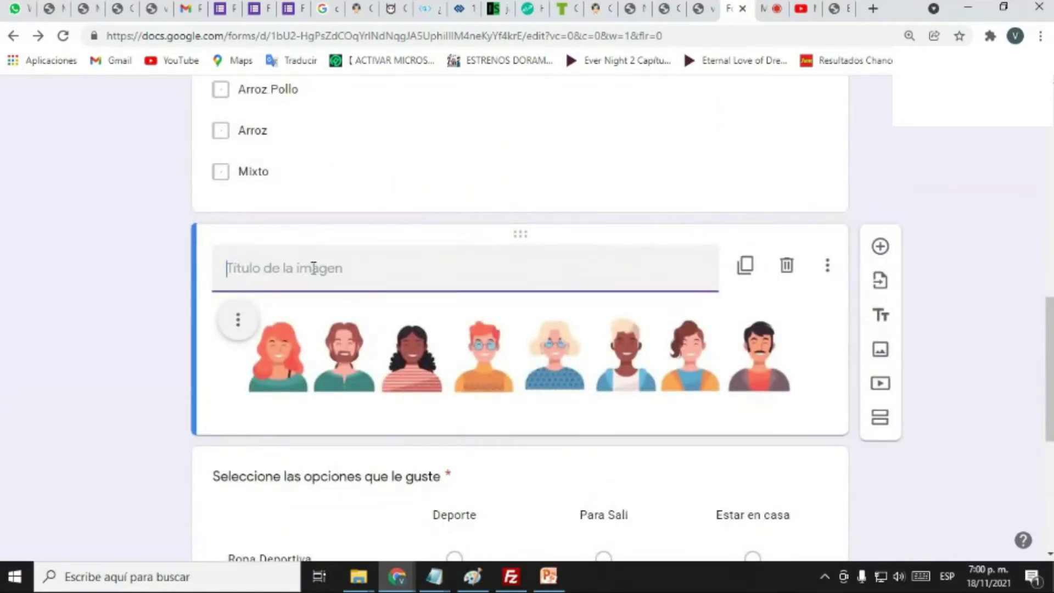
{"action": "type", "text": "Este"}
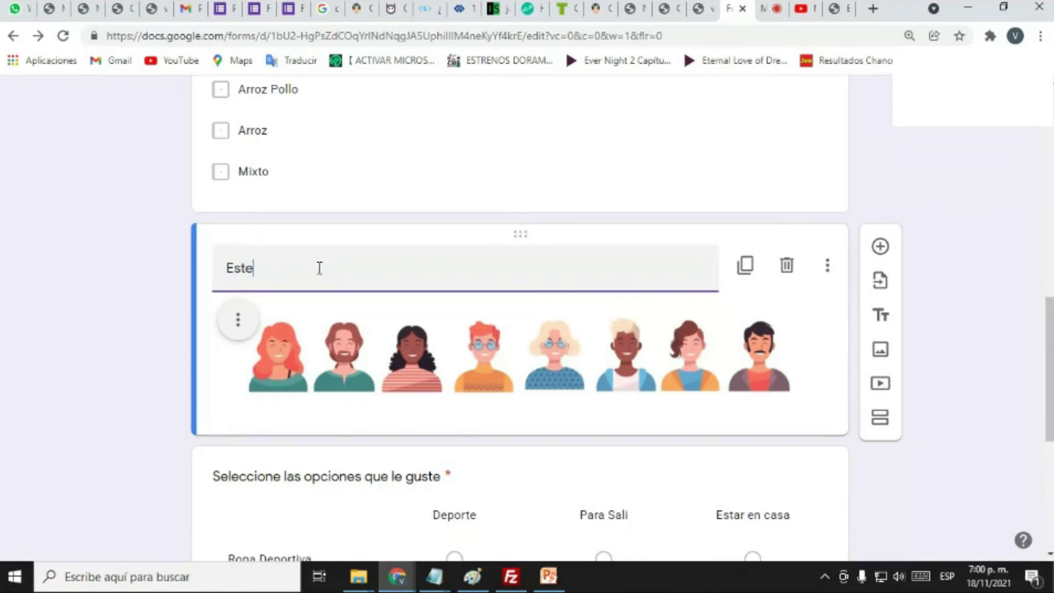
{"action": "type", "text": " es un formulario de"}
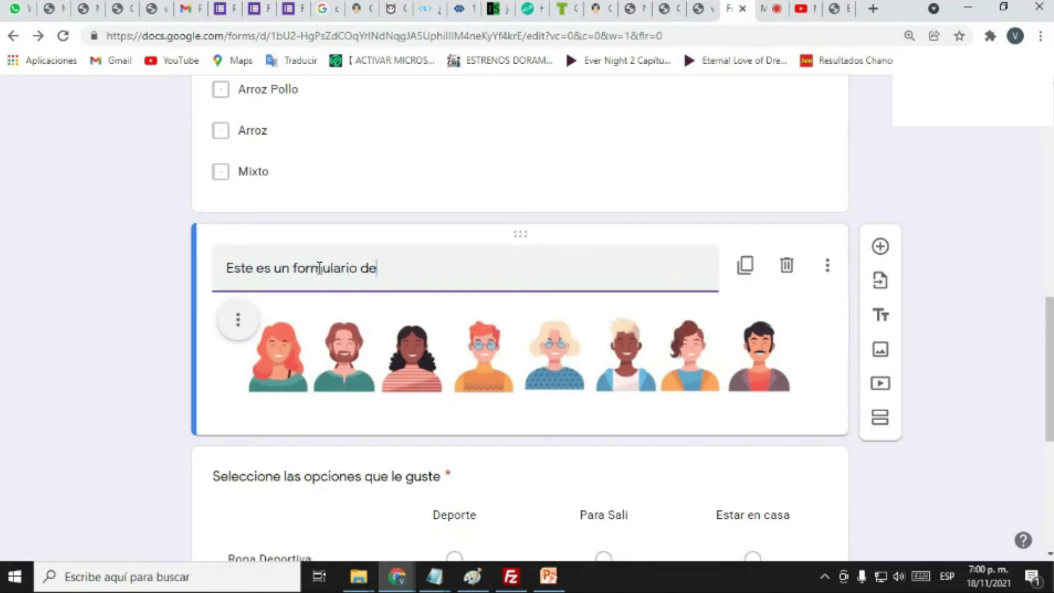
{"action": "type", "text": "para t"}
{"action": "type", "text": "to"}
{"action": "type", "text": "do tipo de perso"}
{"action": "type", "text": "na"}
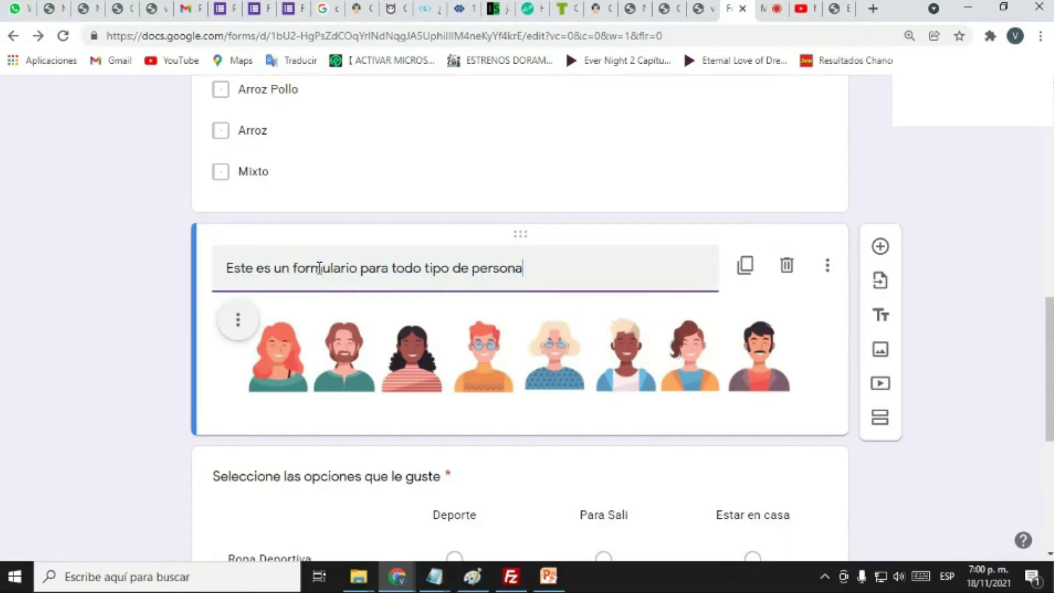
{"action": "left_click", "coordinate": [240, 324]}
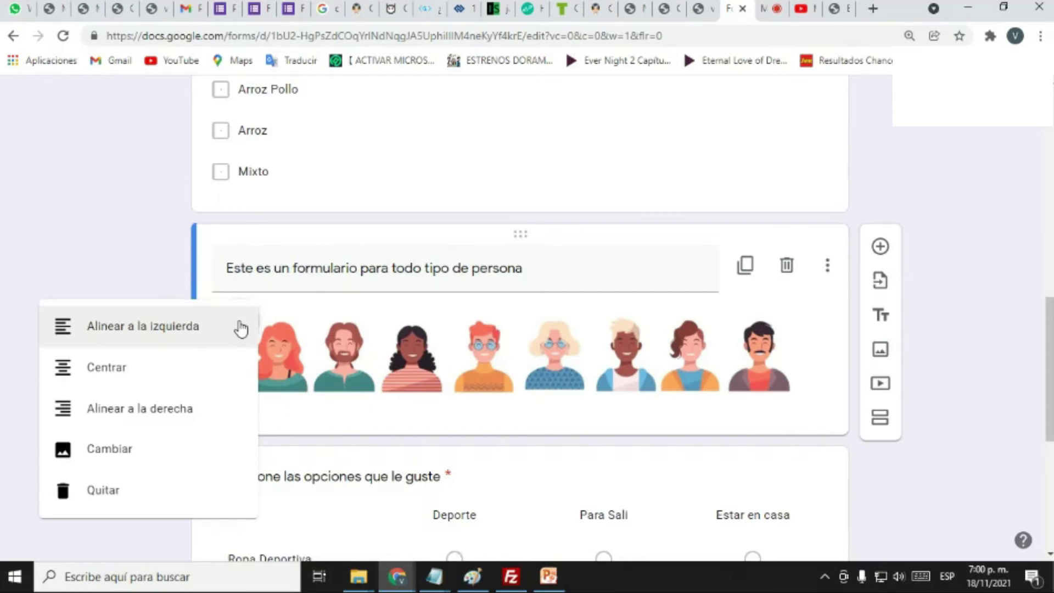
{"action": "left_click", "coordinate": [977, 483]}
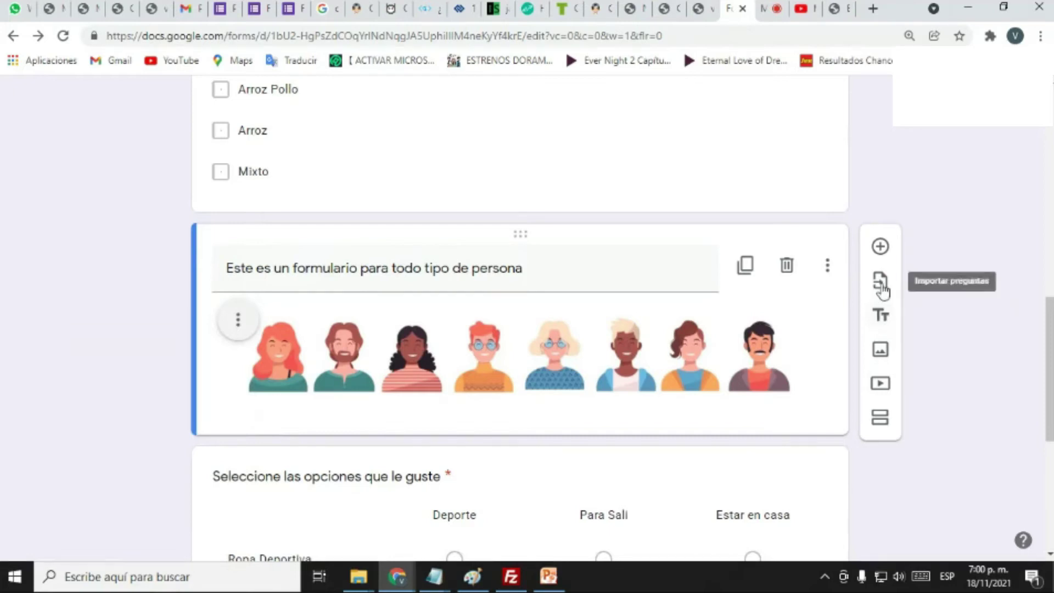
Step: Add a short-answer question after the avatar image, titled "cuál de estas personas reconoces"
{"action": "left_click", "coordinate": [880, 247]}
{"action": "scroll", "coordinate": [394, 428], "scroll_direction": "down", "scroll_amount": 2}
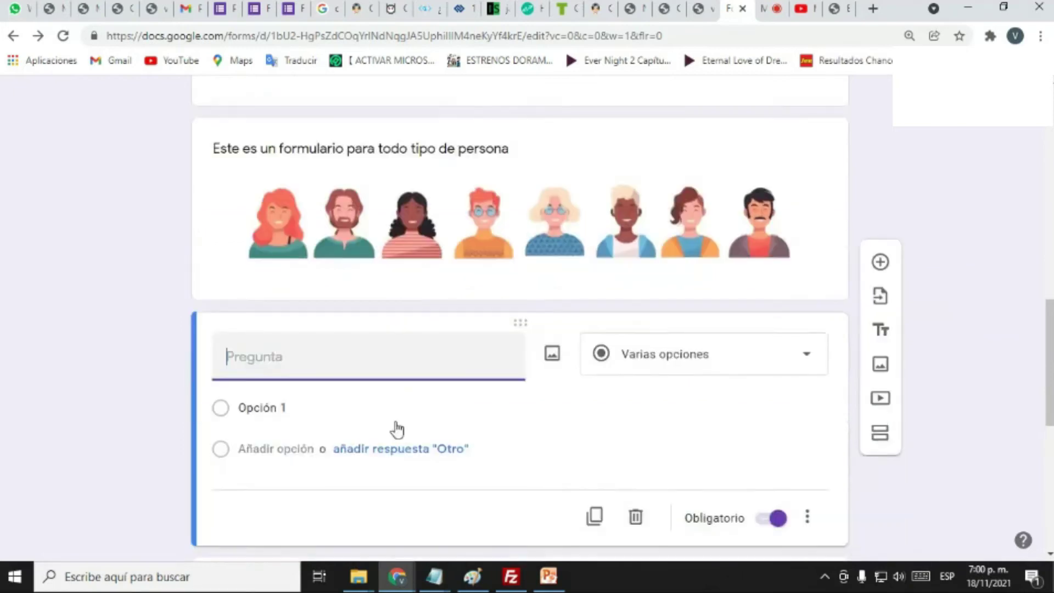
{"action": "scroll", "coordinate": [431, 259], "scroll_direction": "up", "scroll_amount": 3}
{"action": "scroll", "coordinate": [428, 297], "scroll_direction": "down", "scroll_amount": 3}
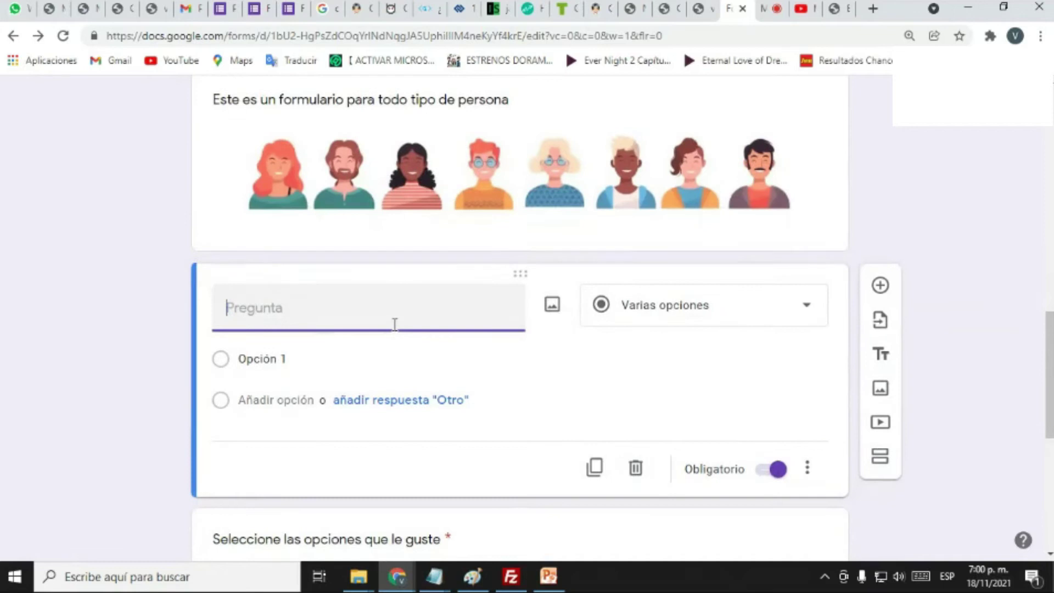
{"action": "scroll", "coordinate": [394, 324], "scroll_direction": "up", "scroll_amount": 1}
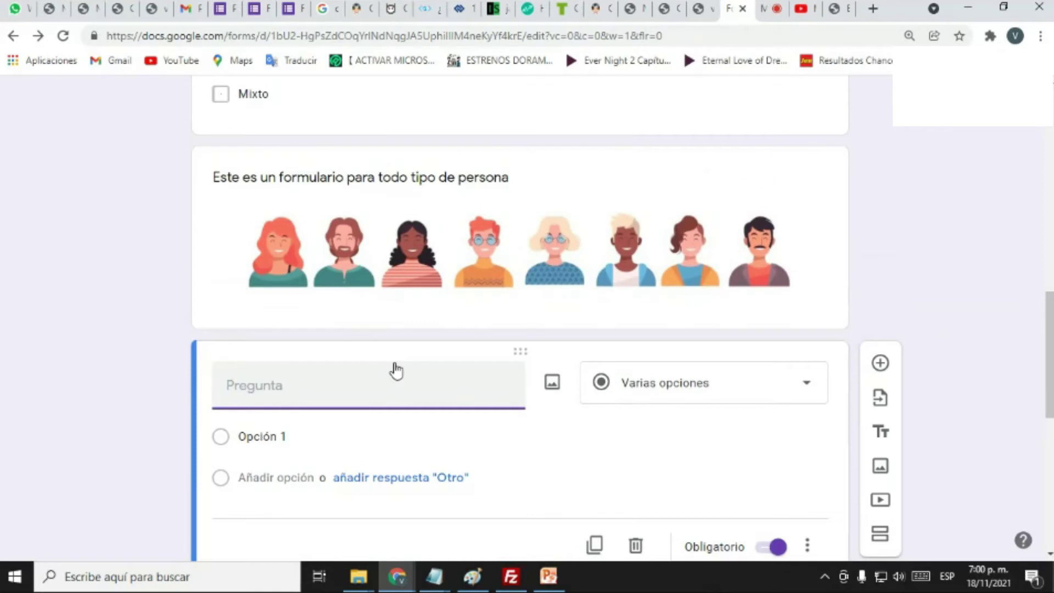
{"action": "type", "text": "cuál de estas"}
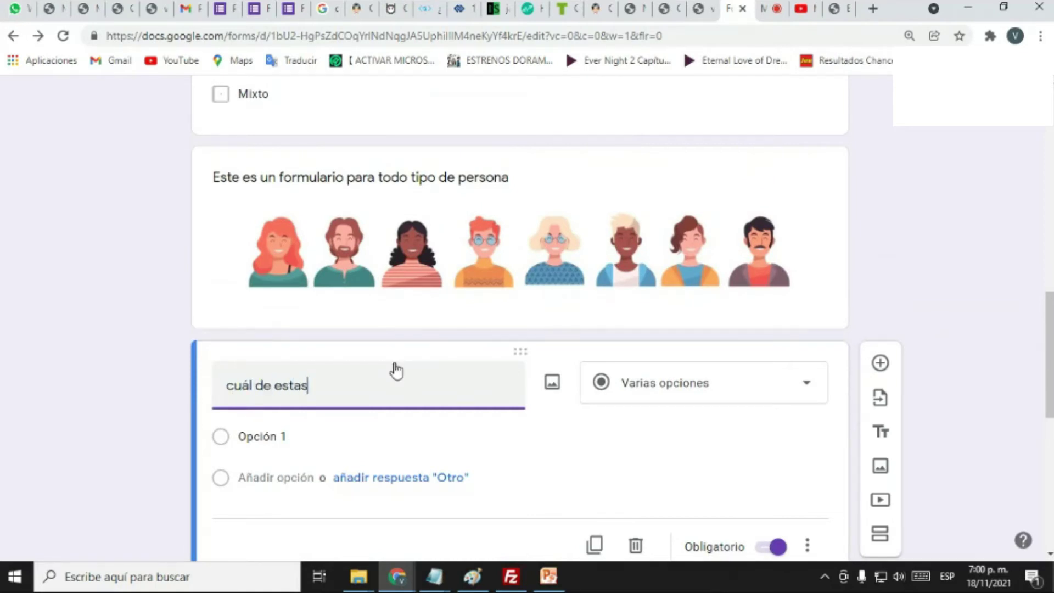
{"action": "type", "text": " personas reconoces"}
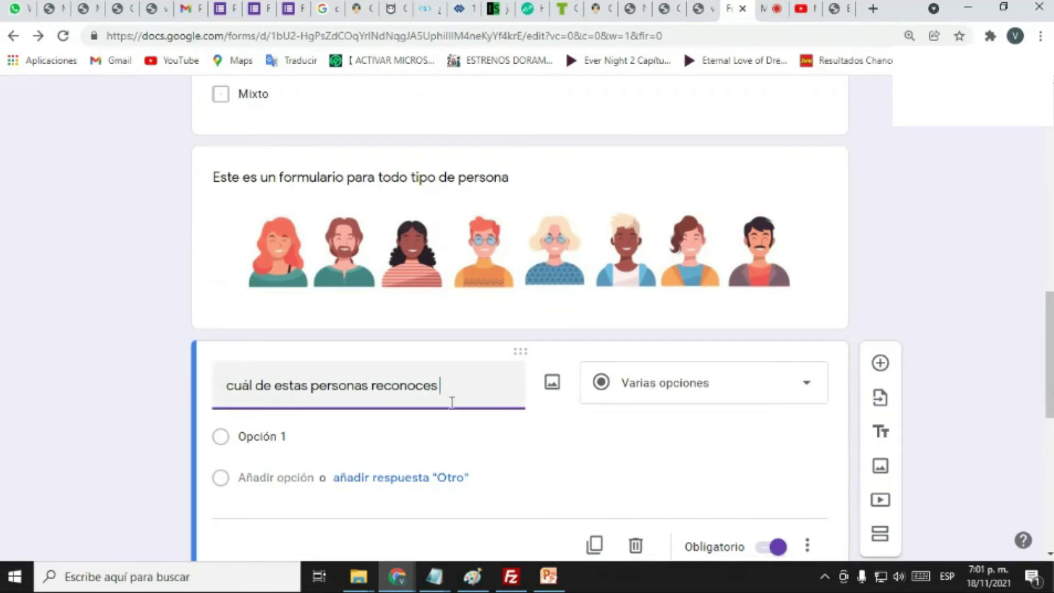
{"action": "left_click", "coordinate": [744, 390]}
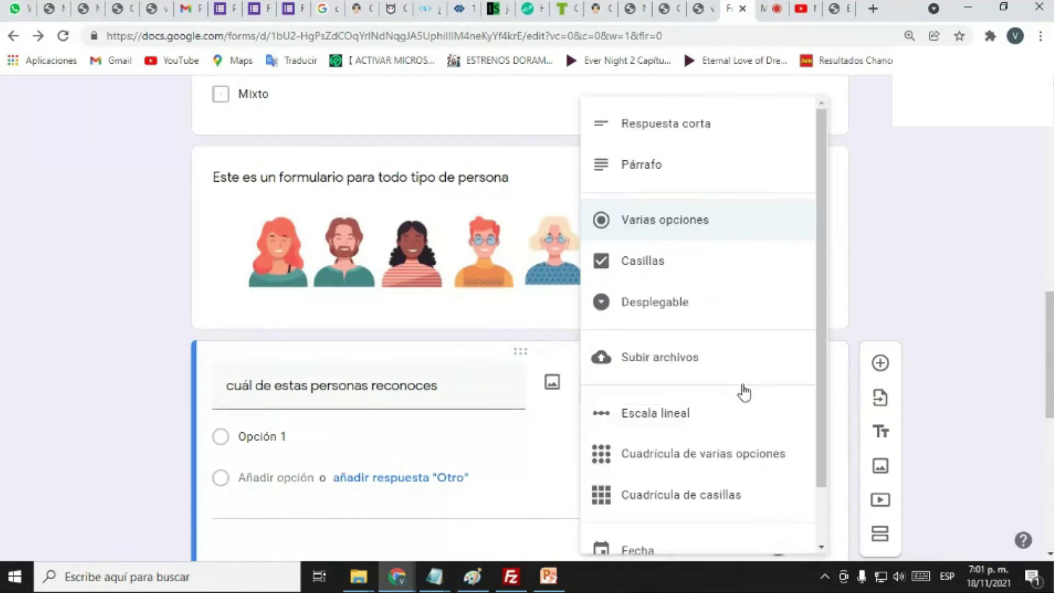
{"action": "left_click", "coordinate": [685, 133]}
Step: Replace the new question's title with "Qué ves en la imagen?"
{"action": "triple_click", "coordinate": [265, 386]}
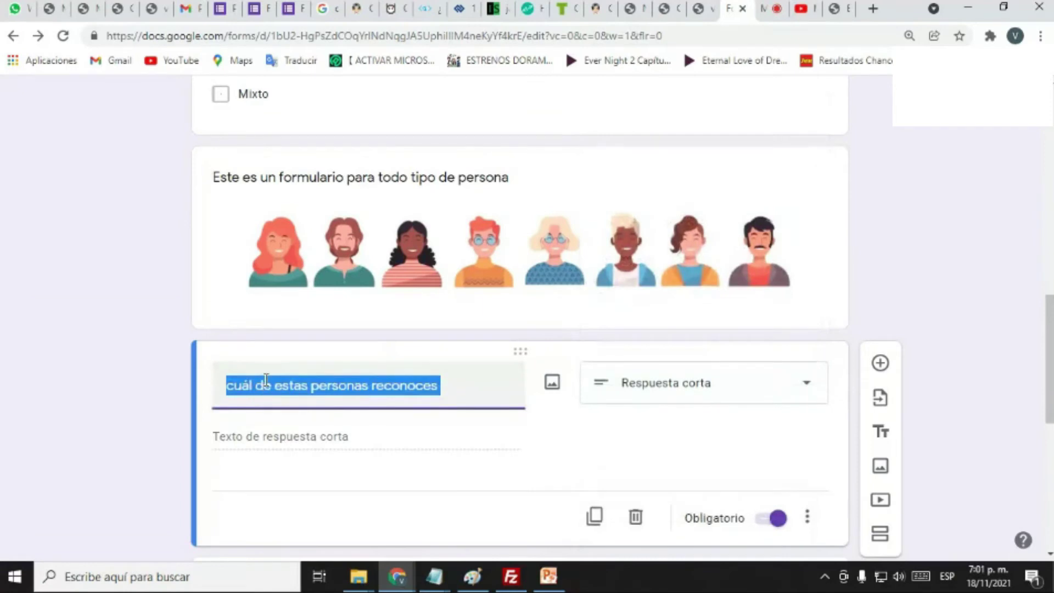
{"action": "type", "text": "Qué "}
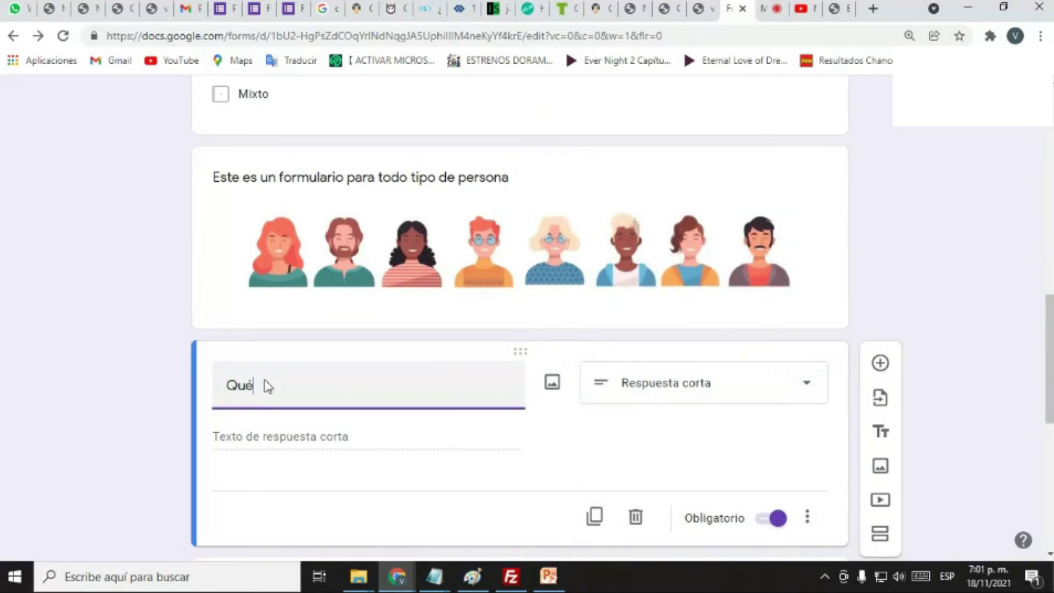
{"action": "type", "text": "ves en la imágen"}
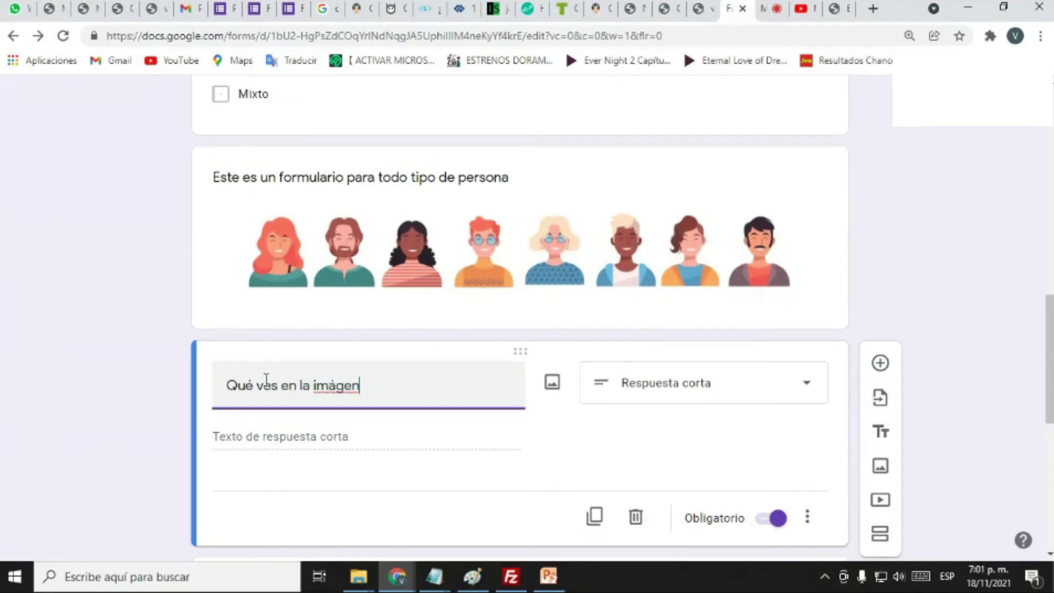
{"action": "key", "text": "BackSpace"}
{"action": "key", "text": "BackSpace"}
{"action": "key", "text": "BackSpace"}
{"action": "left_click", "coordinate": [957, 413]}
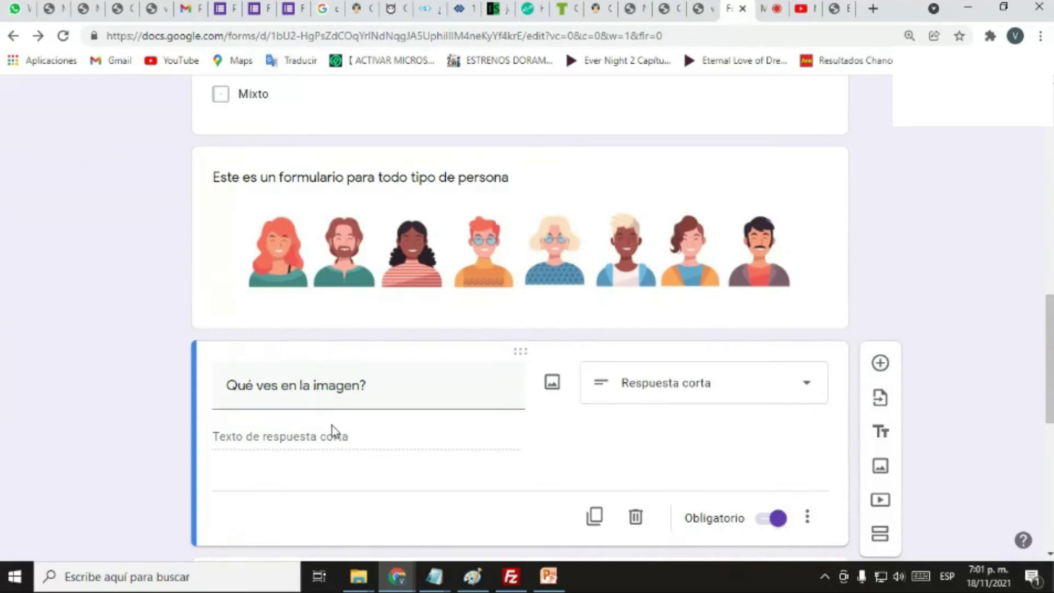
Step: Extend the question's title to read "Qué ves en la imagen de arriba?"
{"action": "scroll", "coordinate": [876, 318], "scroll_direction": "up", "scroll_amount": 1}
{"action": "scroll", "coordinate": [582, 377], "scroll_direction": "down", "scroll_amount": 1}
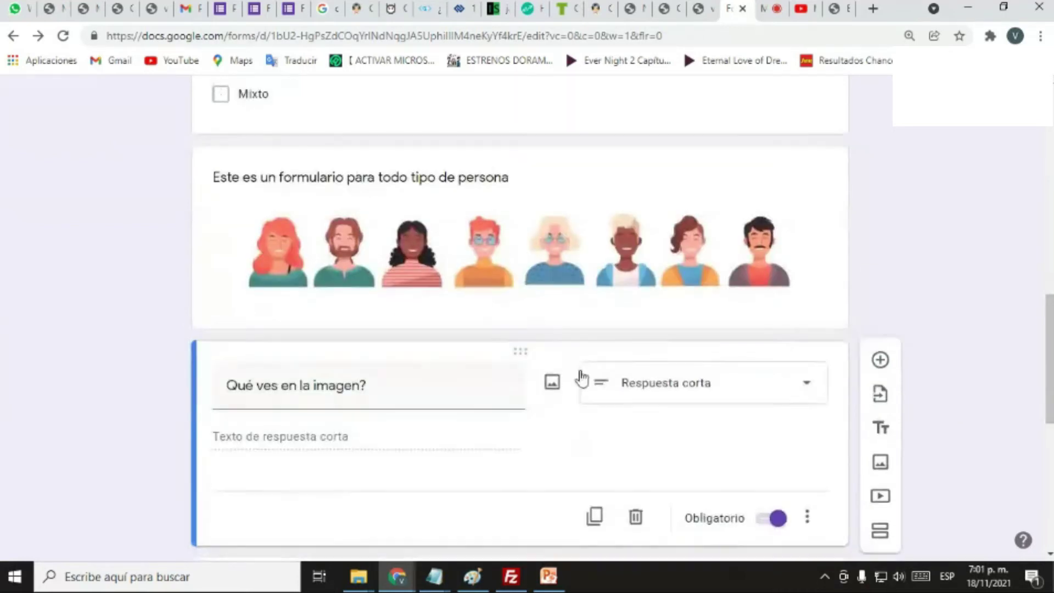
{"action": "triple_click", "coordinate": [382, 396]}
{"action": "left_click", "coordinate": [382, 396]}
{"action": "key", "text": "Left"}
{"action": "type", "text": "d"}
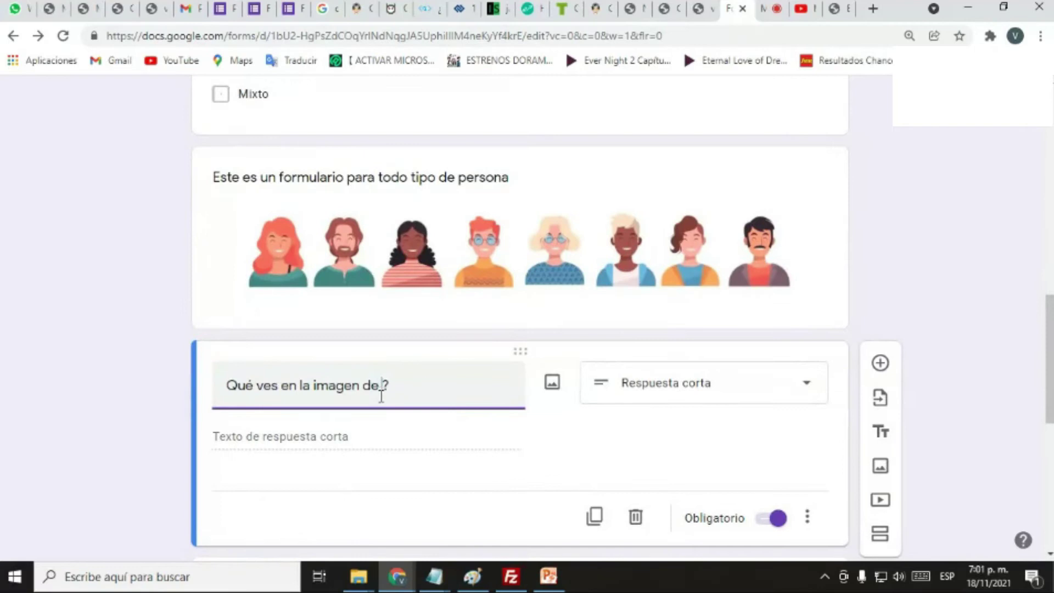
{"action": "type", "text": "e arriba"}
{"action": "left_click", "coordinate": [1042, 286]}
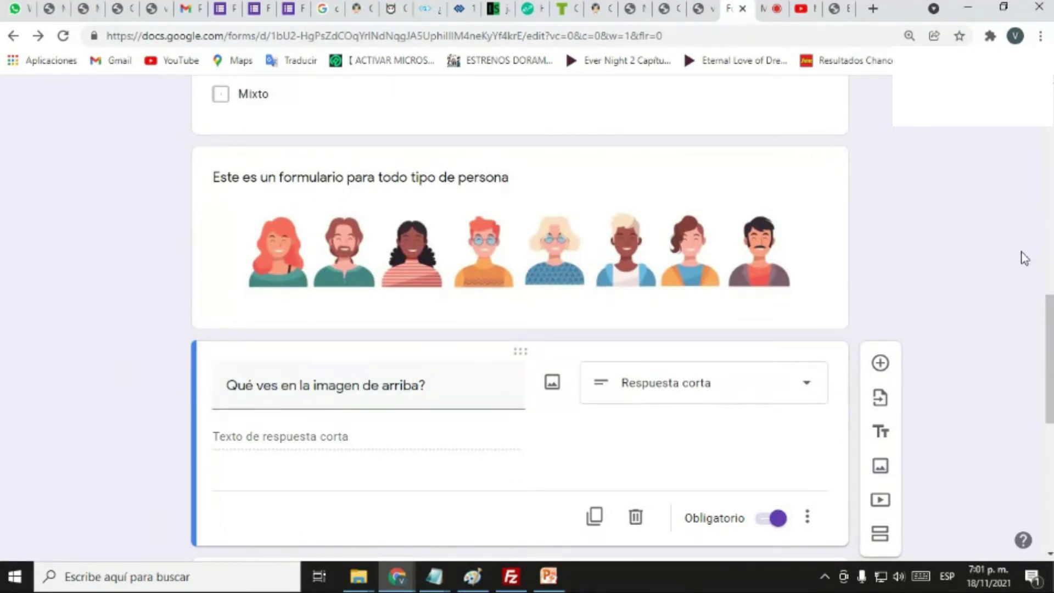
Step: Start inserting a video after the image question and search YouTube for "musica"
{"action": "scroll", "coordinate": [1026, 269], "scroll_direction": "down", "scroll_amount": 3}
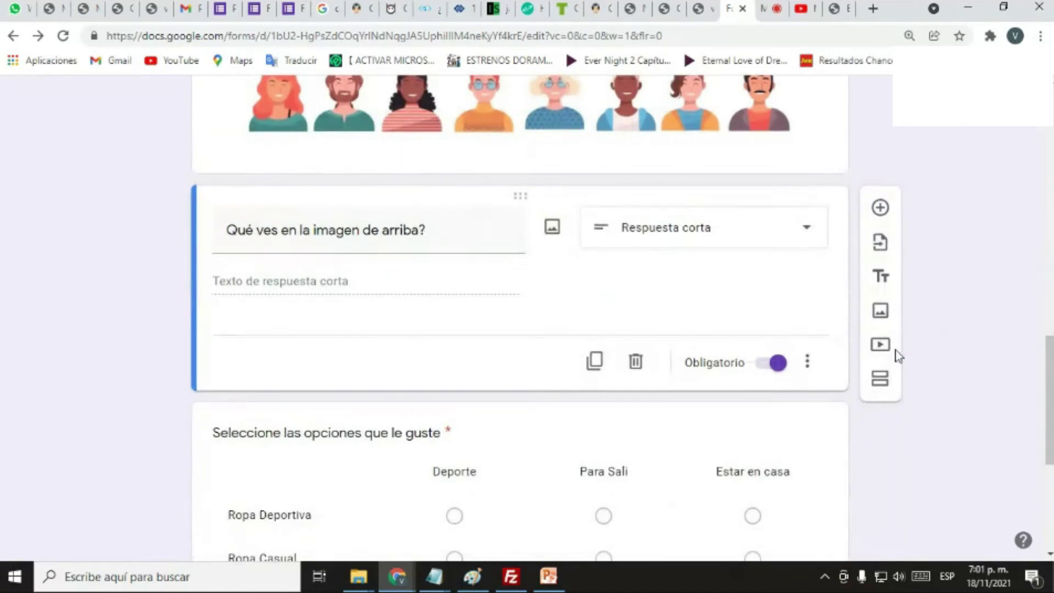
{"action": "left_click", "coordinate": [880, 345]}
{"action": "left_click", "coordinate": [394, 242]}
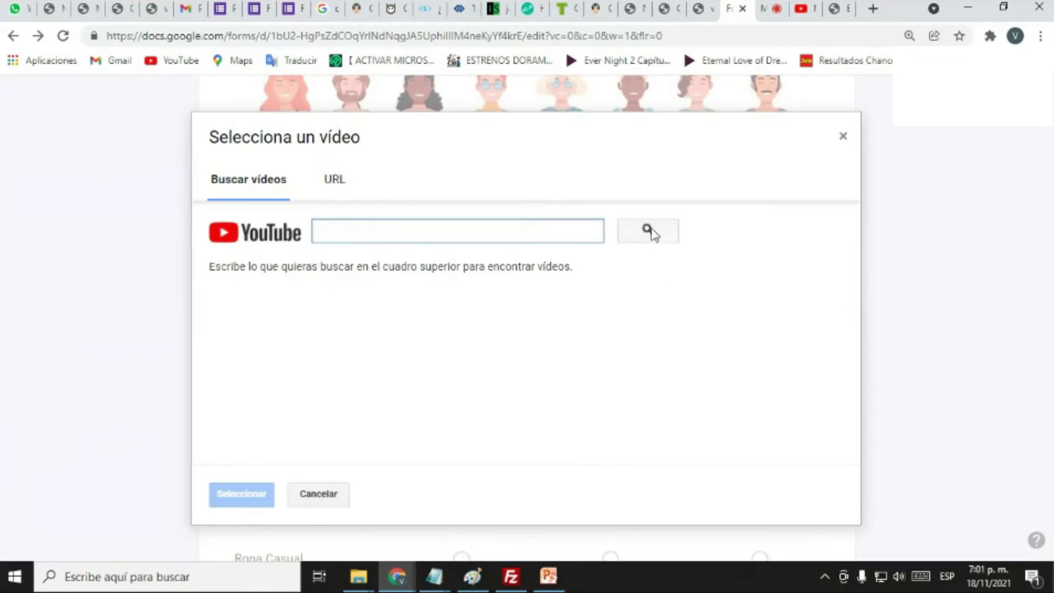
{"action": "type", "text": "https://youtu.be/d8SkI8i6XNA"}
{"action": "left_click_drag", "start_coordinate": [487, 233], "coordinate": [306, 234]}
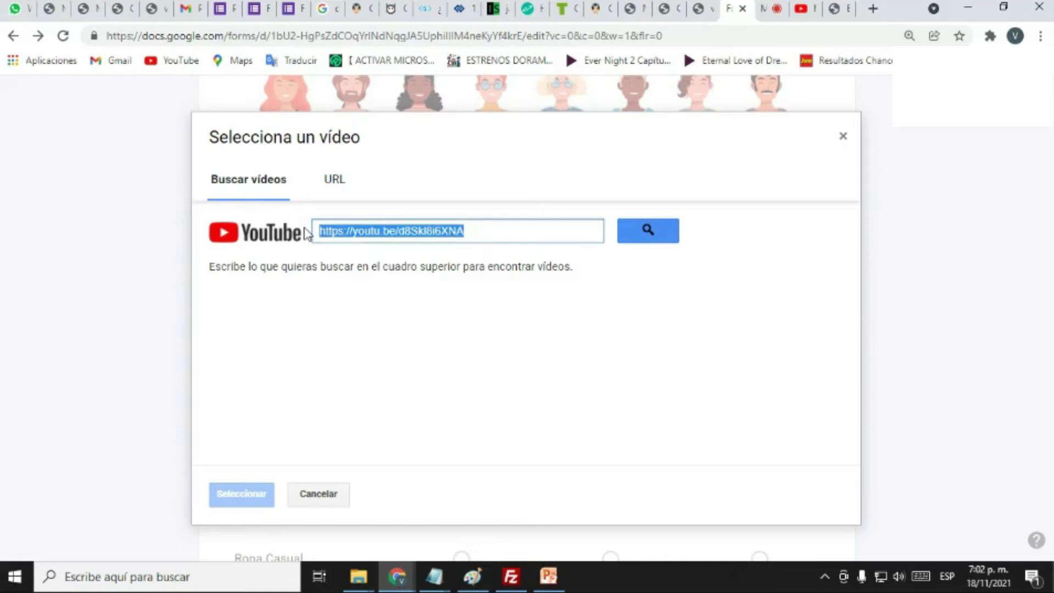
{"action": "type", "text": "musica"}
{"action": "key", "text": "Return"}
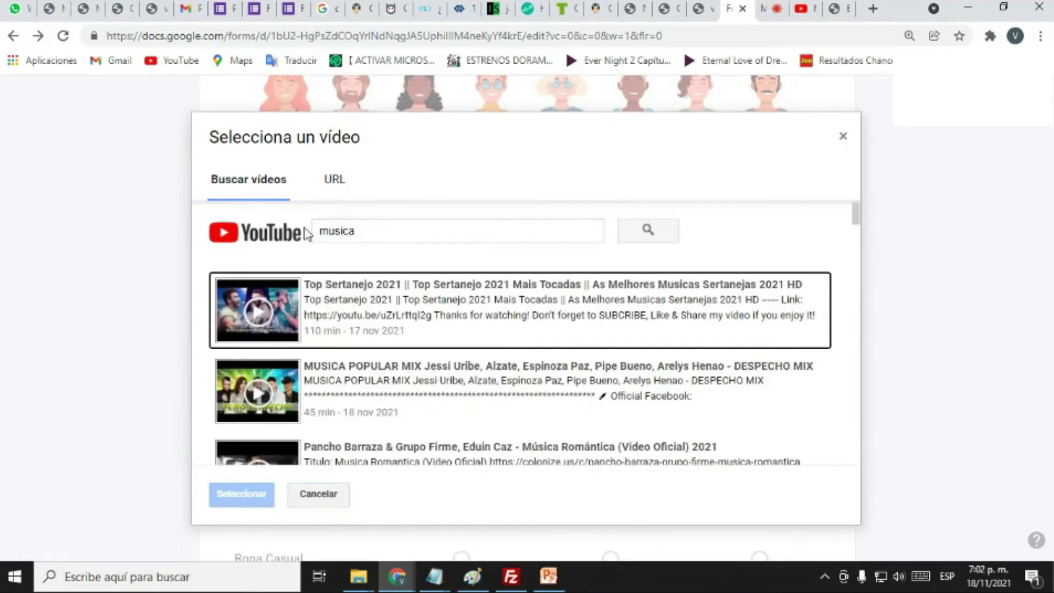
{"action": "scroll", "coordinate": [440, 365], "scroll_direction": "down", "scroll_amount": 3}
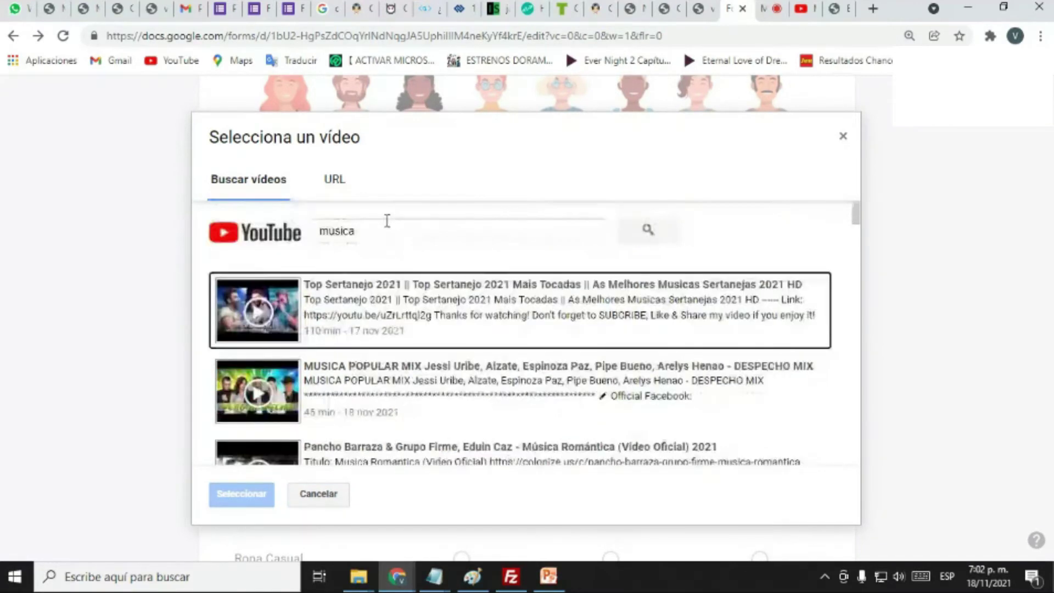
Step: Search YouTube for the instructor's PSeInt class videos and insert "Curso de Programación en Pseint. Funciones" into the form
{"action": "left_click", "coordinate": [386, 227]}
{"action": "double_click", "coordinate": [384, 230]}
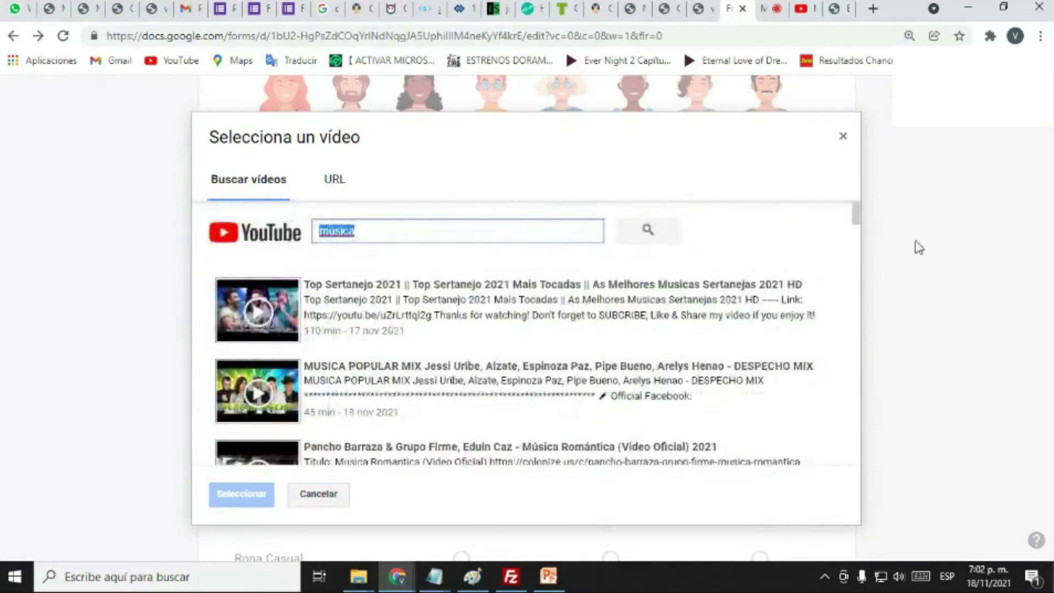
{"action": "type", "text": "pseint viera class"}
{"action": "key", "text": "Return"}
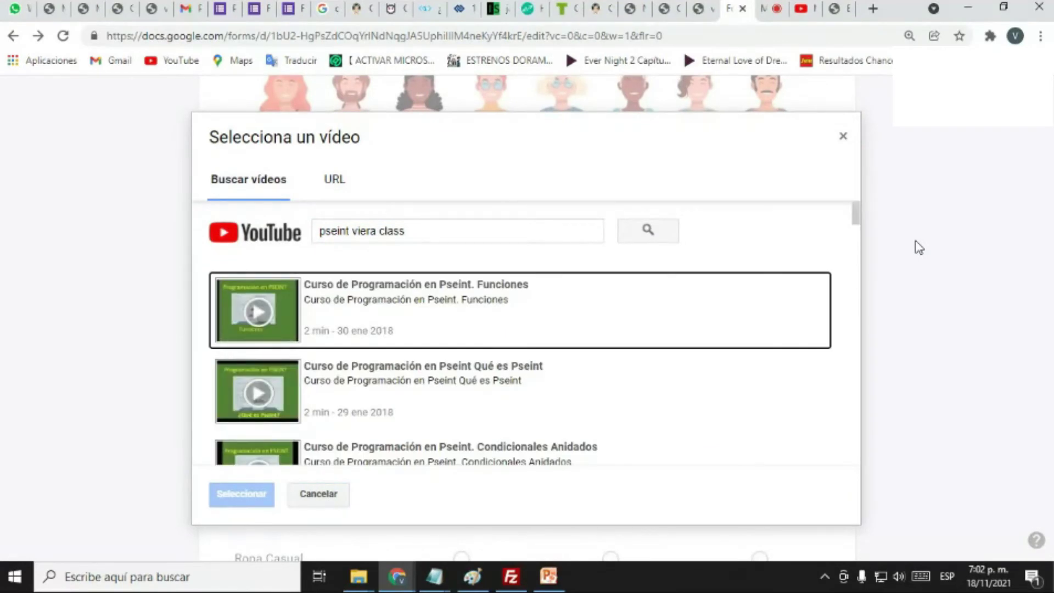
{"action": "left_click", "coordinate": [387, 310]}
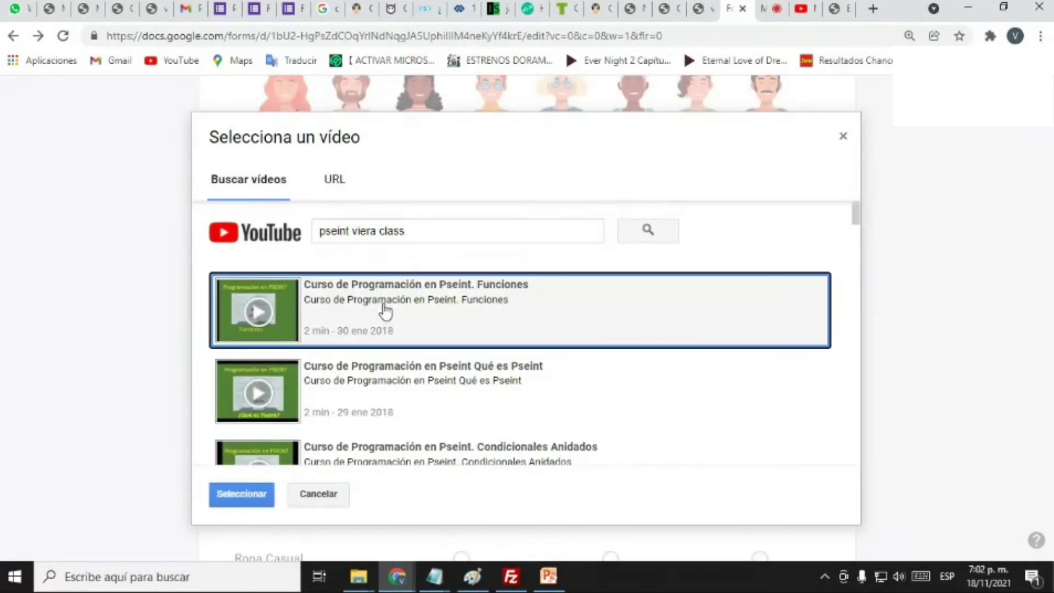
{"action": "left_click", "coordinate": [247, 494]}
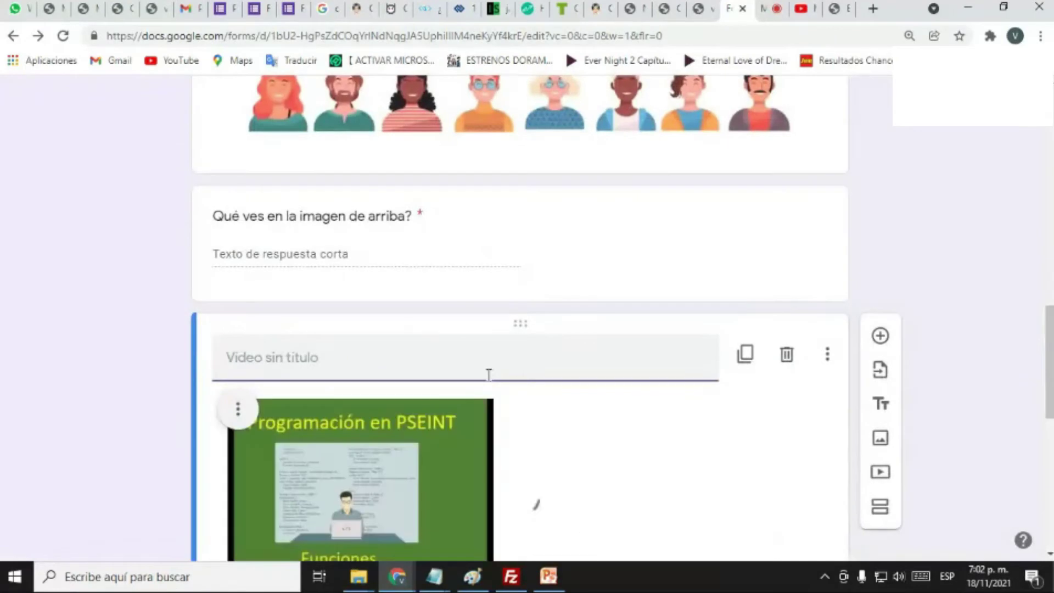
Step: Title the inserted video "Mira el video y contesta las preguntas"
{"action": "scroll", "coordinate": [723, 465], "scroll_direction": "down", "scroll_amount": 4}
{"action": "scroll", "coordinate": [717, 463], "scroll_direction": "up", "scroll_amount": 1}
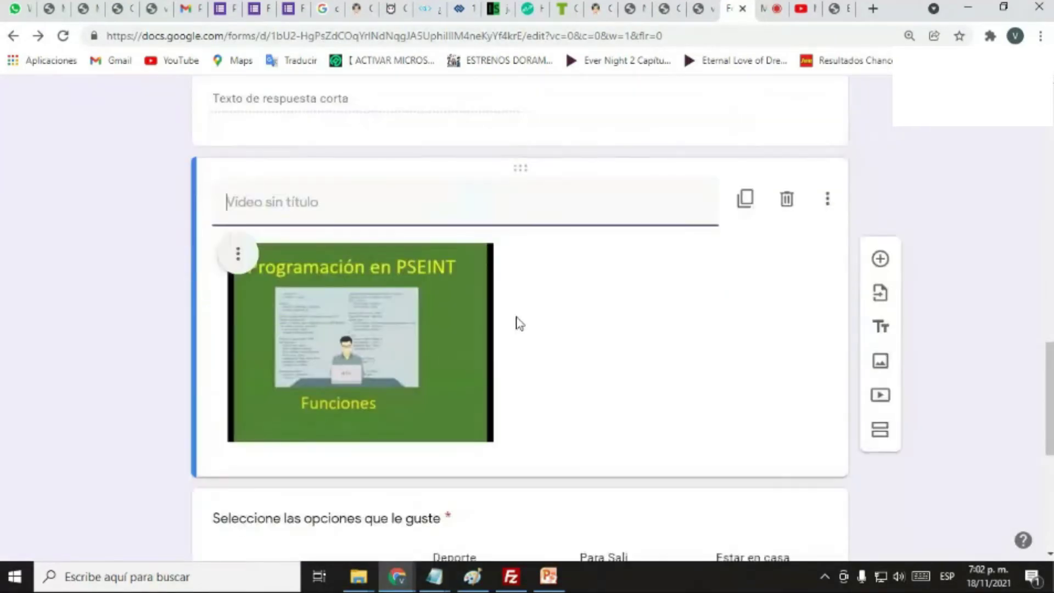
{"action": "type", "text": "e"}
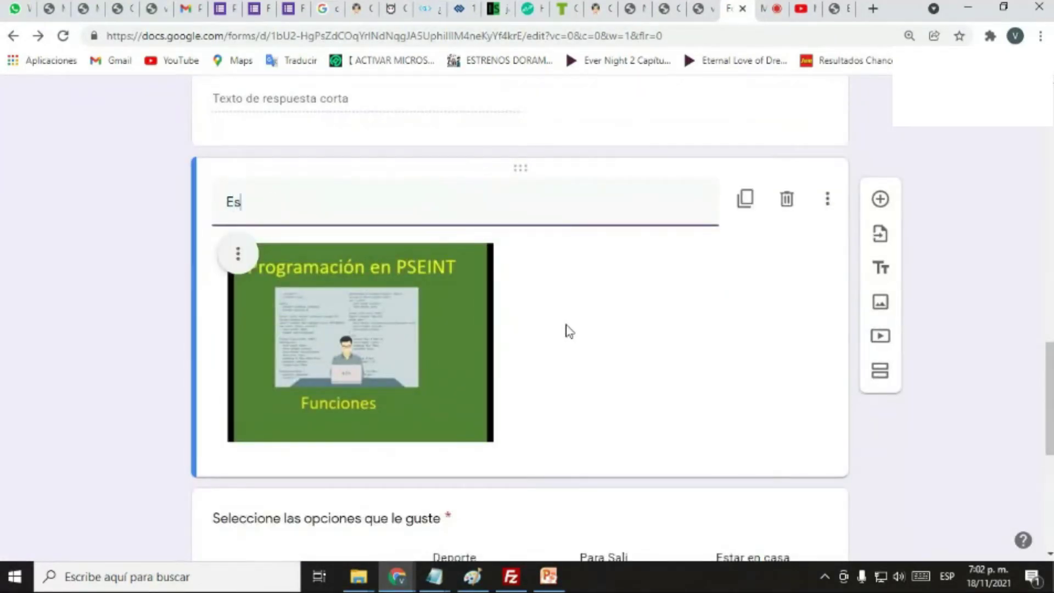
{"action": "key", "text": "BackSpace"}
{"action": "key", "text": "BackSpace"}
{"action": "type", "text": "n"}
{"action": "key", "text": "BackSpace"}
{"action": "type", "text": "Mira el video"}
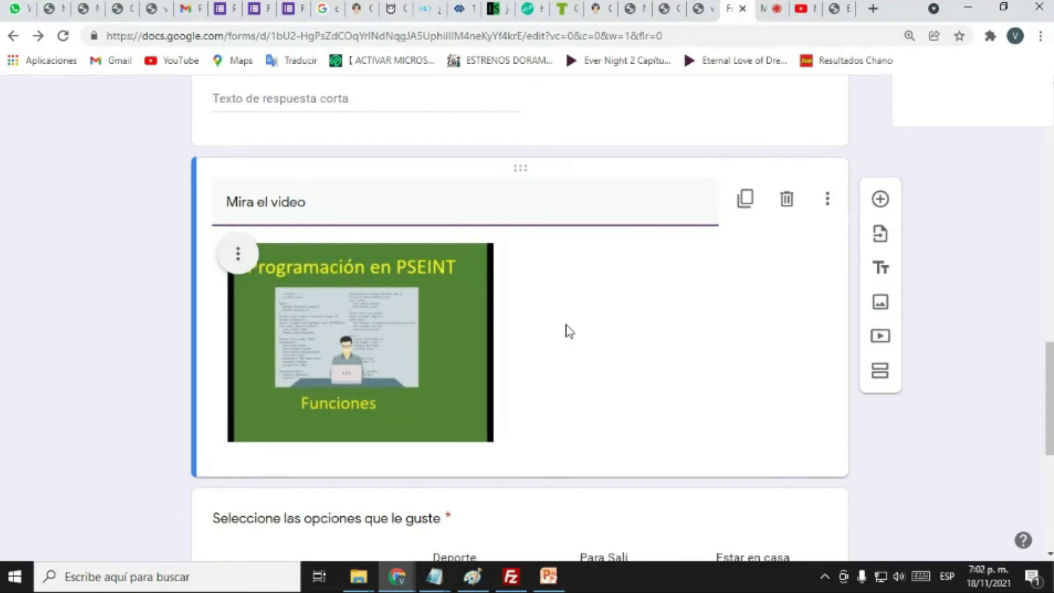
{"action": "type", "text": "y cons"}
{"action": "type", "text": "esta las preguntas"}
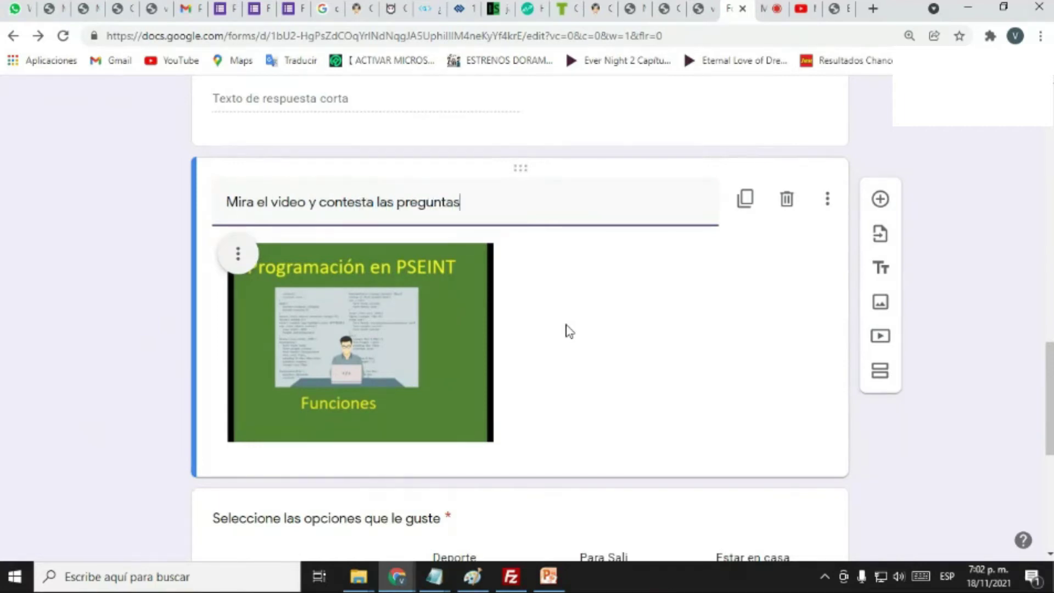
Step: Send the form by e-mail to the form owner's own address, keeping the default subject and message
{"action": "scroll", "coordinate": [1046, 429], "scroll_direction": "down", "scroll_amount": 6}
{"action": "scroll", "coordinate": [1046, 429], "scroll_direction": "up", "scroll_amount": 10}
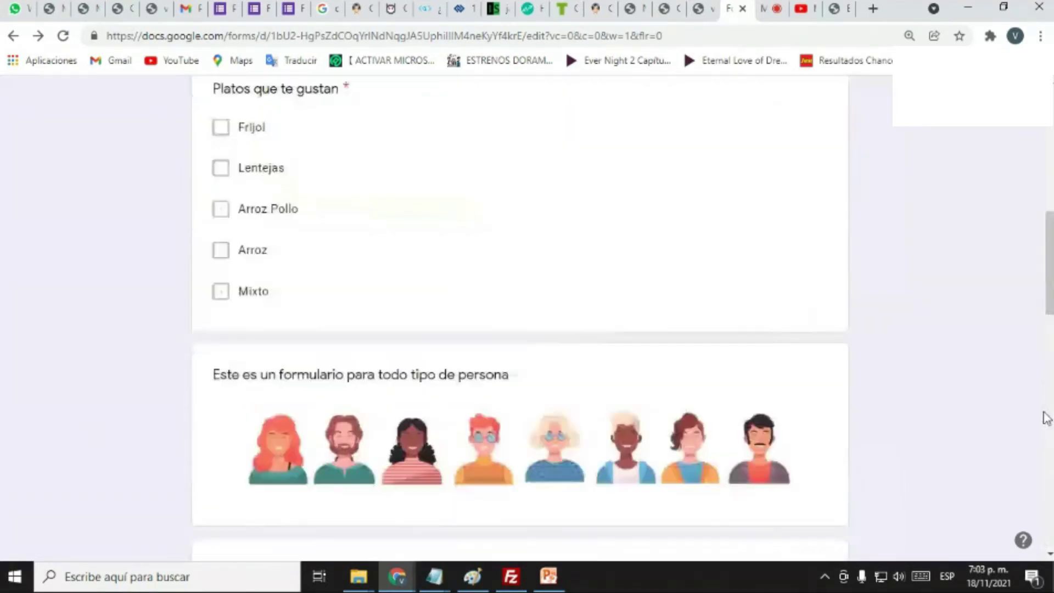
{"action": "left_click", "coordinate": [881, 101]}
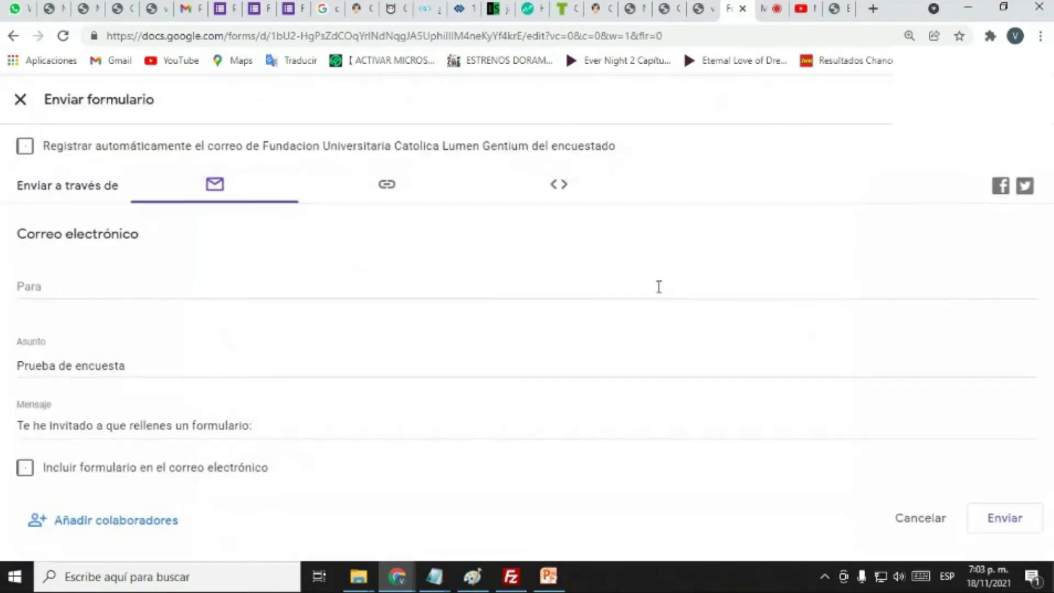
{"action": "left_click", "coordinate": [113, 283]}
{"action": "type", "text": "v"}
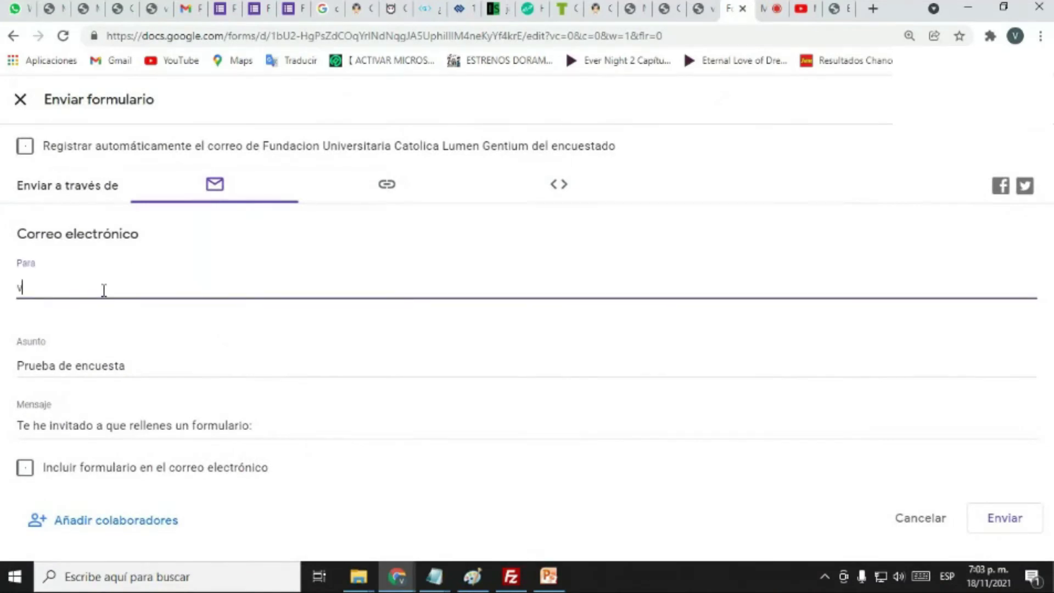
{"action": "type", "text": "v"}
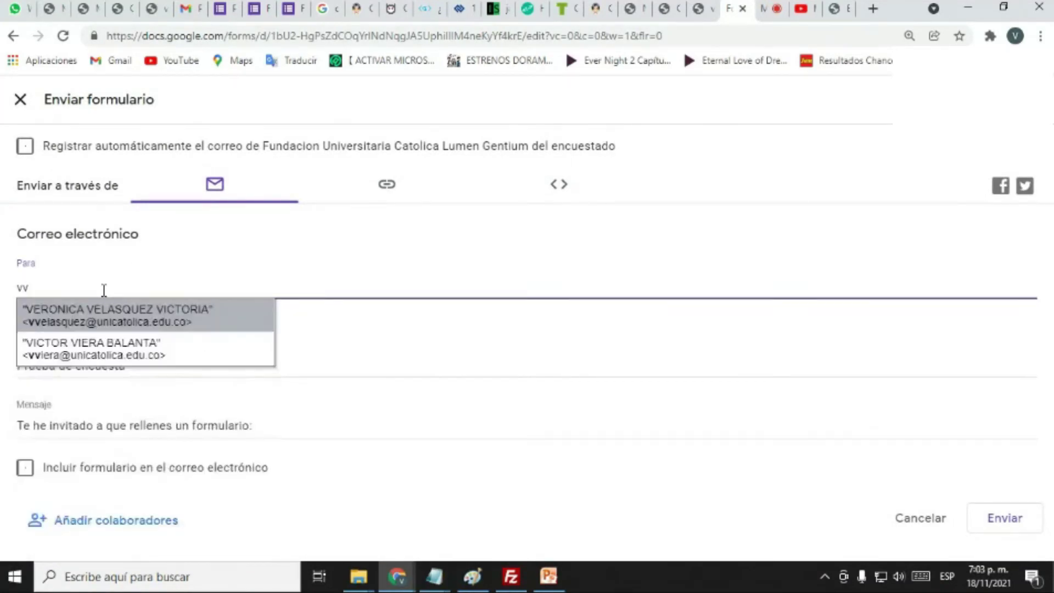
{"action": "left_click", "coordinate": [101, 354]}
{"action": "left_click", "coordinate": [1001, 528]}
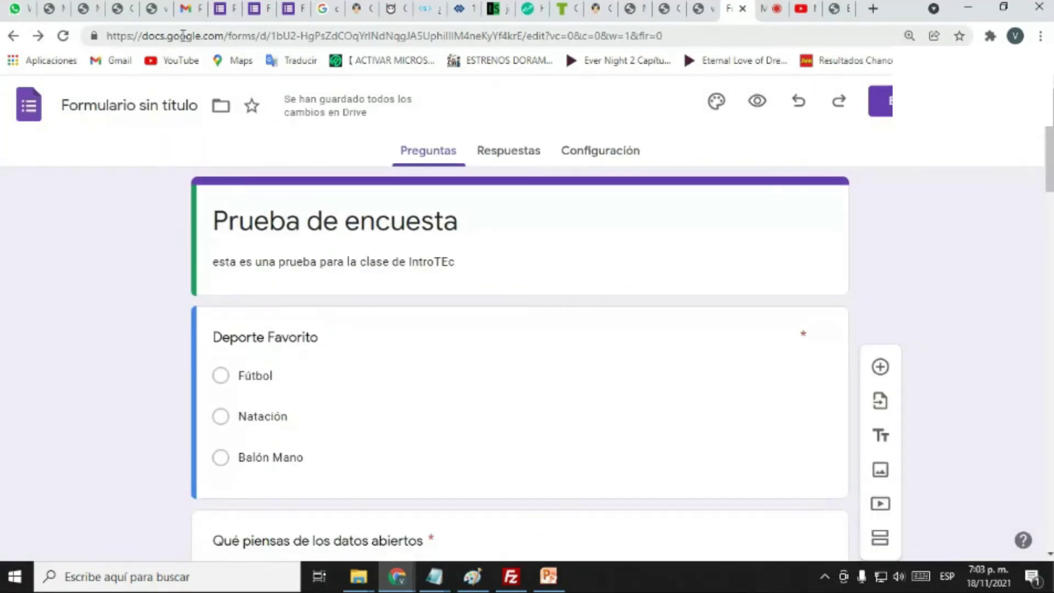
Step: Switch to Gmail, open the newest "Prueba de encuesta" message in the inbox and open its form for filling in
{"action": "left_click", "coordinate": [188, 9]}
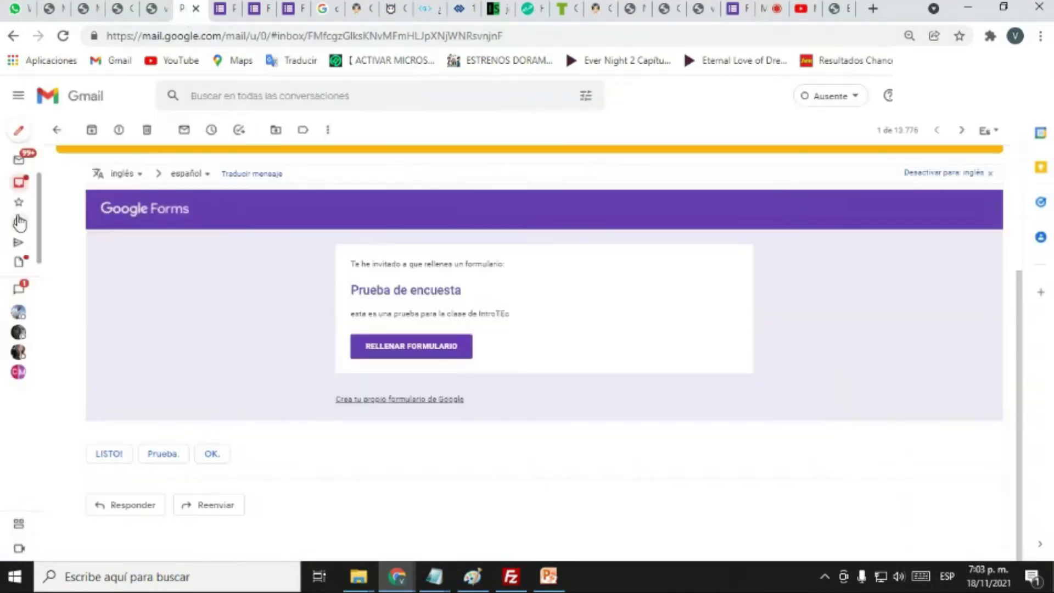
{"action": "left_click", "coordinate": [17, 185]}
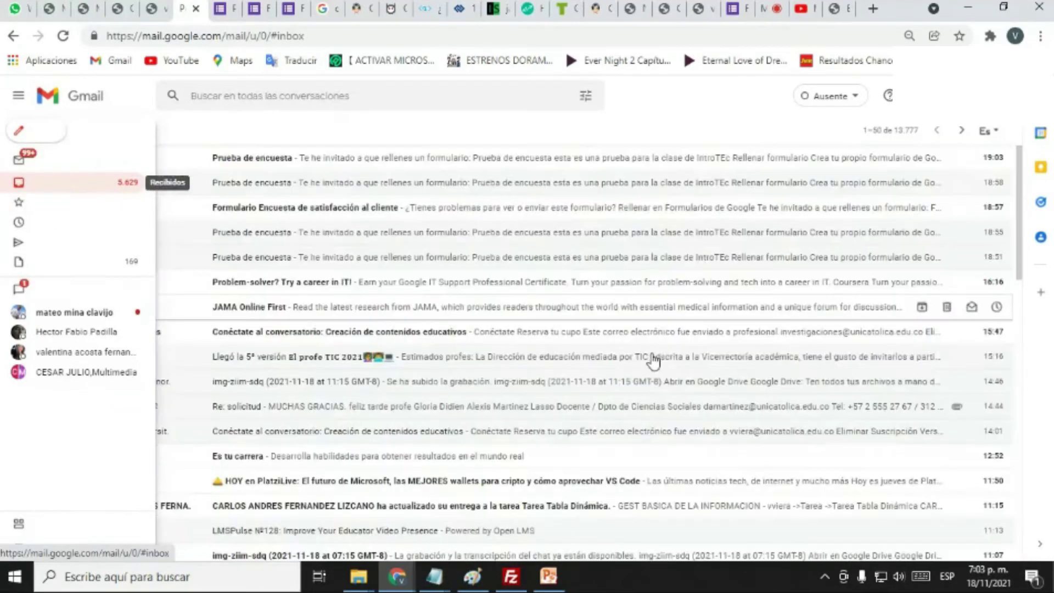
{"action": "left_click", "coordinate": [389, 169]}
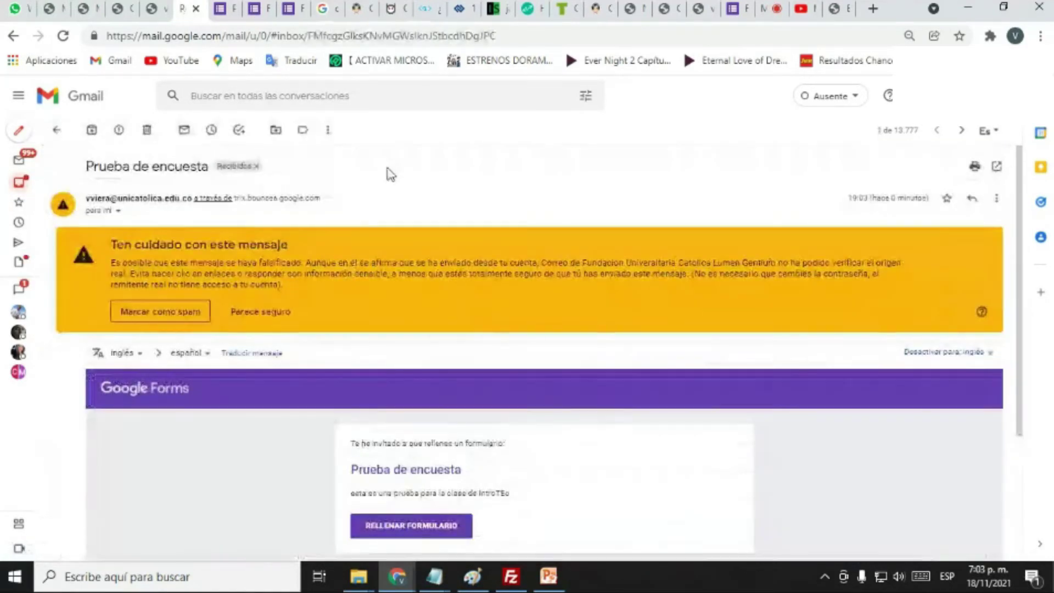
{"action": "scroll", "coordinate": [607, 379], "scroll_direction": "down", "scroll_amount": 2}
{"action": "left_click", "coordinate": [433, 455]}
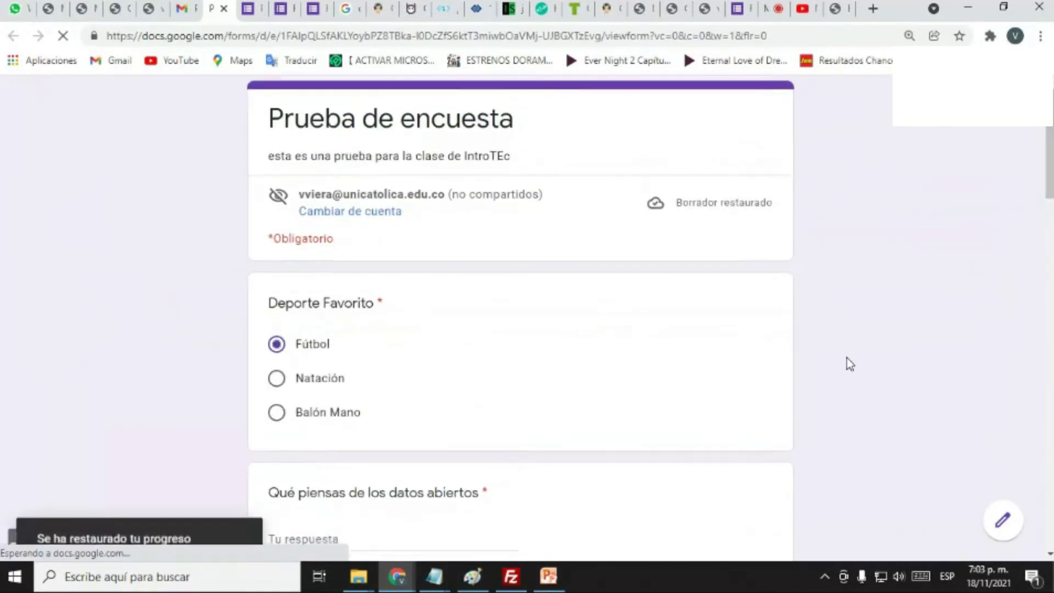
Step: Play the video under "Mira el video y contesta las preguntas" in the fill-in form with its sound on
{"action": "scroll", "coordinate": [847, 364], "scroll_direction": "down", "scroll_amount": 12}
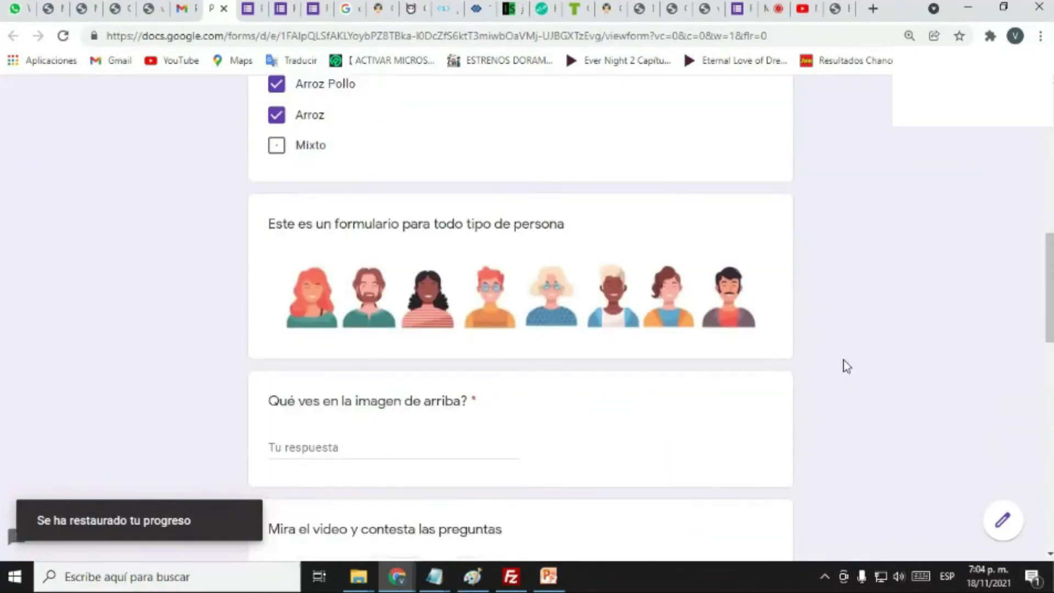
{"action": "scroll", "coordinate": [848, 296], "scroll_direction": "down", "scroll_amount": 4}
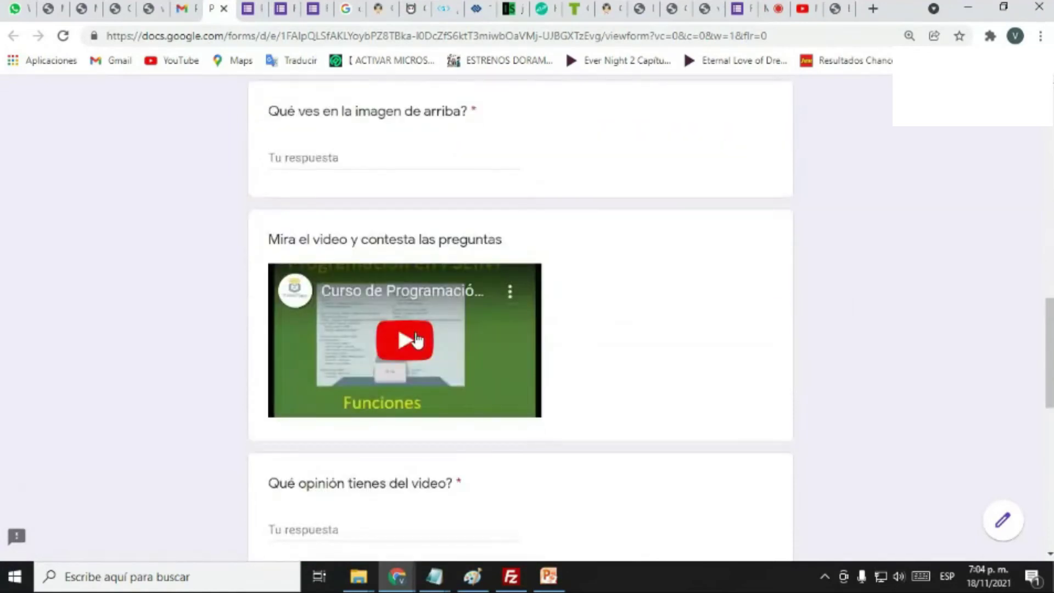
{"action": "left_click", "coordinate": [416, 339]}
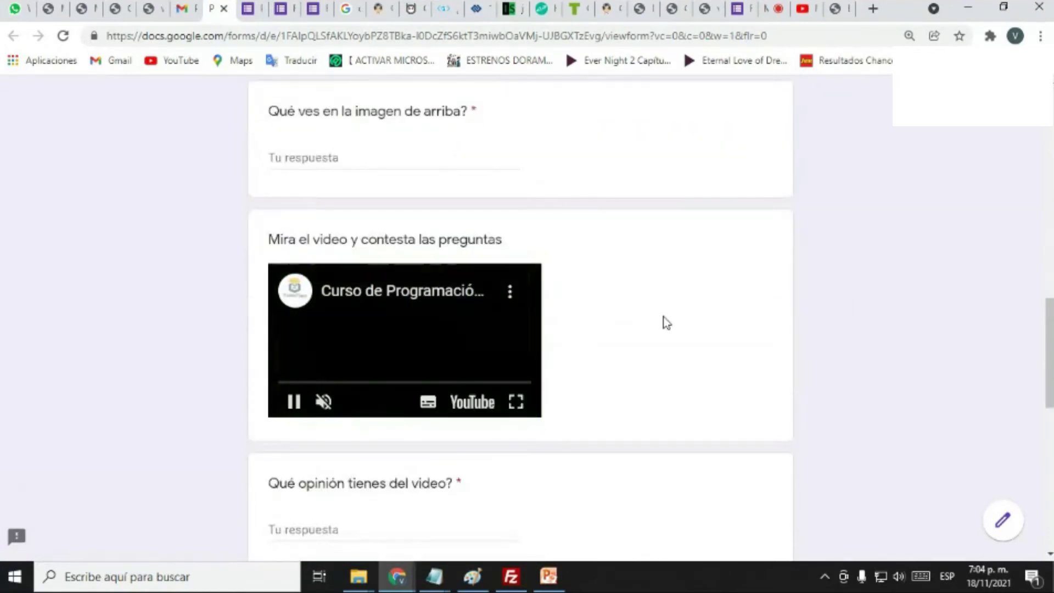
{"action": "left_click", "coordinate": [336, 405]}
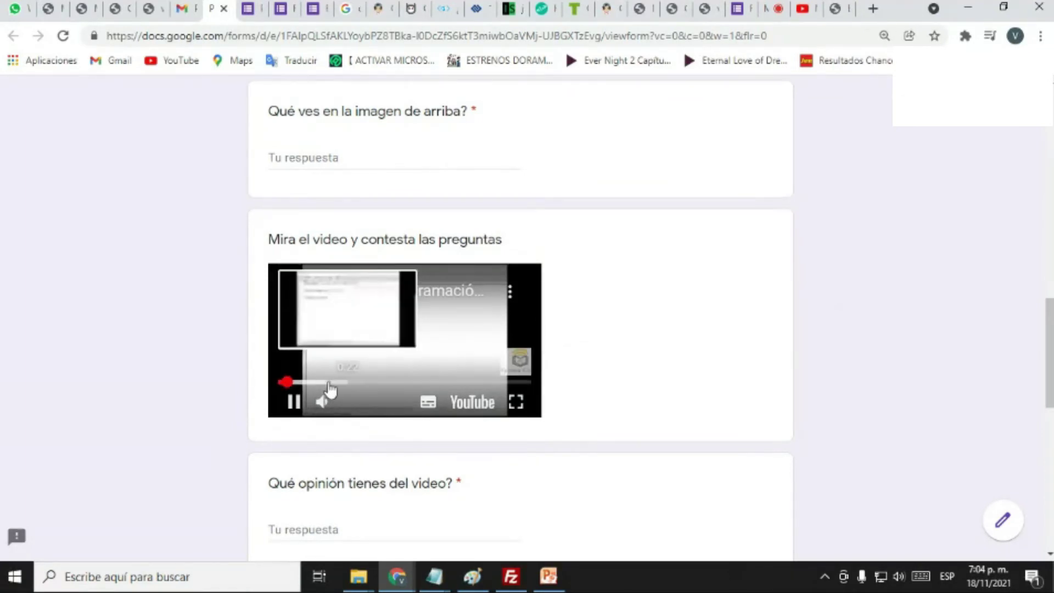
Step: Set the computer's speaker volume to 100 and pause the form's video
{"action": "left_click", "coordinate": [893, 574]}
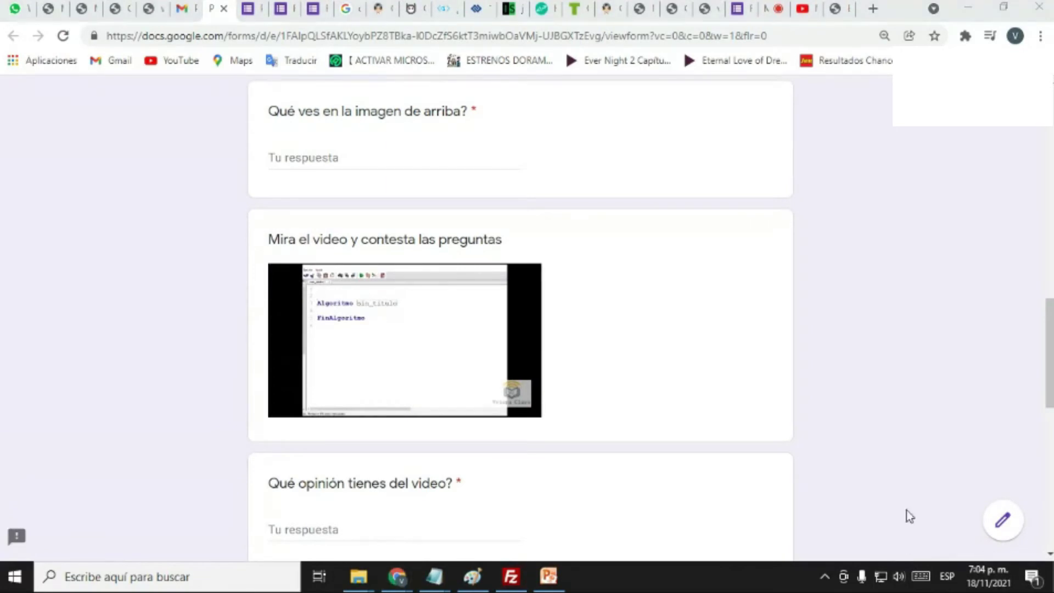
{"action": "left_click_drag", "start_coordinate": [926, 541], "coordinate": [1010, 537]}
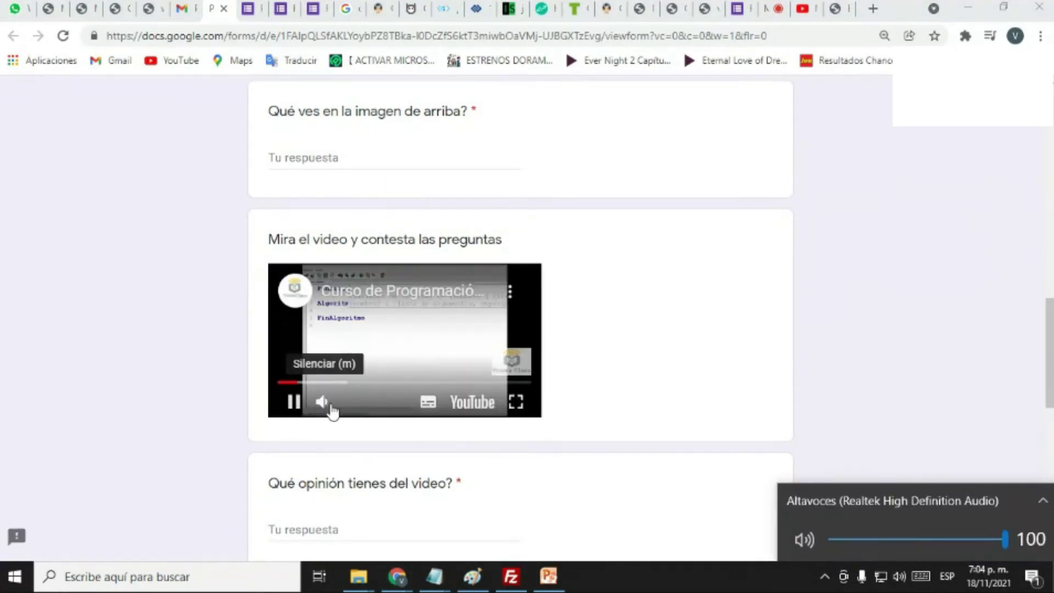
{"action": "left_click", "coordinate": [325, 396]}
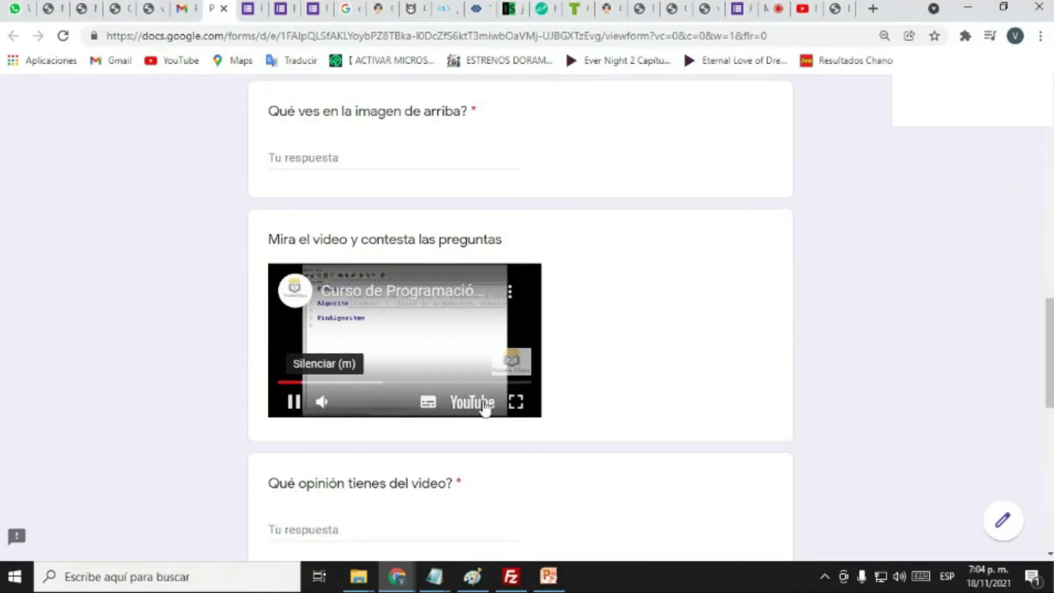
{"action": "scroll", "coordinate": [687, 406], "scroll_direction": "down", "scroll_amount": 3}
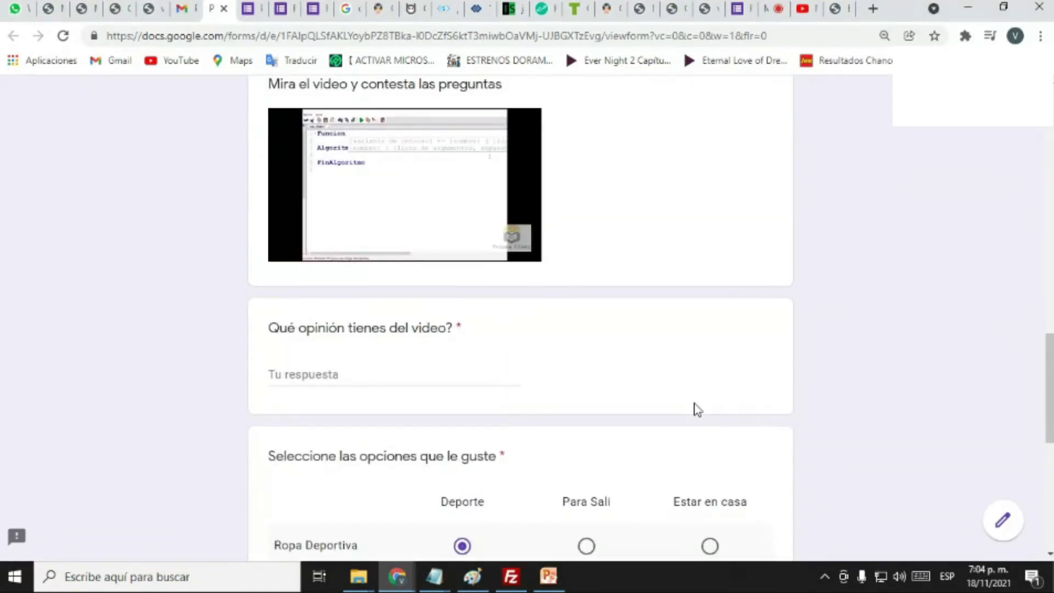
{"action": "scroll", "coordinate": [695, 407], "scroll_direction": "up", "scroll_amount": 4}
{"action": "left_click", "coordinate": [292, 480]}
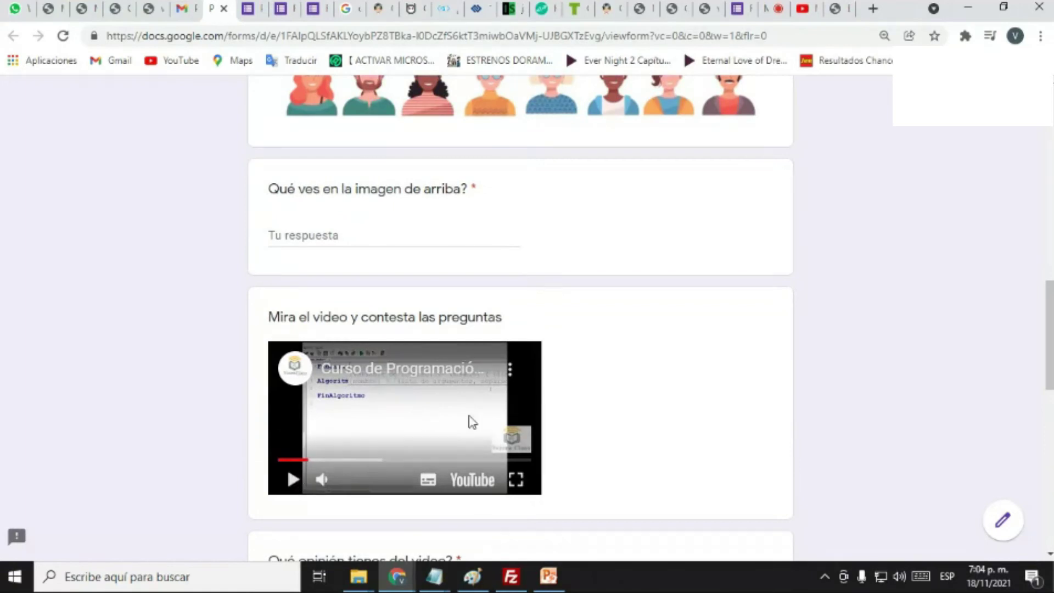
Step: Review the whole fill-in form from its heading through the image, video and grid questions down to the service rating
{"action": "scroll", "coordinate": [611, 421], "scroll_direction": "up", "scroll_amount": 4}
{"action": "scroll", "coordinate": [591, 420], "scroll_direction": "up", "scroll_amount": 11}
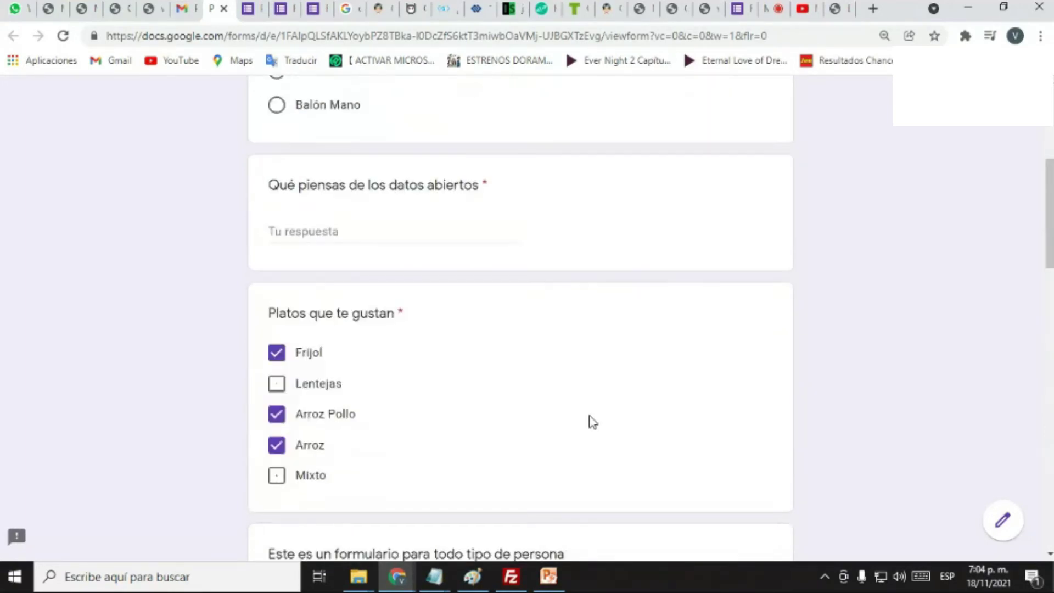
{"action": "scroll", "coordinate": [591, 416], "scroll_direction": "down", "scroll_amount": 20}
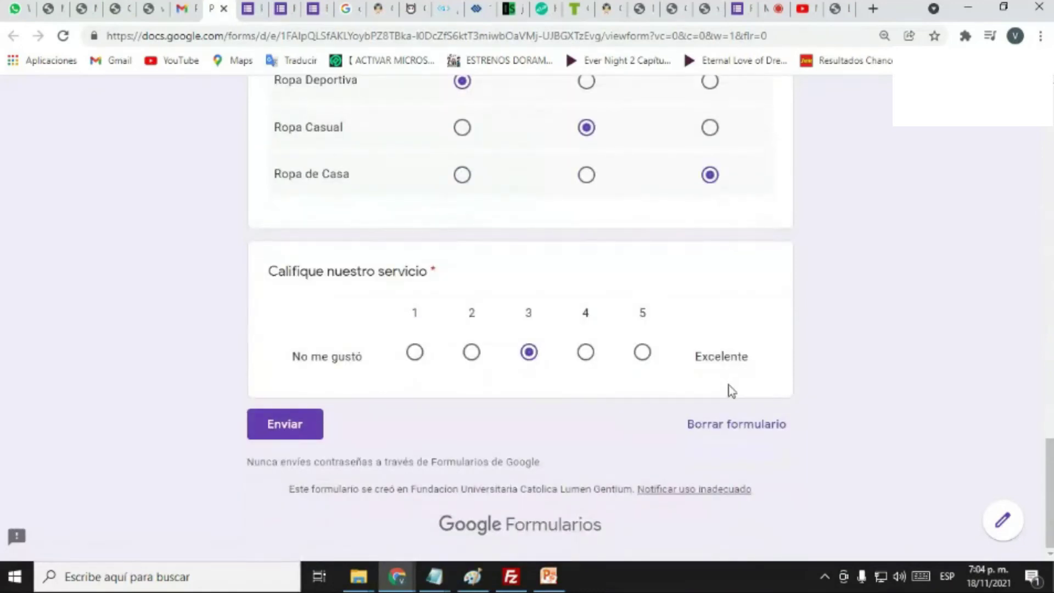
{"action": "scroll", "coordinate": [810, 426], "scroll_direction": "up", "scroll_amount": 10}
{"action": "scroll", "coordinate": [818, 411], "scroll_direction": "up", "scroll_amount": 15}
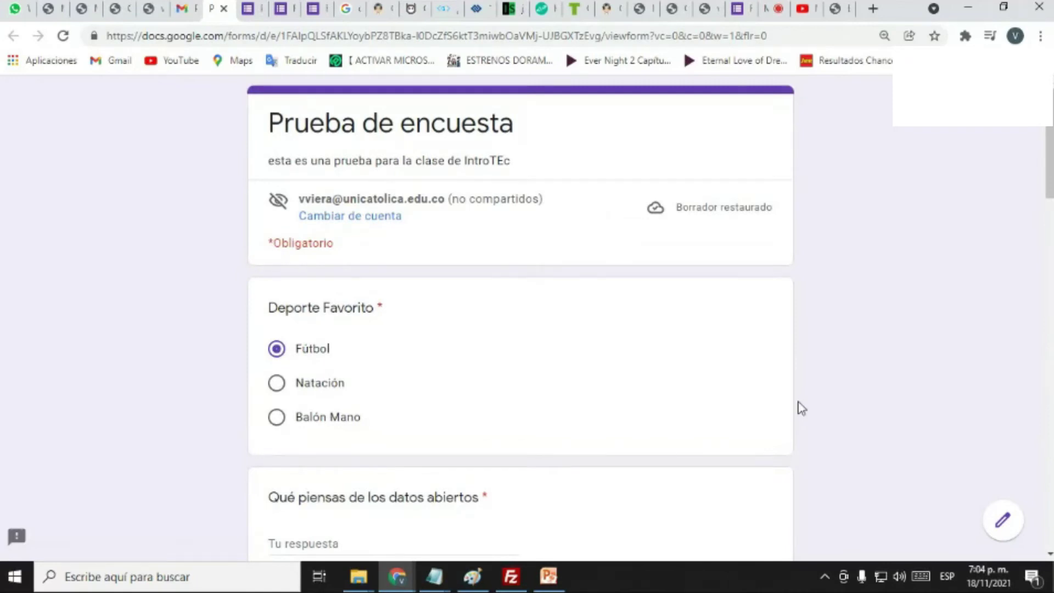
{"action": "scroll", "coordinate": [803, 407], "scroll_direction": "down", "scroll_amount": 2}
{"action": "scroll", "coordinate": [802, 407], "scroll_direction": "up", "scroll_amount": 2}
{"action": "scroll", "coordinate": [625, 450], "scroll_direction": "down", "scroll_amount": 3}
{"action": "scroll", "coordinate": [625, 450], "scroll_direction": "up", "scroll_amount": 3}
{"action": "scroll", "coordinate": [633, 408], "scroll_direction": "down", "scroll_amount": 20}
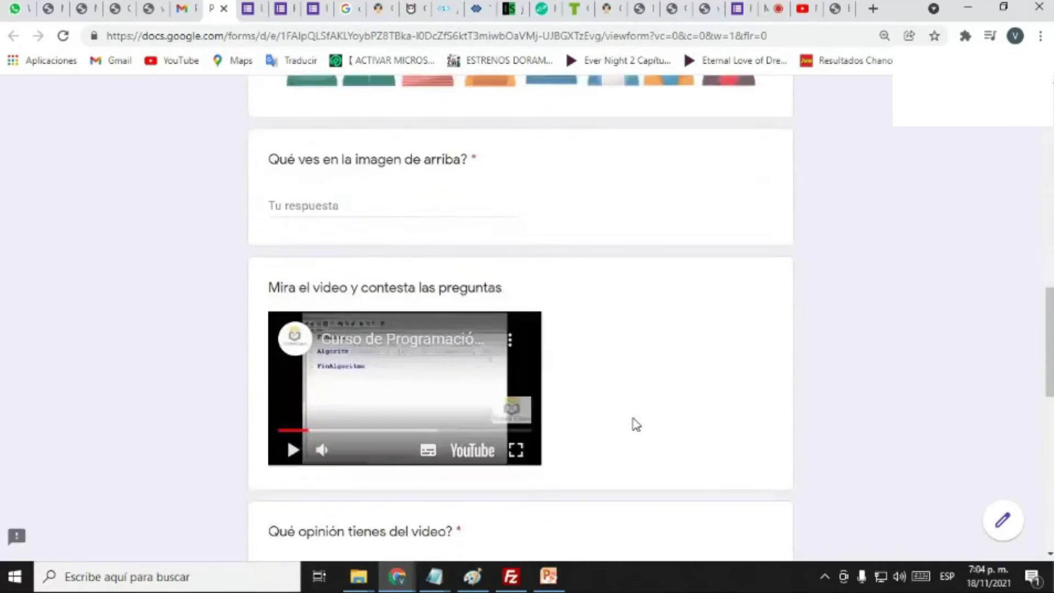
{"action": "scroll", "coordinate": [636, 421], "scroll_direction": "down", "scroll_amount": 6}
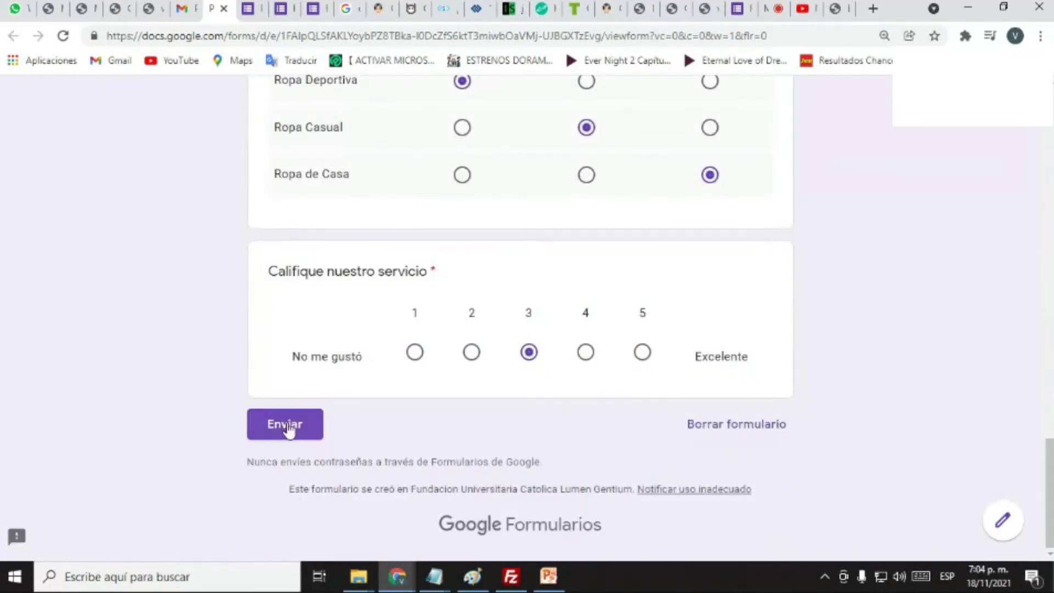
Step: In the form editor, turn the required setting of the "Deporte Favorito" question off and back on
{"action": "left_click", "coordinate": [248, 10]}
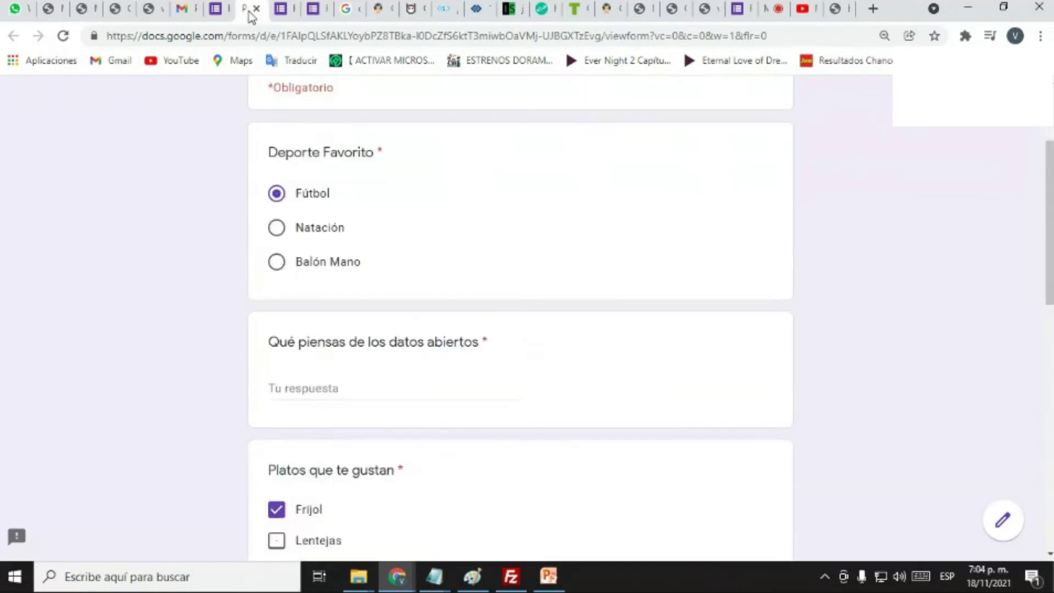
{"action": "left_click", "coordinate": [285, 9]}
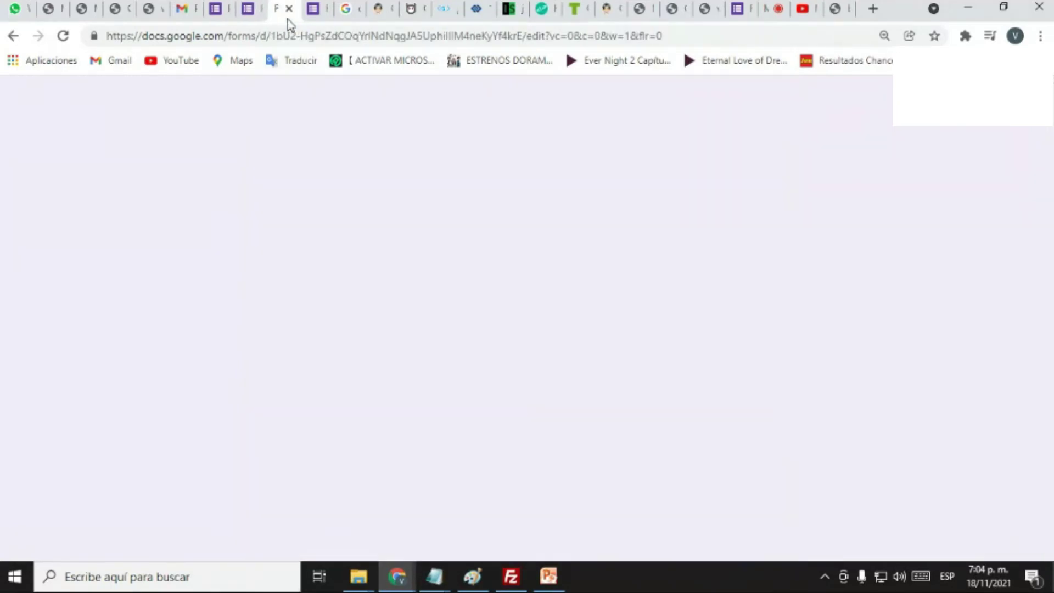
{"action": "scroll", "coordinate": [937, 333], "scroll_direction": "down", "scroll_amount": 1}
{"action": "scroll", "coordinate": [937, 334], "scroll_direction": "down", "scroll_amount": 4}
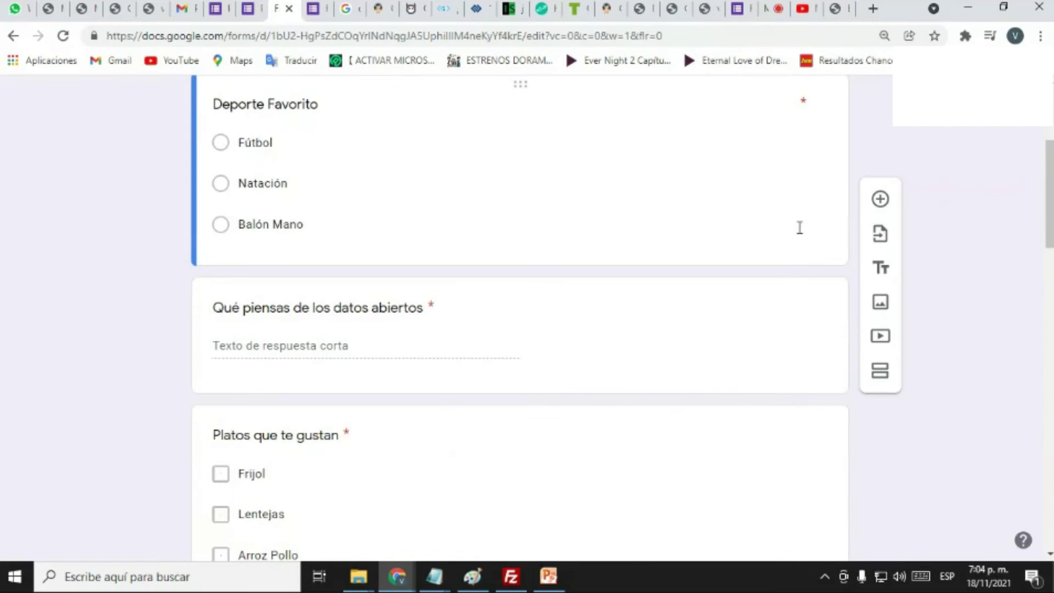
{"action": "left_click", "coordinate": [656, 225]}
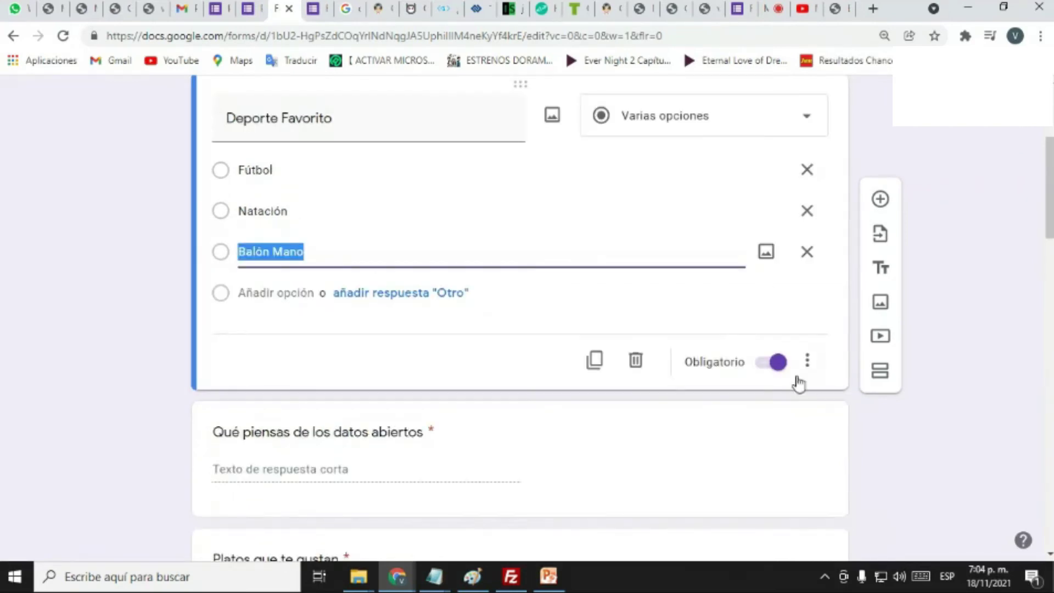
{"action": "left_click", "coordinate": [762, 370]}
{"action": "left_click", "coordinate": [763, 371]}
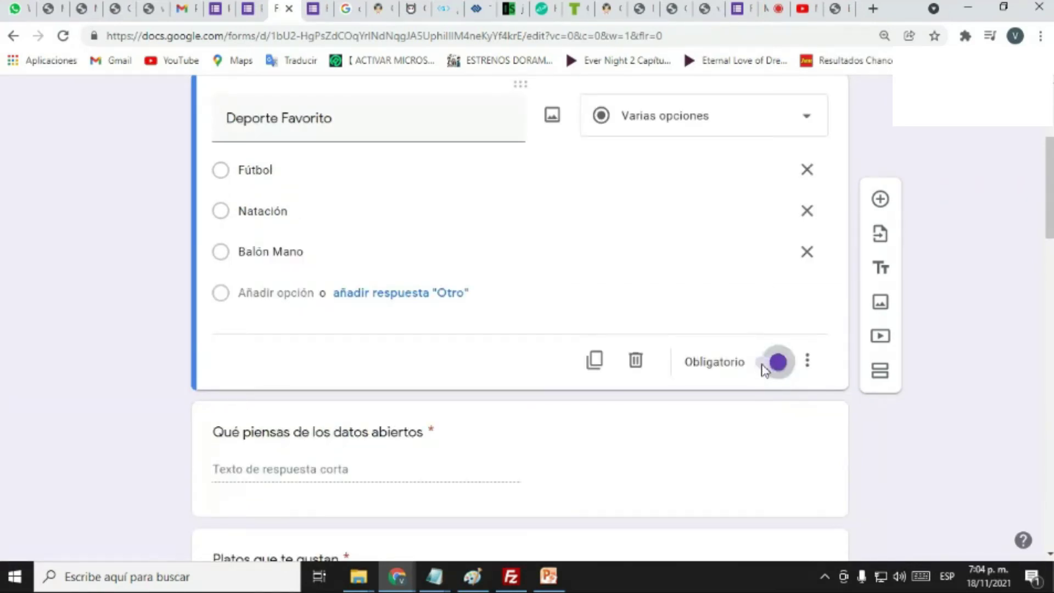
{"action": "left_click", "coordinate": [777, 372]}
{"action": "scroll", "coordinate": [1018, 290], "scroll_direction": "up", "scroll_amount": 4}
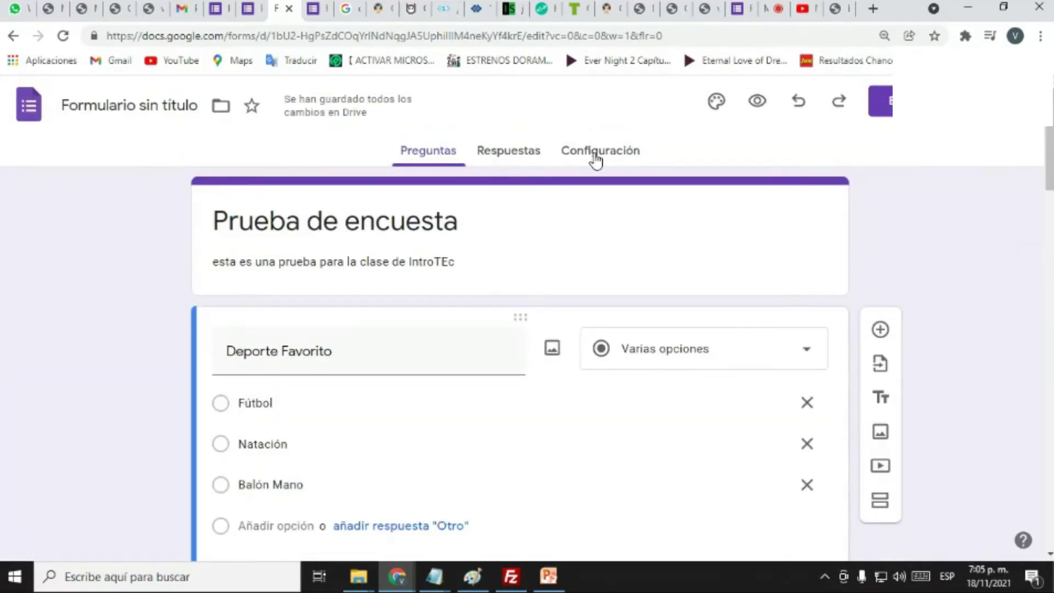
Step: In the form's response settings, turn off the restriction to users of Fundacion Universitaria Catolica Lumen Gentium
{"action": "key", "text": "ctrl+plus"}
{"action": "key", "text": "ctrl+plus"}
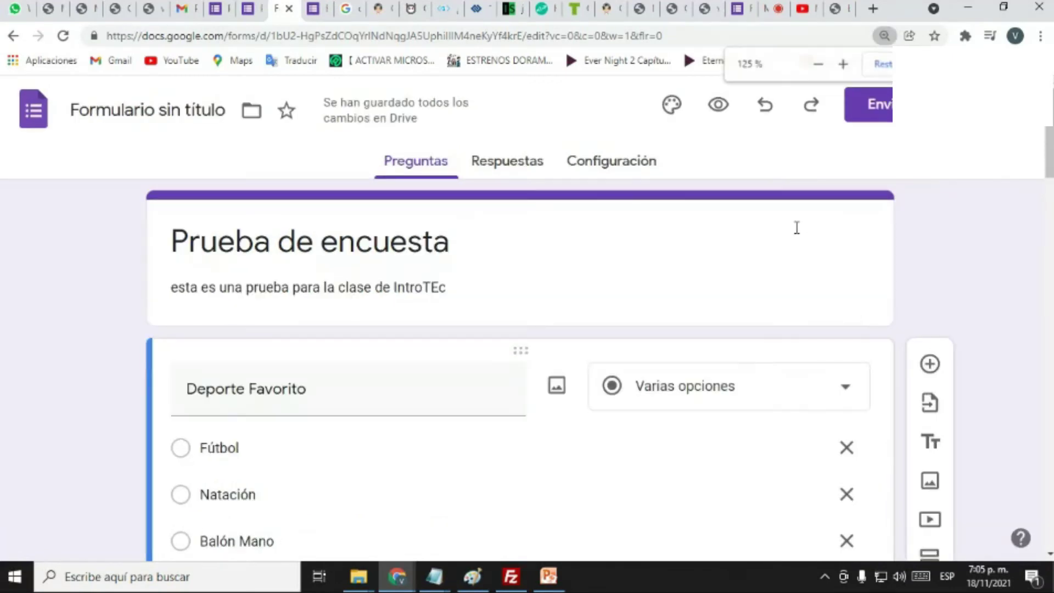
{"action": "left_click", "coordinate": [622, 164]}
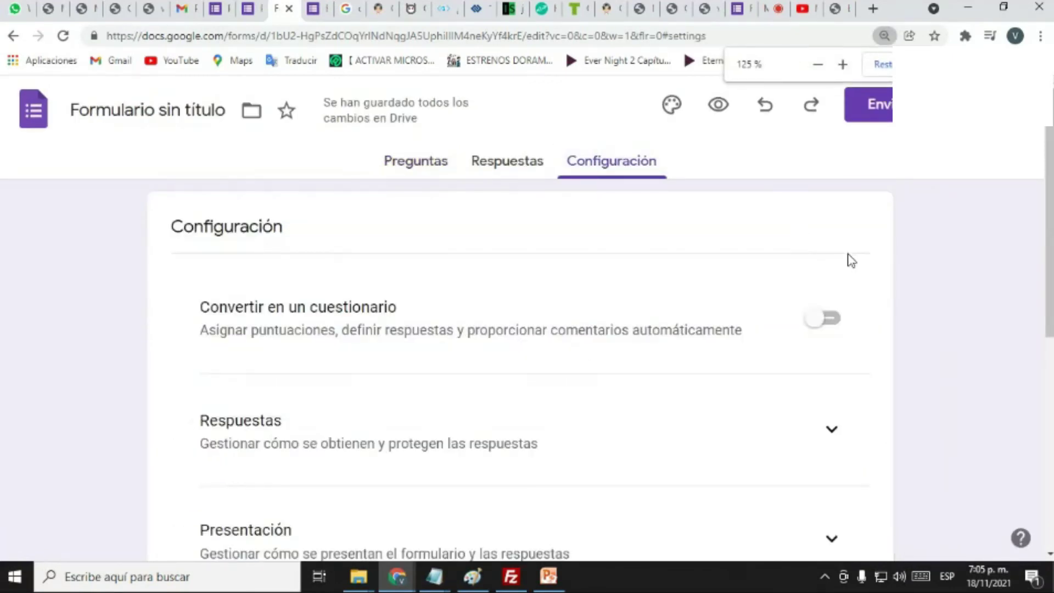
{"action": "scroll", "coordinate": [951, 374], "scroll_direction": "down", "scroll_amount": 1}
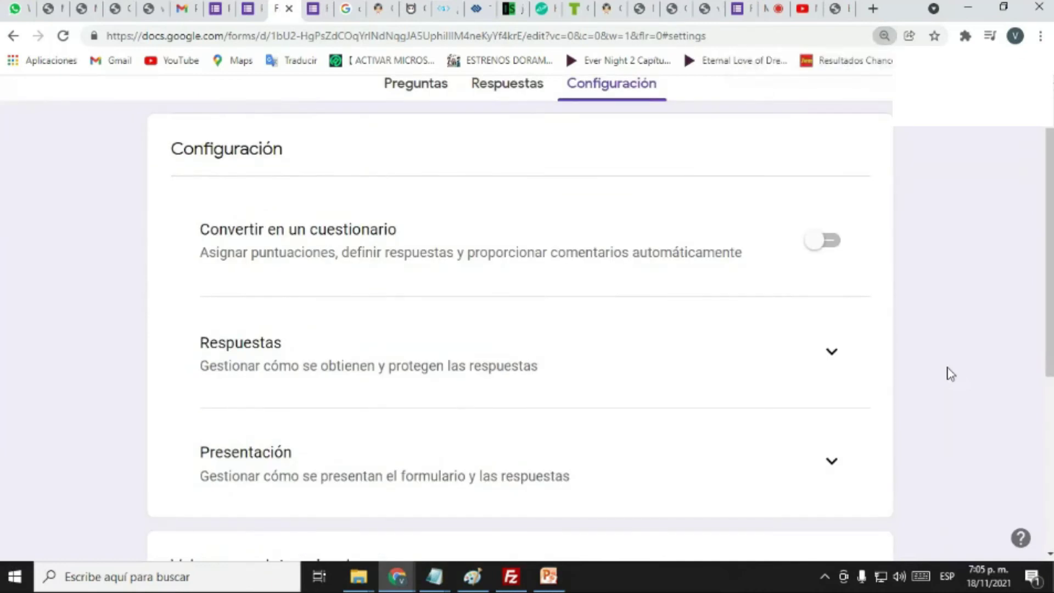
{"action": "scroll", "coordinate": [952, 374], "scroll_direction": "down", "scroll_amount": 1}
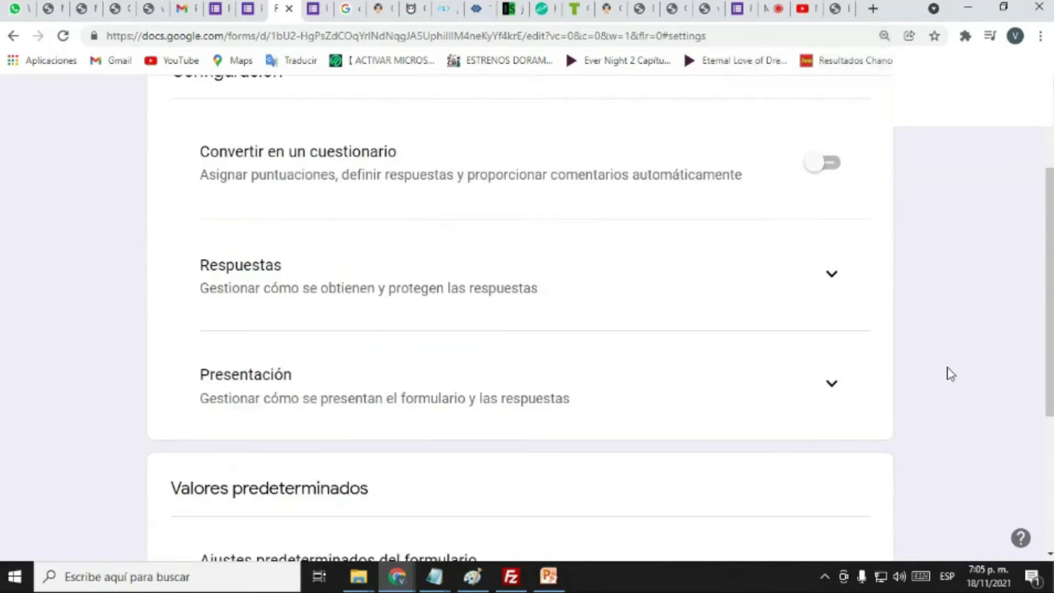
{"action": "left_click", "coordinate": [833, 276]}
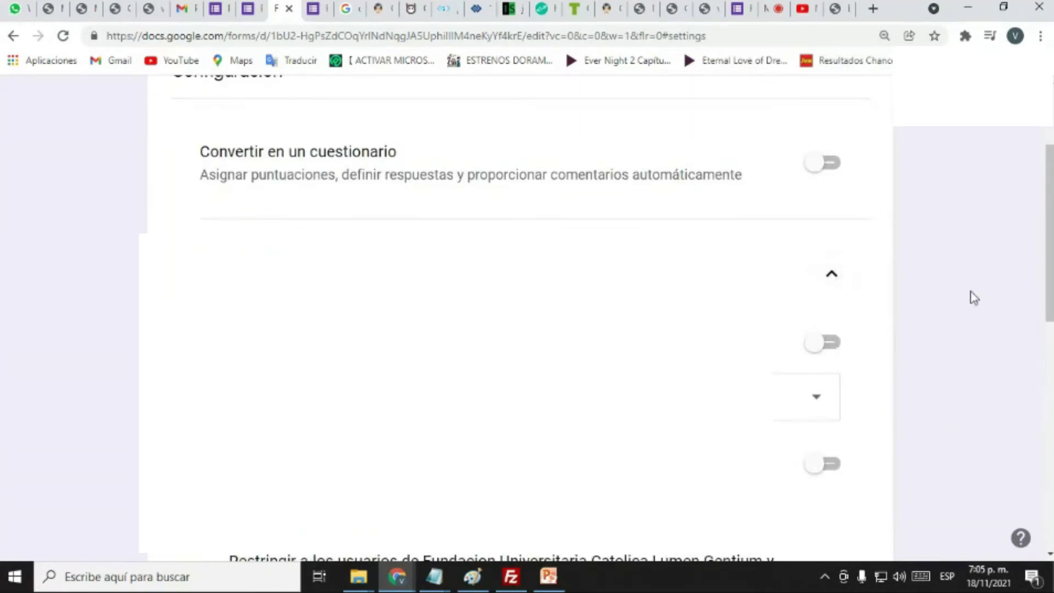
{"action": "scroll", "coordinate": [972, 296], "scroll_direction": "down", "scroll_amount": 1}
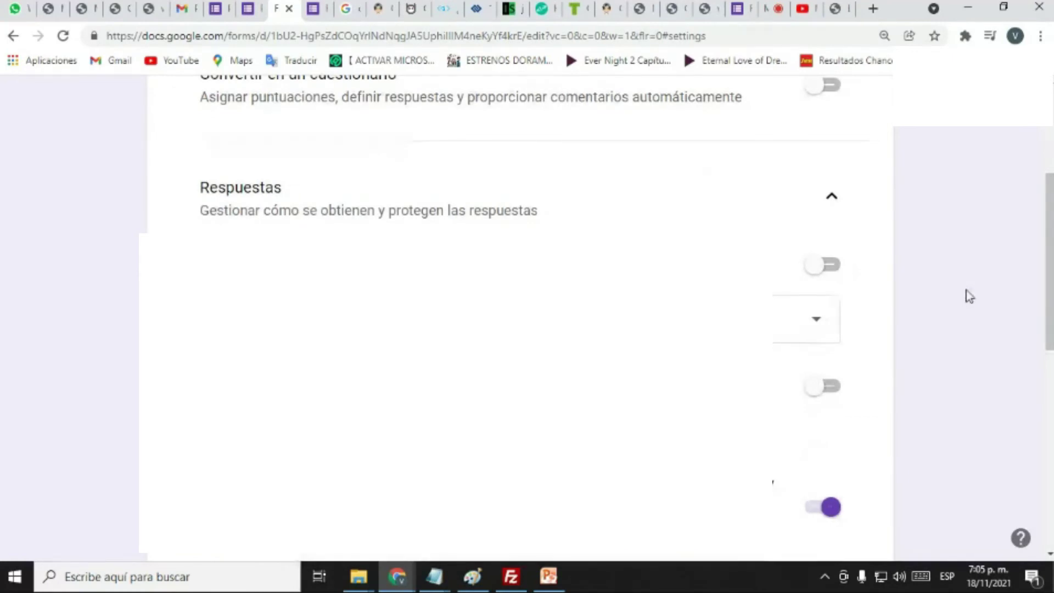
{"action": "scroll", "coordinate": [967, 291], "scroll_direction": "down", "scroll_amount": 1}
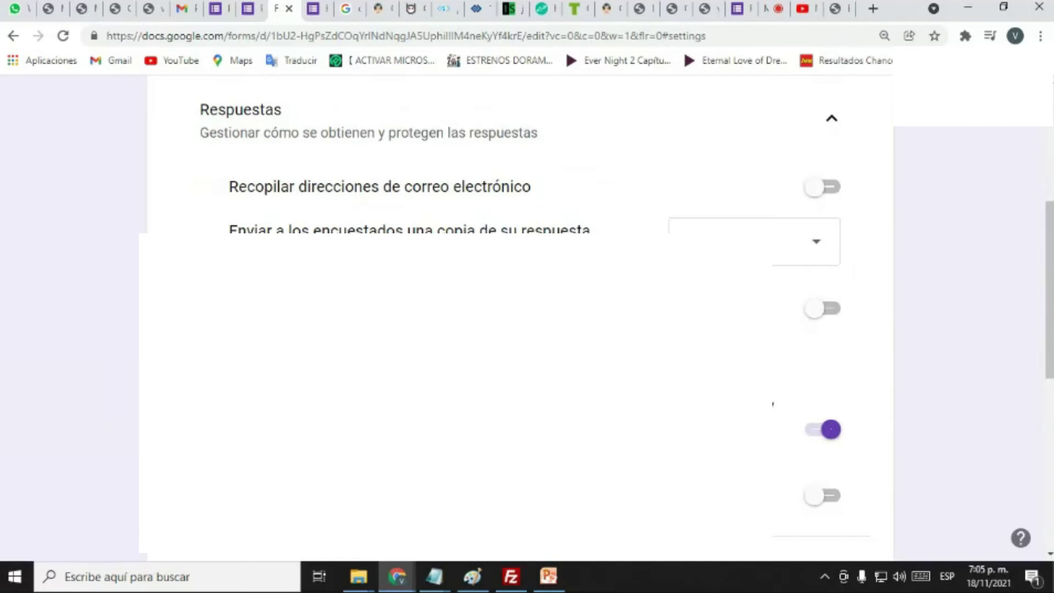
{"action": "scroll", "coordinate": [834, 321], "scroll_direction": "down", "scroll_amount": 2}
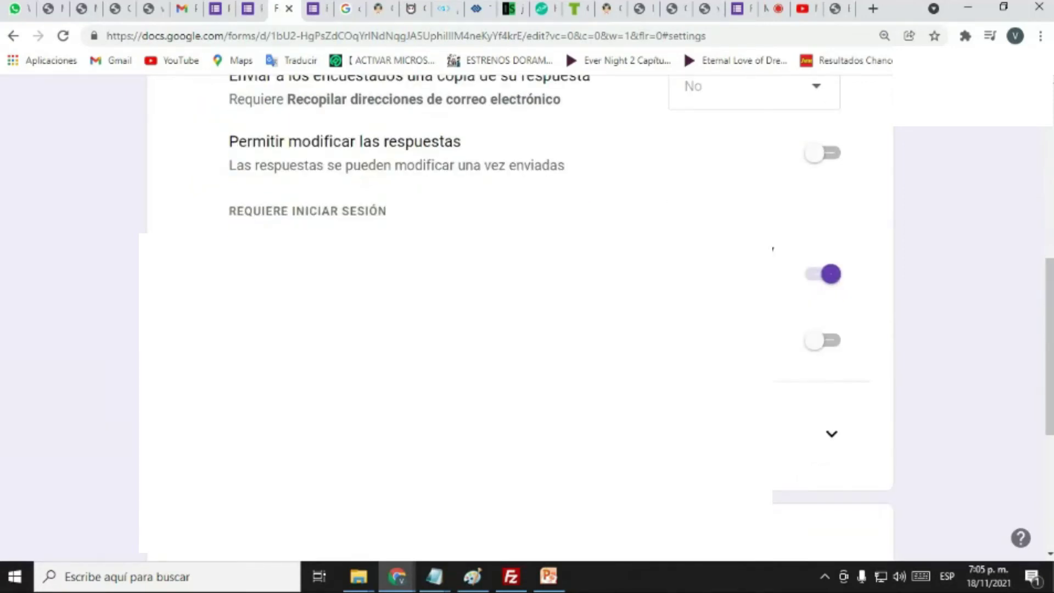
{"action": "left_click", "coordinate": [823, 278]}
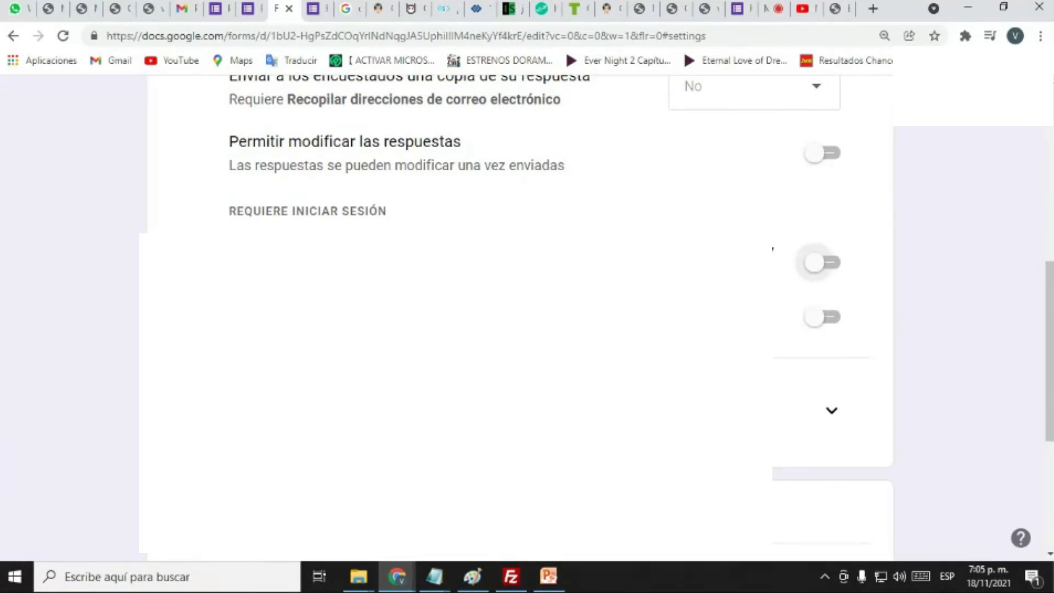
Step: Check the responses received by the form and return to its questions
{"action": "scroll", "coordinate": [774, 249], "scroll_direction": "up", "scroll_amount": 10}
{"action": "left_click", "coordinate": [513, 161]}
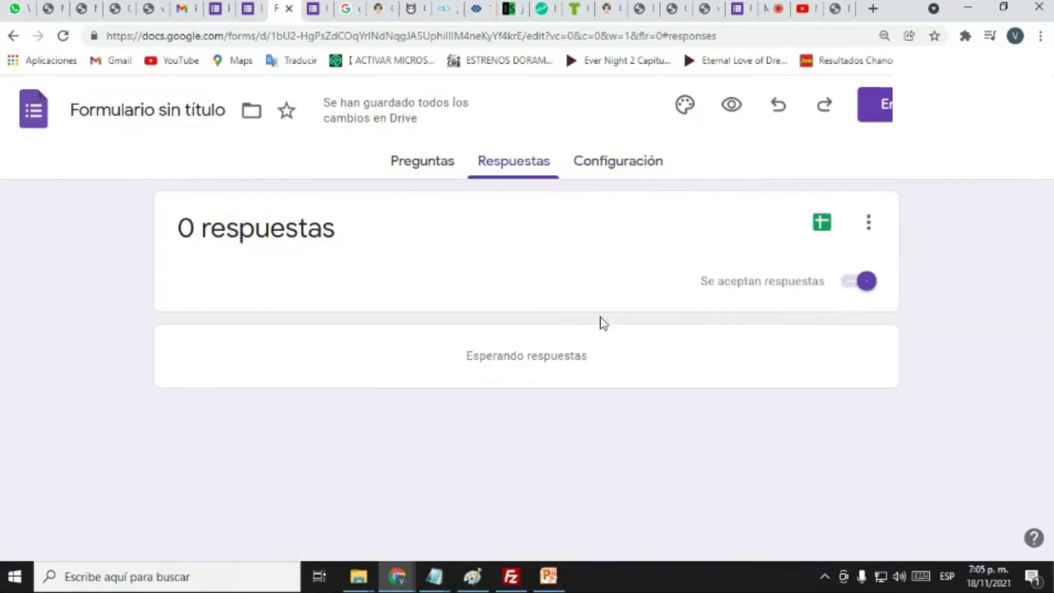
{"action": "left_click", "coordinate": [407, 167]}
Step: Try to submit the fill-in form and answer "Qué piensas de los datos abiertos" with "muy buenos para la sociedad"
{"action": "left_click", "coordinate": [185, 12]}
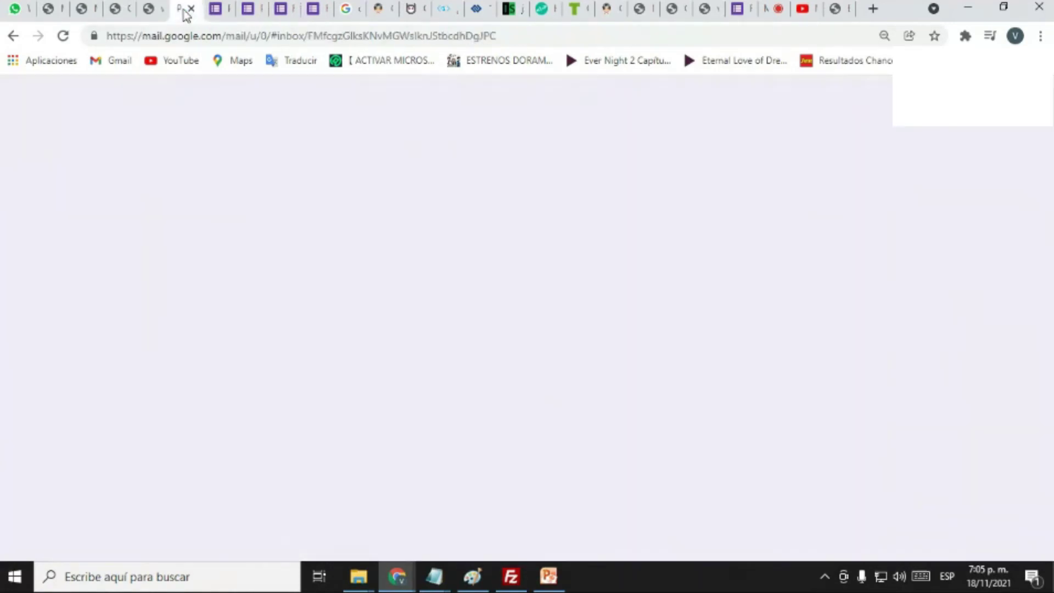
{"action": "left_click", "coordinate": [215, 10]}
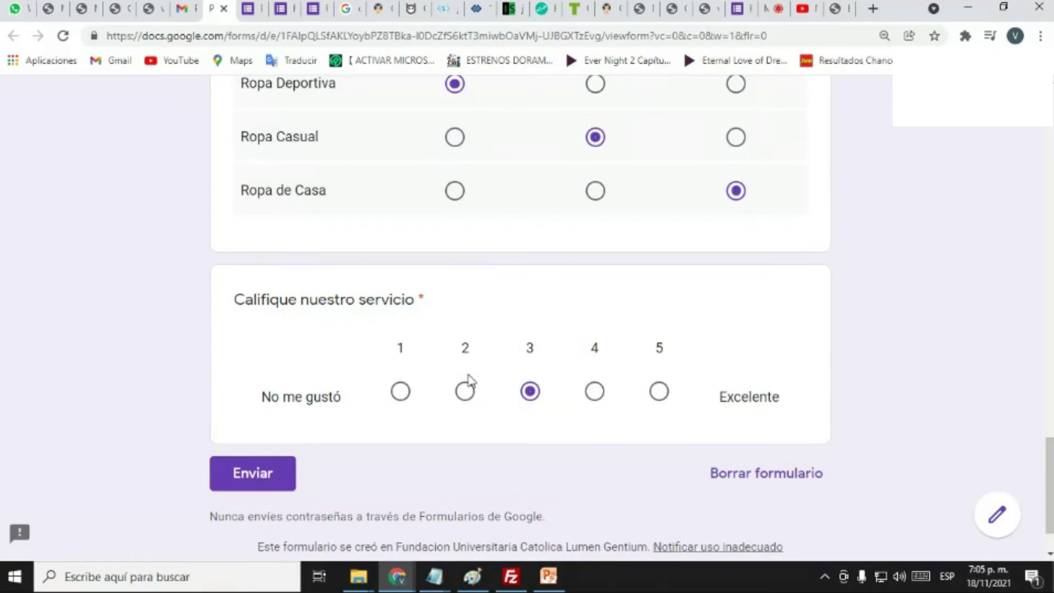
{"action": "left_click", "coordinate": [242, 485]}
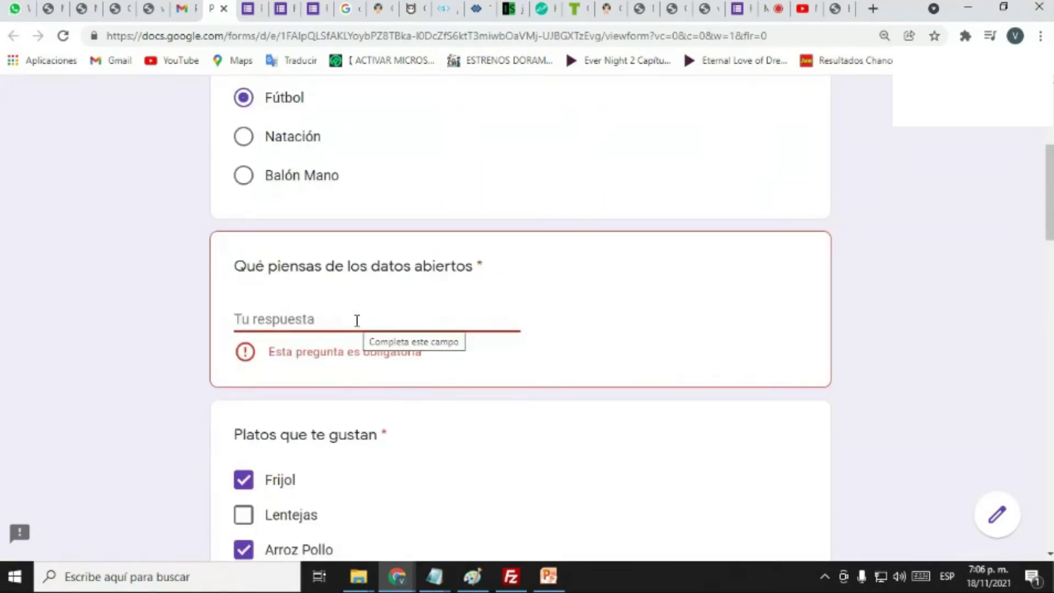
{"action": "type", "text": "muy buenos para la sociedad"}
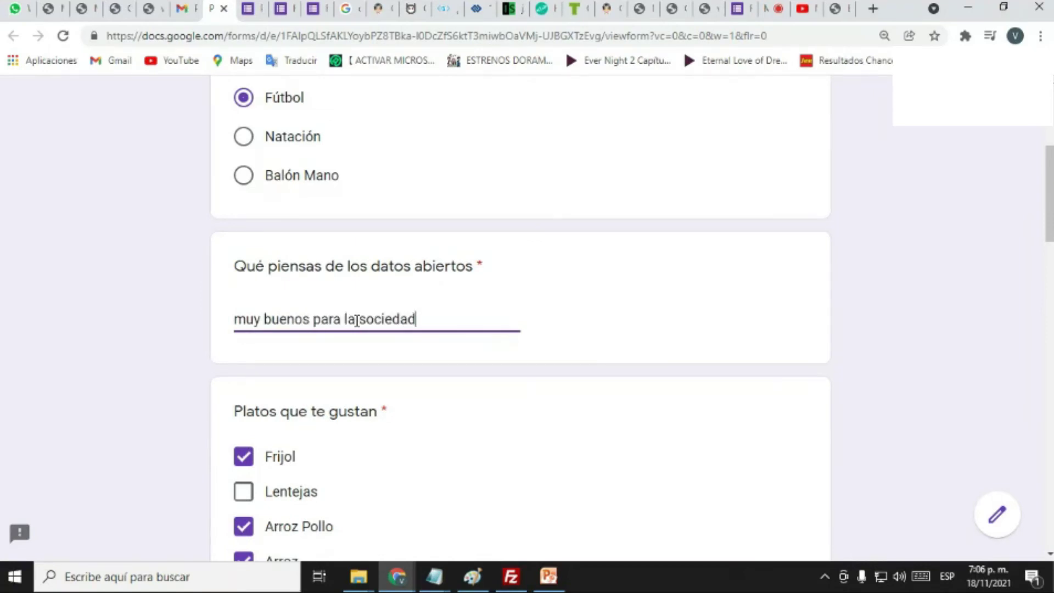
{"action": "scroll", "coordinate": [357, 320], "scroll_direction": "down", "scroll_amount": 20}
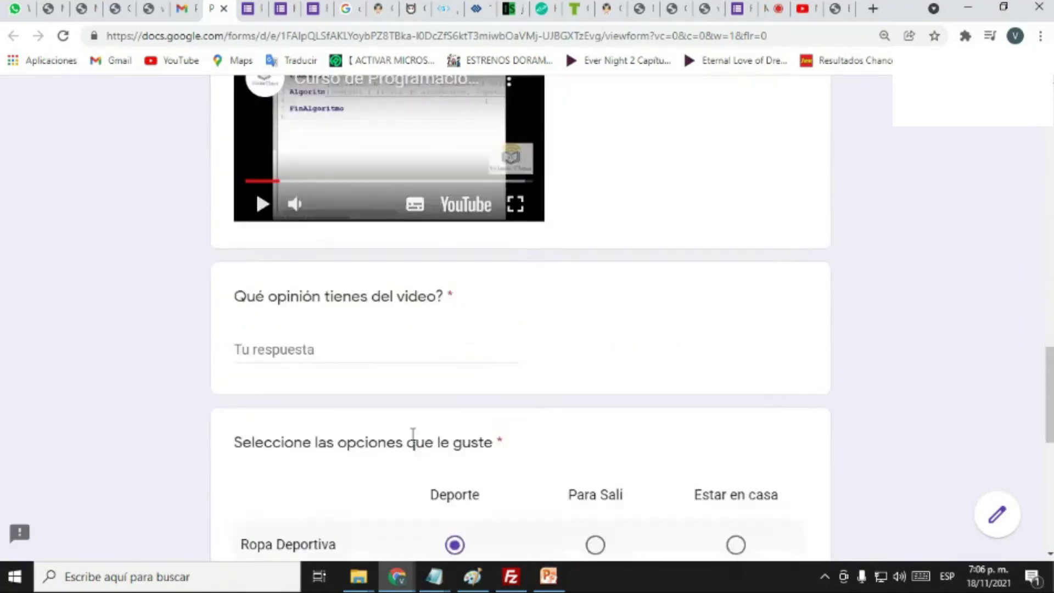
Step: Answer "Qué ves en la imagen de arriba?" with "muy buenas personas" and try to submit the form
{"action": "scroll", "coordinate": [380, 456], "scroll_direction": "down", "scroll_amount": 2}
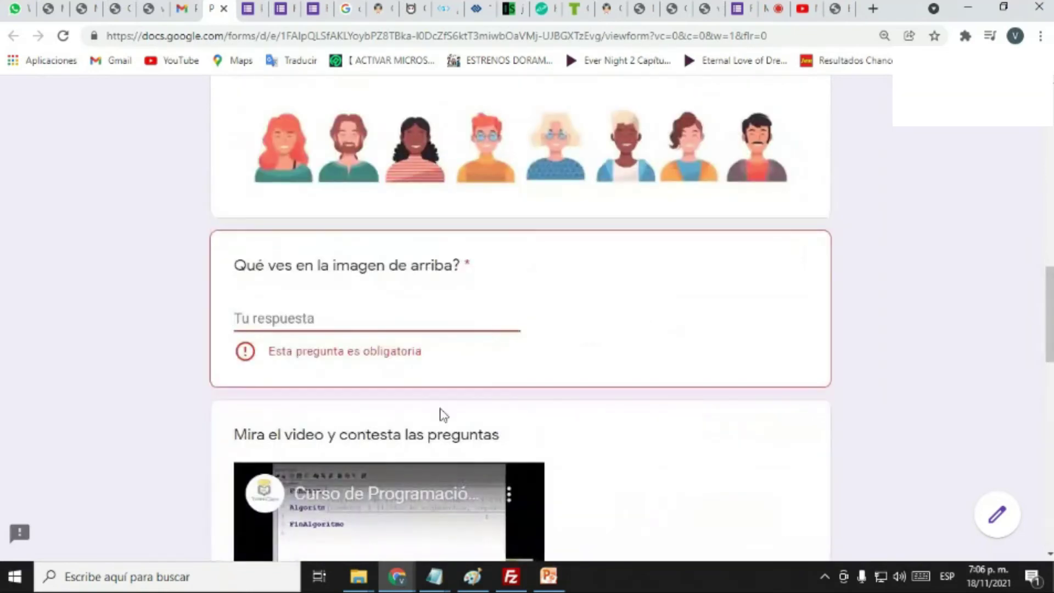
{"action": "type", "text": "muy buenas personas"}
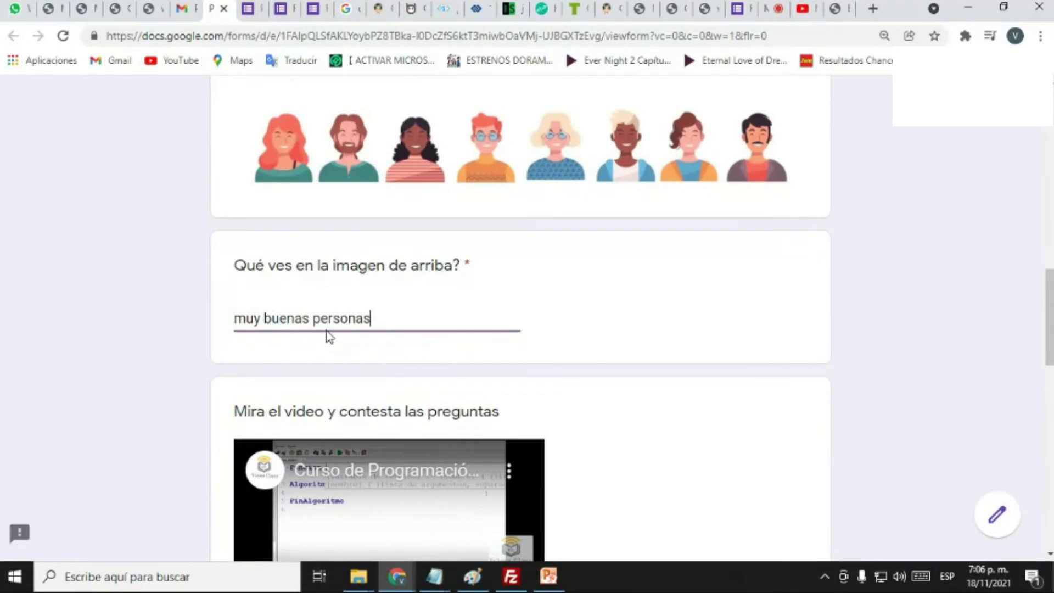
{"action": "scroll", "coordinate": [330, 337], "scroll_direction": "down", "scroll_amount": 15}
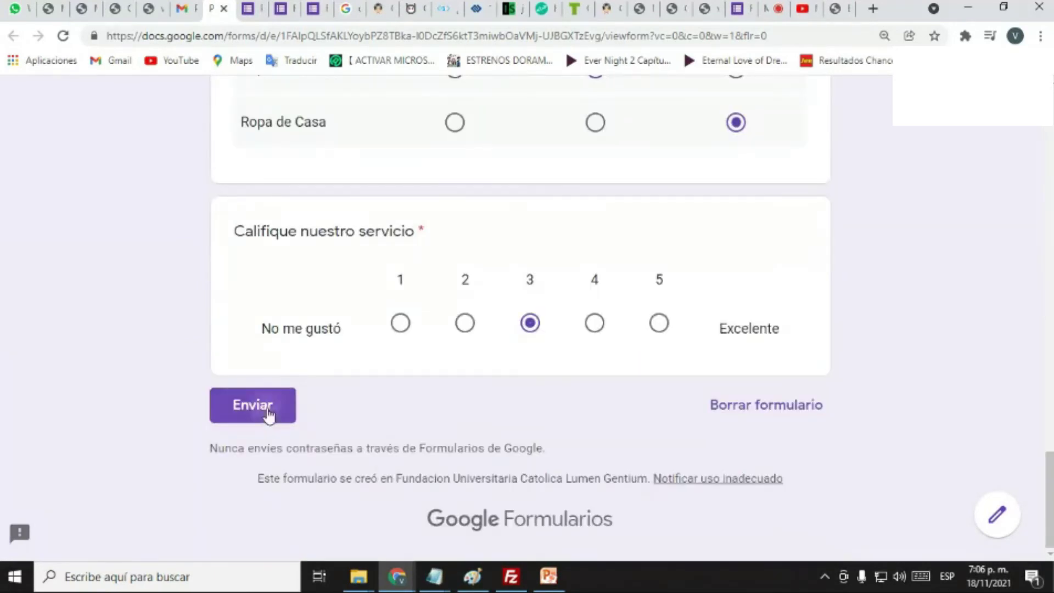
{"action": "left_click", "coordinate": [266, 413]}
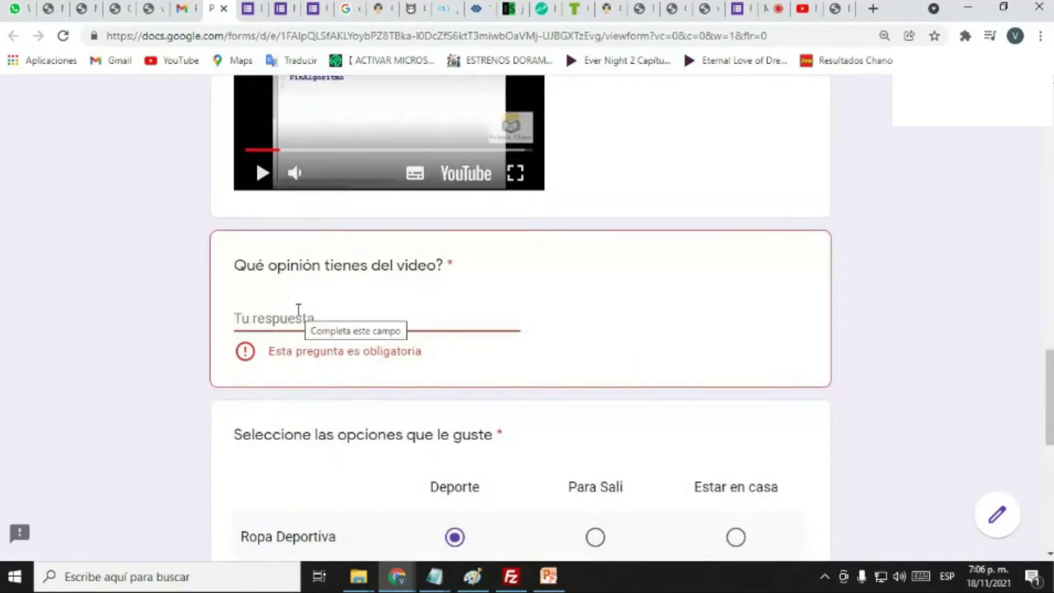
Step: Answer "Qué opinión tienes del video?" with "explicativo, me gustó mucho" and submit the form
{"action": "type", "text": "exp"}
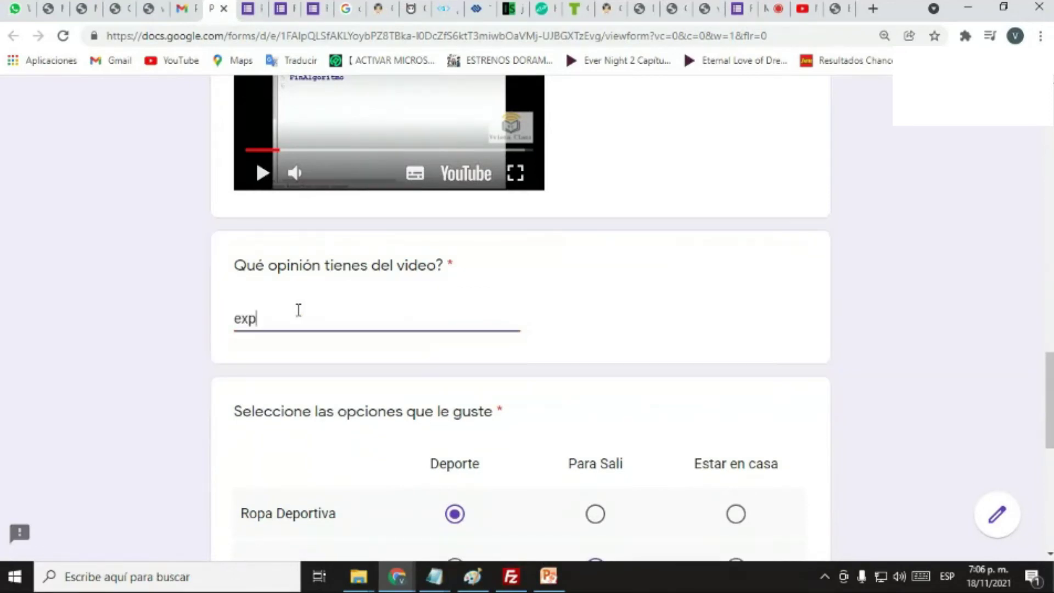
{"action": "type", "text": "licativo, me gustó much"}
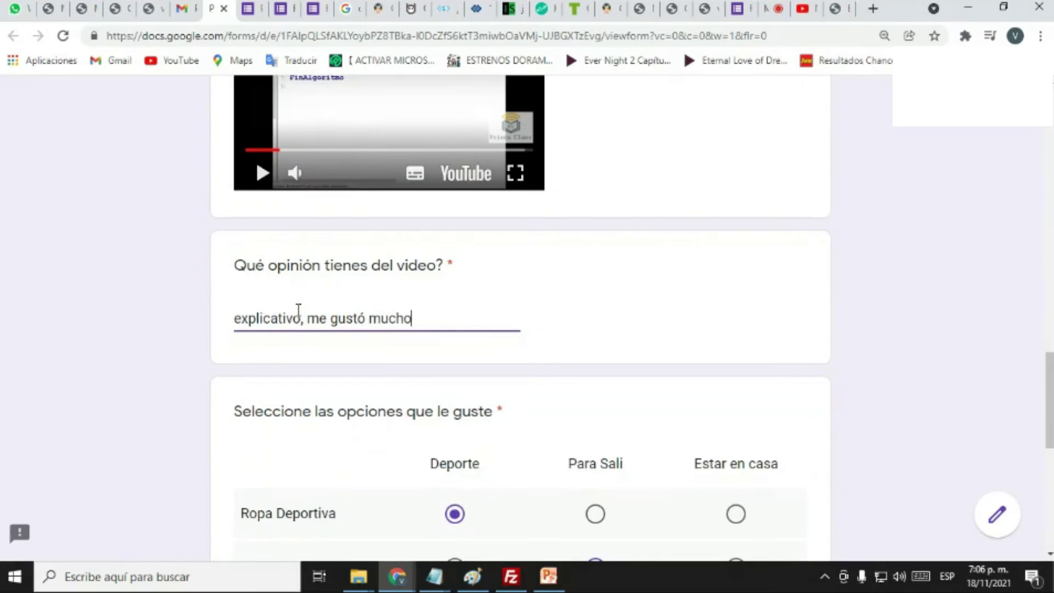
{"action": "type", "text": "o"}
{"action": "scroll", "coordinate": [405, 337], "scroll_direction": "down", "scroll_amount": 9}
{"action": "left_click", "coordinate": [244, 414]}
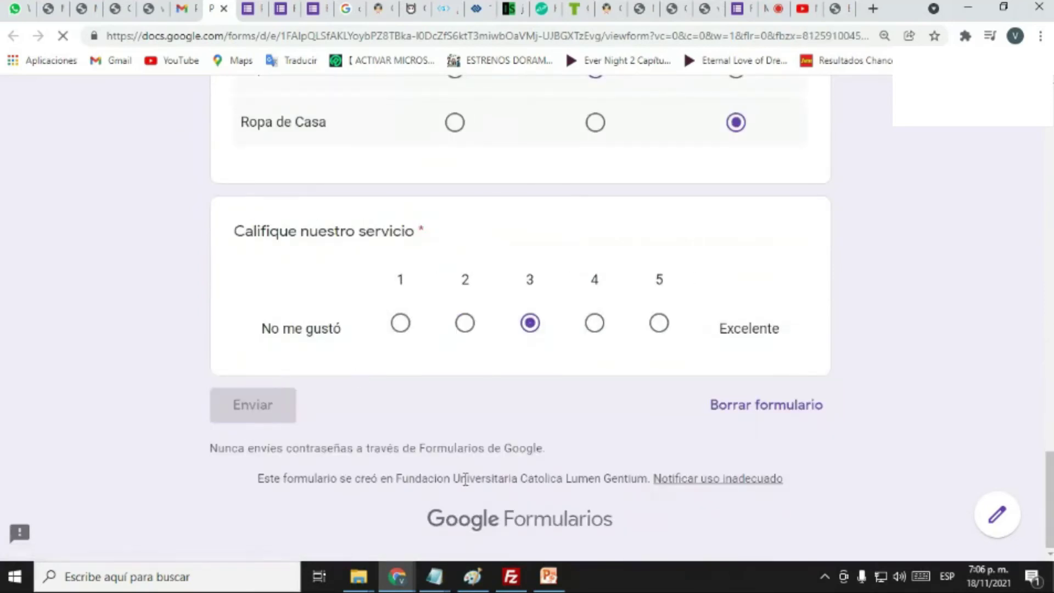
Step: In the form editor, review the response summary for "Deporte Favorito" and "Qué piensas de los datos abiertos"
{"action": "left_click", "coordinate": [252, 12]}
{"action": "left_click", "coordinate": [282, 17]}
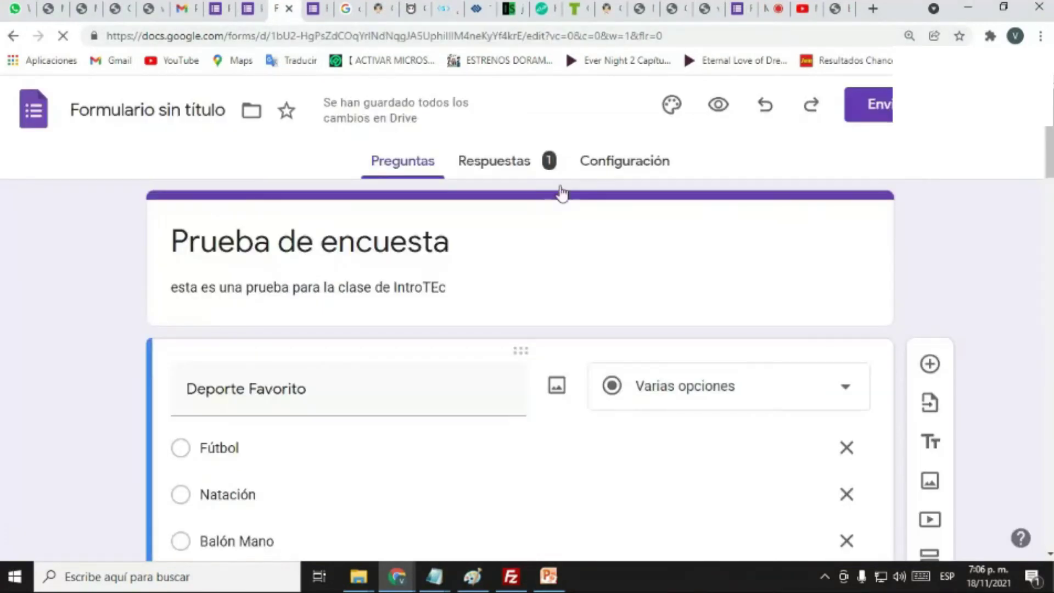
{"action": "left_click", "coordinate": [517, 162]}
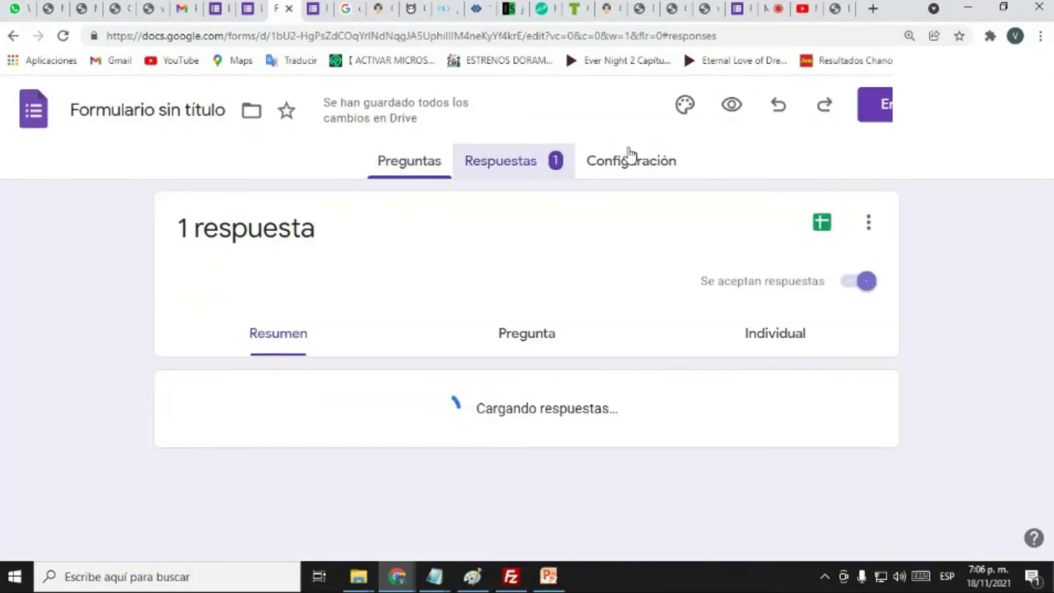
{"action": "scroll", "coordinate": [1011, 339], "scroll_direction": "down", "scroll_amount": 3}
{"action": "scroll", "coordinate": [1015, 336], "scroll_direction": "down", "scroll_amount": 2}
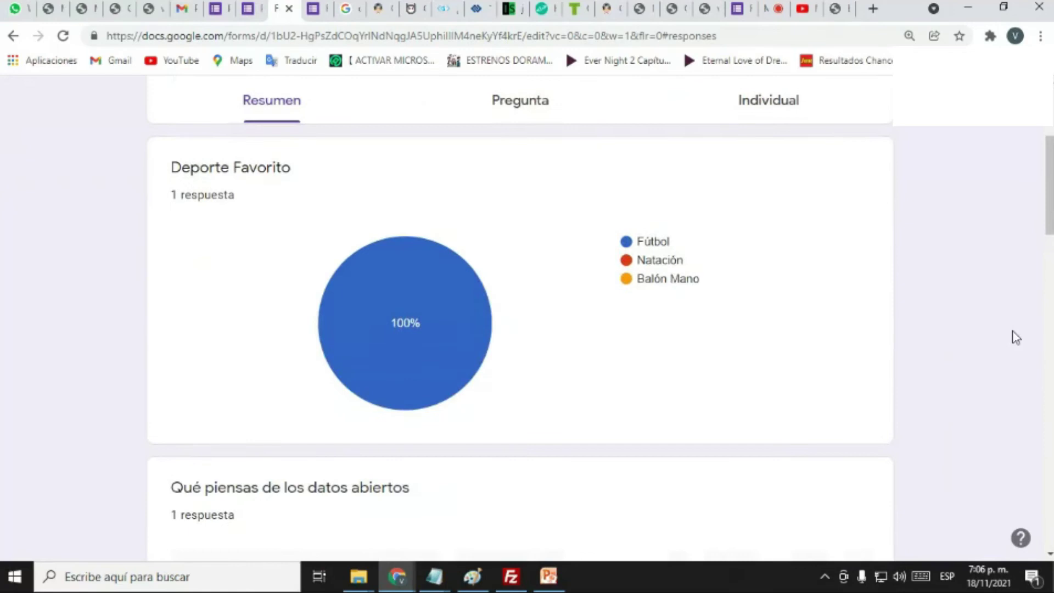
{"action": "scroll", "coordinate": [418, 330], "scroll_direction": "up", "scroll_amount": 1}
{"action": "mouse_move", "coordinate": [417, 331]}
{"action": "scroll", "coordinate": [434, 336], "scroll_direction": "up", "scroll_amount": 3}
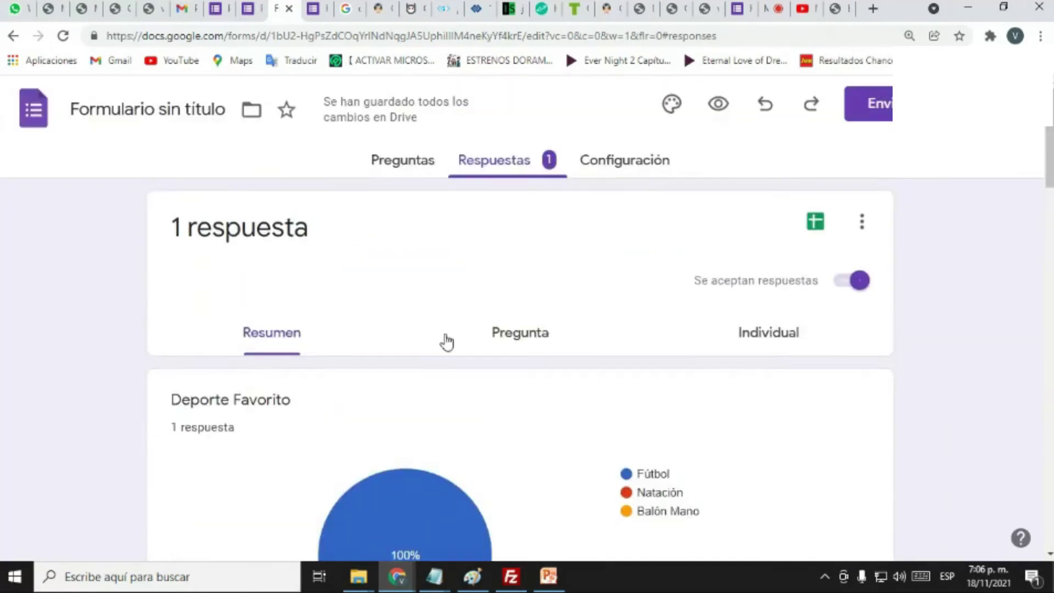
{"action": "scroll", "coordinate": [837, 409], "scroll_direction": "down", "scroll_amount": 5}
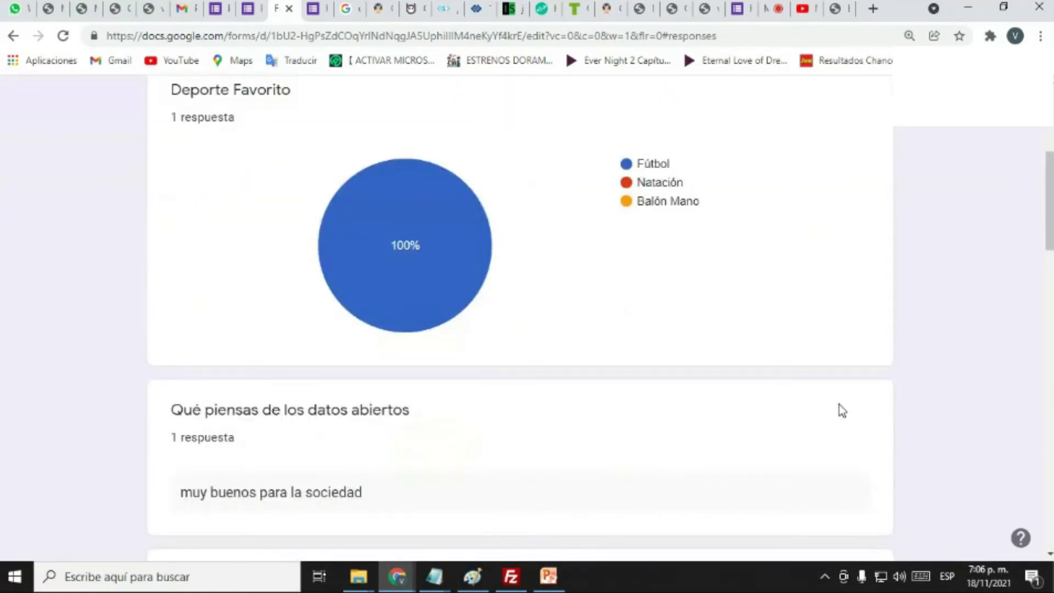
{"action": "scroll", "coordinate": [840, 408], "scroll_direction": "down", "scroll_amount": 1}
{"action": "scroll", "coordinate": [840, 406], "scroll_direction": "up", "scroll_amount": 3}
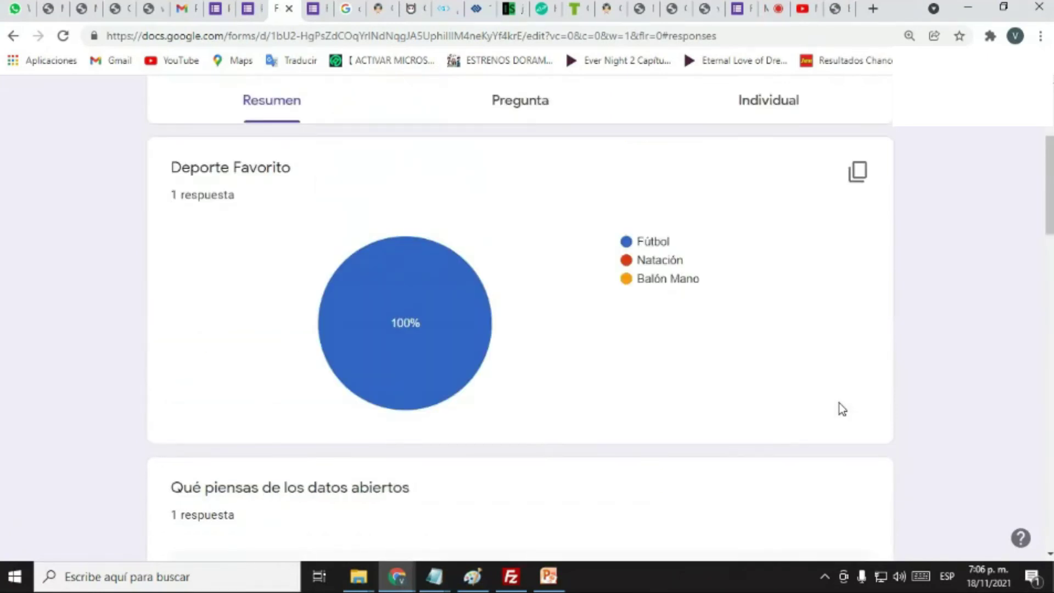
{"action": "scroll", "coordinate": [829, 398], "scroll_direction": "up", "scroll_amount": 3}
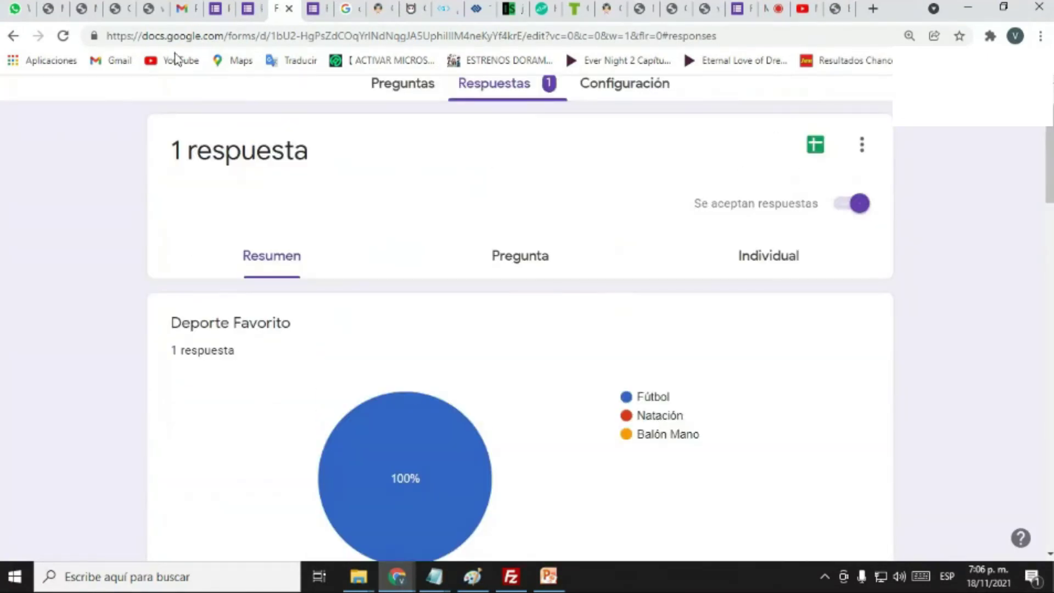
Step: Start another response to the survey and choose "Natación" as the "Deporte Favorito"
{"action": "left_click", "coordinate": [216, 10]}
{"action": "left_click", "coordinate": [313, 232]}
{"action": "scroll", "coordinate": [587, 329], "scroll_direction": "down", "scroll_amount": 3}
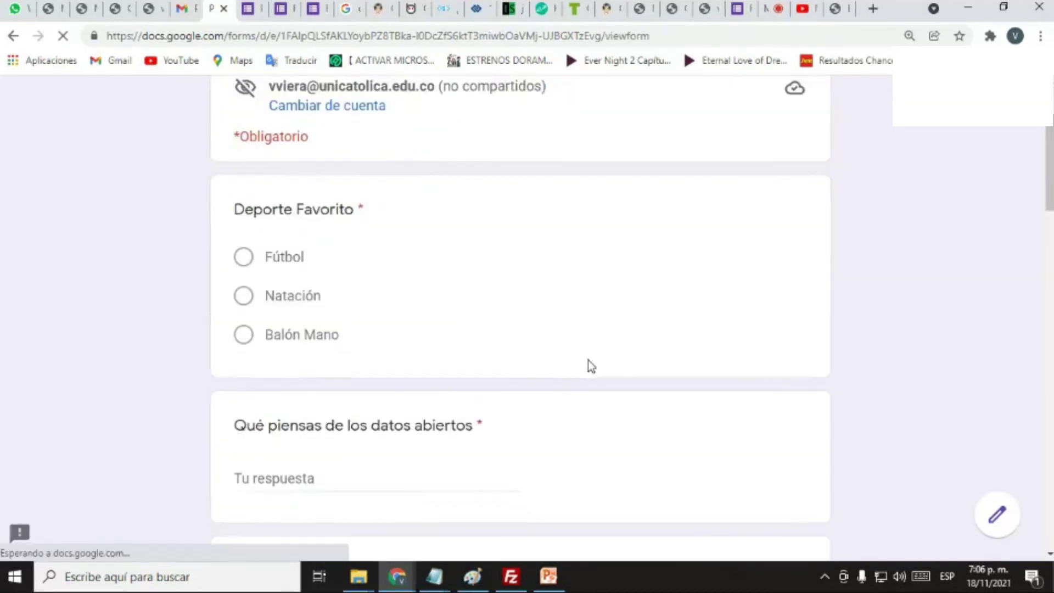
{"action": "left_click", "coordinate": [244, 271]}
Step: Answer "Qué piensas de los datos abiertos" with "son excelentes"
{"action": "scroll", "coordinate": [446, 284], "scroll_direction": "down", "scroll_amount": 3}
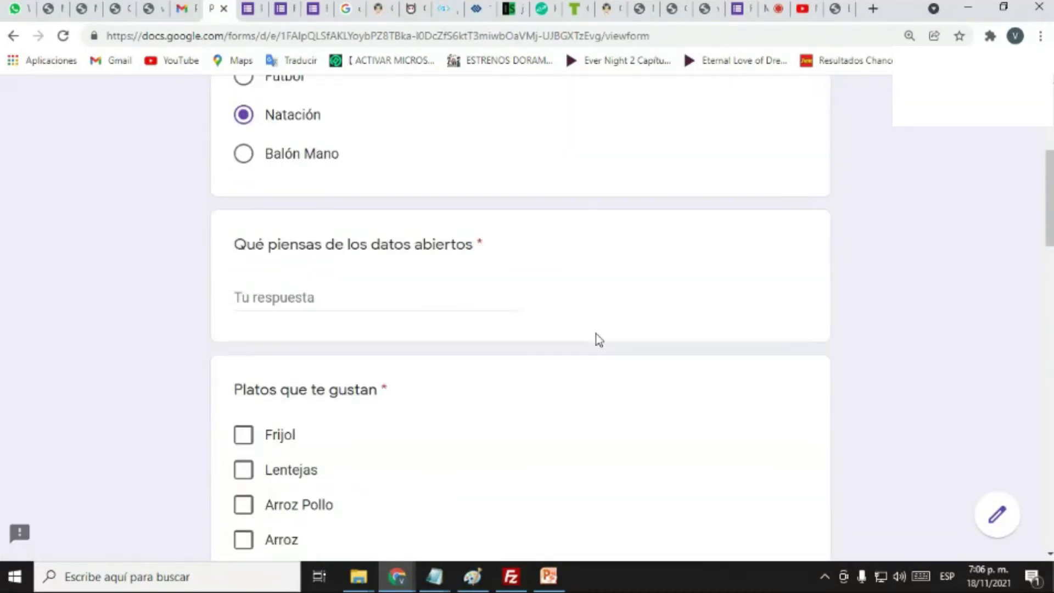
{"action": "left_click", "coordinate": [347, 300]}
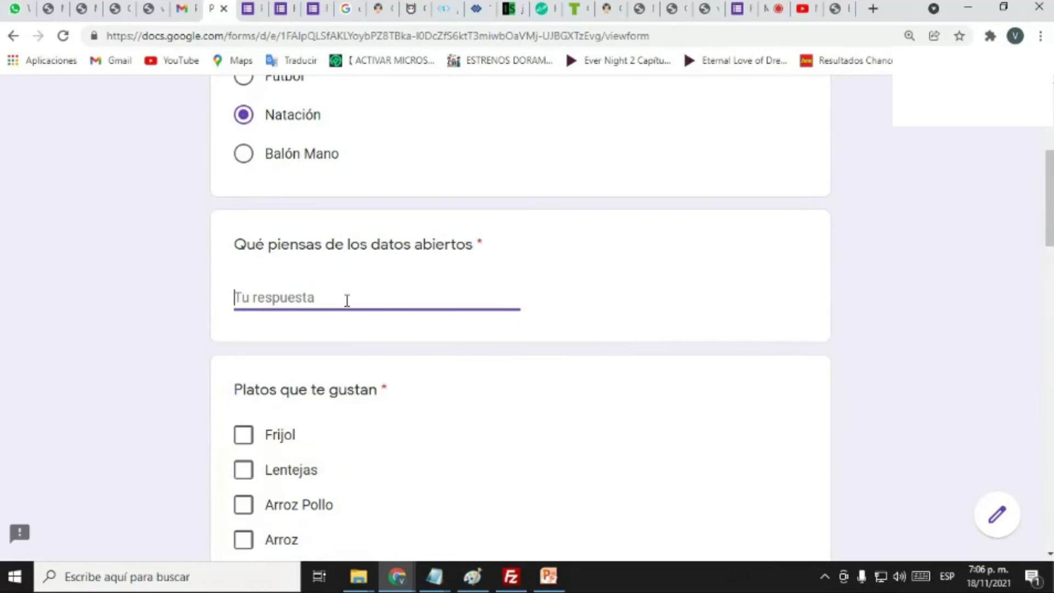
{"action": "type", "text": "es"}
{"action": "key", "text": "BackSpace"}
{"action": "key", "text": "BackSpace"}
{"action": "key", "text": "BackSpace"}
{"action": "type", "text": "sioti"}
{"action": "key", "text": "BackSpace"}
{"action": "key", "text": "BackSpace"}
{"action": "key", "text": "BackSpace"}
{"action": "key", "text": "BackSpace"}
{"action": "key", "text": "BackSpace"}
{"action": "type", "text": "son excelente"}
Step: Select "Arroz Pollo" and "Frijol" under "Platos que te gustan"
{"action": "scroll", "coordinate": [379, 295], "scroll_direction": "down", "scroll_amount": 2}
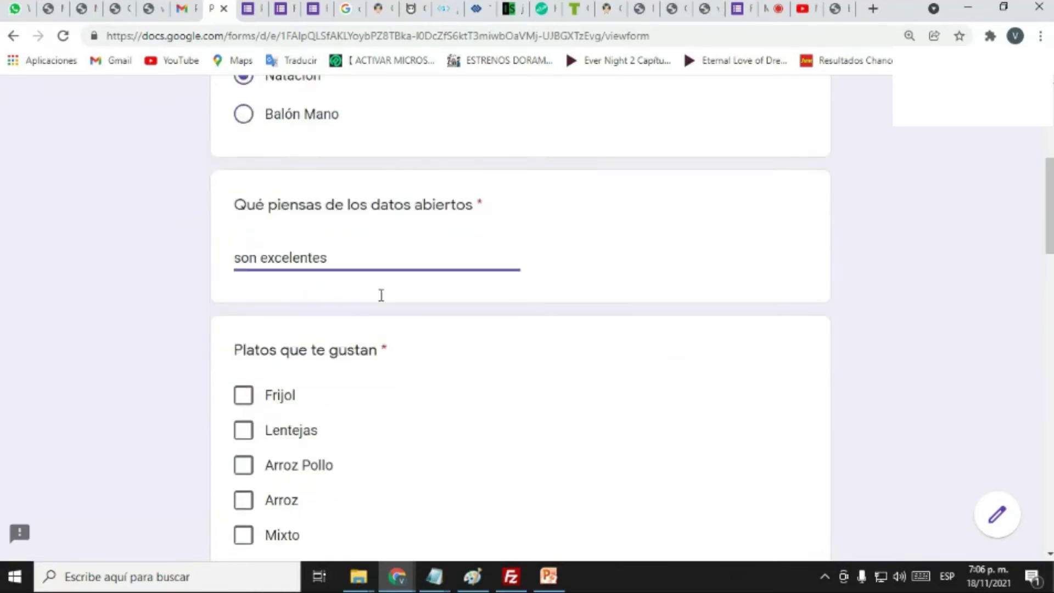
{"action": "left_click", "coordinate": [244, 427]}
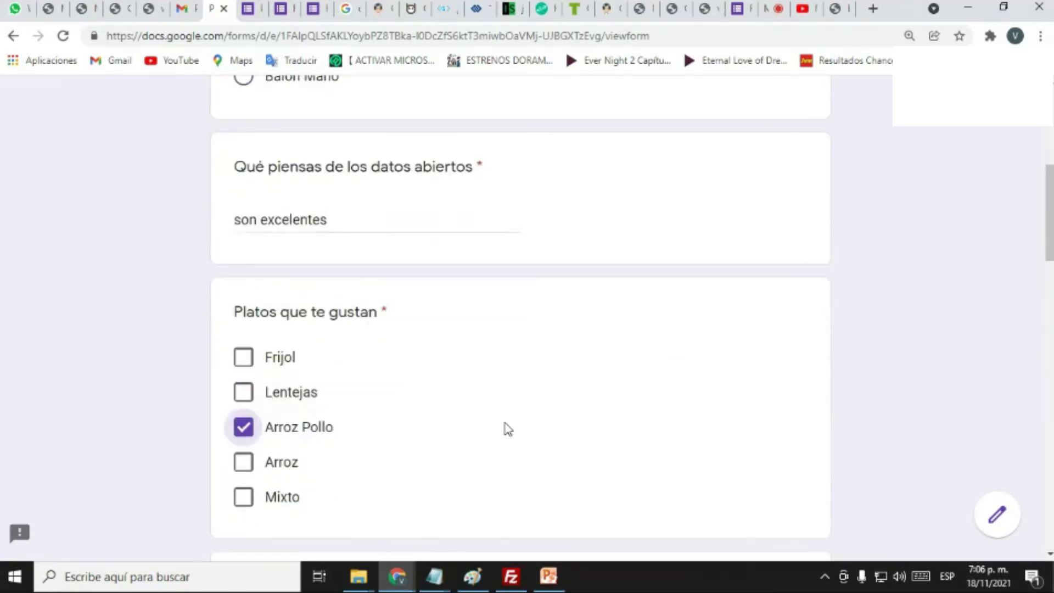
{"action": "left_click", "coordinate": [244, 358]}
Step: Answer "Qué ves en la imagen de arriba?" with "si los he visto"
{"action": "scroll", "coordinate": [575, 405], "scroll_direction": "down", "scroll_amount": 4}
{"action": "scroll", "coordinate": [575, 405], "scroll_direction": "down", "scroll_amount": 3}
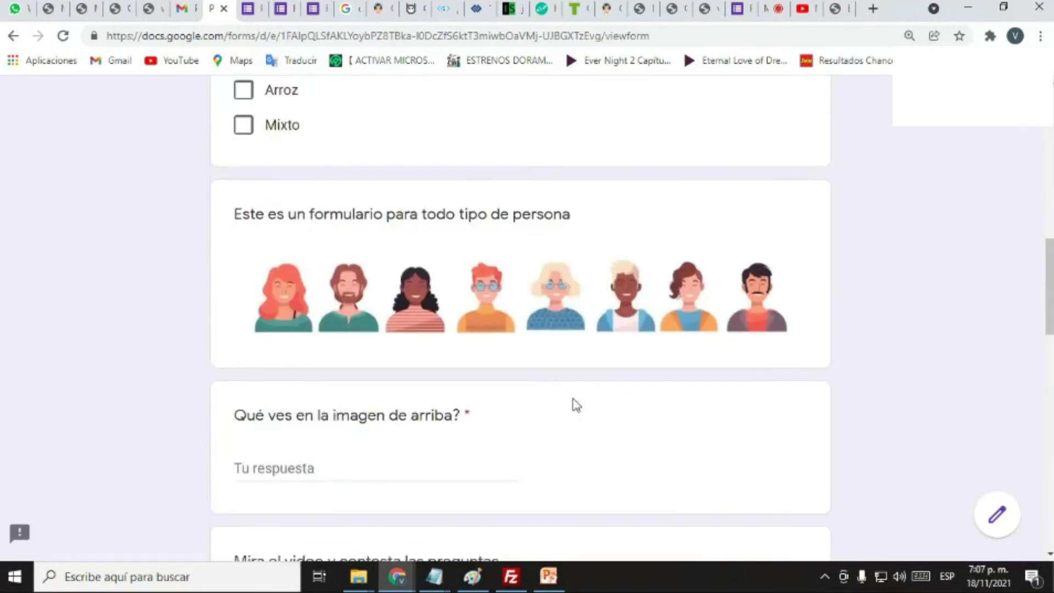
{"action": "left_click", "coordinate": [280, 453]}
{"action": "type", "text": "s"}
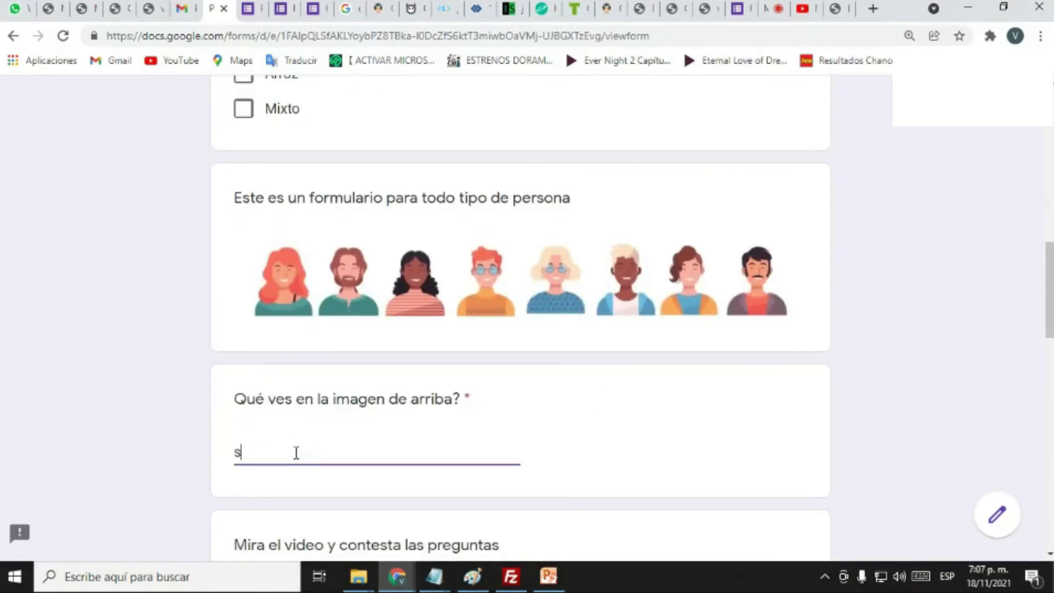
{"action": "type", "text": "i los he visto"}
Step: Answer "Qué opinión tienes del video?" with "no lo he visto, todavía"
{"action": "scroll", "coordinate": [478, 440], "scroll_direction": "down", "scroll_amount": 4}
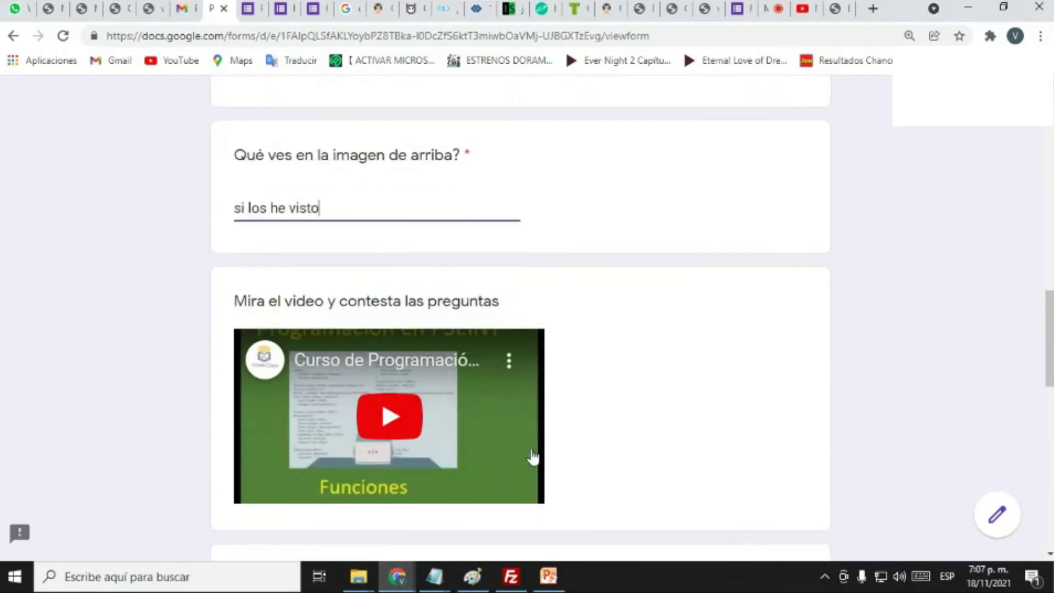
{"action": "scroll", "coordinate": [522, 456], "scroll_direction": "down", "scroll_amount": 3}
{"action": "left_click", "coordinate": [305, 485]}
{"action": "type", "text": "no "}
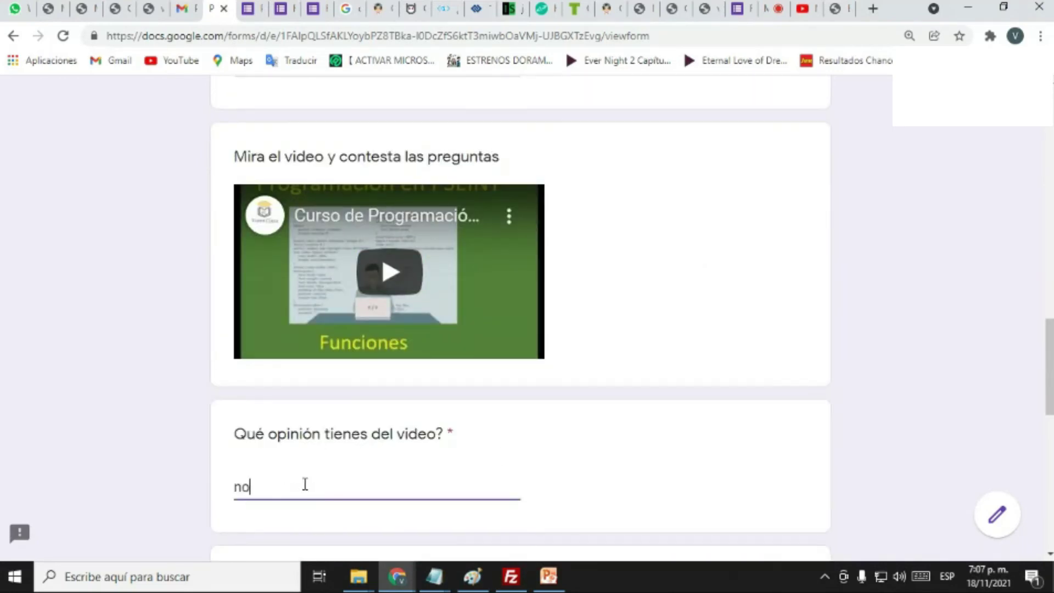
{"action": "type", "text": "lo he vis"}
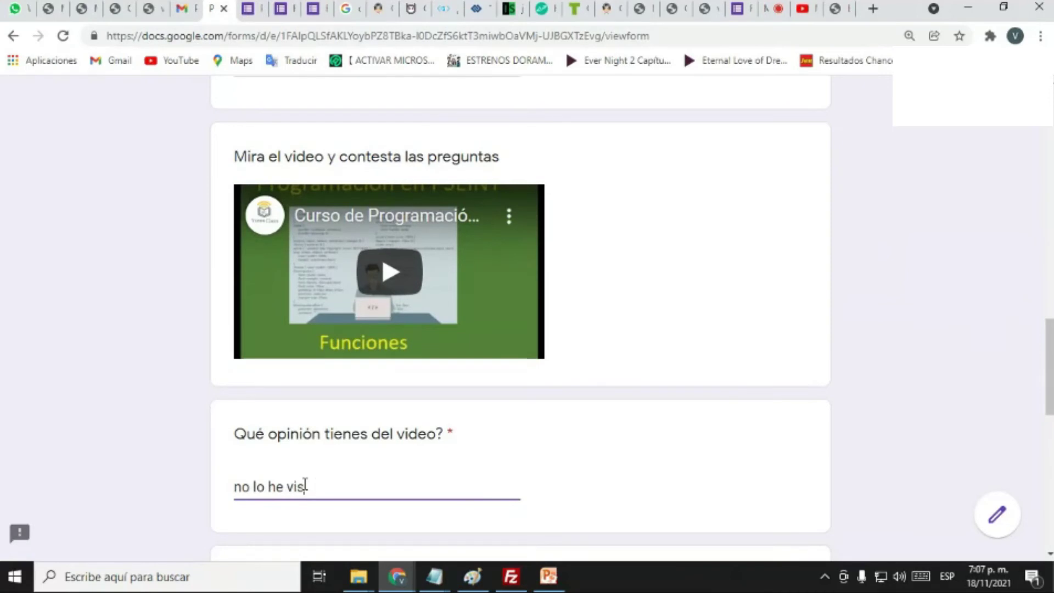
{"action": "type", "text": "to, todavía"}
Step: In the clothing grid, match Ropa Casual with "Para Sali", Ropa Deportiva with "Estar en casa" and Ropa de Casa with "Deporte"
{"action": "scroll", "coordinate": [329, 461], "scroll_direction": "down", "scroll_amount": 7}
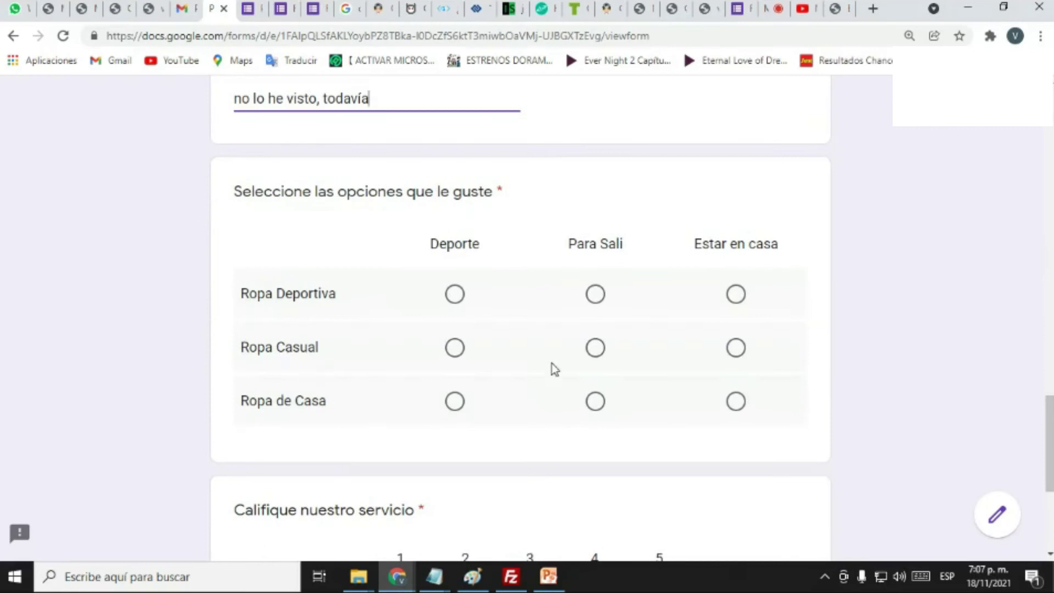
{"action": "left_click", "coordinate": [596, 348]}
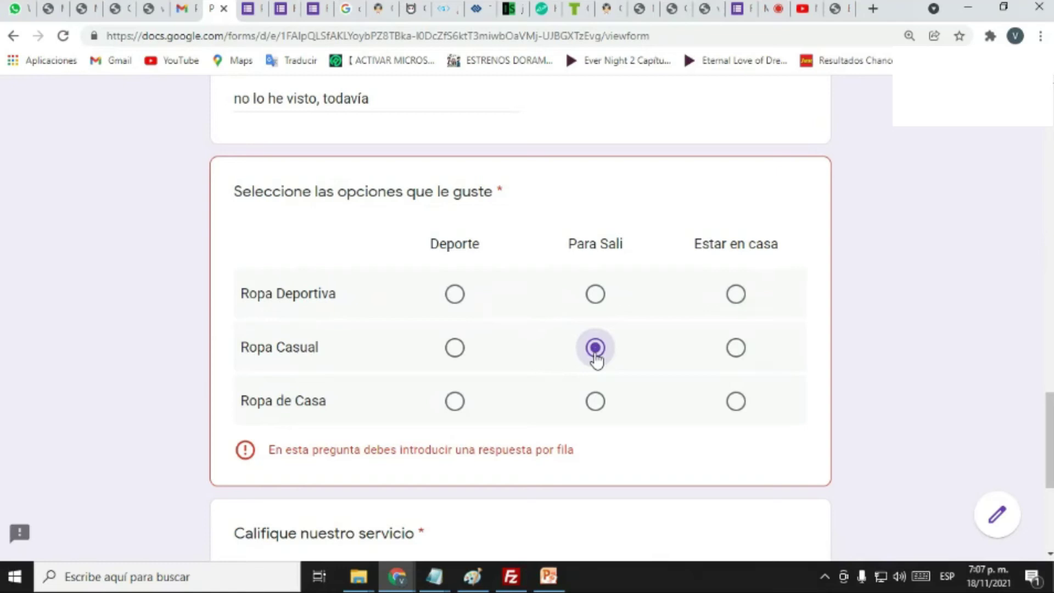
{"action": "left_click", "coordinate": [736, 295]}
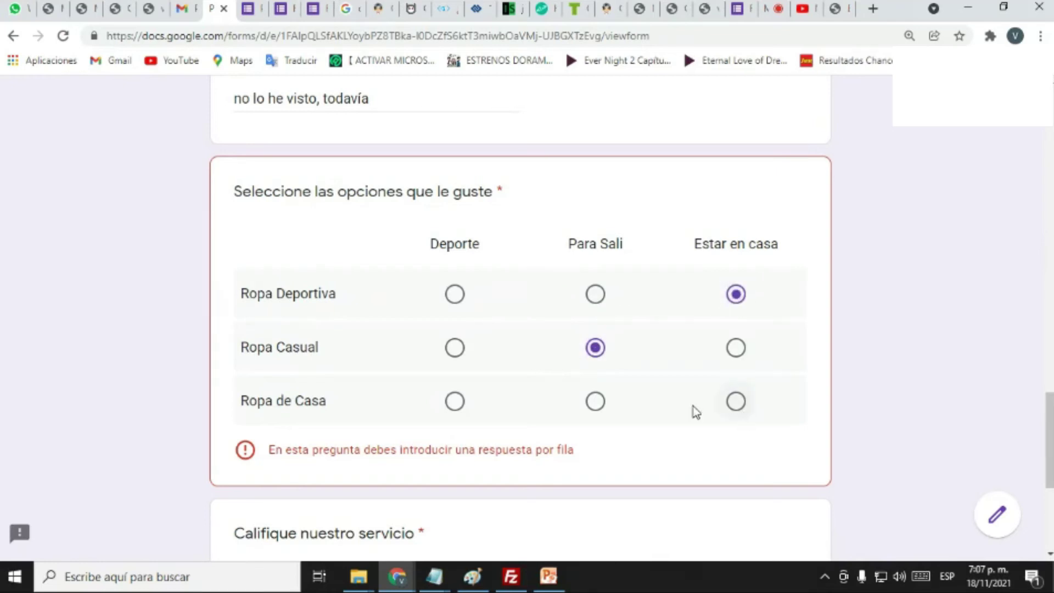
{"action": "left_click", "coordinate": [452, 408]}
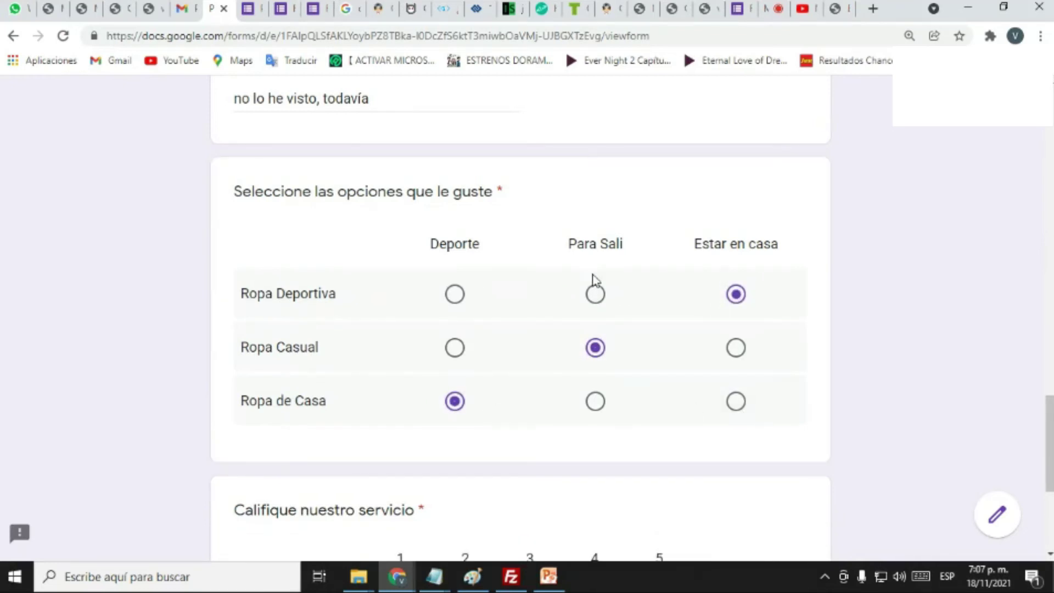
Step: Rate "Califique nuestro servicio" with 5 and submit the second response
{"action": "scroll", "coordinate": [869, 417], "scroll_direction": "down", "scroll_amount": 1}
{"action": "scroll", "coordinate": [870, 417], "scroll_direction": "down", "scroll_amount": 3}
{"action": "left_click", "coordinate": [661, 371]}
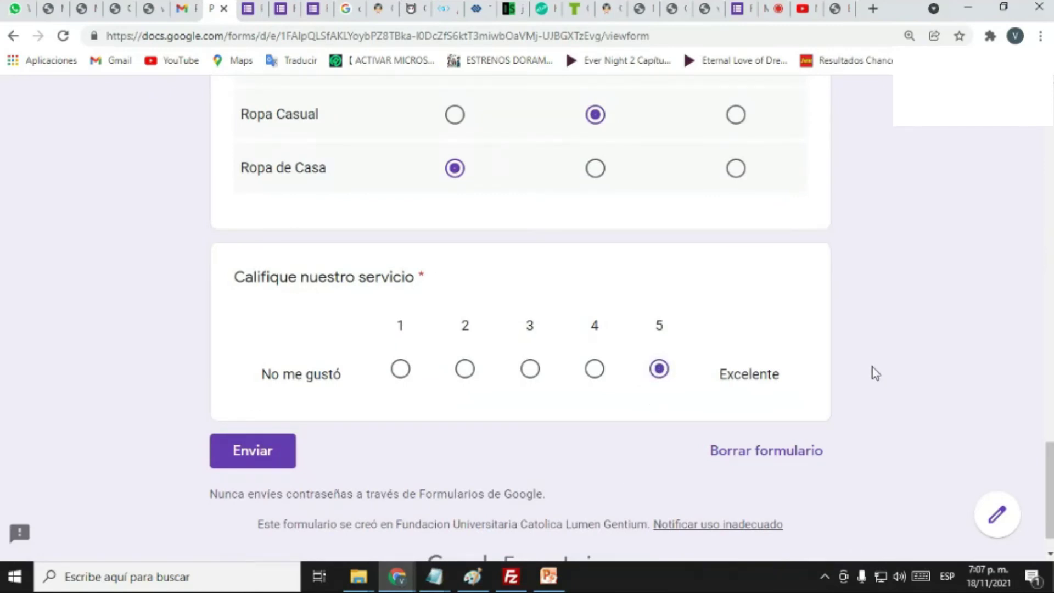
{"action": "left_click", "coordinate": [254, 457]}
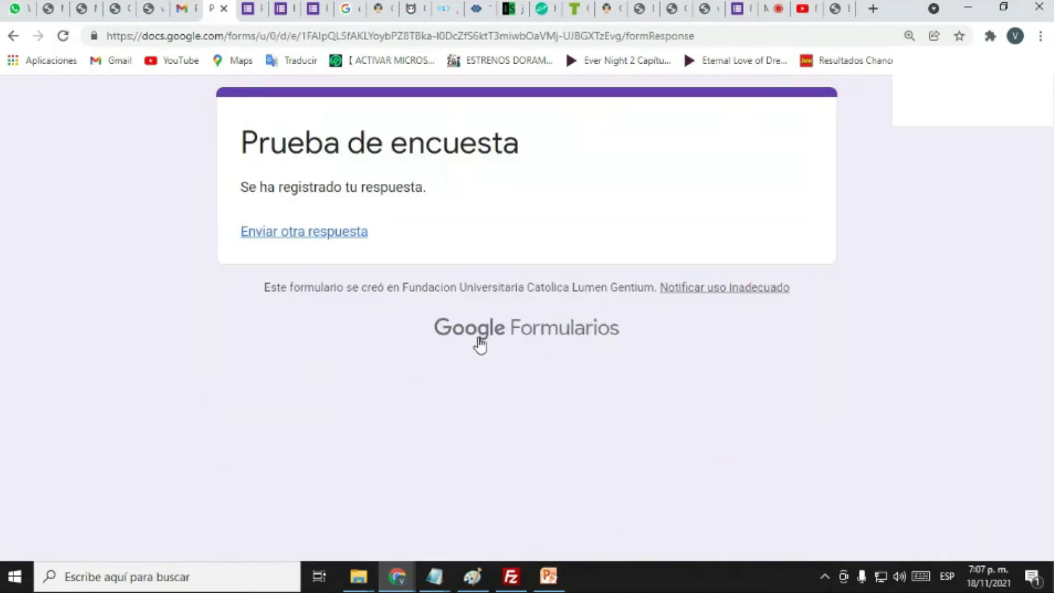
Step: Open the form editor's response summary and examine the "Deporte Favorito" chart and its Natación share
{"action": "left_click", "coordinate": [290, 15]}
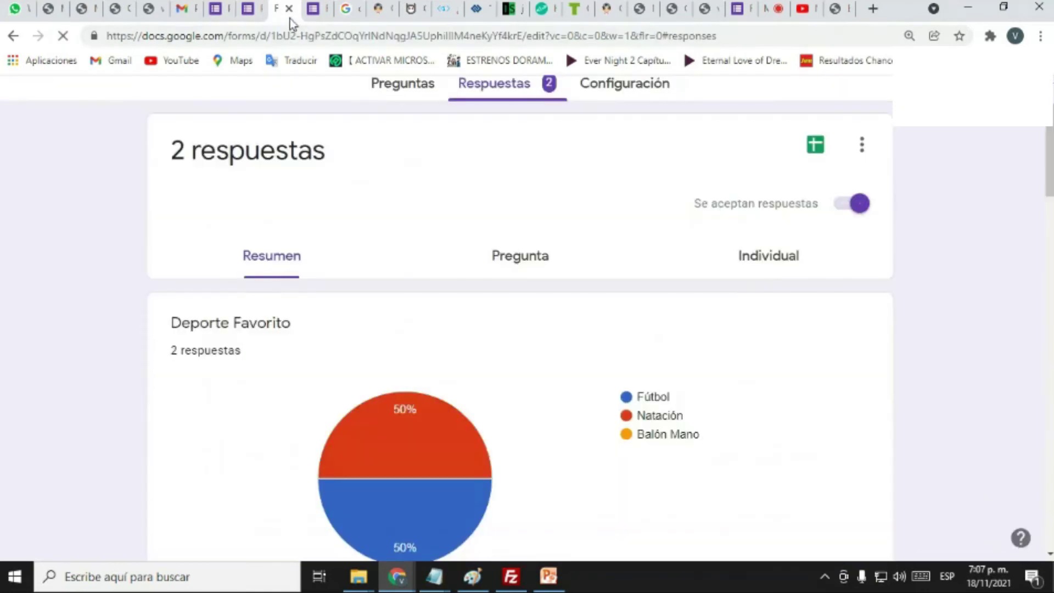
{"action": "left_click_drag", "start_coordinate": [299, 27], "coordinate": [320, 18]}
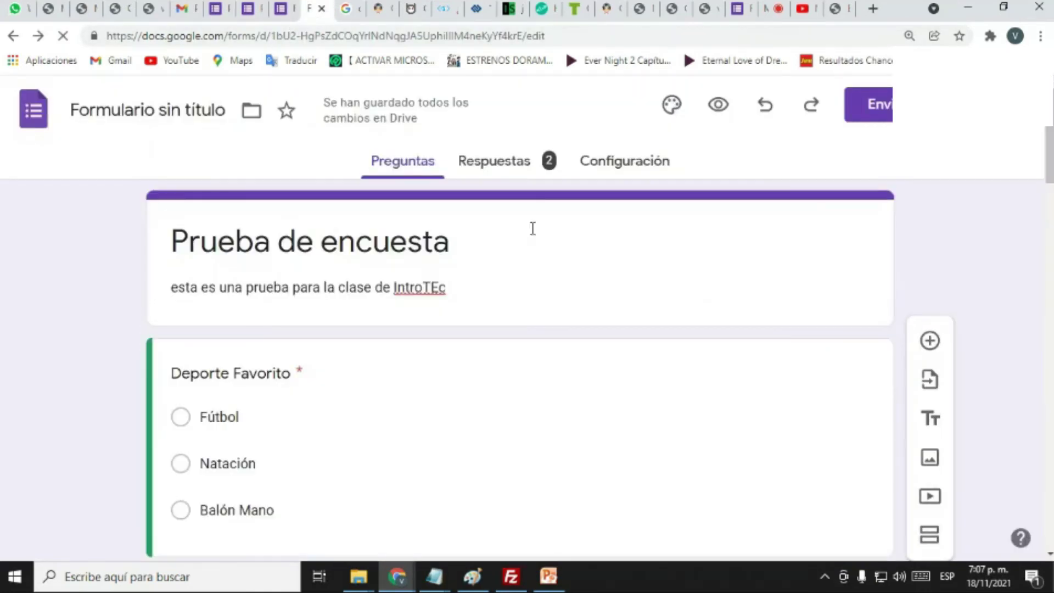
{"action": "left_click", "coordinate": [490, 163]}
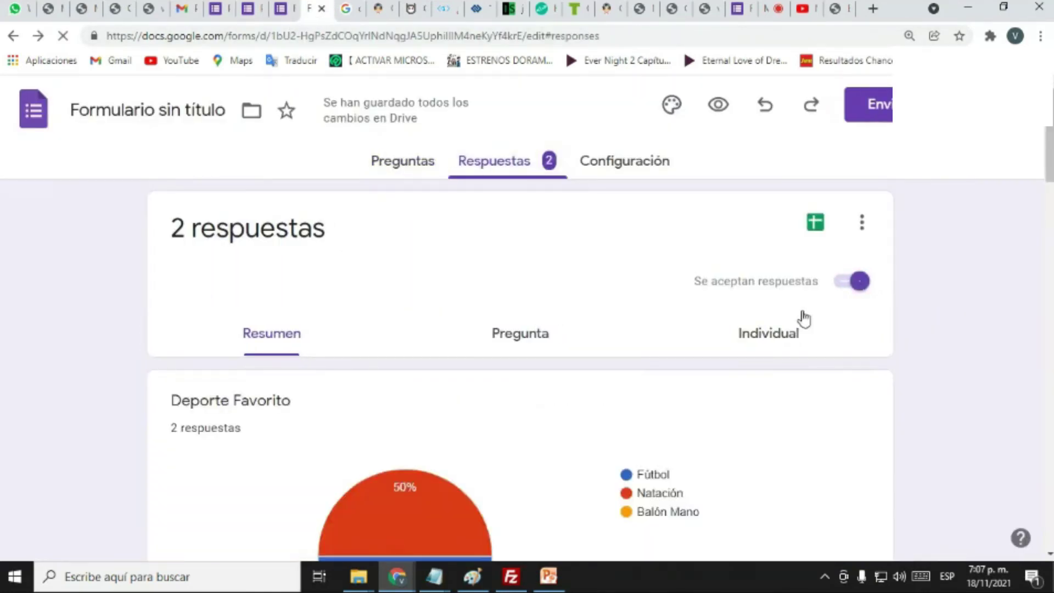
{"action": "scroll", "coordinate": [941, 346], "scroll_direction": "down", "scroll_amount": 1}
{"action": "scroll", "coordinate": [940, 346], "scroll_direction": "down", "scroll_amount": 5}
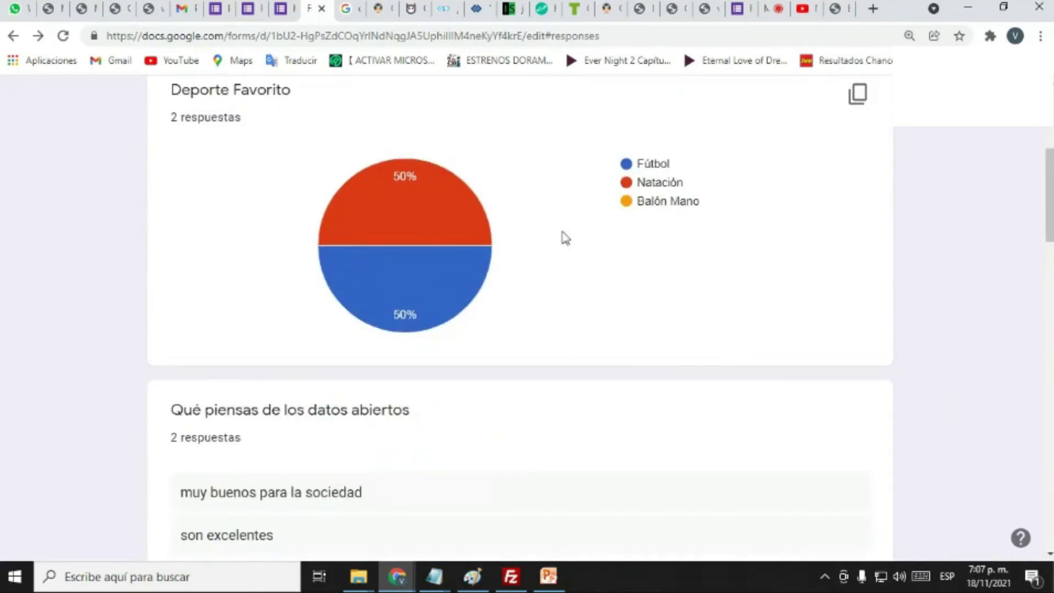
{"action": "mouse_move", "coordinate": [443, 205]}
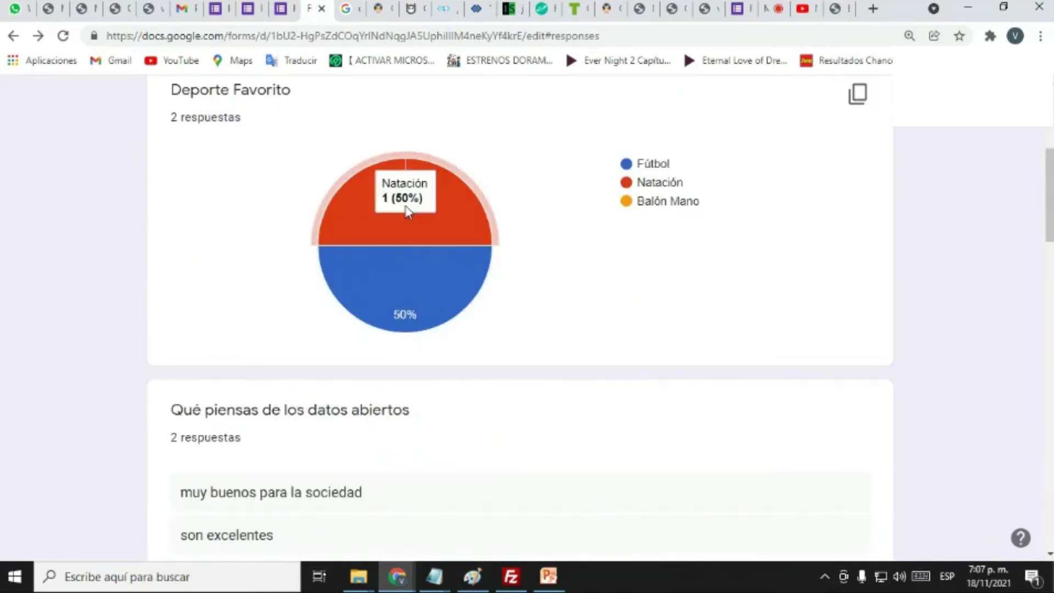
Step: Examine the Fútbol share in the "Deporte Favorito" chart and the bars of the "Platos que te gustan" chart
{"action": "mouse_move", "coordinate": [429, 281]}
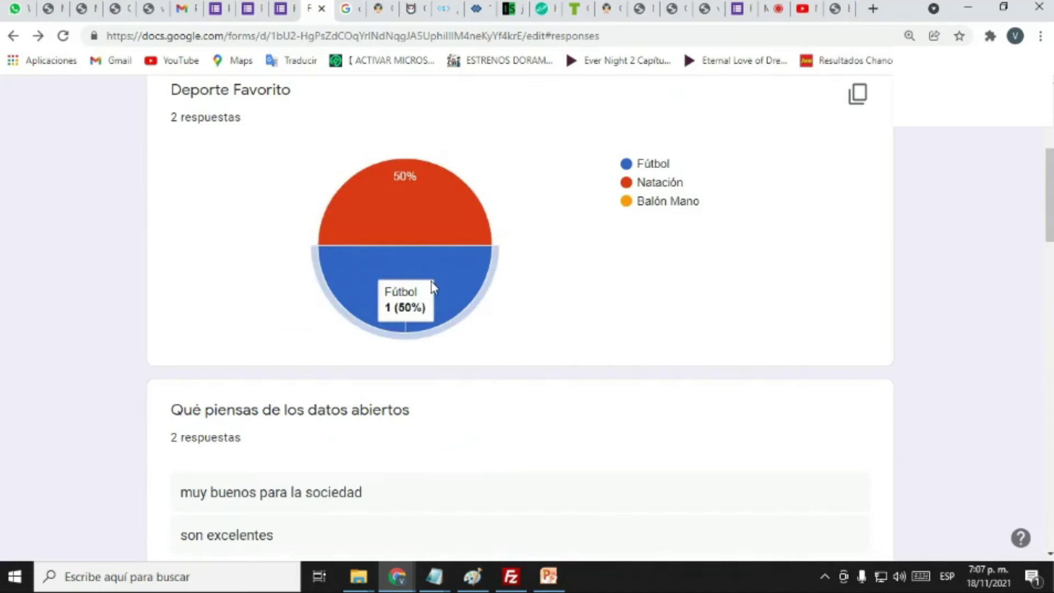
{"action": "scroll", "coordinate": [925, 261], "scroll_direction": "up", "scroll_amount": 6}
{"action": "scroll", "coordinate": [931, 245], "scroll_direction": "down", "scroll_amount": 9}
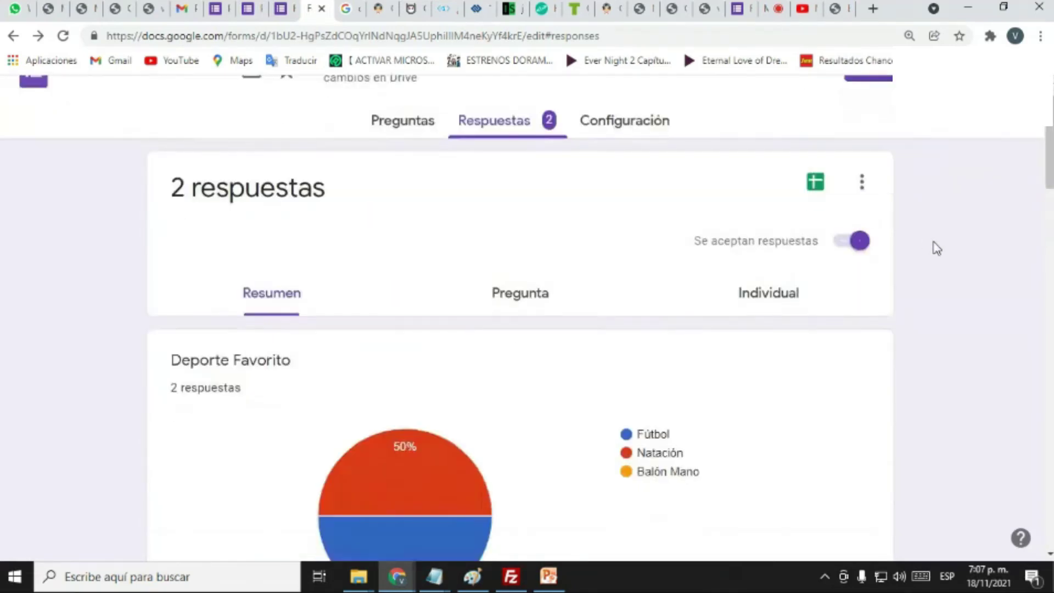
{"action": "scroll", "coordinate": [937, 248], "scroll_direction": "down", "scroll_amount": 4}
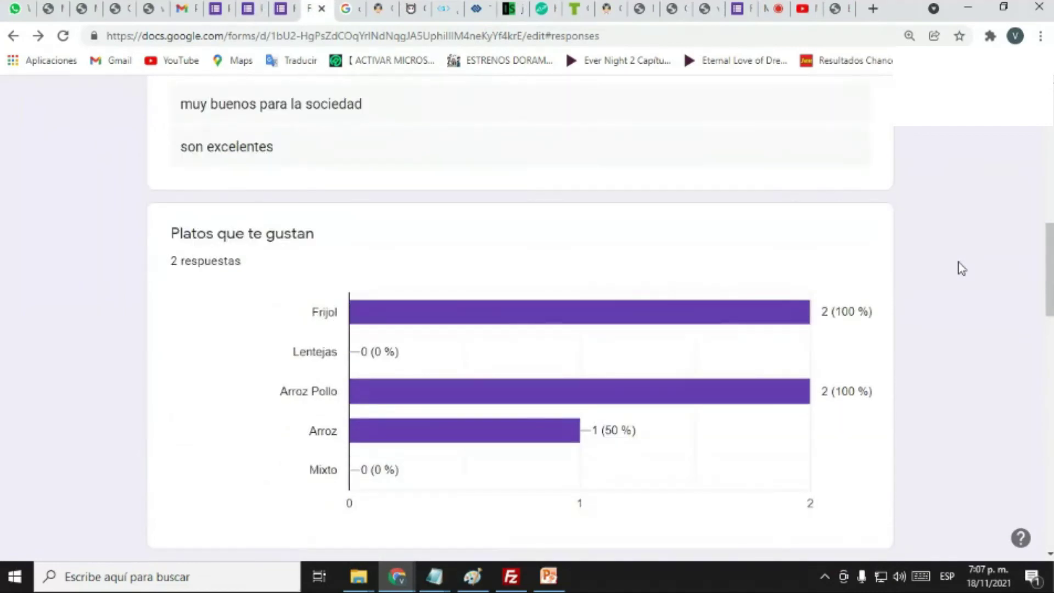
{"action": "scroll", "coordinate": [961, 267], "scroll_direction": "down", "scroll_amount": 3}
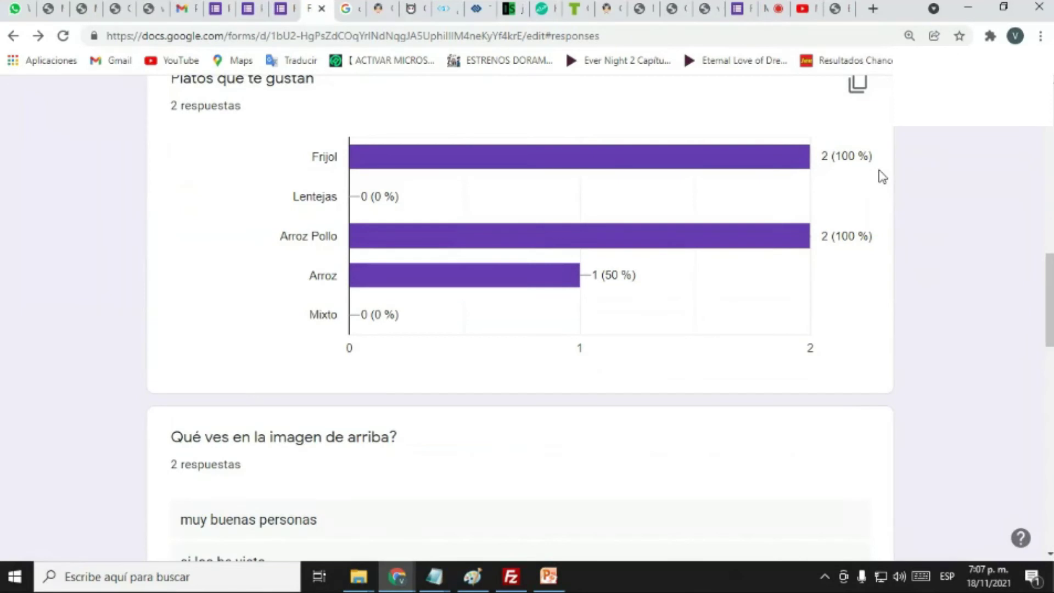
{"action": "mouse_move", "coordinate": [761, 170]}
{"action": "mouse_move", "coordinate": [459, 165]}
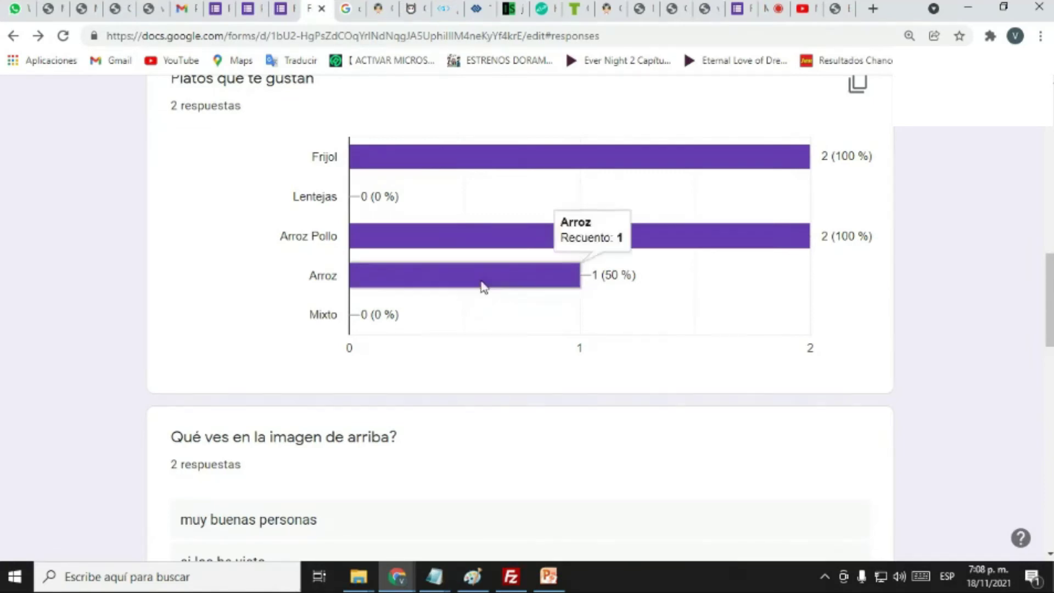
Step: Read the text answers to "Qué ves en la imagen de arriba?" and "Qué opinión tienes del video?" in the response summary
{"action": "scroll", "coordinate": [600, 311], "scroll_direction": "down", "scroll_amount": 5}
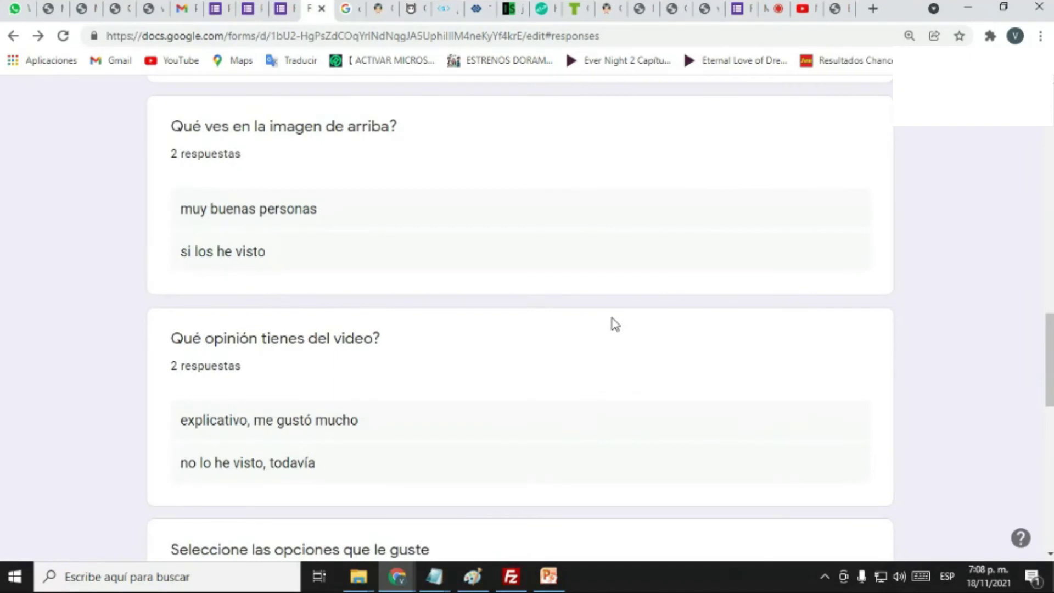
{"action": "scroll", "coordinate": [612, 319], "scroll_direction": "down", "scroll_amount": 1}
{"action": "scroll", "coordinate": [612, 319], "scroll_direction": "up", "scroll_amount": 2}
{"action": "scroll", "coordinate": [606, 326], "scroll_direction": "up", "scroll_amount": 1}
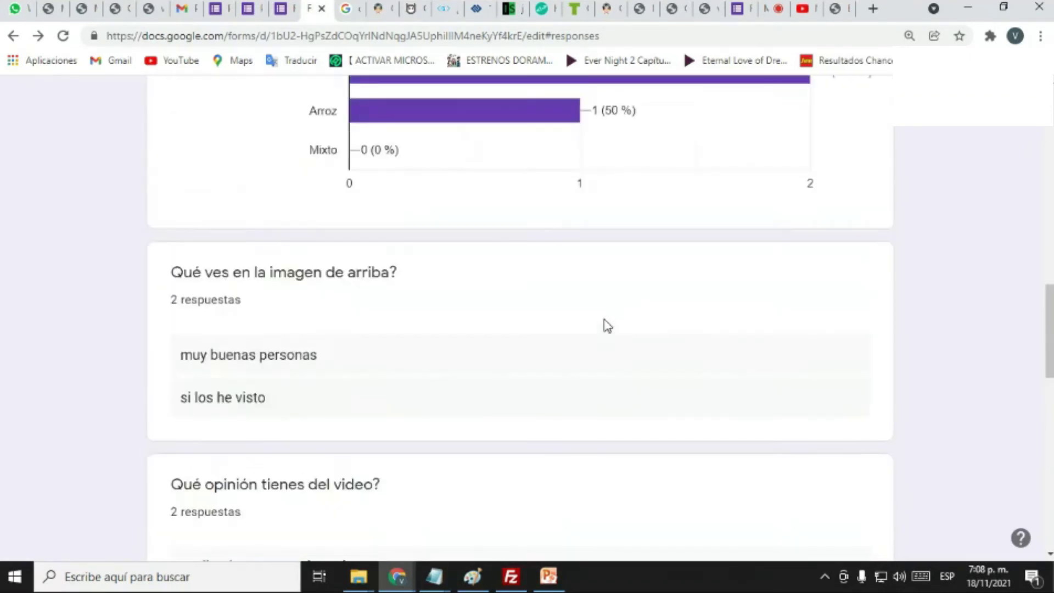
Step: Examine the "Seleccione las opciones que le guste" chart, checking the Ropa Casual and Ropa Deportiva bars
{"action": "scroll", "coordinate": [604, 327], "scroll_direction": "down", "scroll_amount": 7}
{"action": "scroll", "coordinate": [769, 355], "scroll_direction": "down", "scroll_amount": 2}
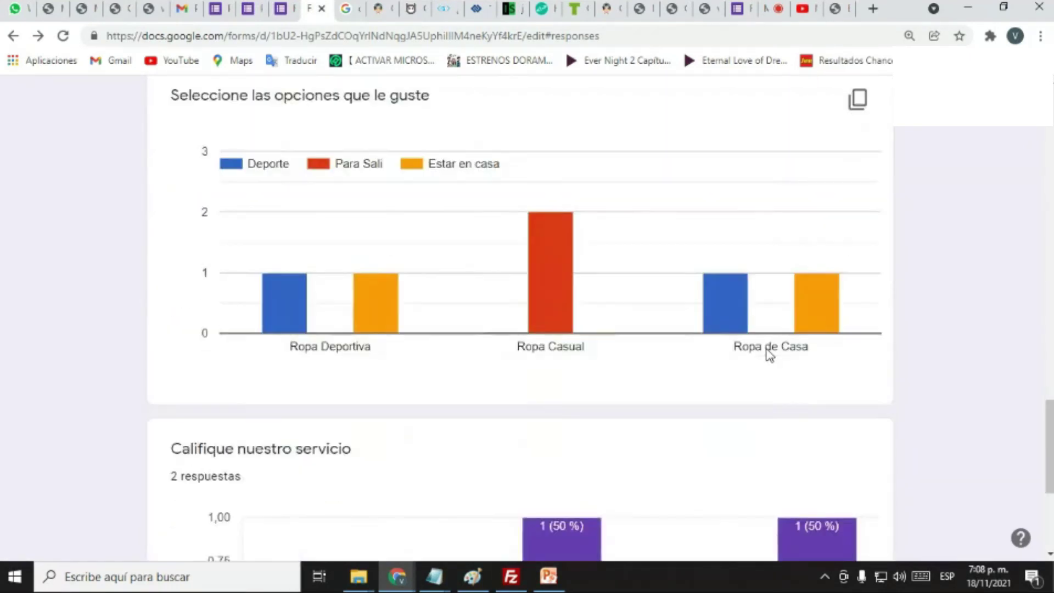
{"action": "scroll", "coordinate": [769, 355], "scroll_direction": "up", "scroll_amount": 1}
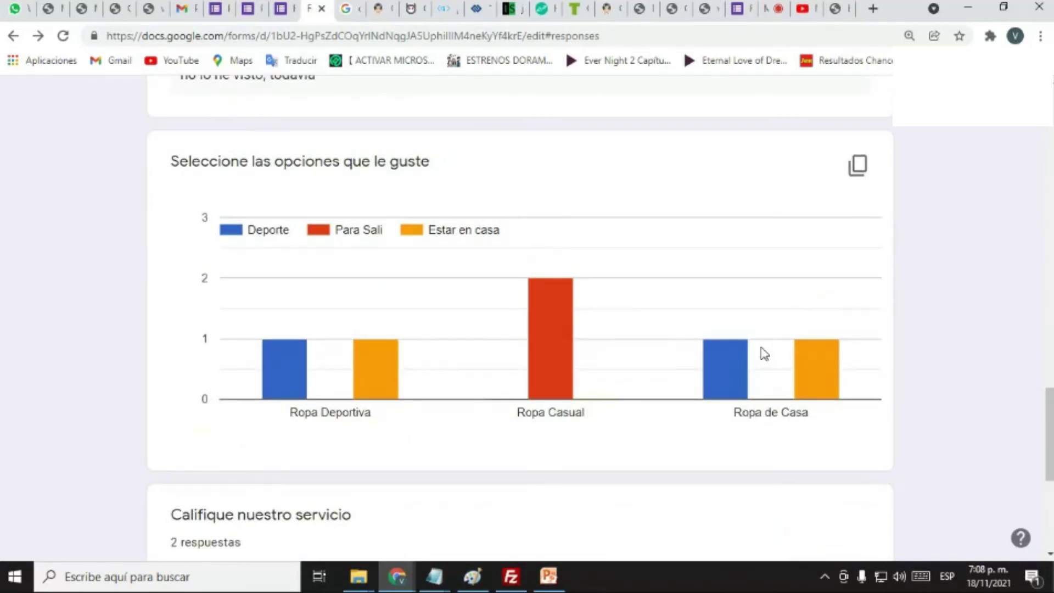
{"action": "mouse_move", "coordinate": [567, 345]}
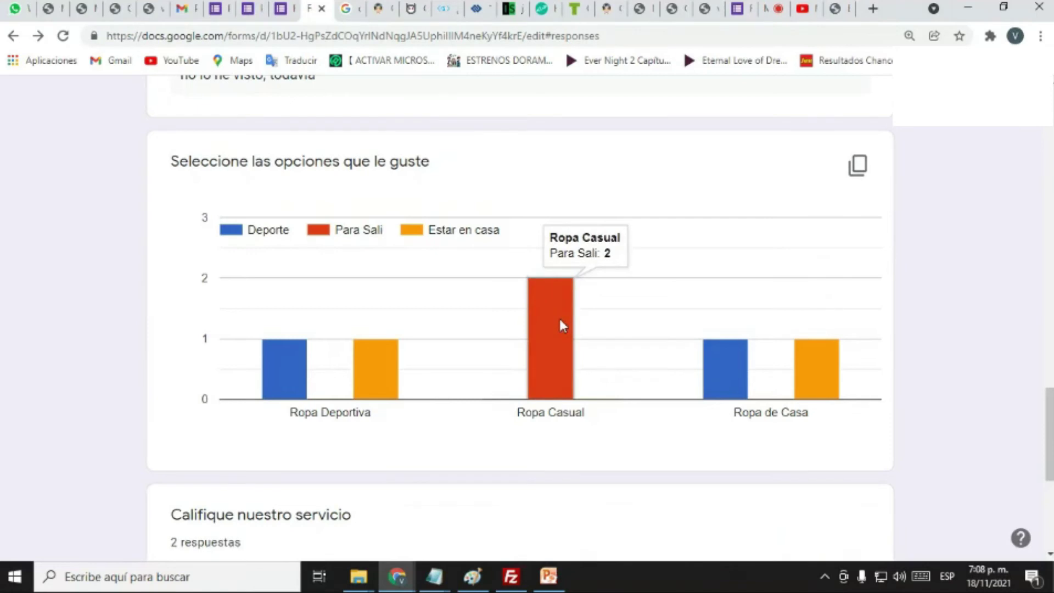
{"action": "mouse_move", "coordinate": [276, 373]}
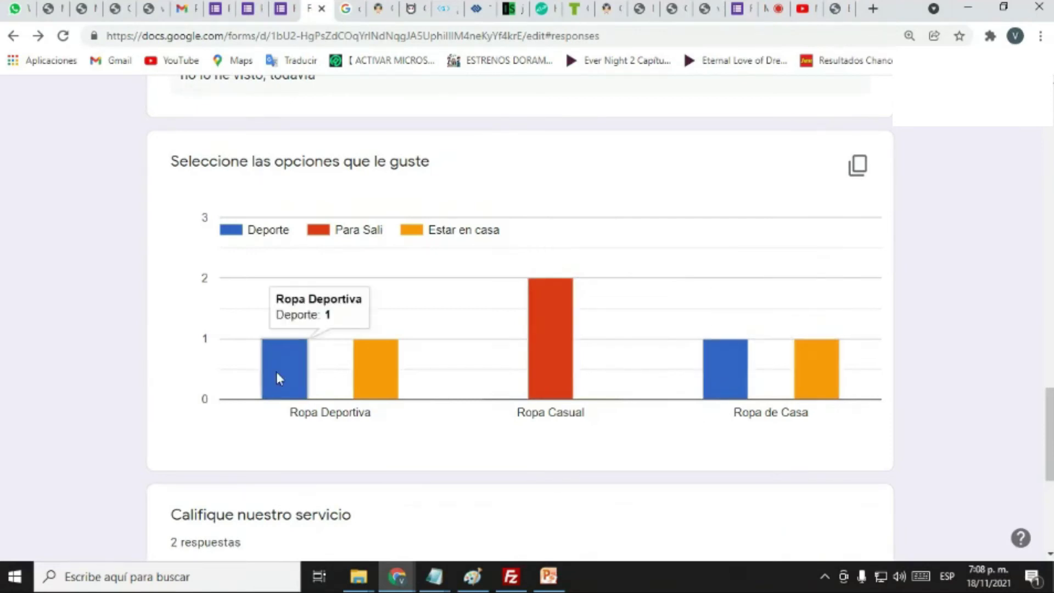
Step: Examine the "Califique nuestro servicio" chart, checking the bars for ratings 3 and 5
{"action": "scroll", "coordinate": [936, 356], "scroll_direction": "down", "scroll_amount": 4}
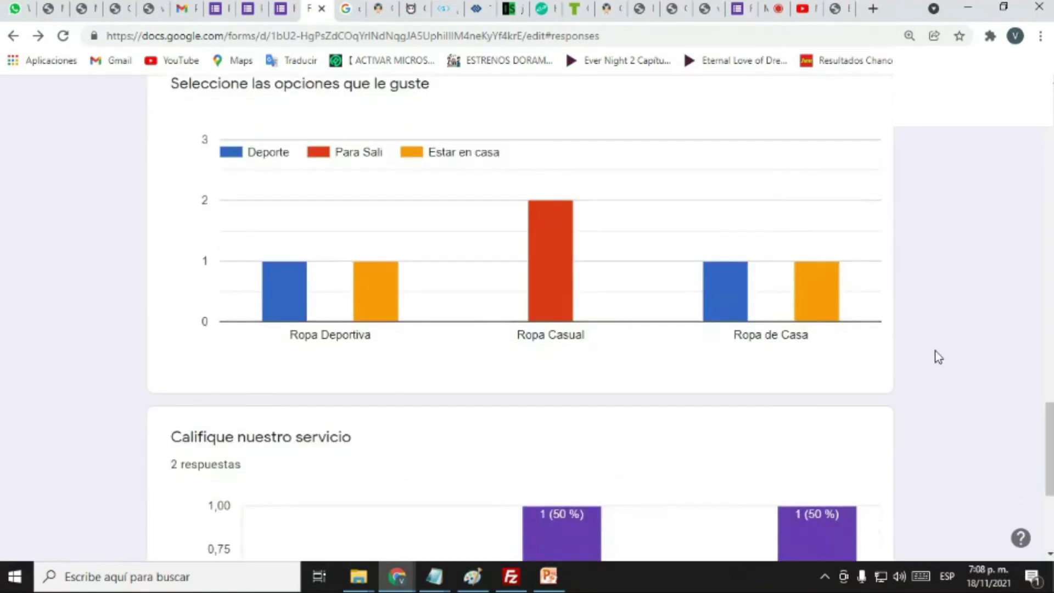
{"action": "scroll", "coordinate": [936, 358], "scroll_direction": "down", "scroll_amount": 2}
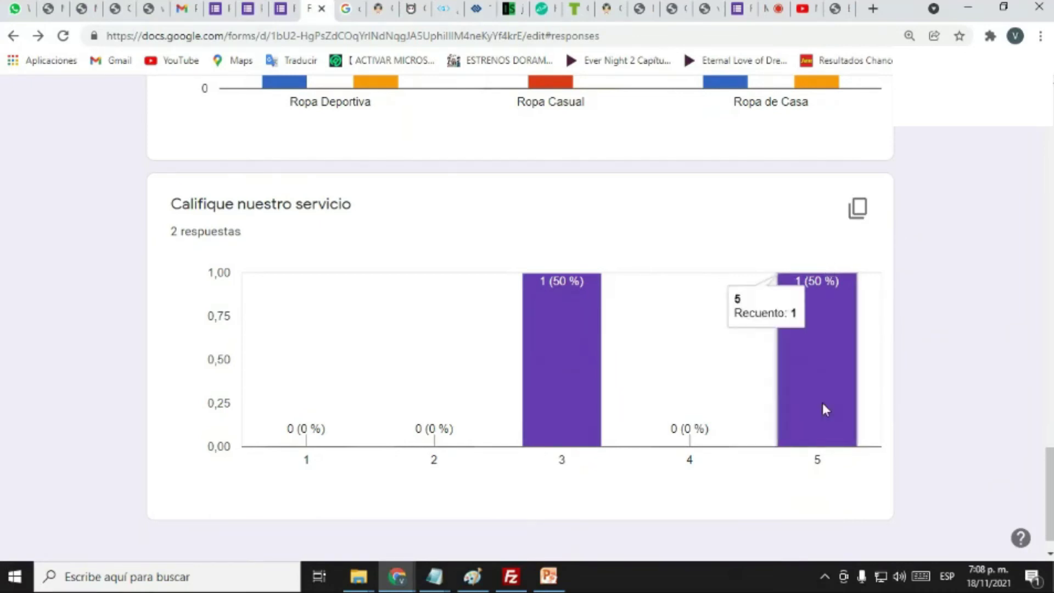
{"action": "mouse_move", "coordinate": [584, 303]}
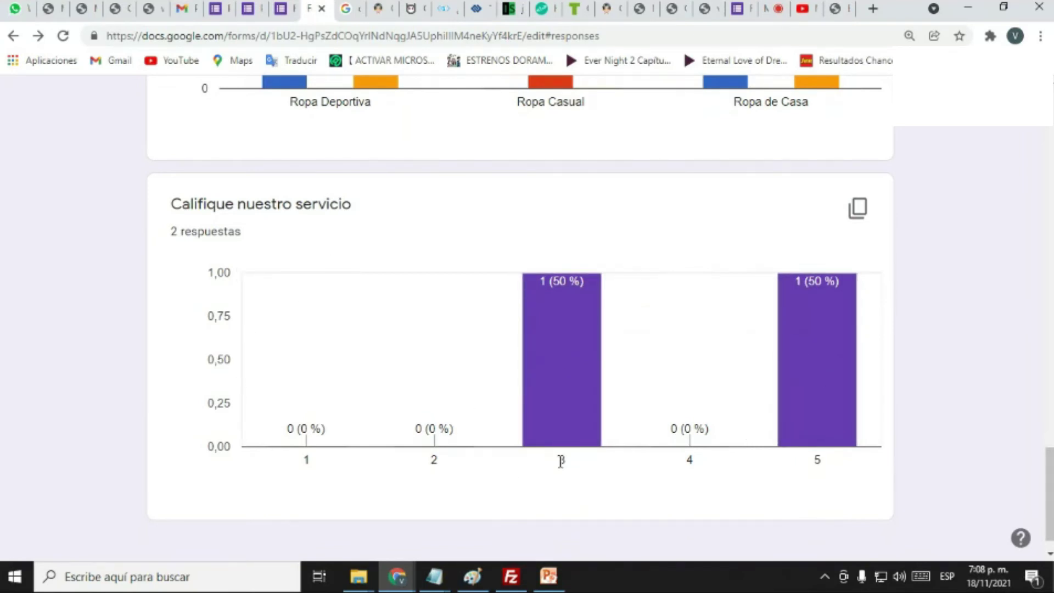
{"action": "scroll", "coordinate": [604, 419], "scroll_direction": "up", "scroll_amount": 4}
{"action": "scroll", "coordinate": [604, 419], "scroll_direction": "down", "scroll_amount": 3}
{"action": "scroll", "coordinate": [605, 419], "scroll_direction": "down", "scroll_amount": 1}
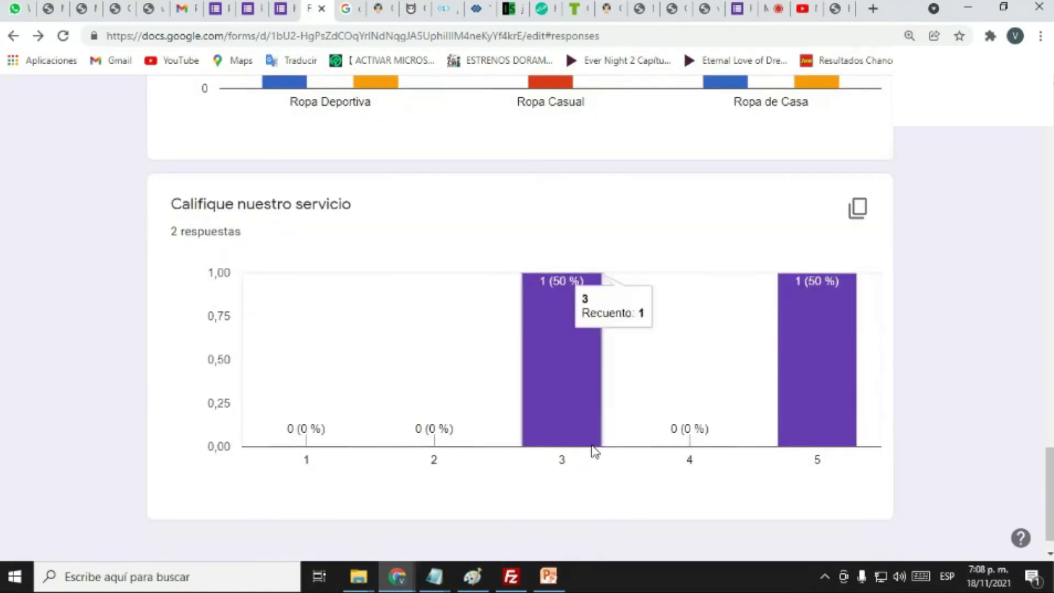
{"action": "mouse_move", "coordinate": [829, 333]}
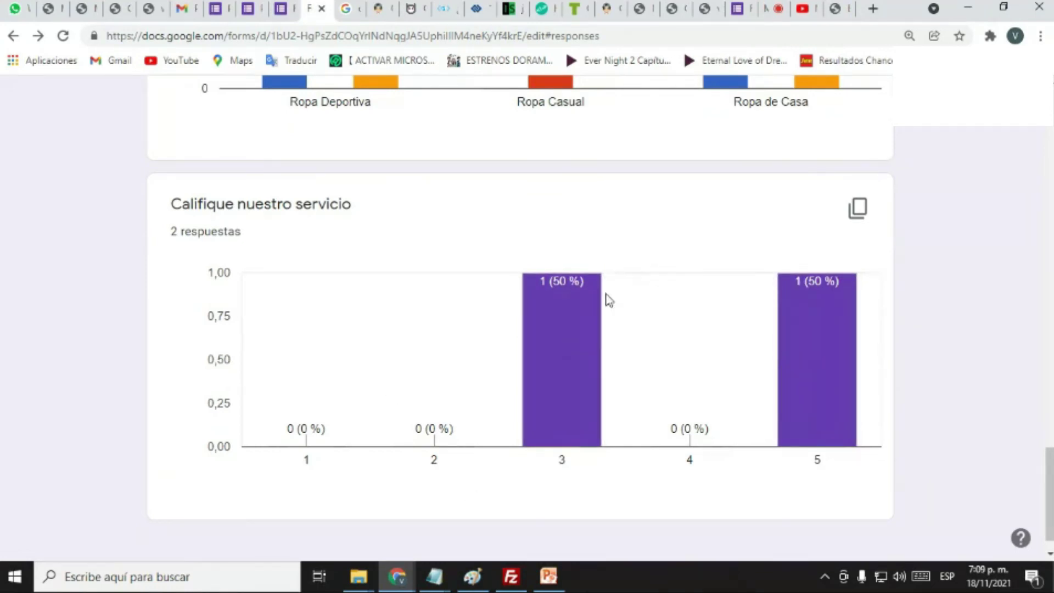
Step: Return from the response summary to the form's question editor
{"action": "scroll", "coordinate": [395, 386], "scroll_direction": "up", "scroll_amount": 20}
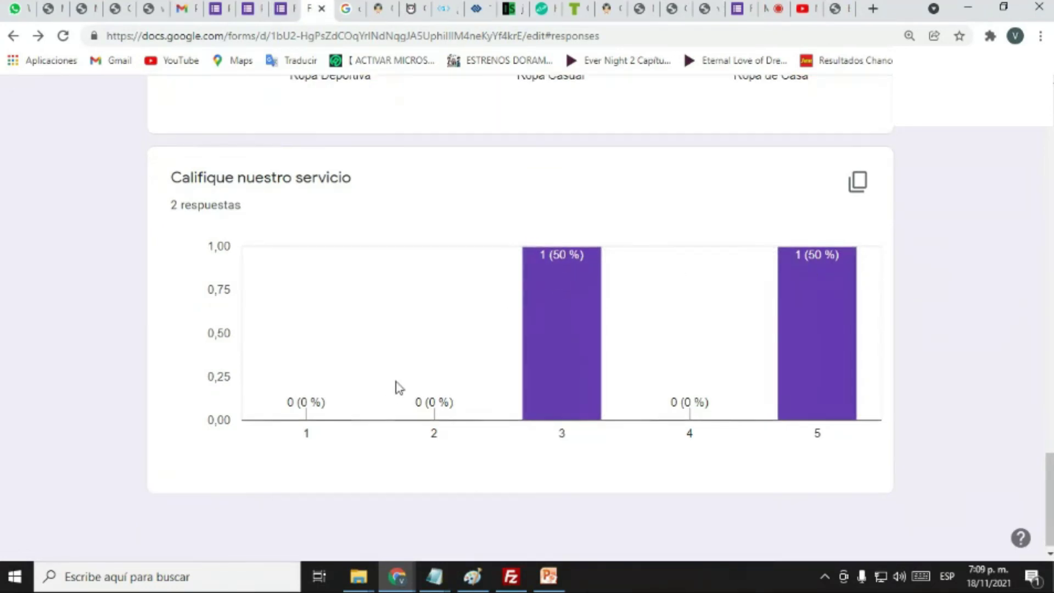
{"action": "scroll", "coordinate": [391, 423], "scroll_direction": "up", "scroll_amount": 2}
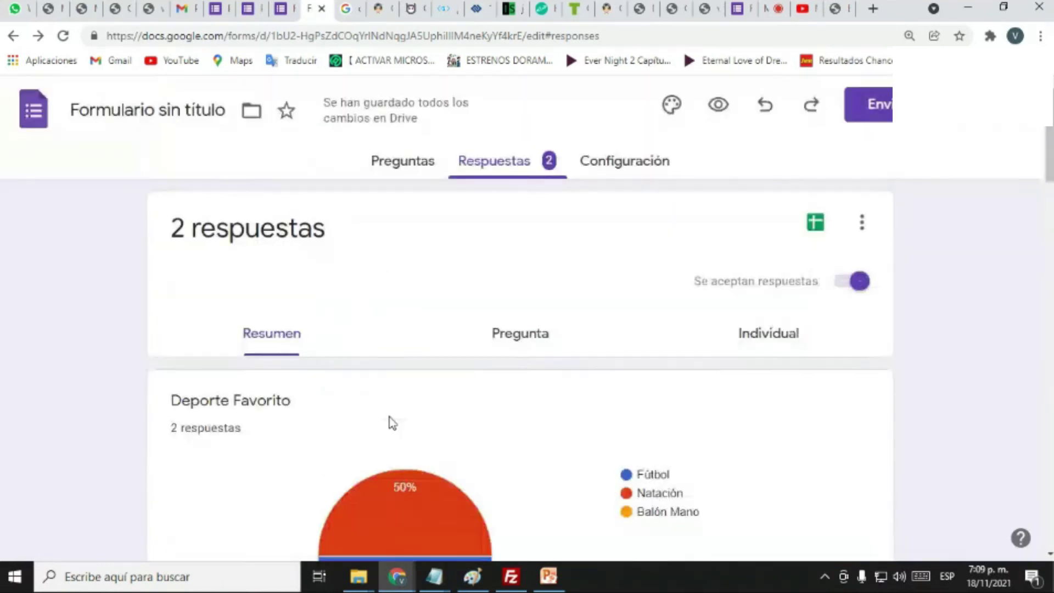
{"action": "left_click", "coordinate": [426, 160]}
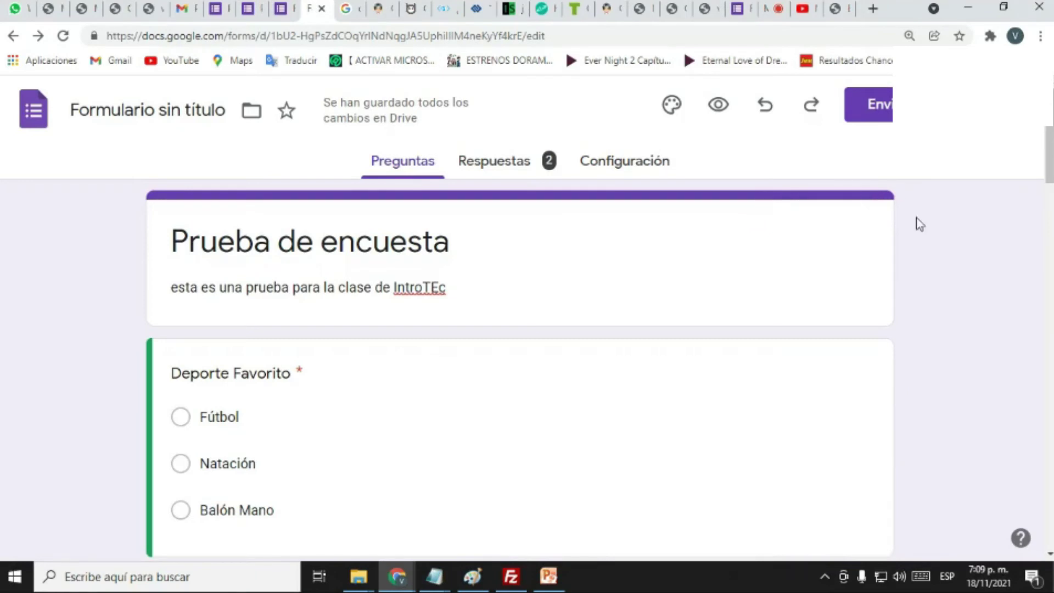
Step: Look through the other open "Prueba de encuesta" pages and come back to the form's question editor
{"action": "left_click", "coordinate": [222, 15]}
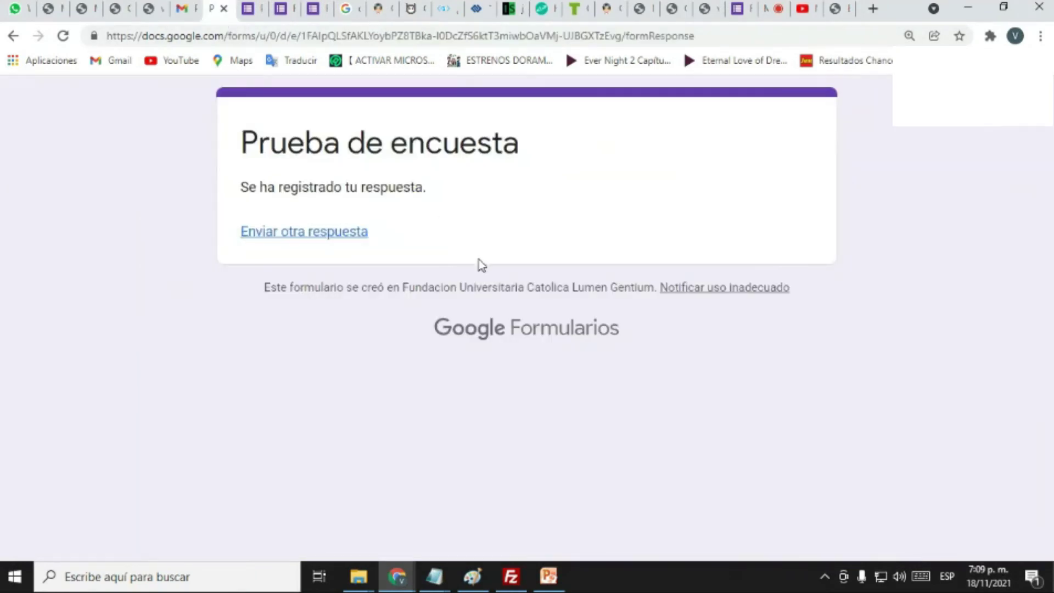
{"action": "left_click", "coordinate": [244, 13]}
{"action": "scroll", "coordinate": [537, 303], "scroll_direction": "up", "scroll_amount": 3}
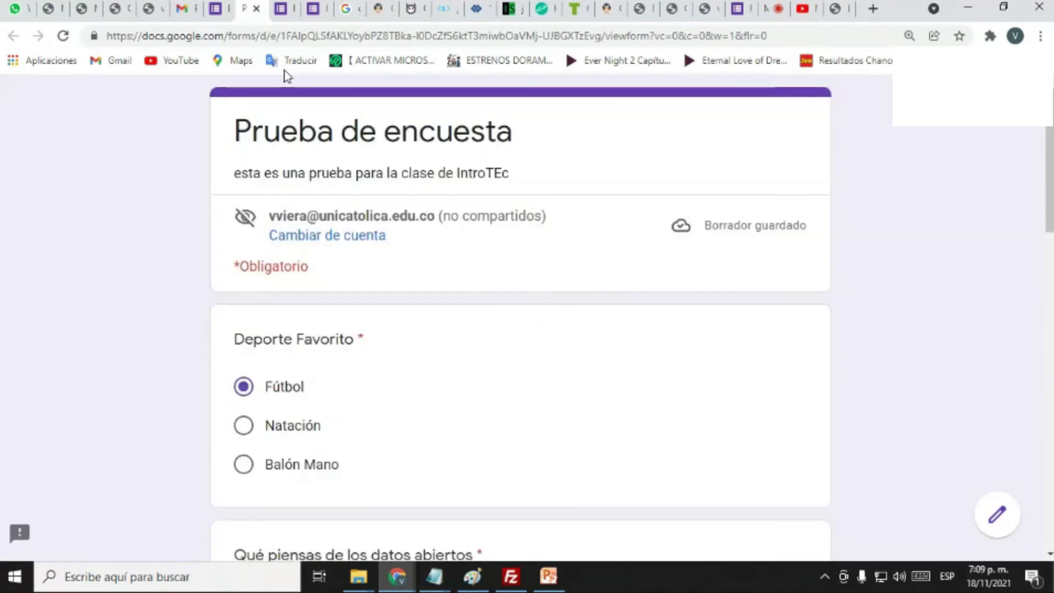
{"action": "left_click", "coordinate": [283, 16]}
{"action": "scroll", "coordinate": [471, 137], "scroll_direction": "up", "scroll_amount": 2}
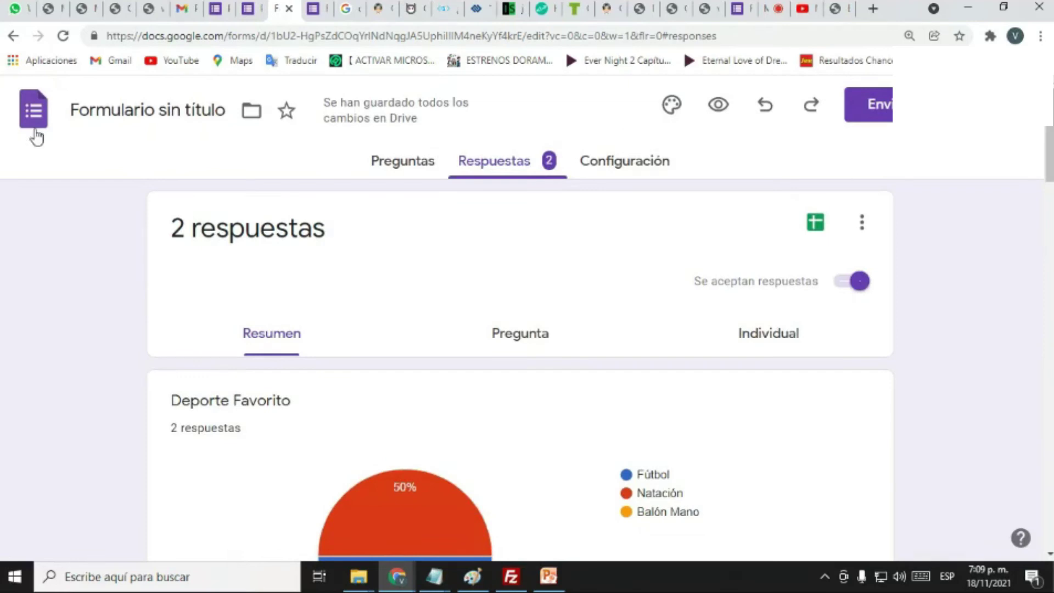
{"action": "left_click", "coordinate": [11, 35]}
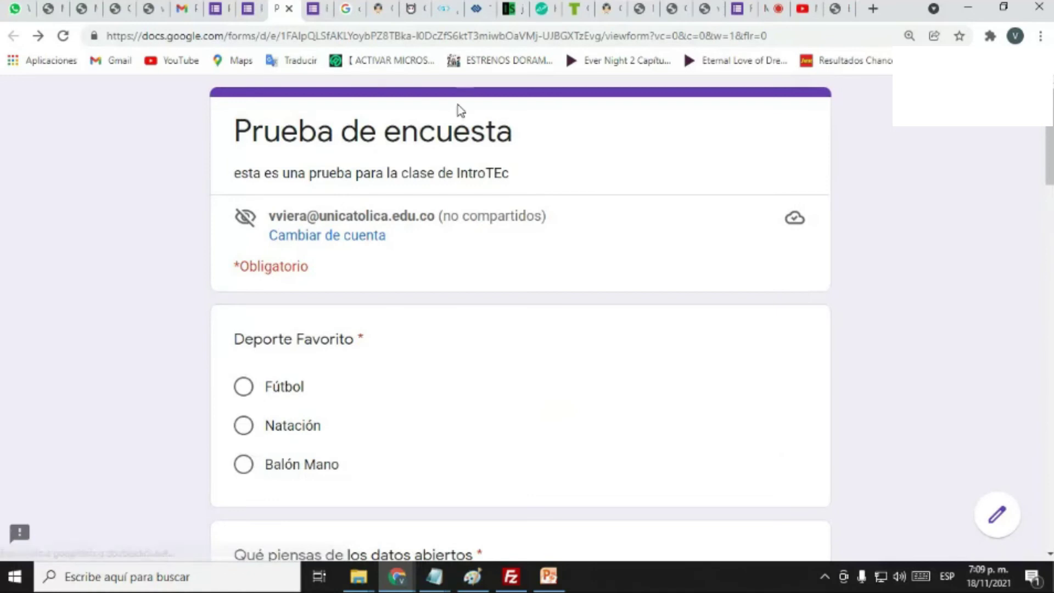
{"action": "left_click", "coordinate": [216, 10]}
{"action": "left_click", "coordinate": [248, 10]}
{"action": "left_click", "coordinate": [285, 12]}
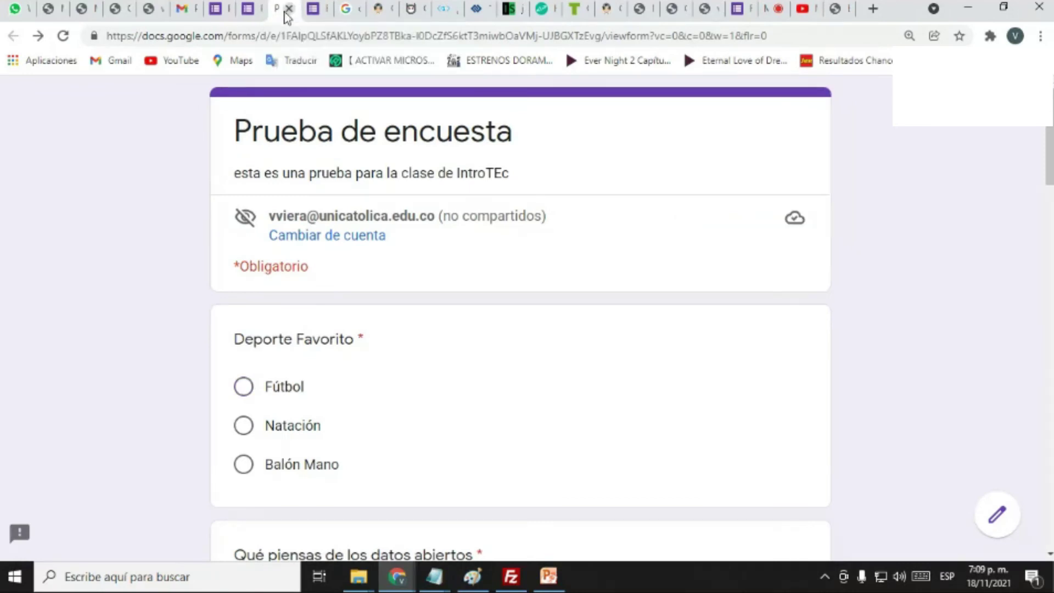
{"action": "left_click", "coordinate": [314, 14]}
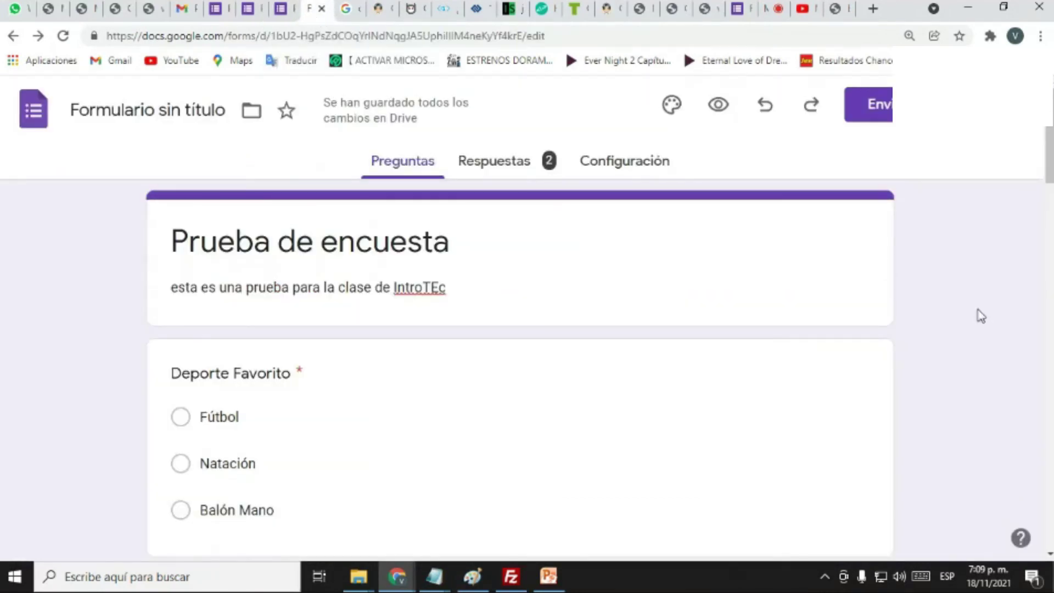
Step: Review the form's questions and open the "Seleccione las opciones que le guste" grid to check its rows and columns
{"action": "scroll", "coordinate": [796, 418], "scroll_direction": "down", "scroll_amount": 15}
{"action": "scroll", "coordinate": [983, 467], "scroll_direction": "down", "scroll_amount": 13}
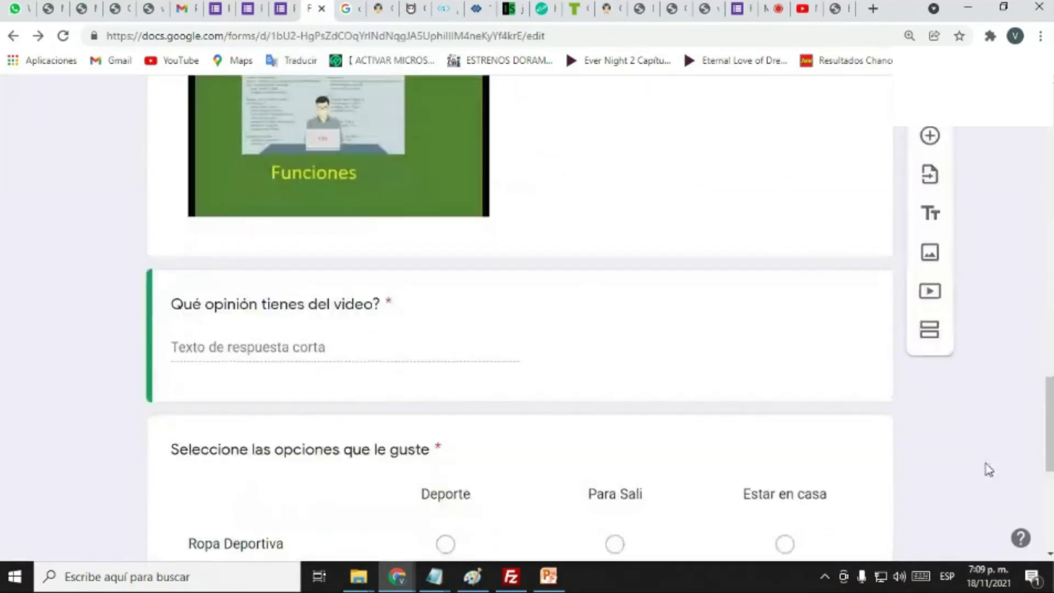
{"action": "scroll", "coordinate": [988, 469], "scroll_direction": "up", "scroll_amount": 2}
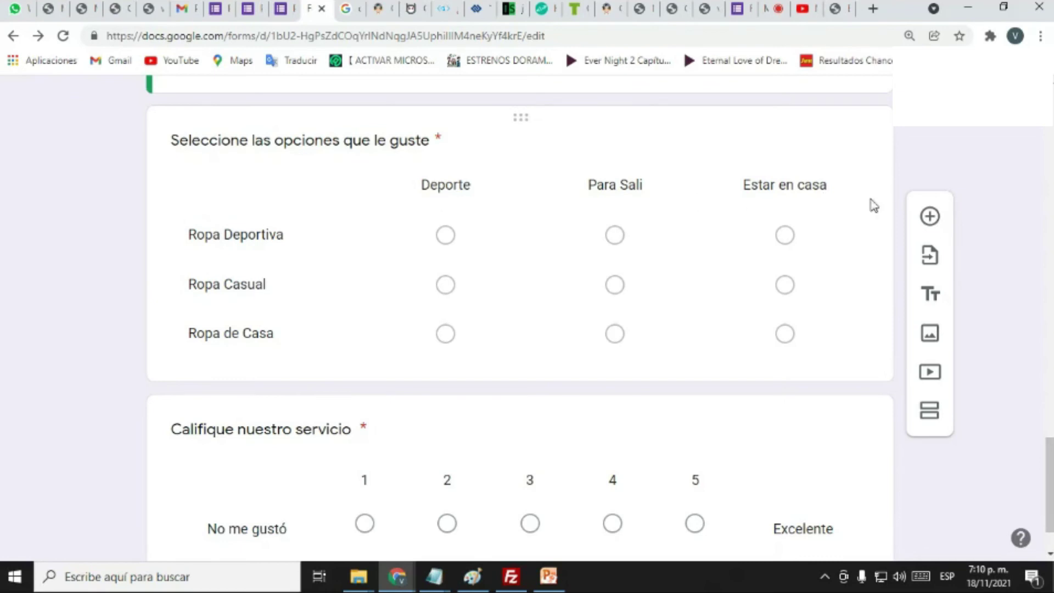
{"action": "left_click", "coordinate": [616, 242]}
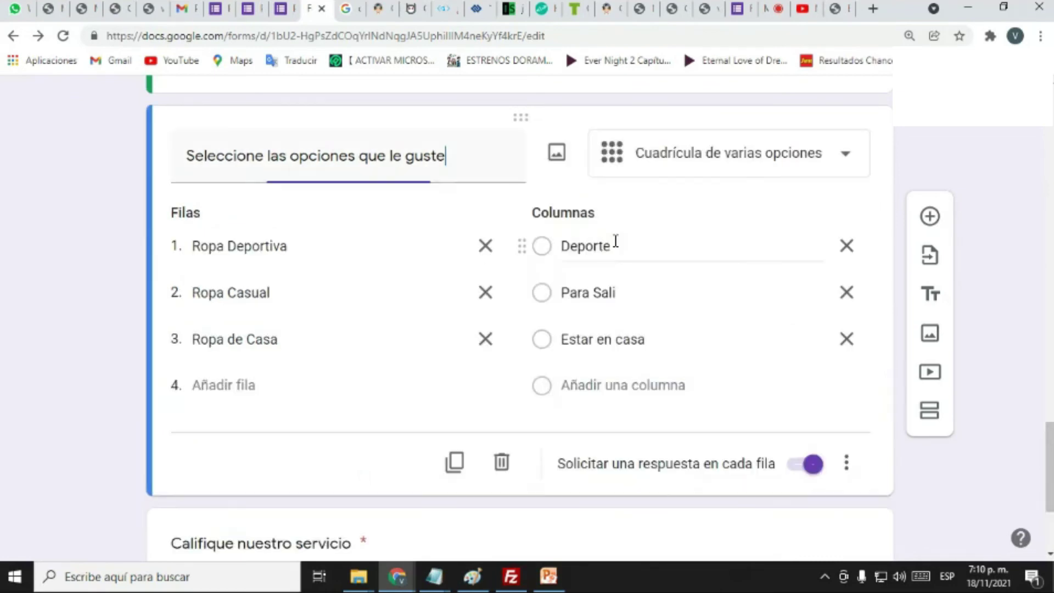
{"action": "left_click", "coordinate": [912, 493]}
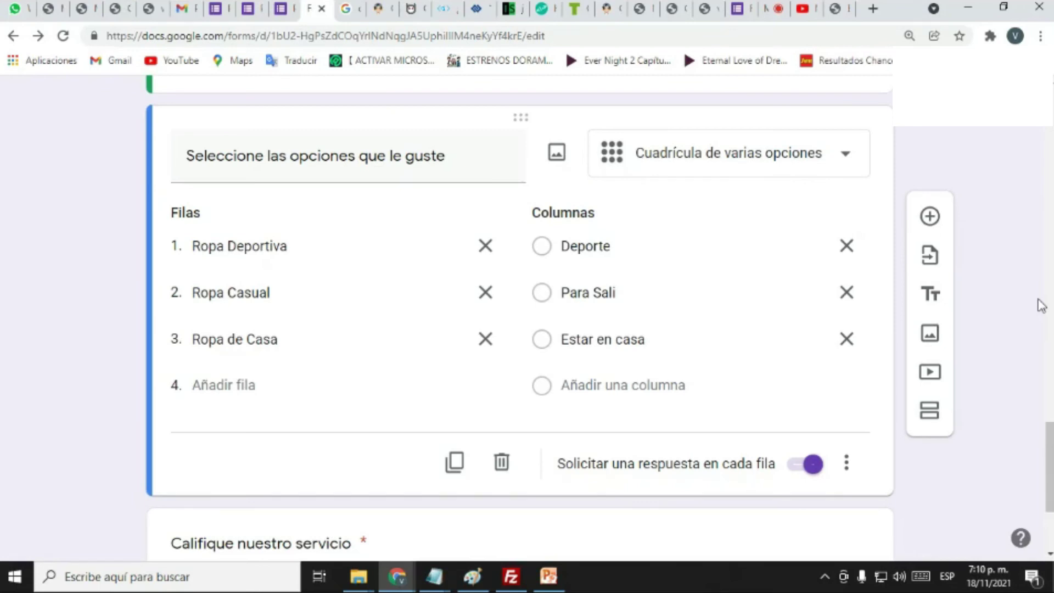
{"action": "left_click_drag", "start_coordinate": [1050, 503], "coordinate": [1049, 187]}
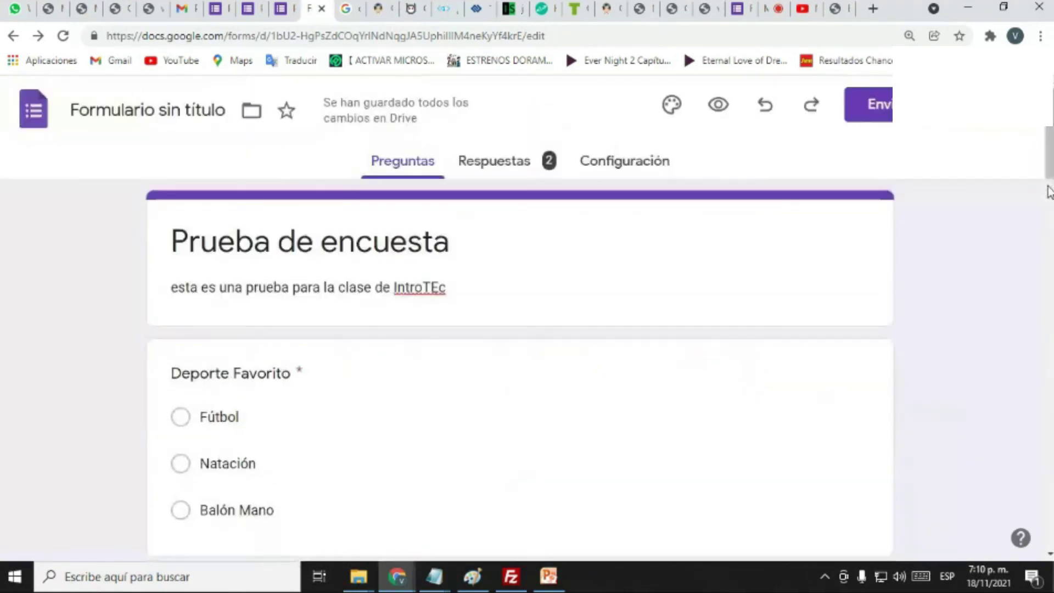
Step: Open the individual responses and examine all the answers in the first one
{"action": "left_click", "coordinate": [500, 173]}
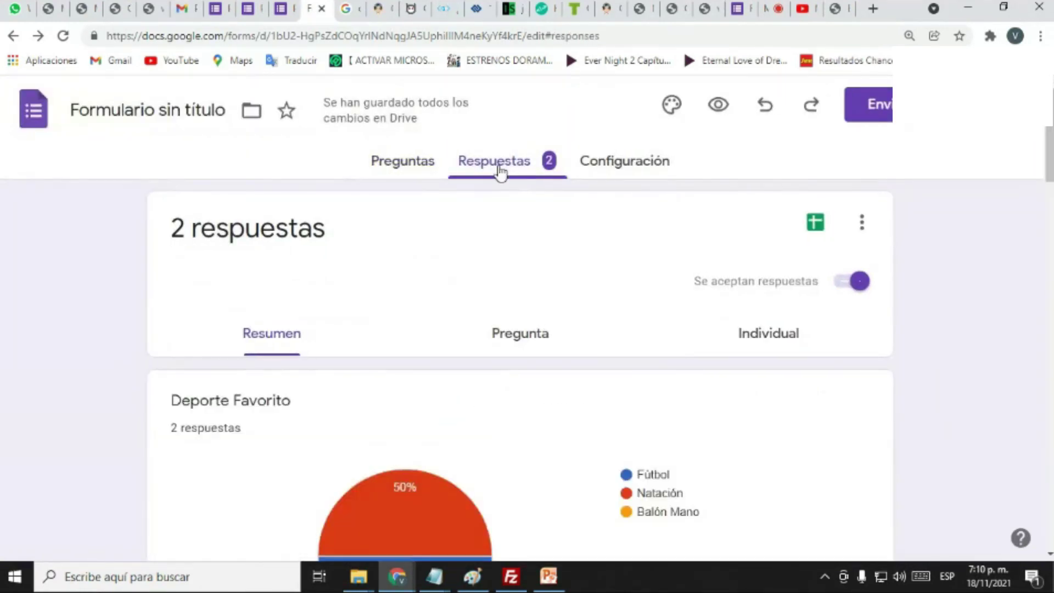
{"action": "left_click", "coordinate": [760, 345]}
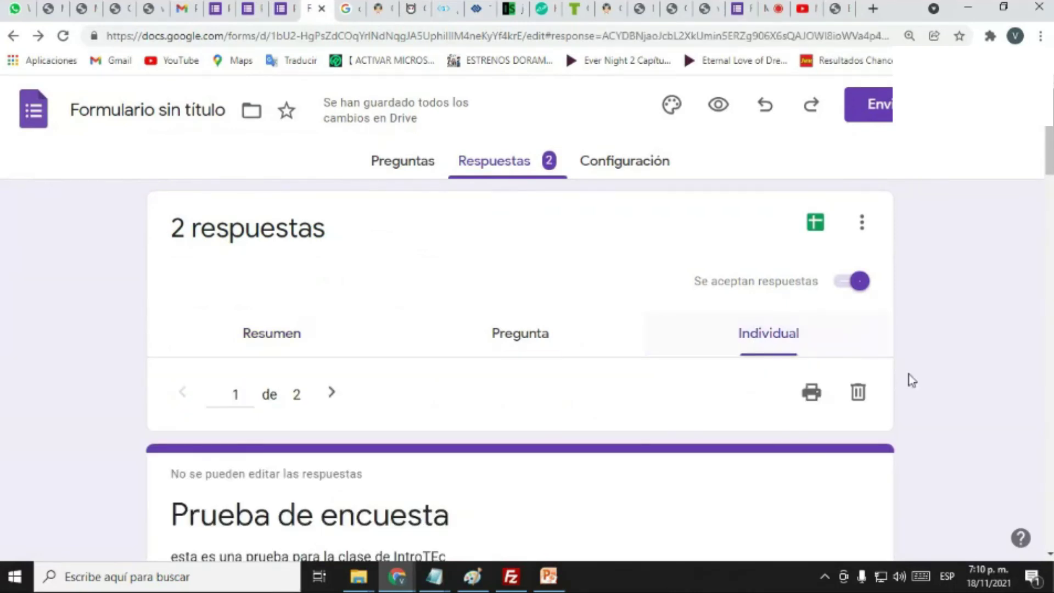
{"action": "scroll", "coordinate": [967, 377], "scroll_direction": "down", "scroll_amount": 7}
{"action": "scroll", "coordinate": [982, 379], "scroll_direction": "down", "scroll_amount": 17}
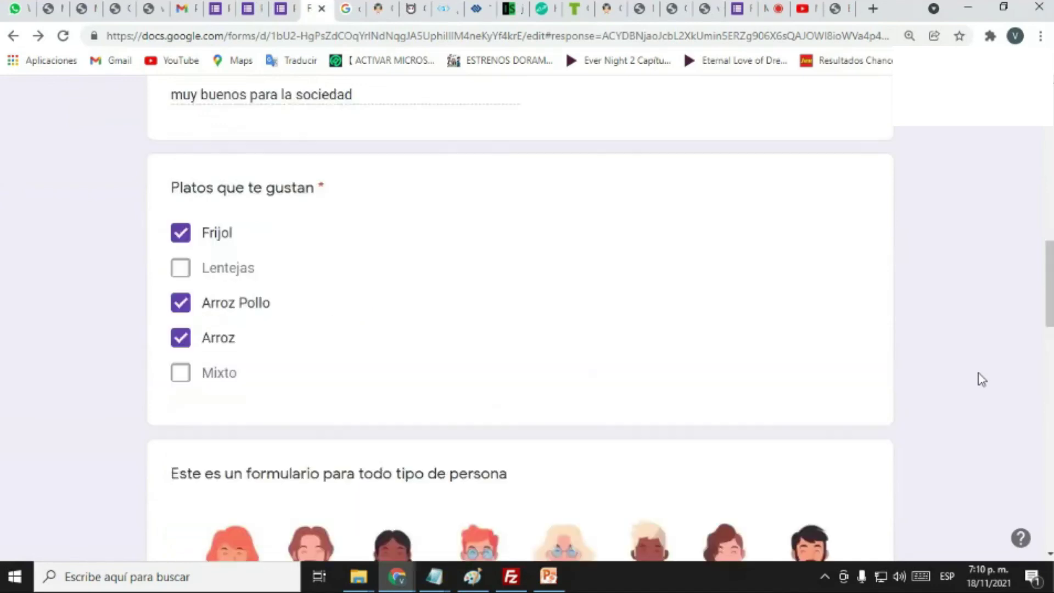
{"action": "scroll", "coordinate": [980, 378], "scroll_direction": "down", "scroll_amount": 13}
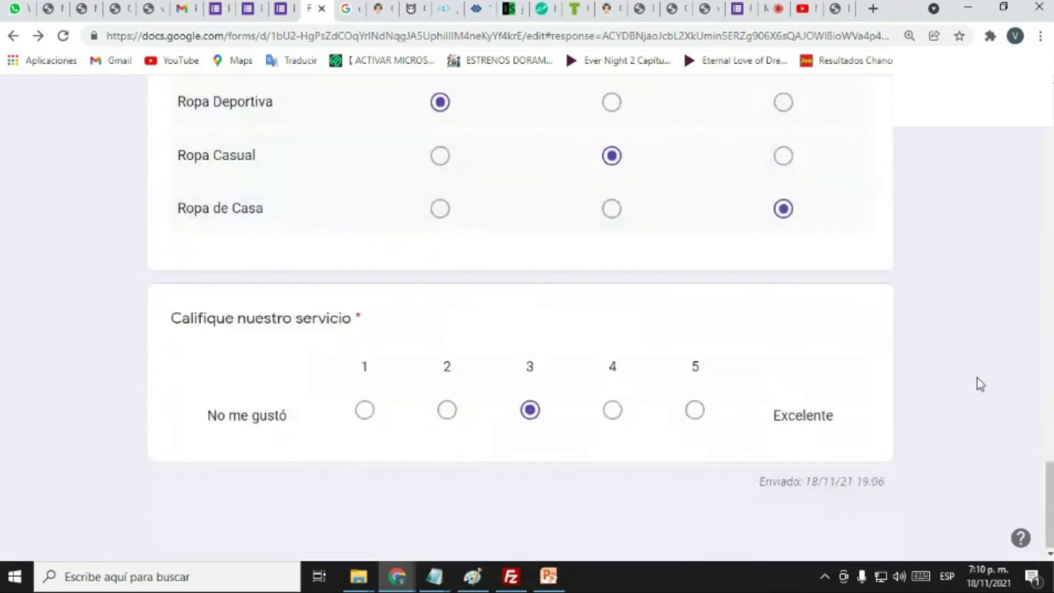
{"action": "scroll", "coordinate": [979, 378], "scroll_direction": "up", "scroll_amount": 3}
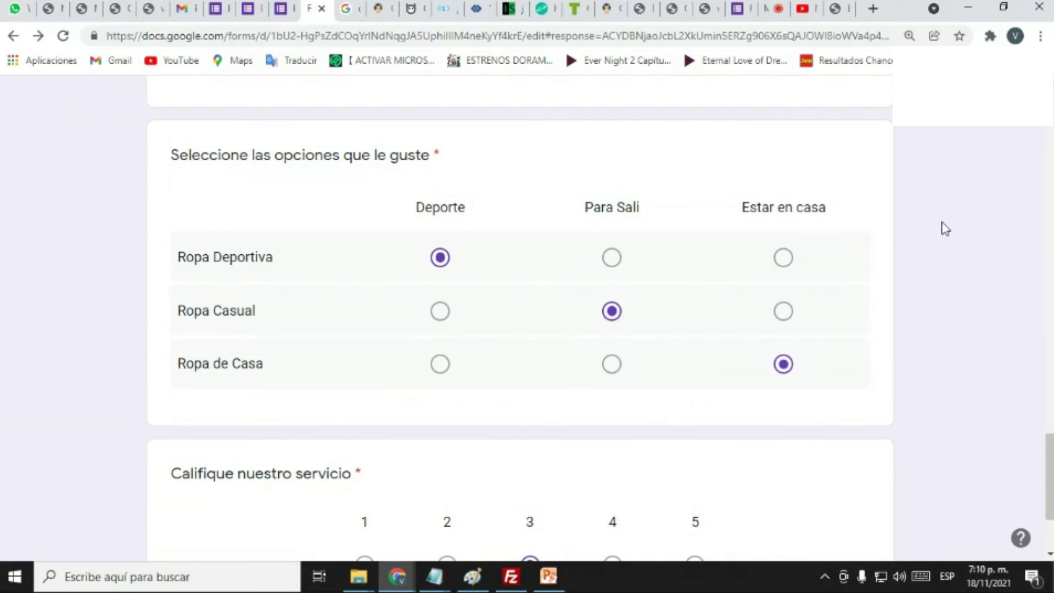
Step: Check the clothing grid and "Califique nuestro servicio" answers at the end of the first individual response
{"action": "scroll", "coordinate": [949, 286], "scroll_direction": "down", "scroll_amount": 1}
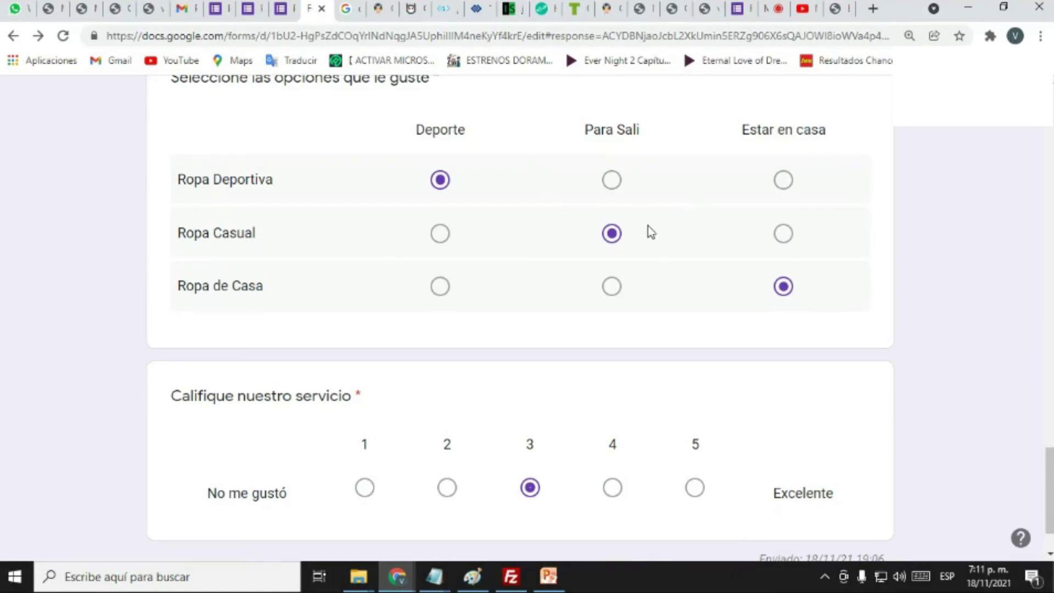
{"action": "scroll", "coordinate": [972, 450], "scroll_direction": "down", "scroll_amount": 2}
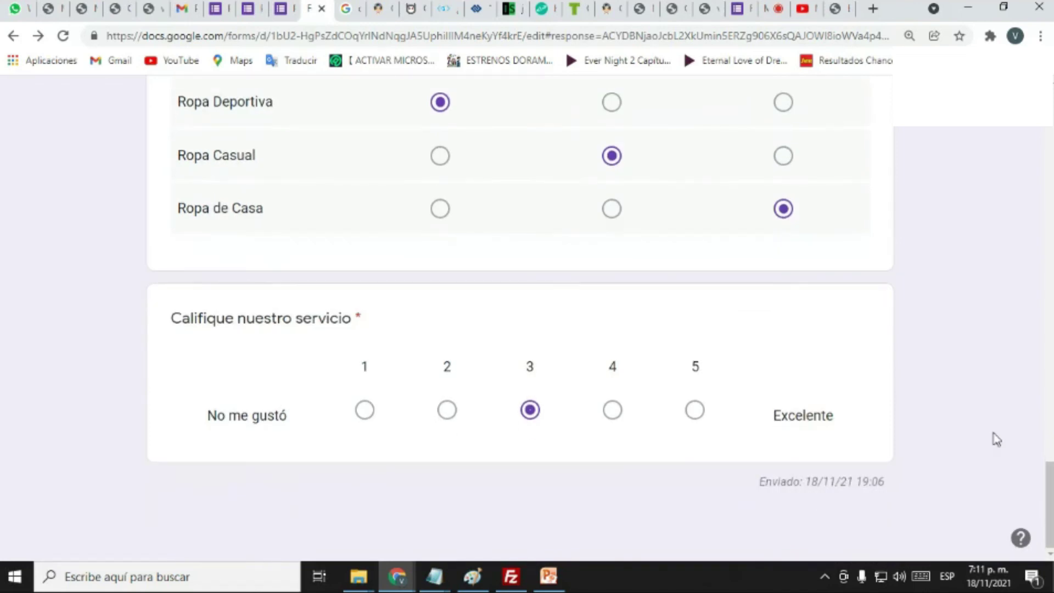
{"action": "scroll", "coordinate": [994, 438], "scroll_direction": "up", "scroll_amount": 10}
{"action": "scroll", "coordinate": [999, 437], "scroll_direction": "up", "scroll_amount": 15}
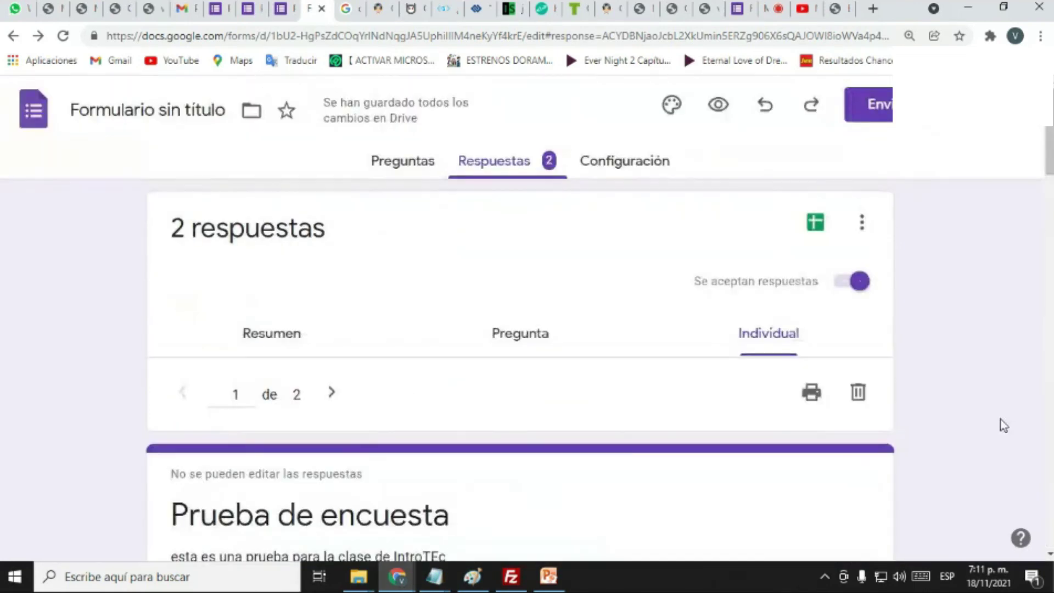
Step: Return to the question editor and add a "Desplegable" question above "Califique nuestro servicio"
{"action": "left_click", "coordinate": [405, 164]}
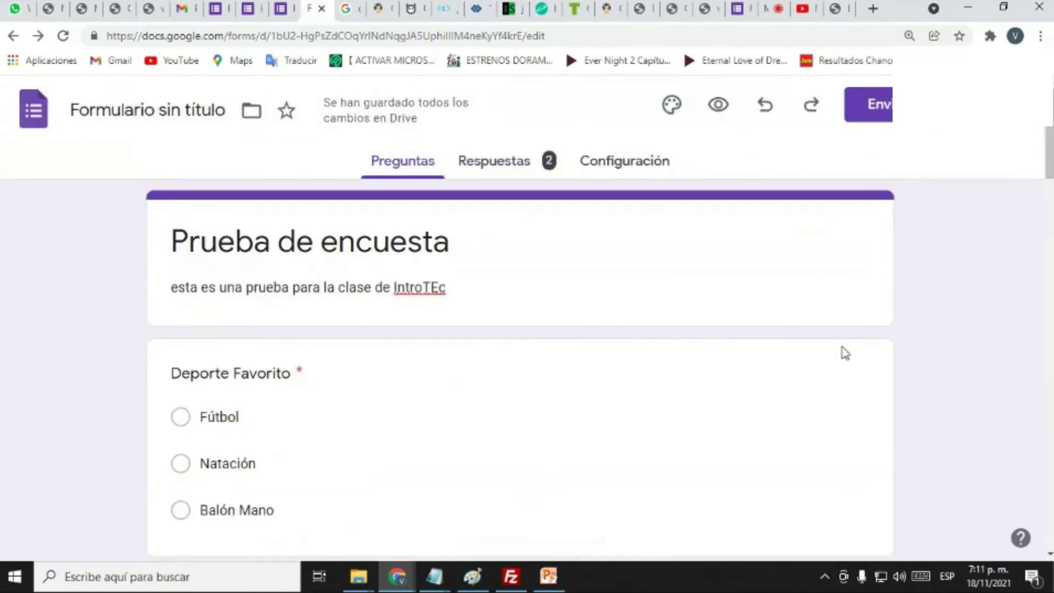
{"action": "scroll", "coordinate": [955, 426], "scroll_direction": "down", "scroll_amount": 8}
{"action": "scroll", "coordinate": [958, 426], "scroll_direction": "up", "scroll_amount": 3}
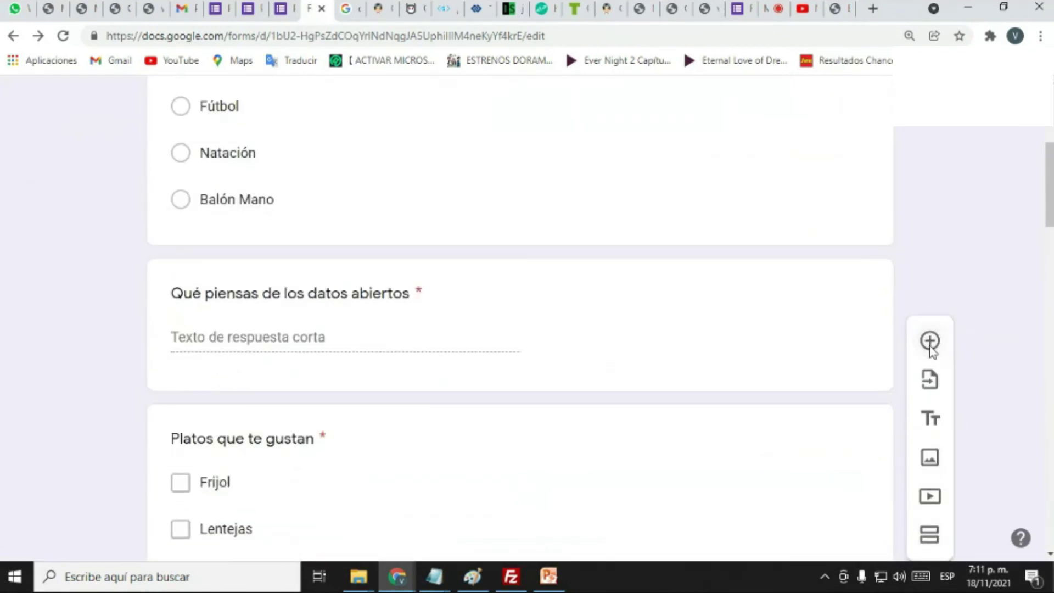
{"action": "scroll", "coordinate": [820, 393], "scroll_direction": "down", "scroll_amount": 15}
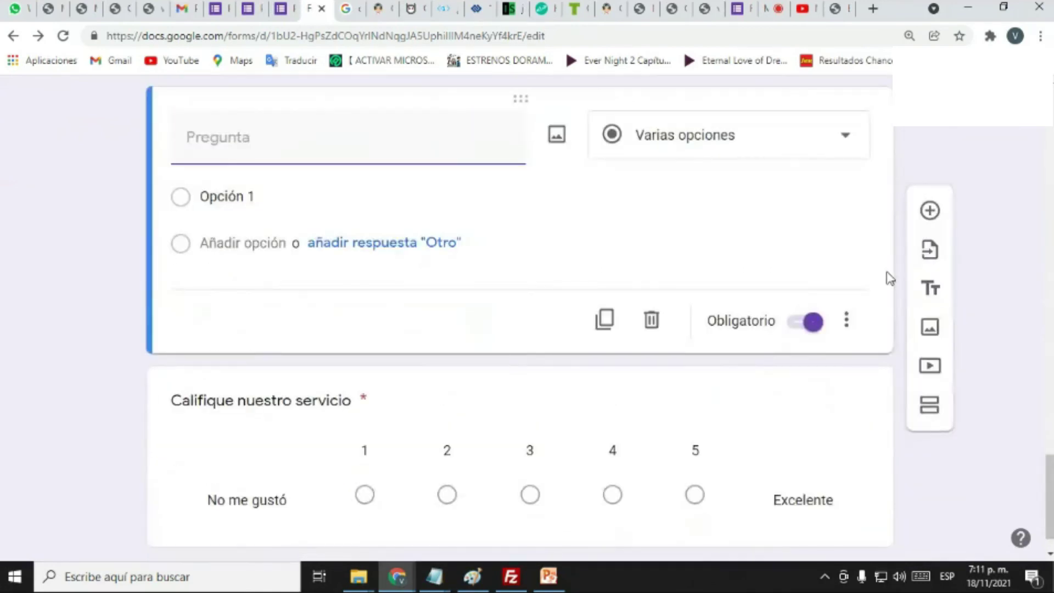
{"action": "left_click", "coordinate": [850, 144]}
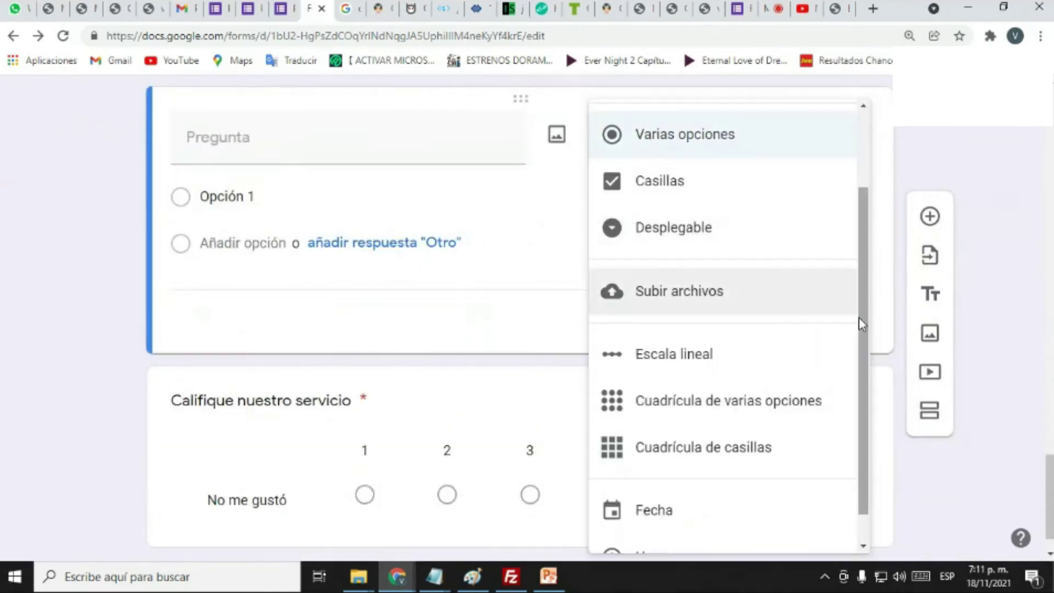
{"action": "scroll", "coordinate": [857, 324], "scroll_direction": "down", "scroll_amount": 1}
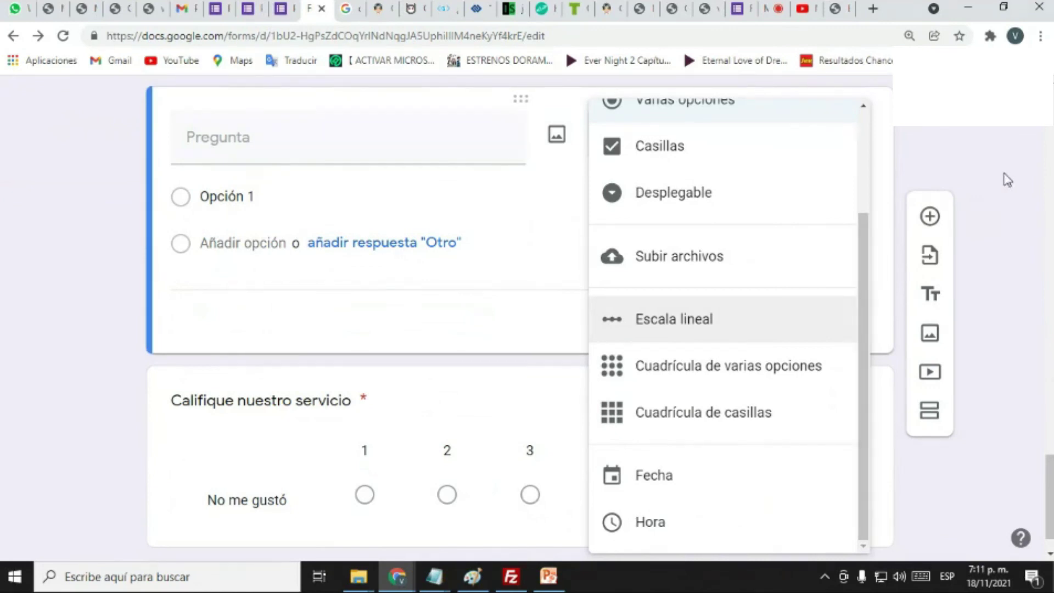
{"action": "left_click", "coordinate": [648, 193]}
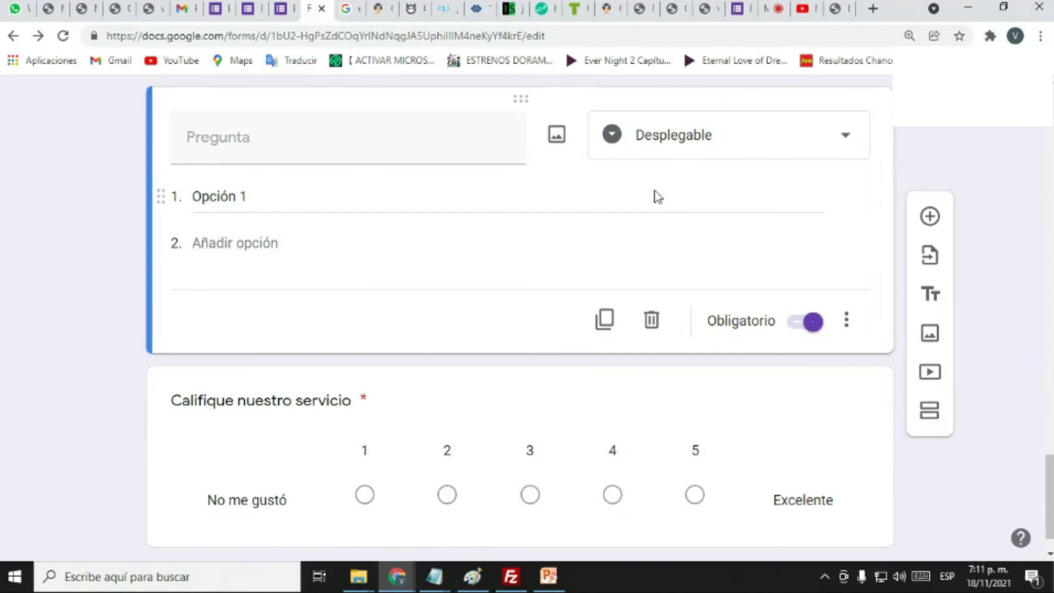
Step: Title the new dropdown question "seleccione los zapatos ideales" and name its first option "con tacón"
{"action": "left_click", "coordinate": [283, 200]}
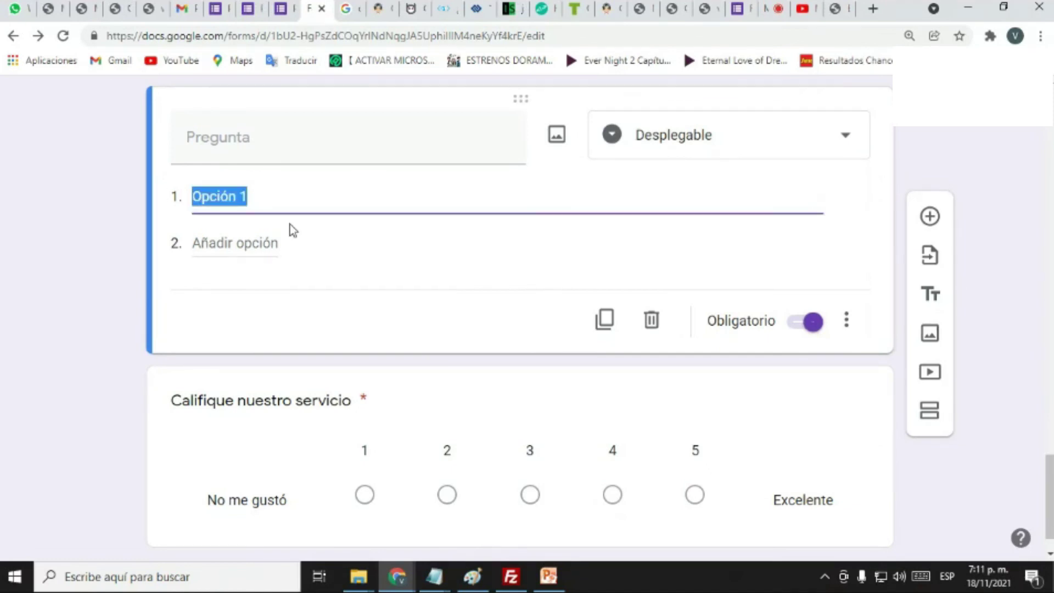
{"action": "left_click", "coordinate": [271, 146]}
{"action": "type", "text": "seleccione "}
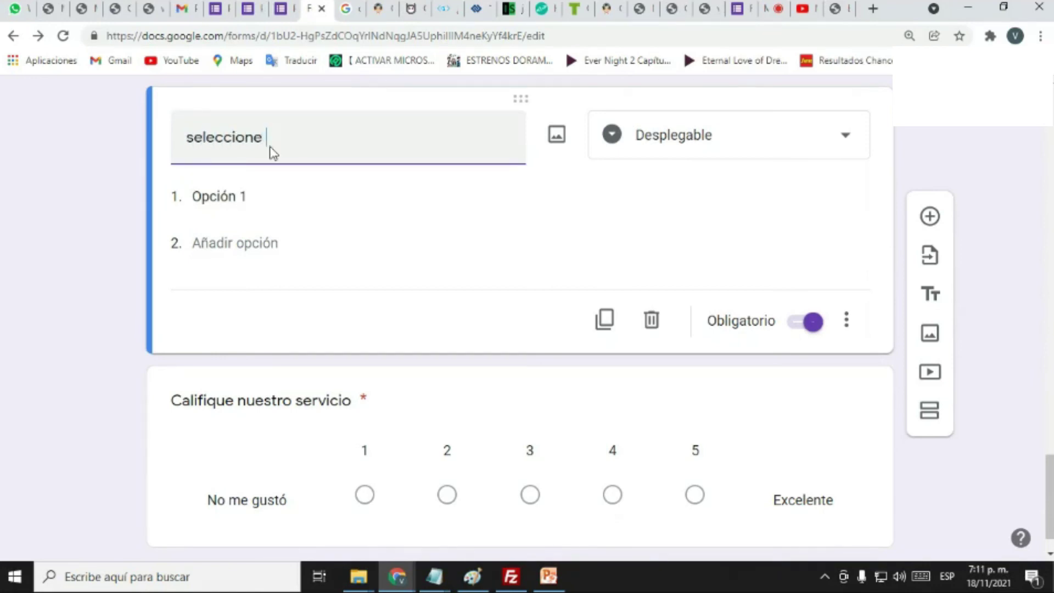
{"action": "type", "text": "los zapatos ideales"}
{"action": "left_click", "coordinate": [265, 197]}
{"action": "type", "text": "d"}
{"action": "type", "text": "on tac"}
{"action": "type", "text": "ón"}
Step: Add "sandalias", "cubiertos" and "otros" as the second, third and fourth options of the shoe question
{"action": "left_click", "coordinate": [238, 243]}
{"action": "type", "text": "s"}
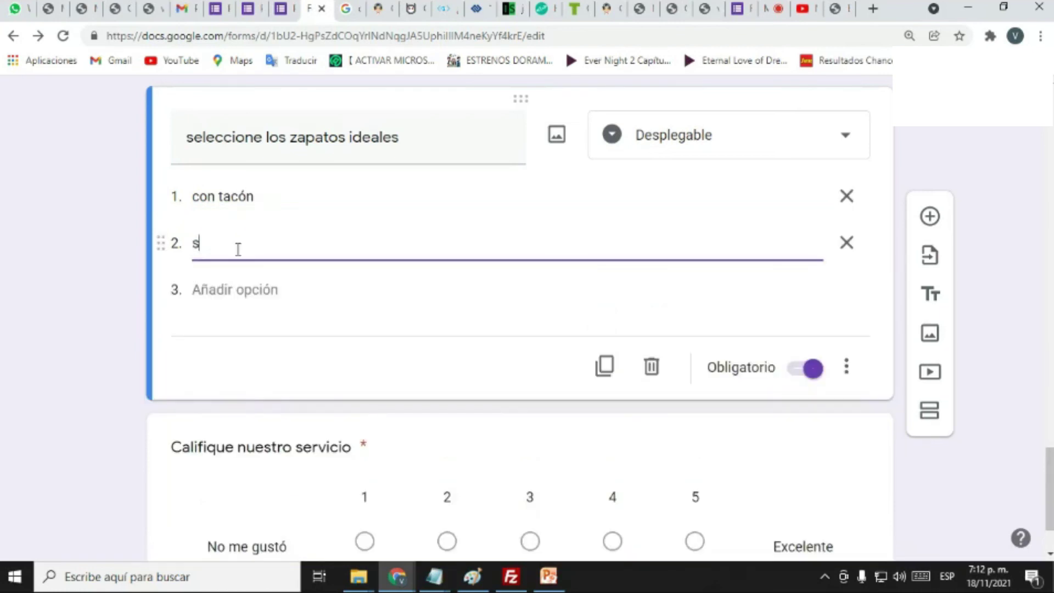
{"action": "type", "text": "andalias"}
{"action": "left_click", "coordinate": [262, 286]}
{"action": "type", "text": "cubiertos"}
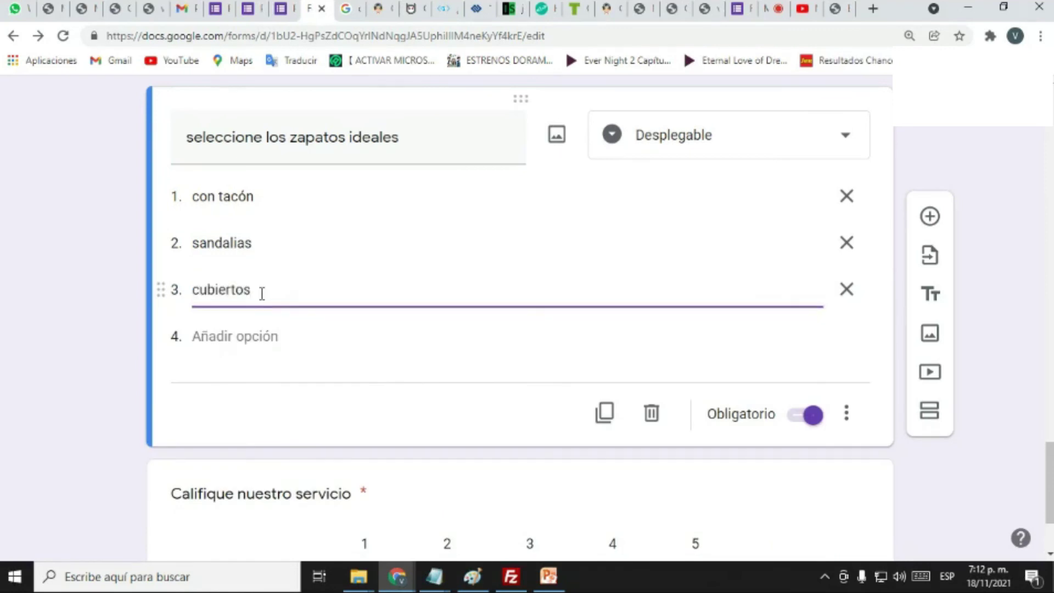
{"action": "left_click", "coordinate": [254, 333]}
{"action": "type", "text": "ot"}
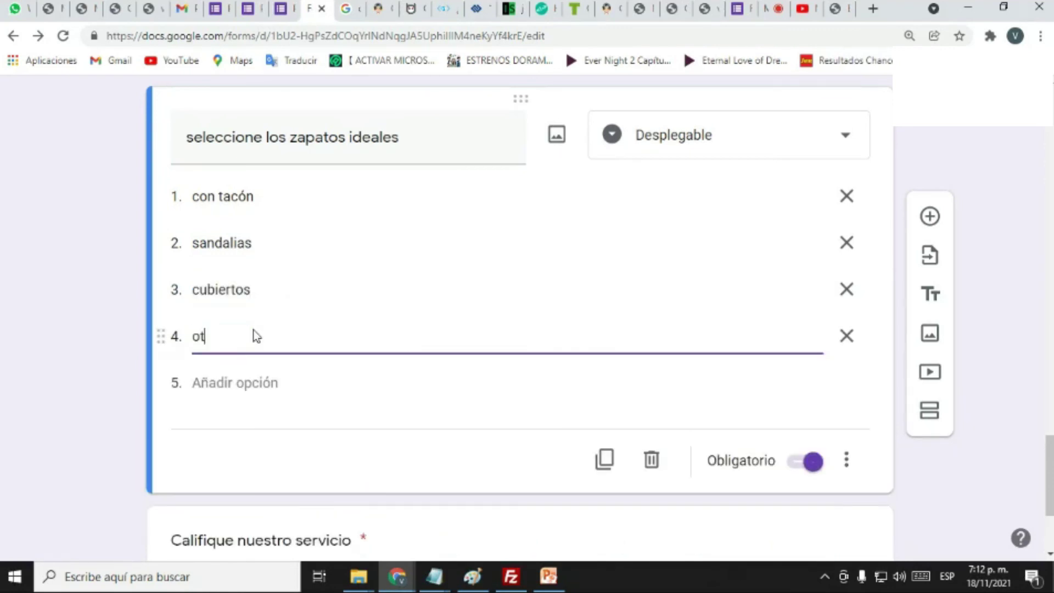
{"action": "type", "text": "ris"}
{"action": "key", "text": "BackSpace"}
{"action": "key", "text": "BackSpace"}
{"action": "type", "text": "os"}
{"action": "left_click", "coordinate": [857, 364]}
{"action": "scroll", "coordinate": [933, 434], "scroll_direction": "down", "scroll_amount": 3}
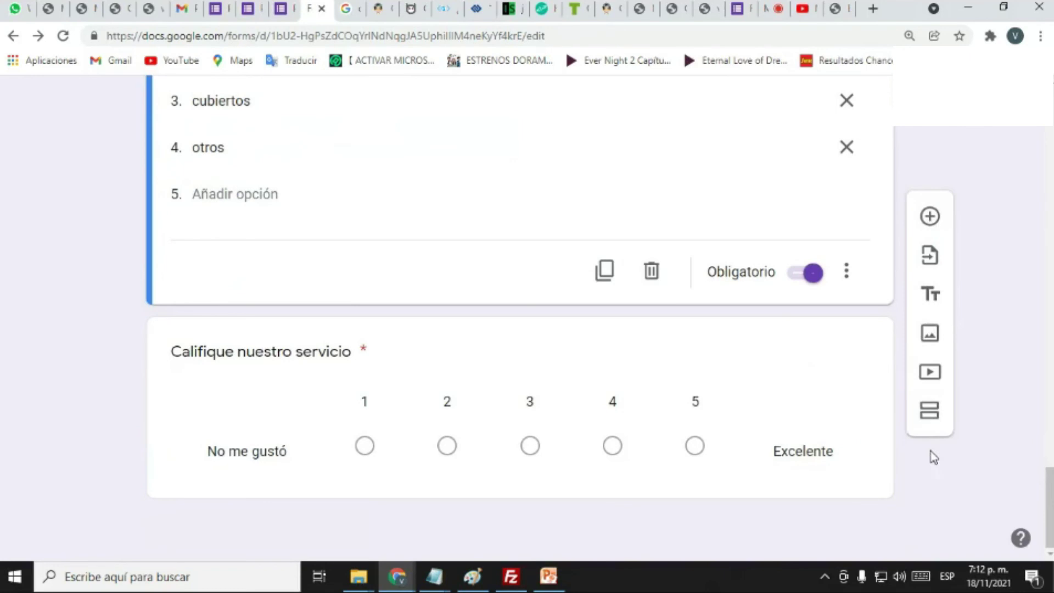
Step: Send the updated form by e-mail to the form owner's own suggested address
{"action": "scroll", "coordinate": [947, 440], "scroll_direction": "up", "scroll_amount": 10}
{"action": "scroll", "coordinate": [946, 421], "scroll_direction": "up", "scroll_amount": 15}
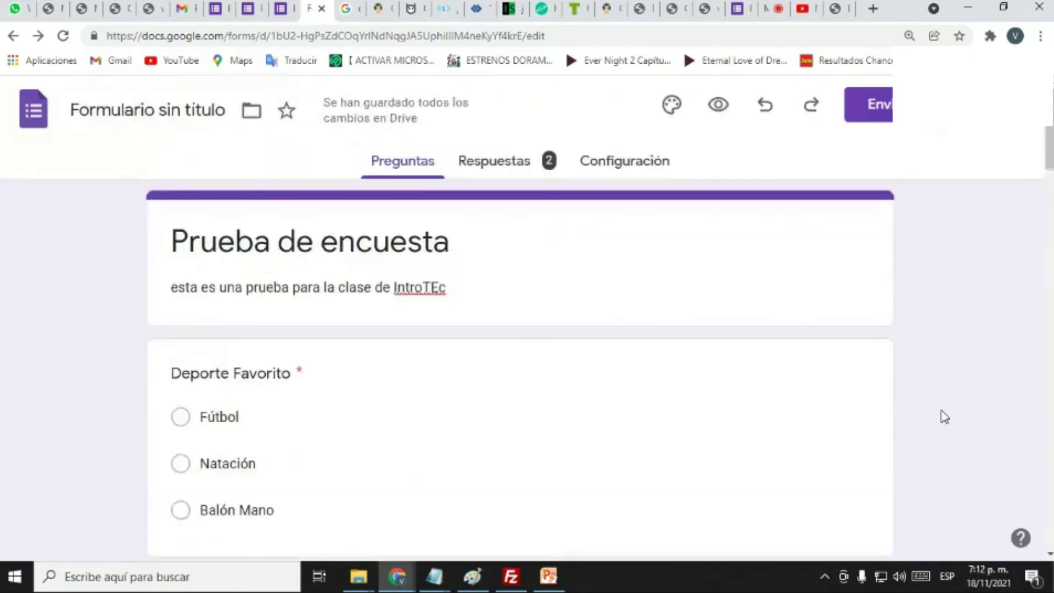
{"action": "left_click", "coordinate": [874, 105]}
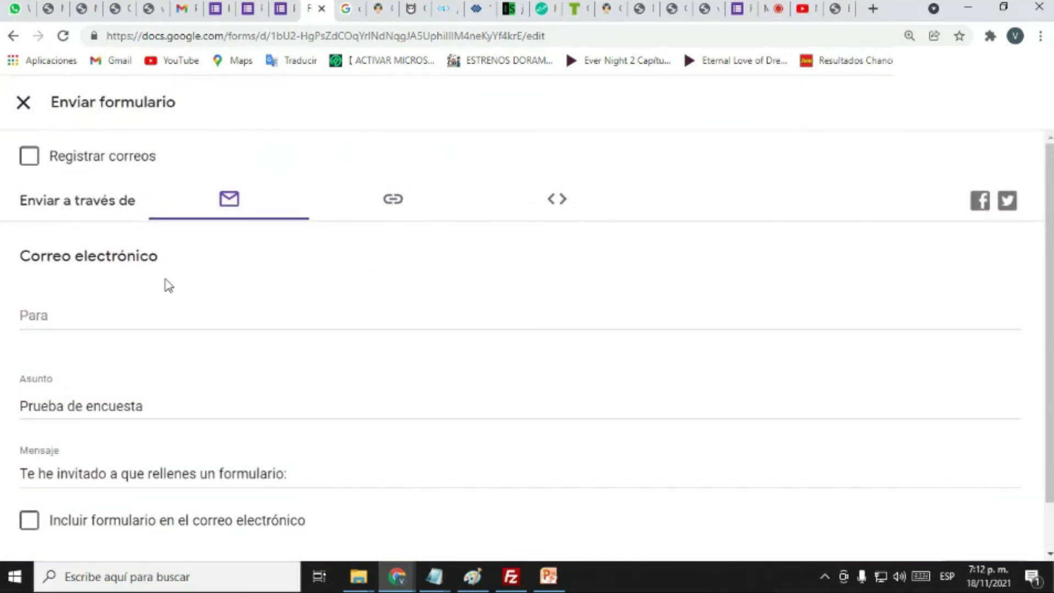
{"action": "left_click", "coordinate": [59, 316]}
{"action": "type", "text": "vv"}
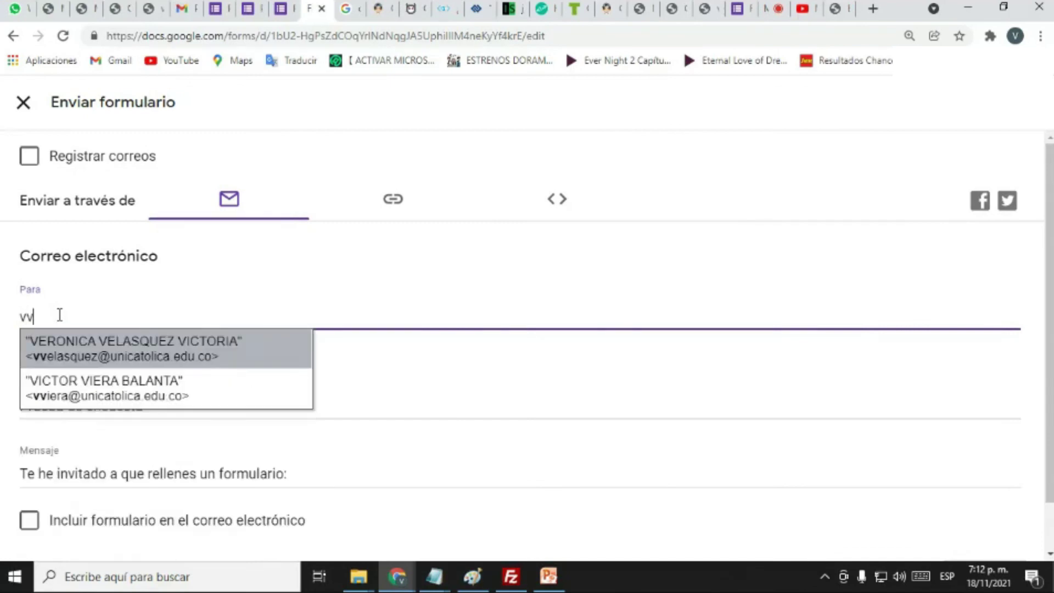
{"action": "left_click", "coordinate": [86, 394]}
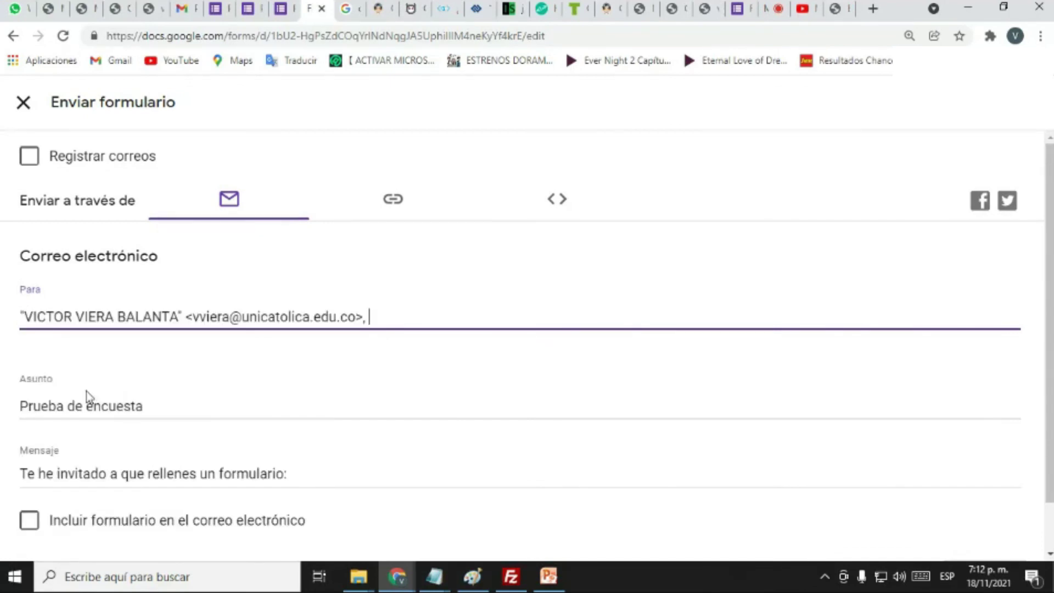
{"action": "scroll", "coordinate": [527, 352], "scroll_direction": "down", "scroll_amount": 2}
{"action": "left_click", "coordinate": [983, 522]}
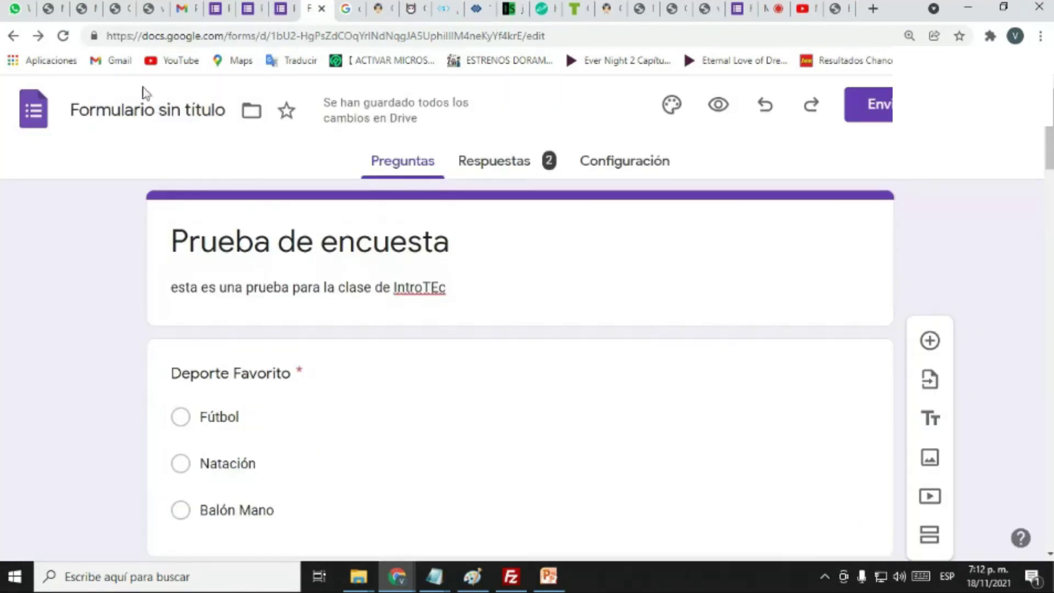
Step: Switch to Gmail, open the newest "Prueba de encuesta" invitation in the inbox and open the form from it
{"action": "left_click", "coordinate": [180, 8]}
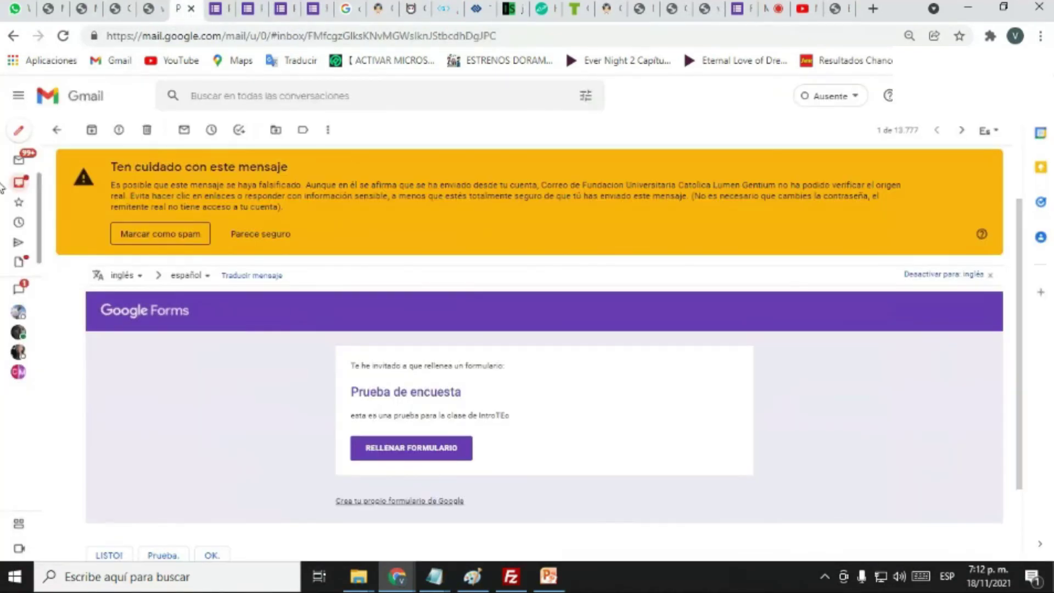
{"action": "mouse_move", "coordinate": [28, 178]}
{"action": "left_click", "coordinate": [61, 184]}
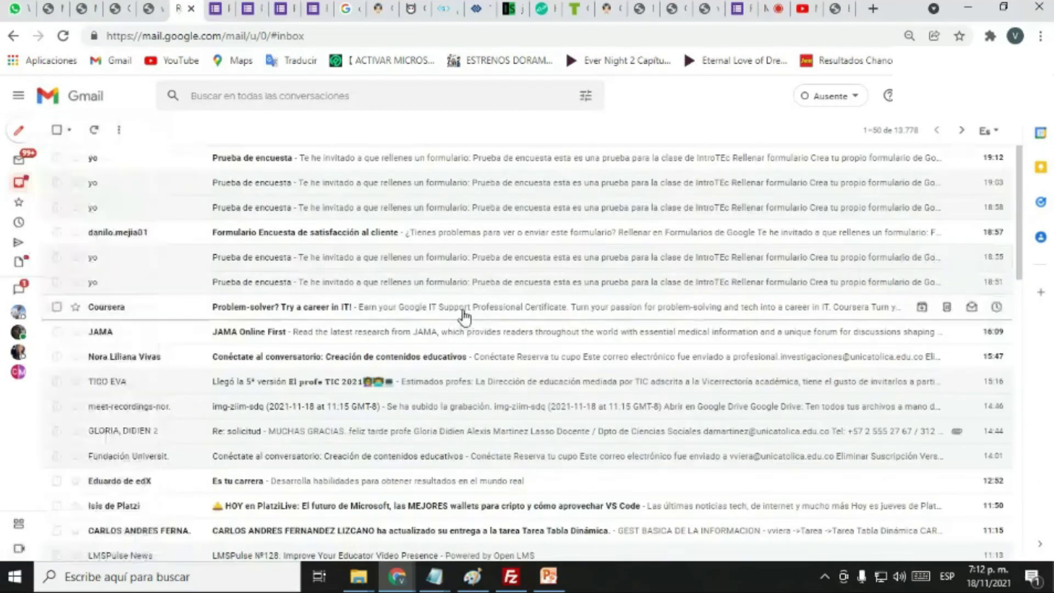
{"action": "left_click", "coordinate": [301, 159]}
{"action": "scroll", "coordinate": [524, 329], "scroll_direction": "down", "scroll_amount": 3}
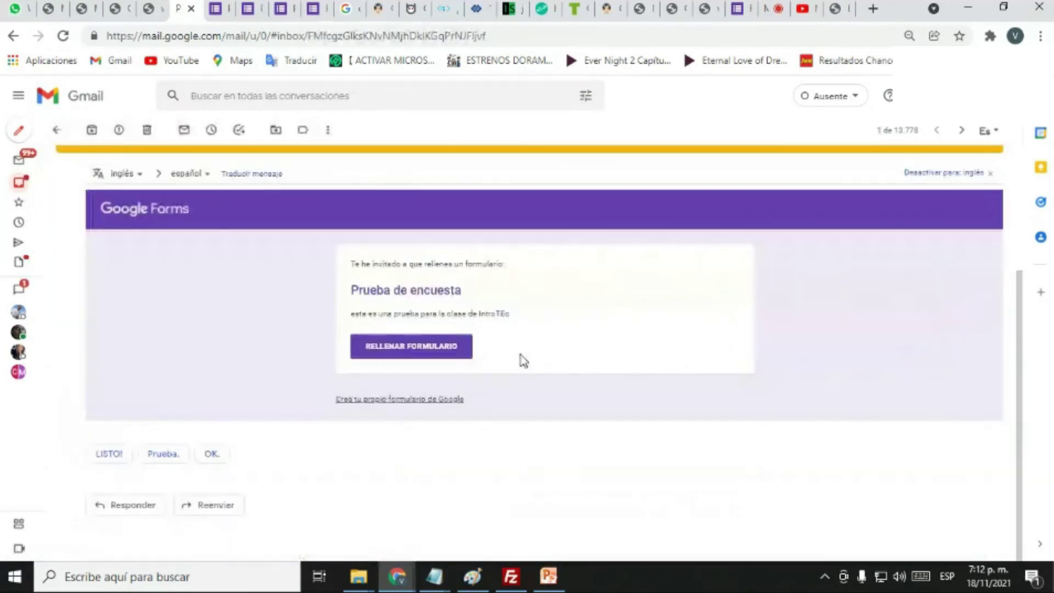
{"action": "left_click", "coordinate": [436, 346]}
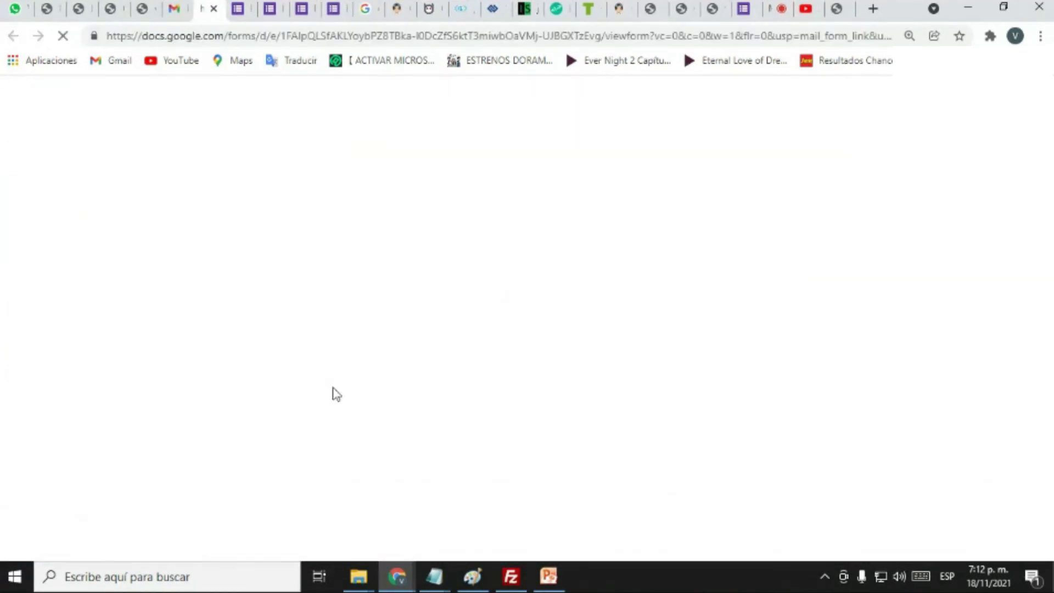
Step: Try "con tacón" and "cubiertos" in the "seleccione los zapatos ideales" dropdown, then answer it with "sandalias"
{"action": "scroll", "coordinate": [692, 379], "scroll_direction": "down", "scroll_amount": 9}
{"action": "scroll", "coordinate": [723, 383], "scroll_direction": "down", "scroll_amount": 15}
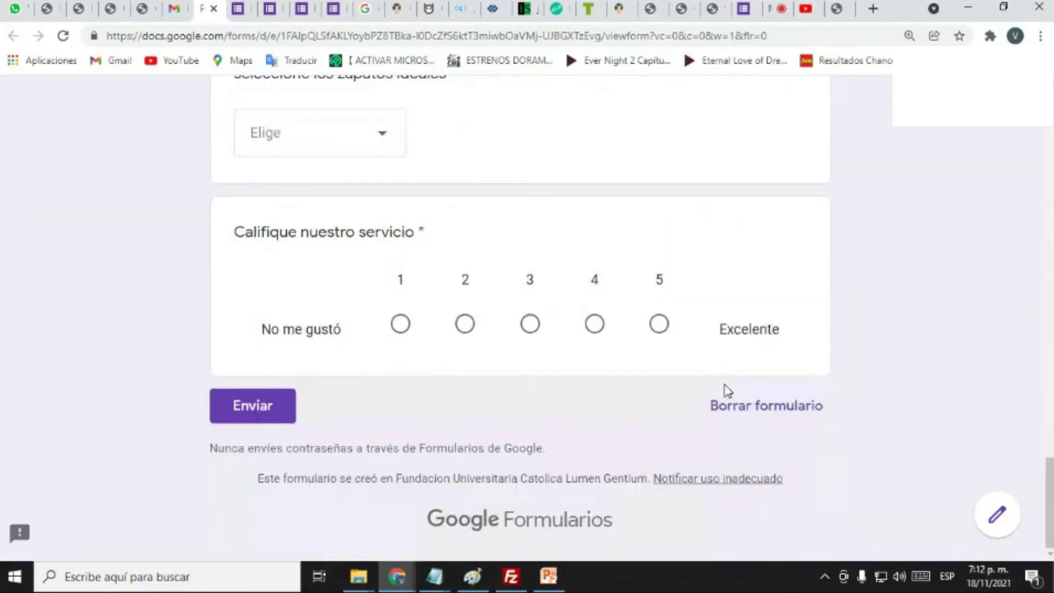
{"action": "scroll", "coordinate": [725, 391], "scroll_direction": "up", "scroll_amount": 1}
{"action": "left_click", "coordinate": [387, 214]}
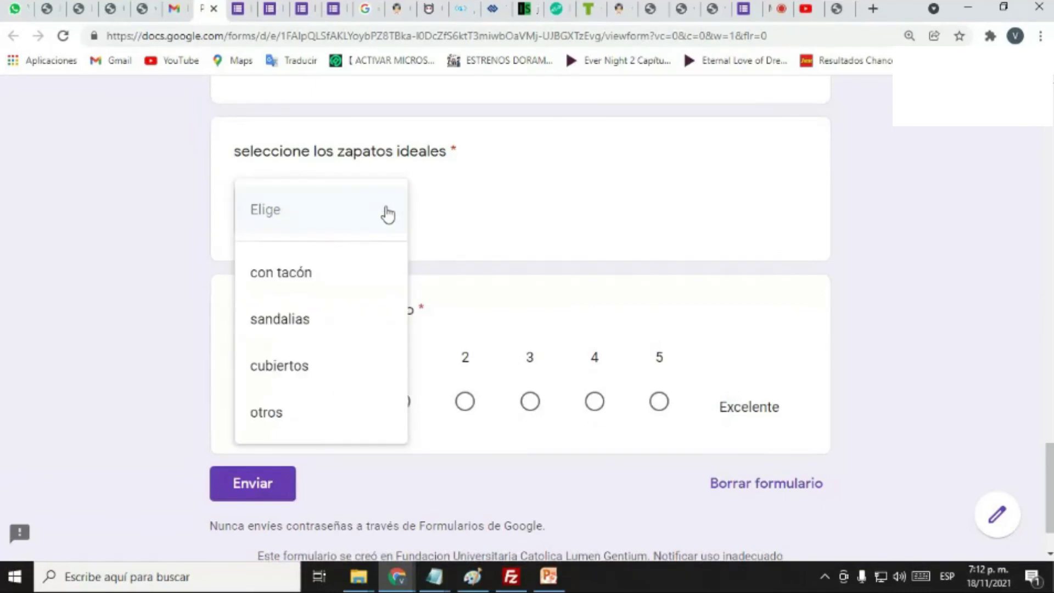
{"action": "left_click", "coordinate": [297, 275]}
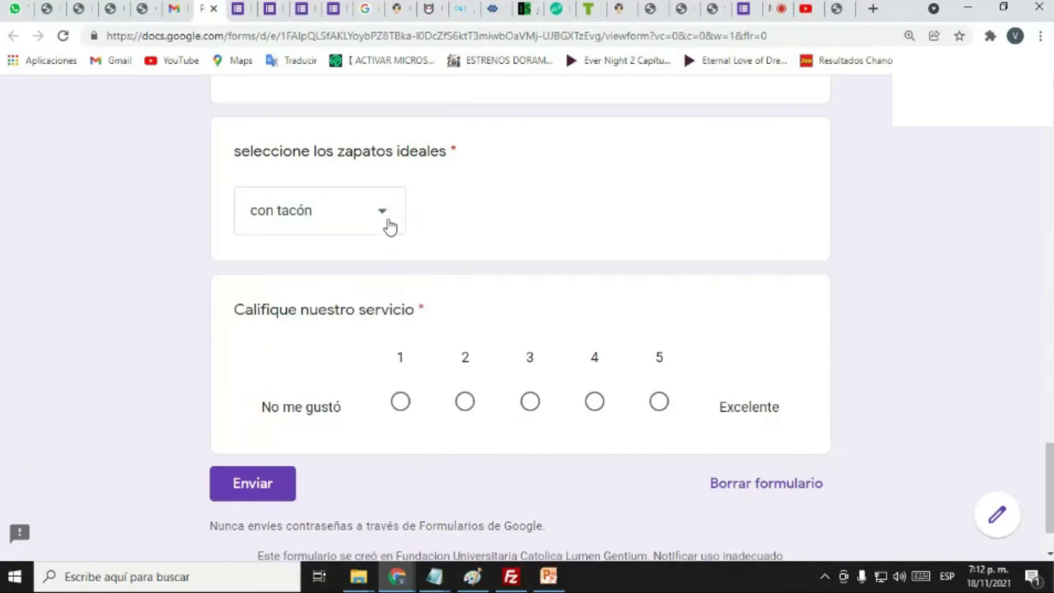
{"action": "left_click", "coordinate": [389, 217]}
{"action": "left_click", "coordinate": [287, 317]}
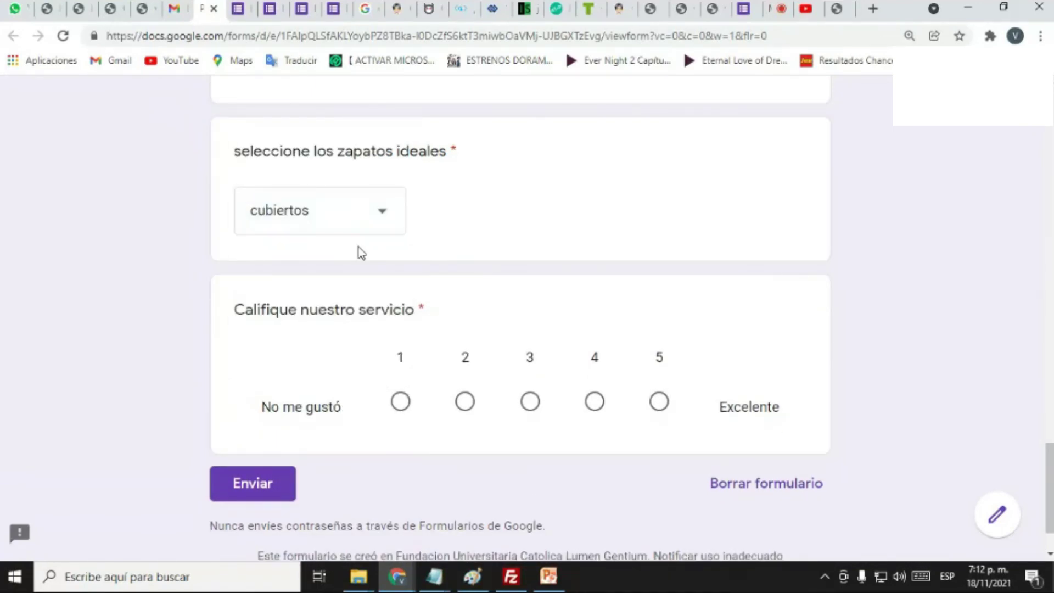
{"action": "scroll", "coordinate": [322, 400], "scroll_direction": "up", "scroll_amount": 5}
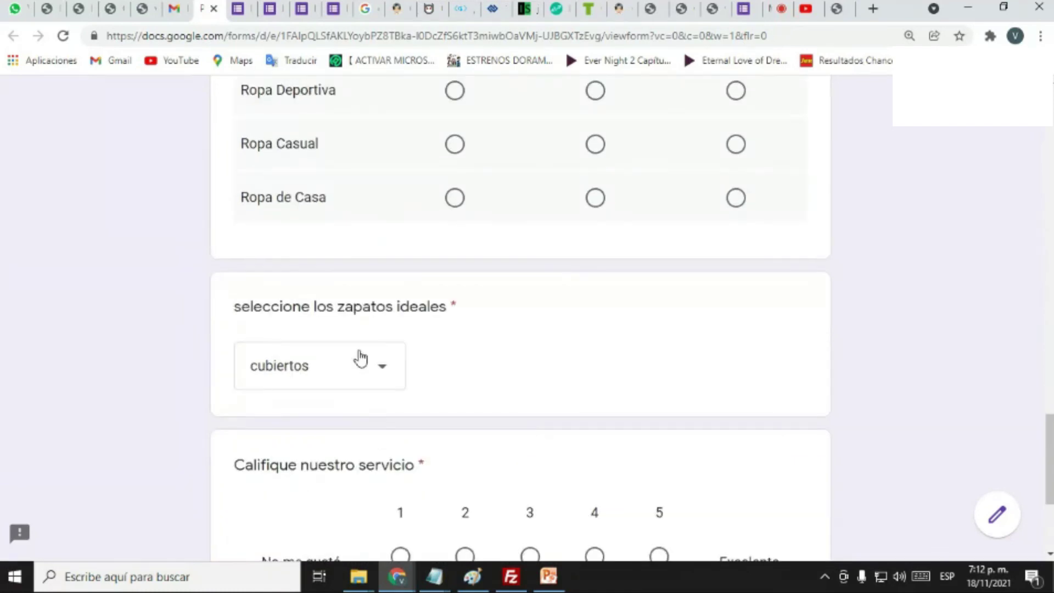
{"action": "left_click", "coordinate": [367, 372]}
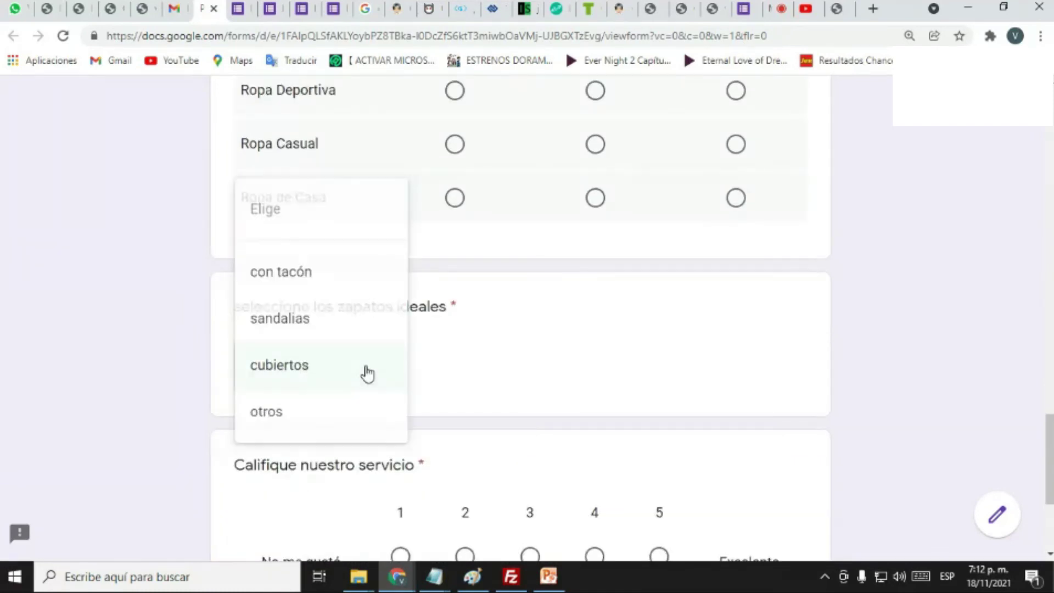
{"action": "left_click", "coordinate": [280, 321]}
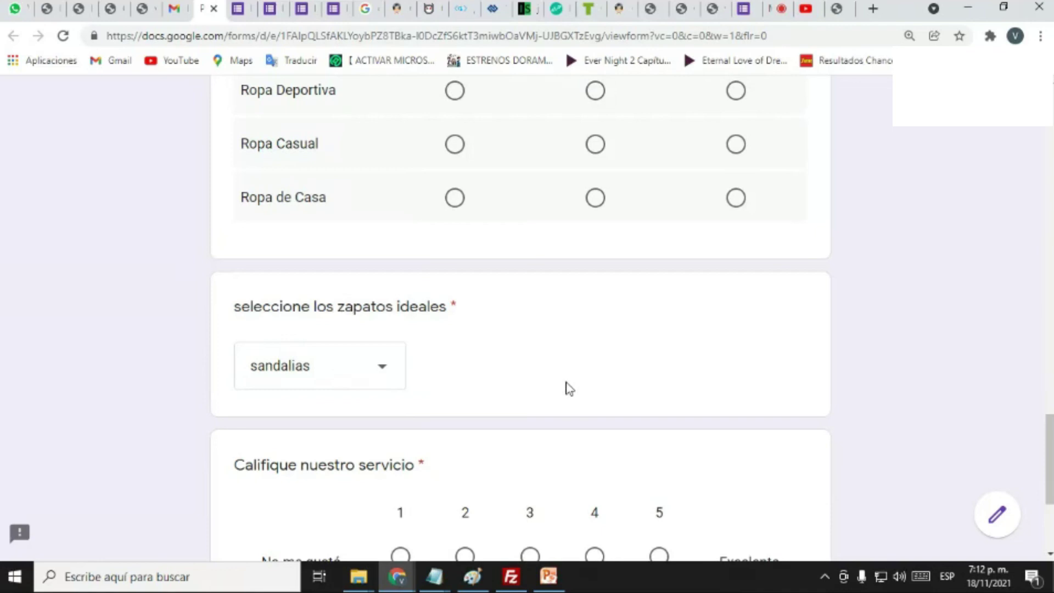
{"action": "scroll", "coordinate": [578, 384], "scroll_direction": "down", "scroll_amount": 1}
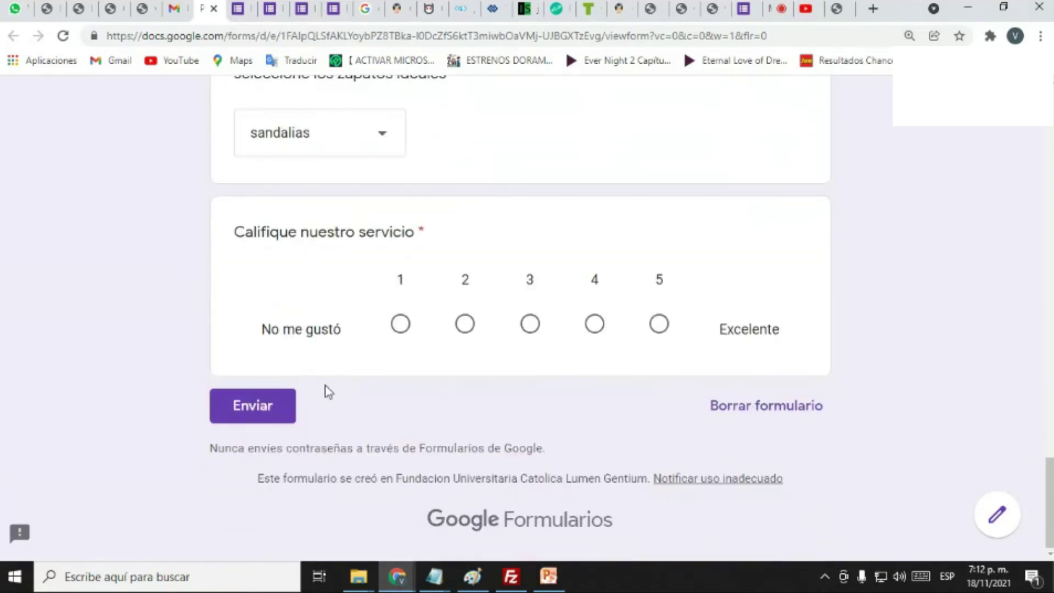
Step: Go back to the start of the form and answer "Deporte Favorito" with "Balón Mano"
{"action": "scroll", "coordinate": [431, 362], "scroll_direction": "up", "scroll_amount": 15}
{"action": "scroll", "coordinate": [433, 365], "scroll_direction": "up", "scroll_amount": 8}
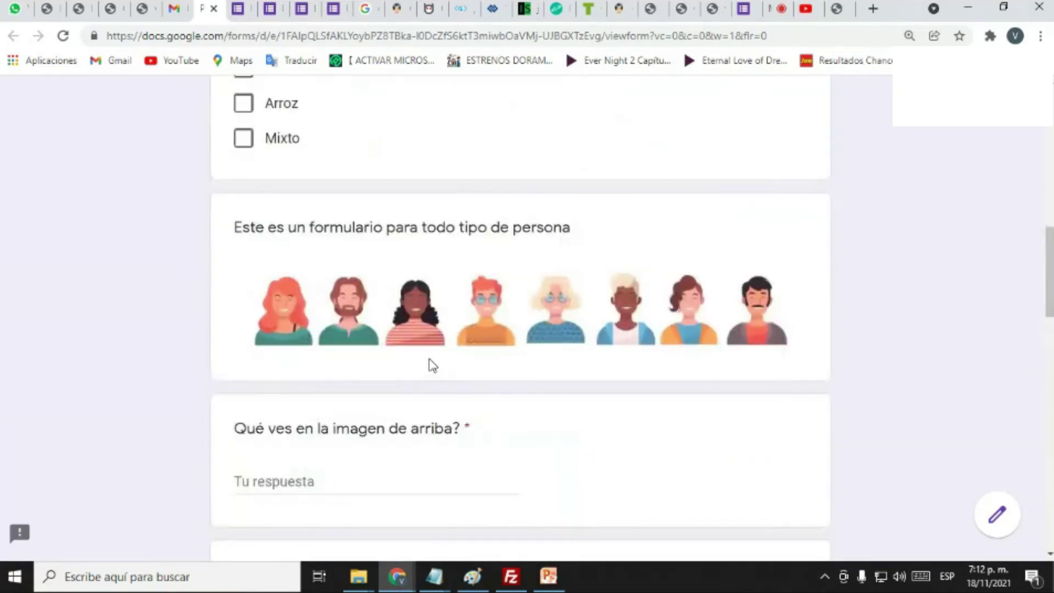
{"action": "left_click", "coordinate": [270, 167]}
{"action": "scroll", "coordinate": [270, 166], "scroll_direction": "up", "scroll_amount": 9}
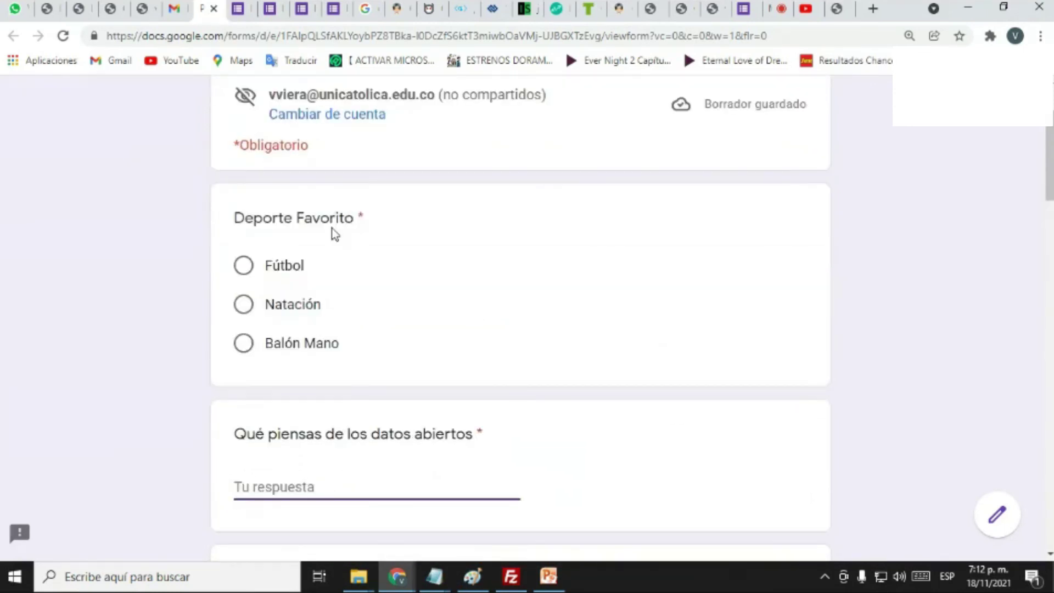
{"action": "scroll", "coordinate": [385, 274], "scroll_direction": "down", "scroll_amount": 4}
{"action": "left_click", "coordinate": [244, 309]}
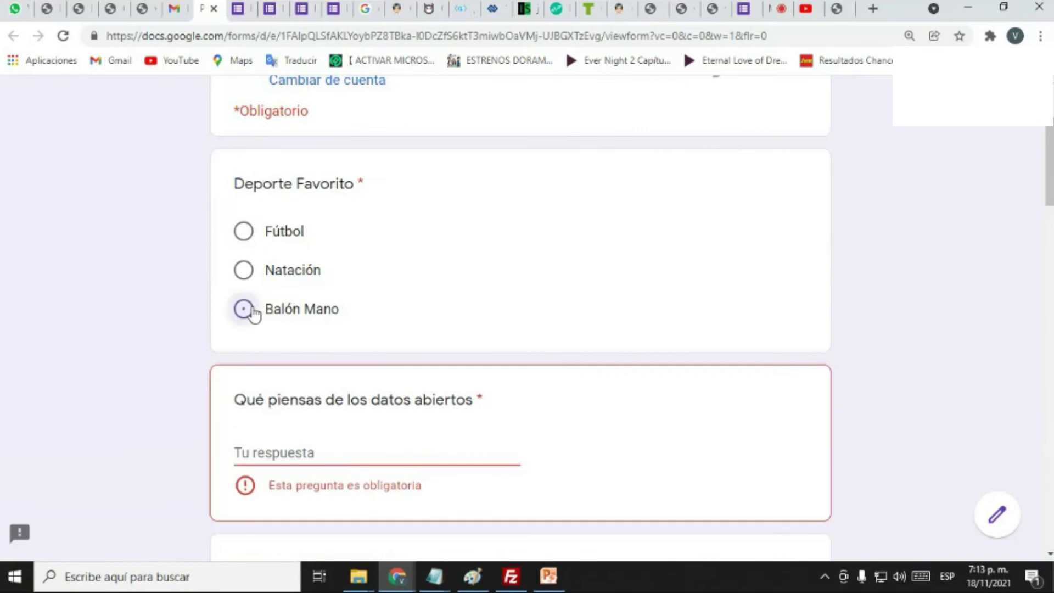
Step: Answer "Qué piensas de los datos abiertos" with "buenos" and choose Frijol, Lentejas and Mixto for "Platos que te gustan"
{"action": "scroll", "coordinate": [390, 307], "scroll_direction": "down", "scroll_amount": 4}
{"action": "left_click", "coordinate": [348, 220]}
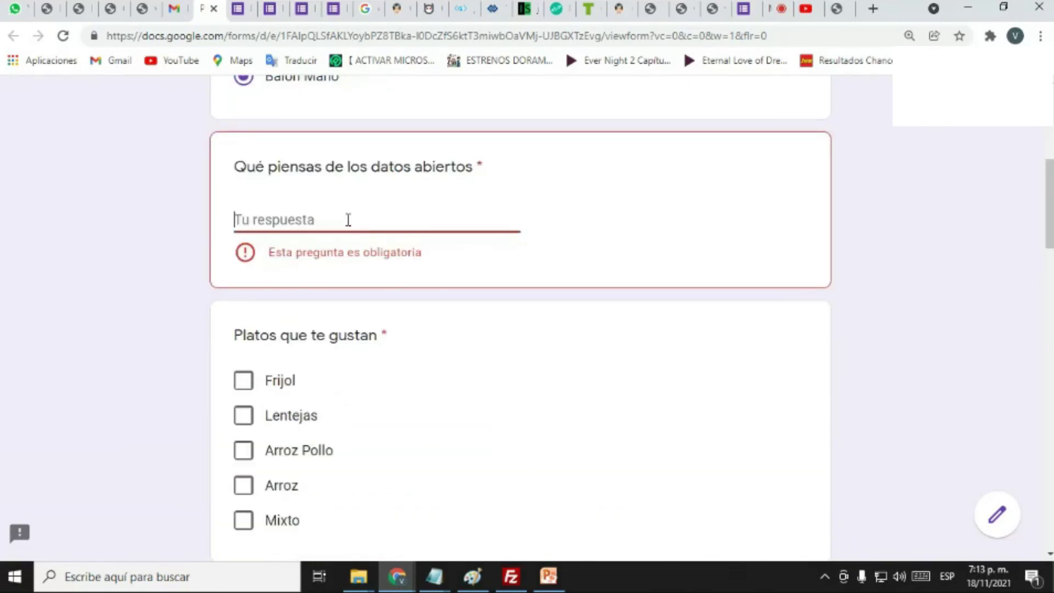
{"action": "type", "text": "buenos"}
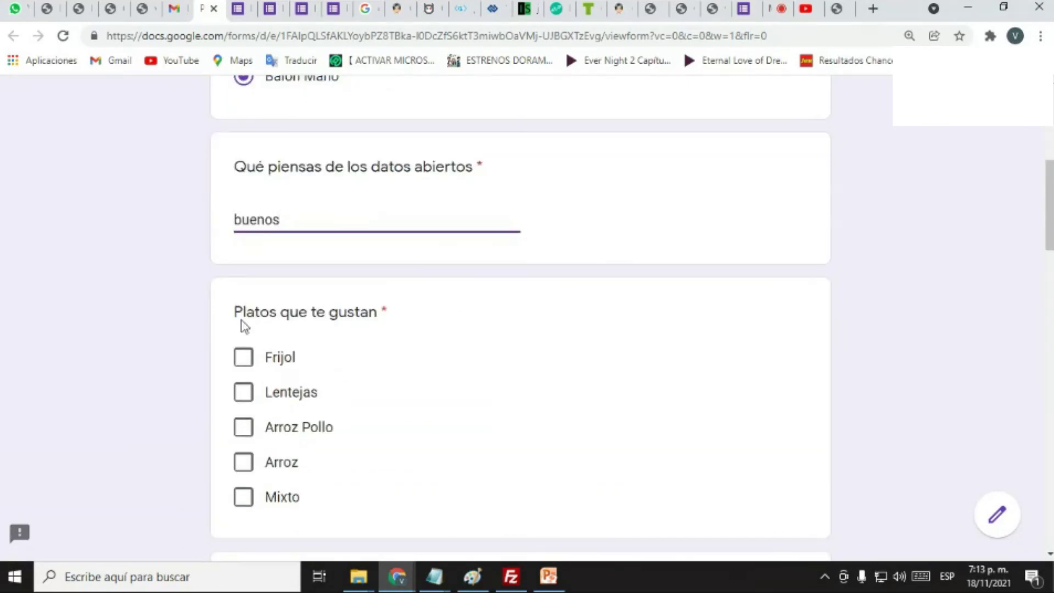
{"action": "left_click", "coordinate": [249, 364]}
{"action": "left_click", "coordinate": [245, 393]}
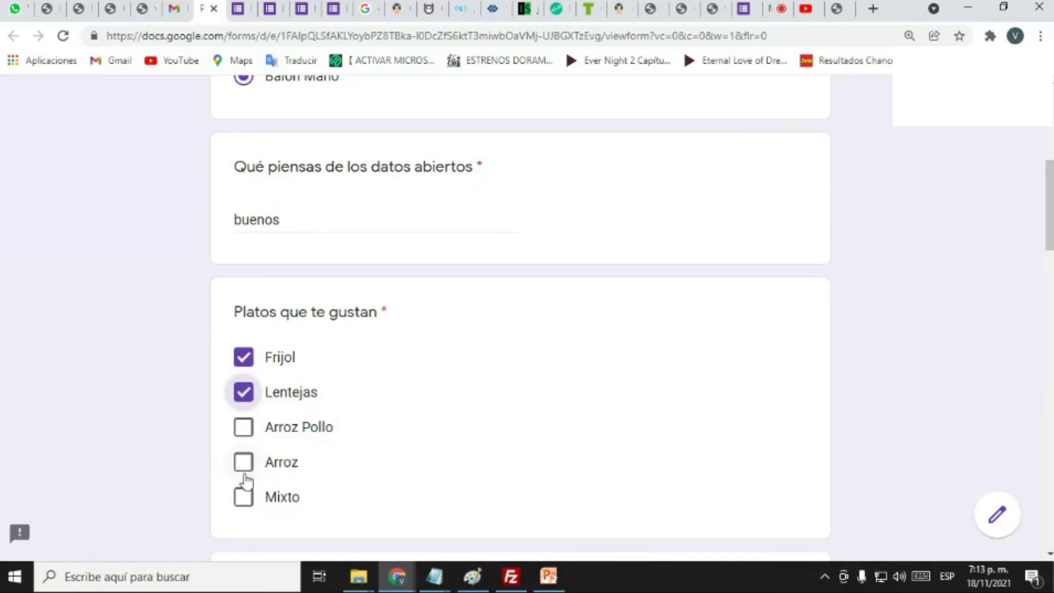
{"action": "left_click", "coordinate": [244, 496]}
Step: Answer "Qué ves en la imagen de arriba?" with "los ví en un curso"
{"action": "scroll", "coordinate": [461, 405], "scroll_direction": "down", "scroll_amount": 7}
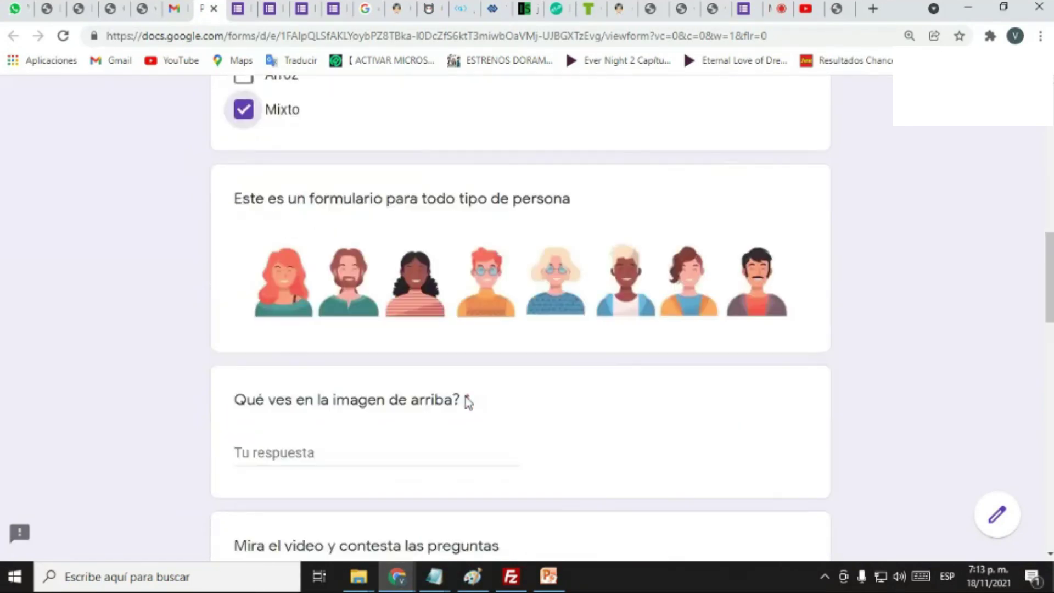
{"action": "left_click", "coordinate": [283, 373]}
{"action": "type", "text": "v"}
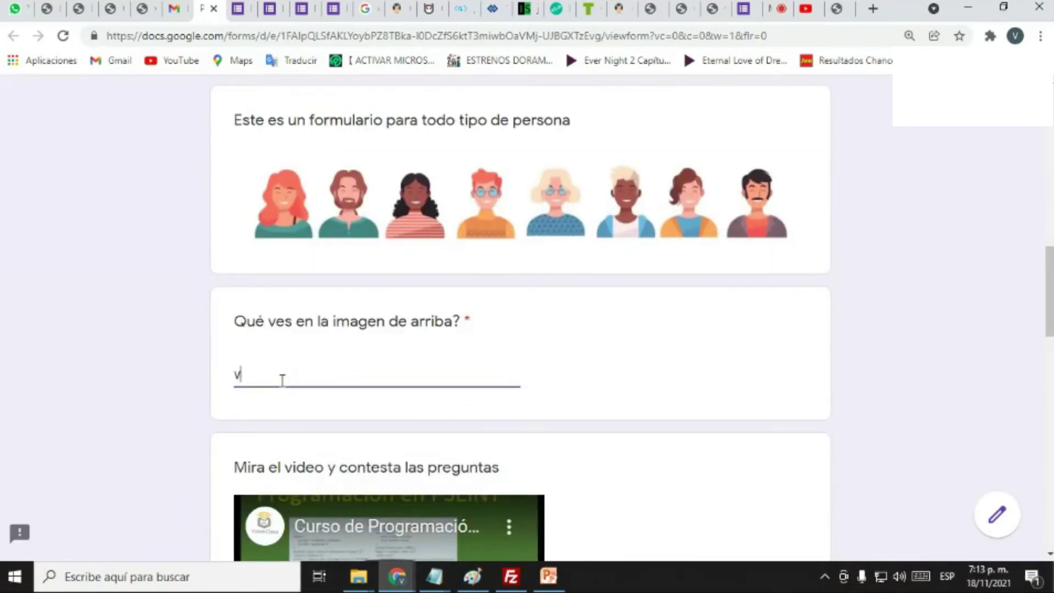
{"action": "key", "text": "BackSpace"}
{"action": "key", "text": "BackSpace"}
{"action": "type", "text": "los ví en un curso"}
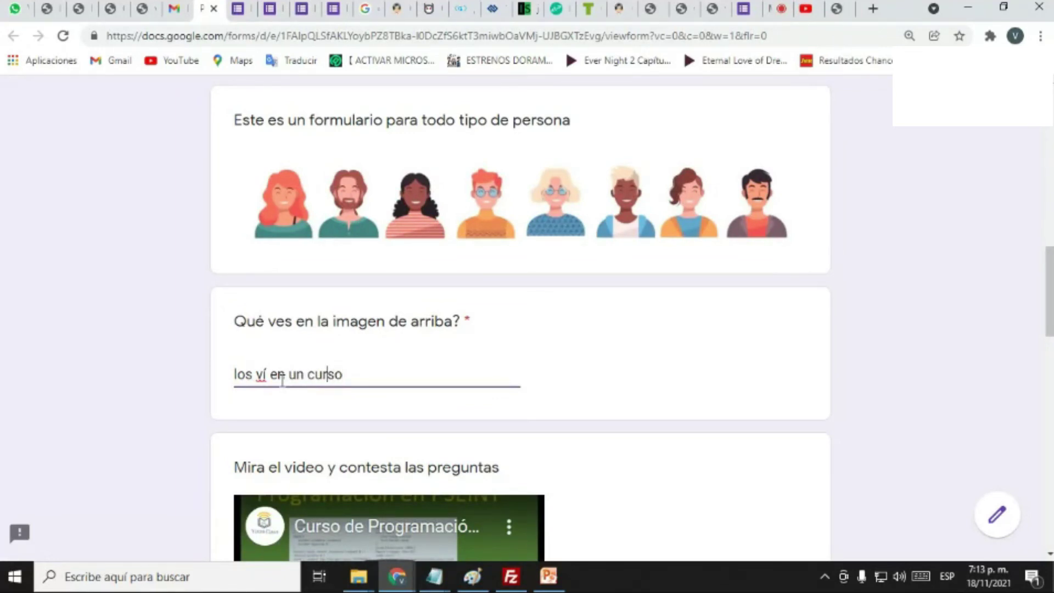
Step: Answer the question "Qué opinión tienes del video?" with "ya lo vi"
{"action": "scroll", "coordinate": [348, 403], "scroll_direction": "down", "scroll_amount": 7}
{"action": "left_click", "coordinate": [284, 412]}
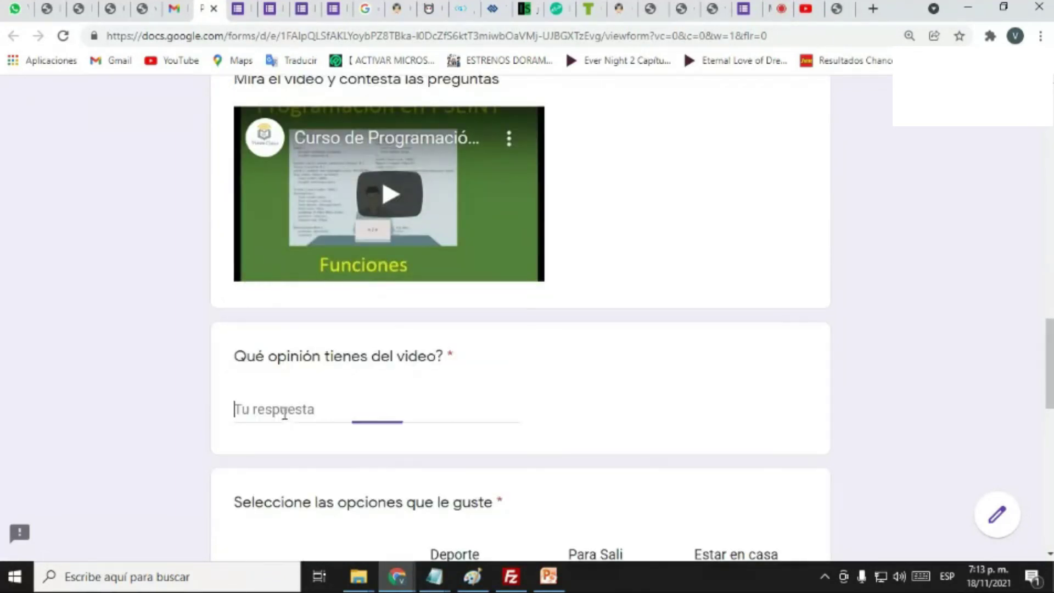
{"action": "type", "text": "ya l"}
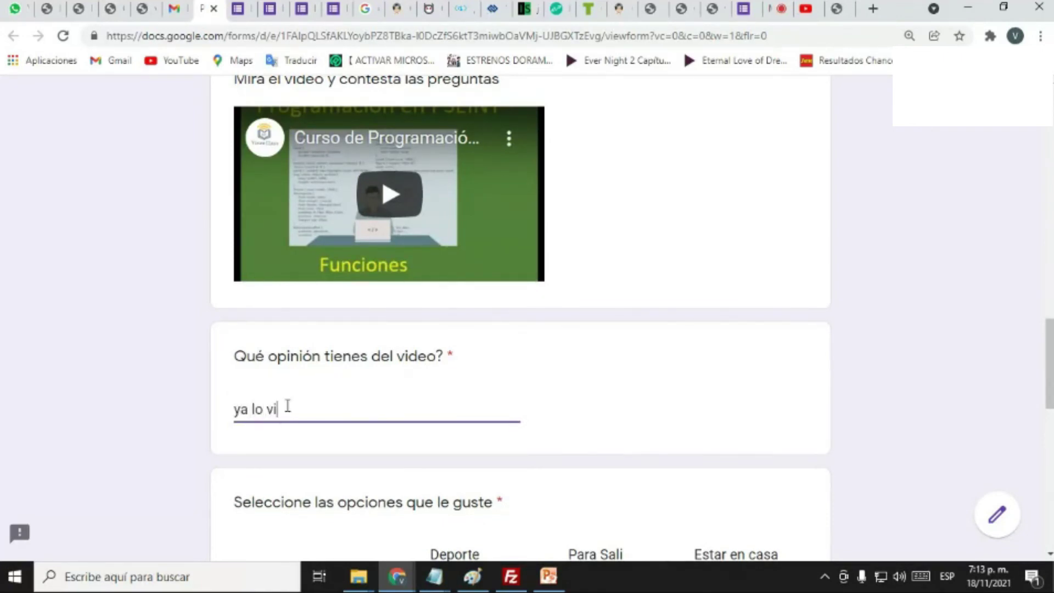
{"action": "type", "text": "o vi"}
Step: In the clothing grid, match Ropa Deportiva with Deporte, Ropa Casual with Para Sali and Ropa de Casa with Estar en casa
{"action": "scroll", "coordinate": [385, 384], "scroll_direction": "down", "scroll_amount": 5}
{"action": "left_click", "coordinate": [454, 296]}
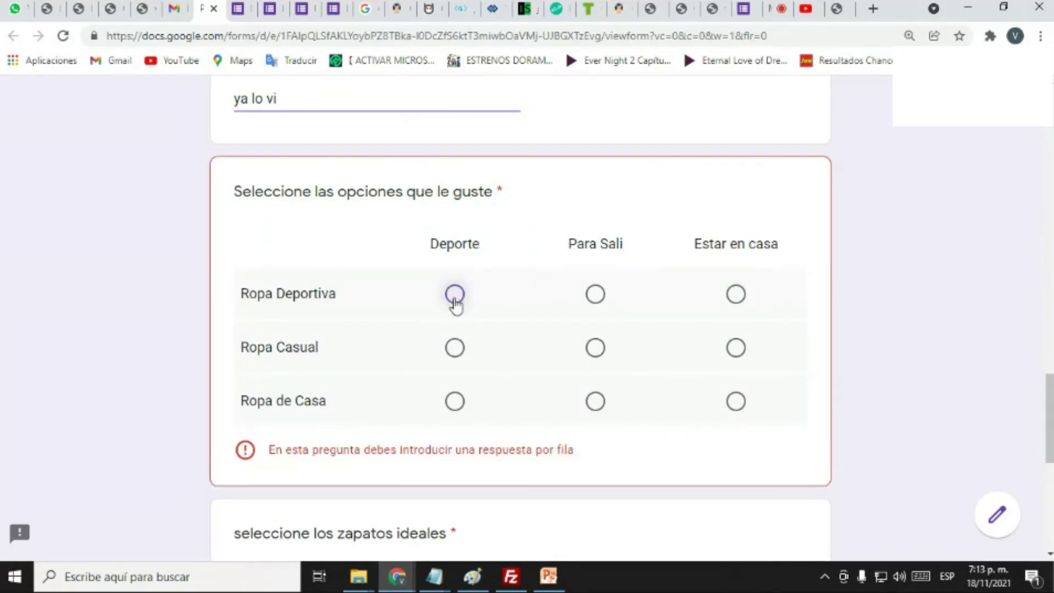
{"action": "left_click", "coordinate": [597, 351]}
{"action": "left_click", "coordinate": [736, 400]}
Step: Rate "Califique nuestro servicio" with 4 and submit the form
{"action": "scroll", "coordinate": [861, 368], "scroll_direction": "down", "scroll_amount": 4}
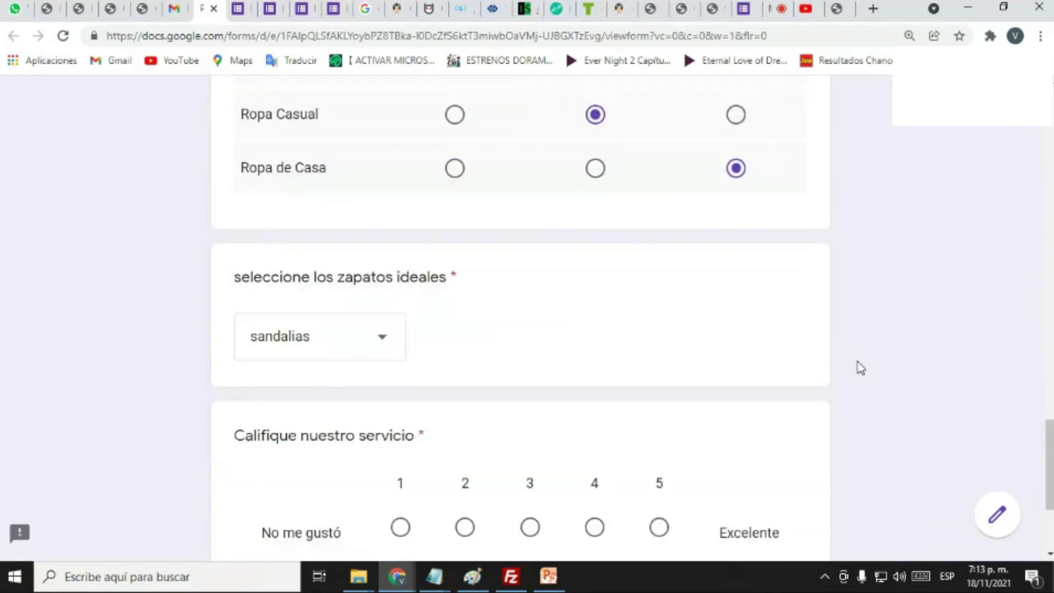
{"action": "scroll", "coordinate": [859, 367], "scroll_direction": "down", "scroll_amount": 2}
{"action": "scroll", "coordinate": [647, 406], "scroll_direction": "down", "scroll_amount": 1}
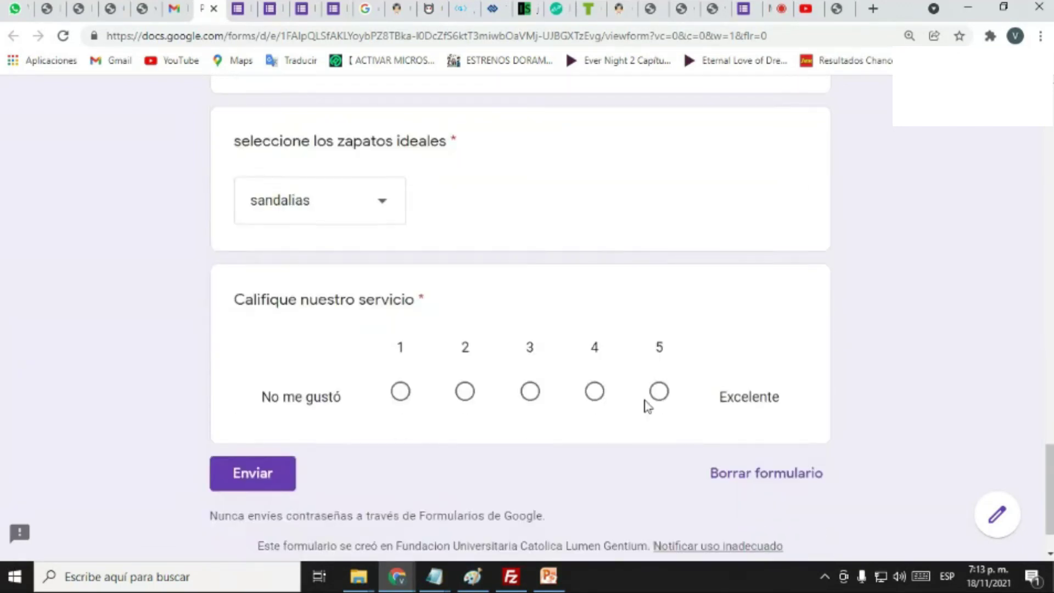
{"action": "scroll", "coordinate": [647, 407], "scroll_direction": "down", "scroll_amount": 1}
{"action": "left_click", "coordinate": [594, 325]}
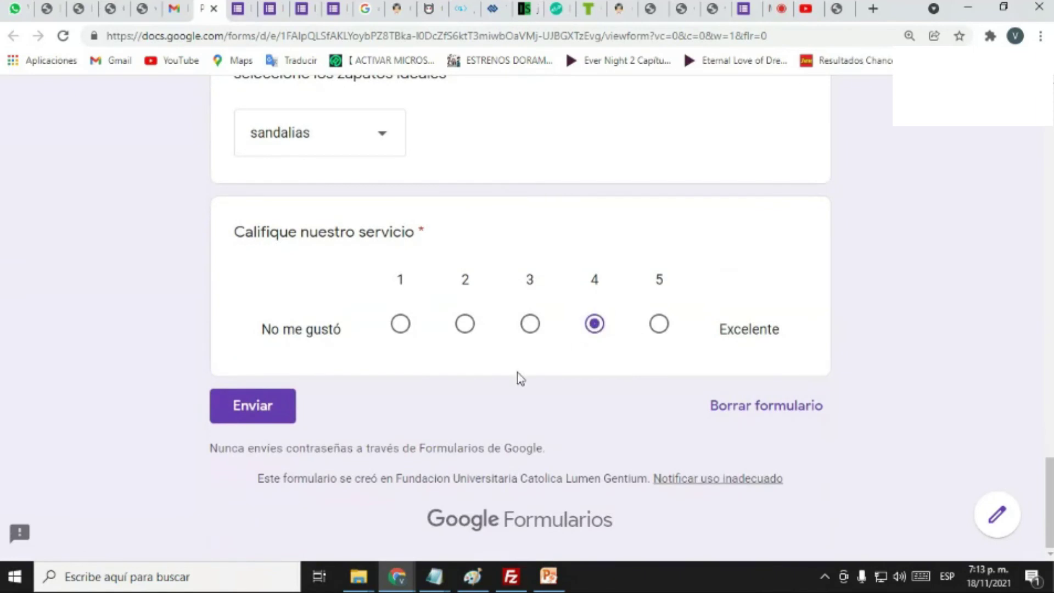
{"action": "left_click", "coordinate": [254, 412]}
Step: Return to the form editor of "Prueba de encuesta" and open the summary of its responses
{"action": "left_click_drag", "start_coordinate": [226, 17], "coordinate": [245, 18]}
{"action": "left_click", "coordinate": [272, 18]}
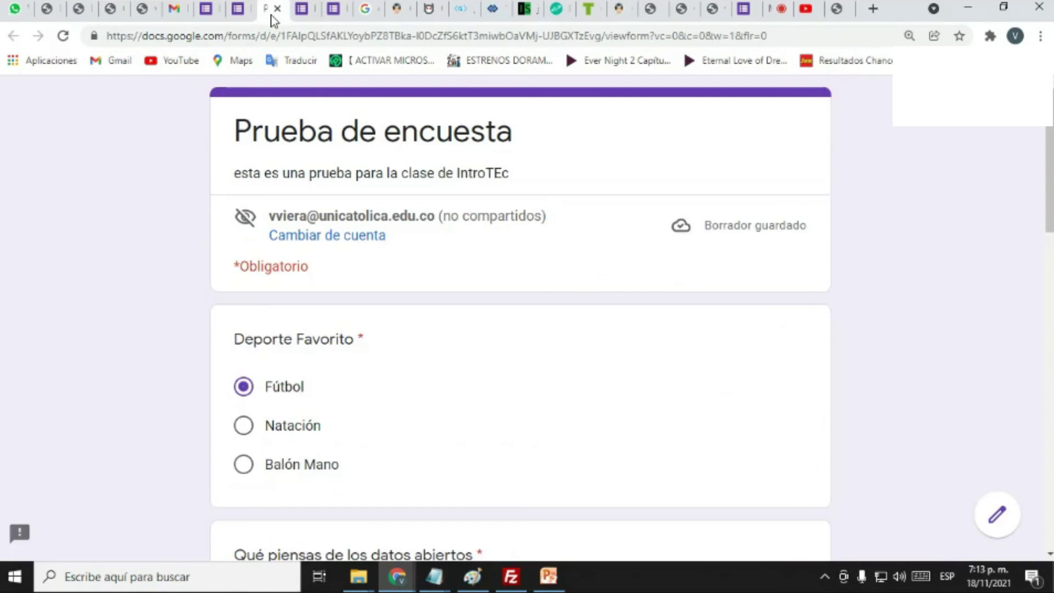
{"action": "left_click", "coordinate": [334, 17]}
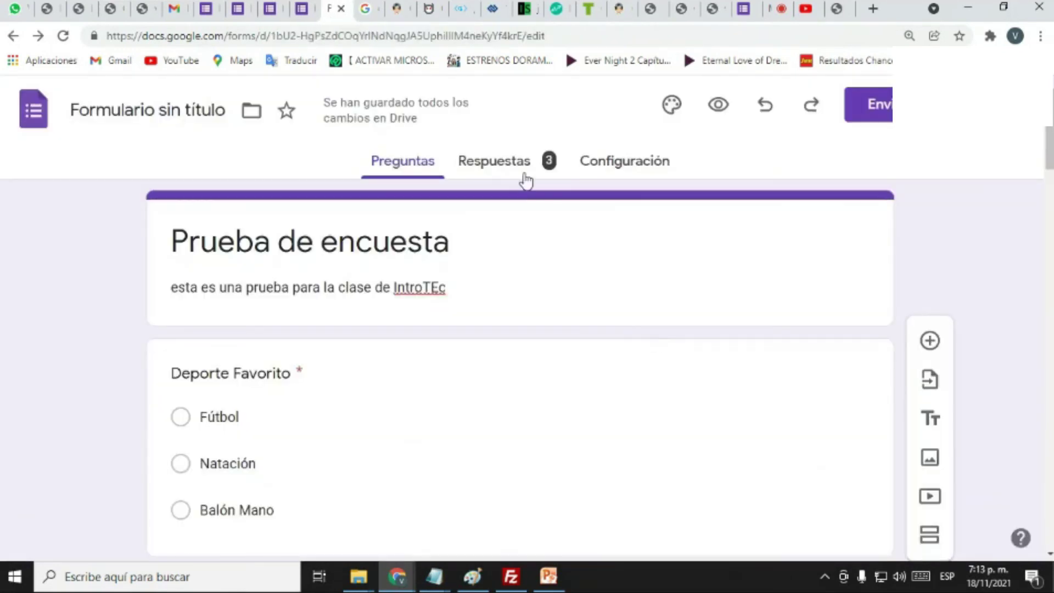
{"action": "left_click", "coordinate": [526, 172]}
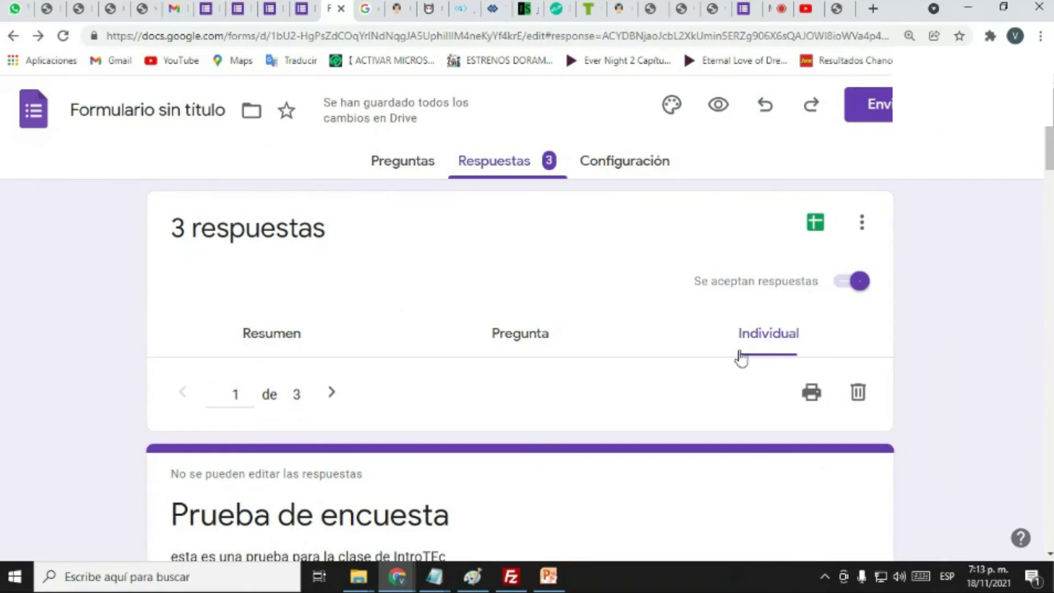
{"action": "left_click", "coordinate": [283, 344]}
Step: Examine the response summary question by question, from "Deporte Favorito" to "Califique nuestro servicio", including the shoe chart, and return to the first chart
{"action": "scroll", "coordinate": [964, 383], "scroll_direction": "down", "scroll_amount": 5}
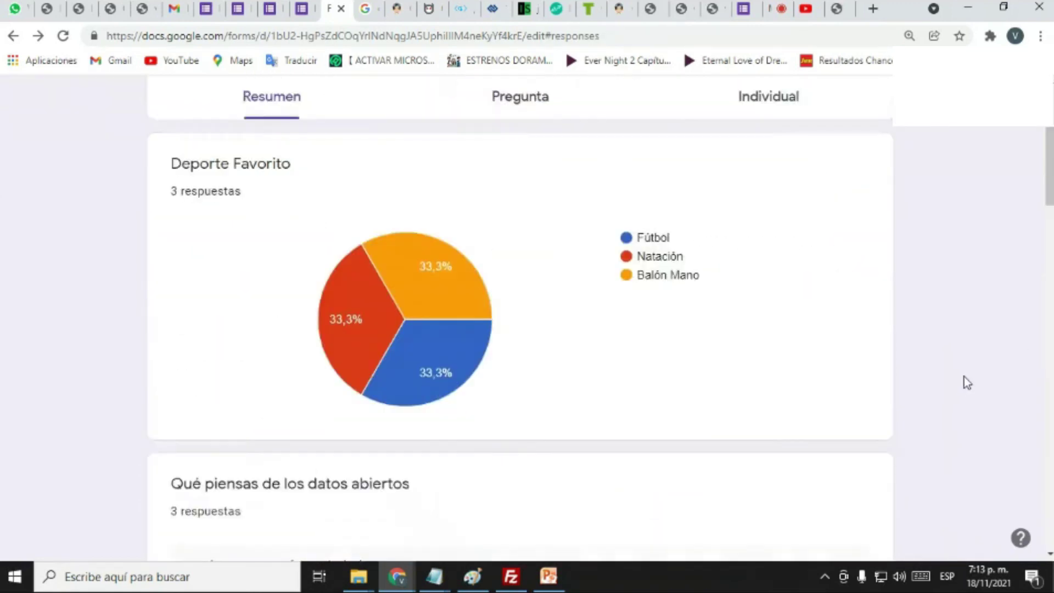
{"action": "scroll", "coordinate": [964, 372], "scroll_direction": "up", "scroll_amount": 1}
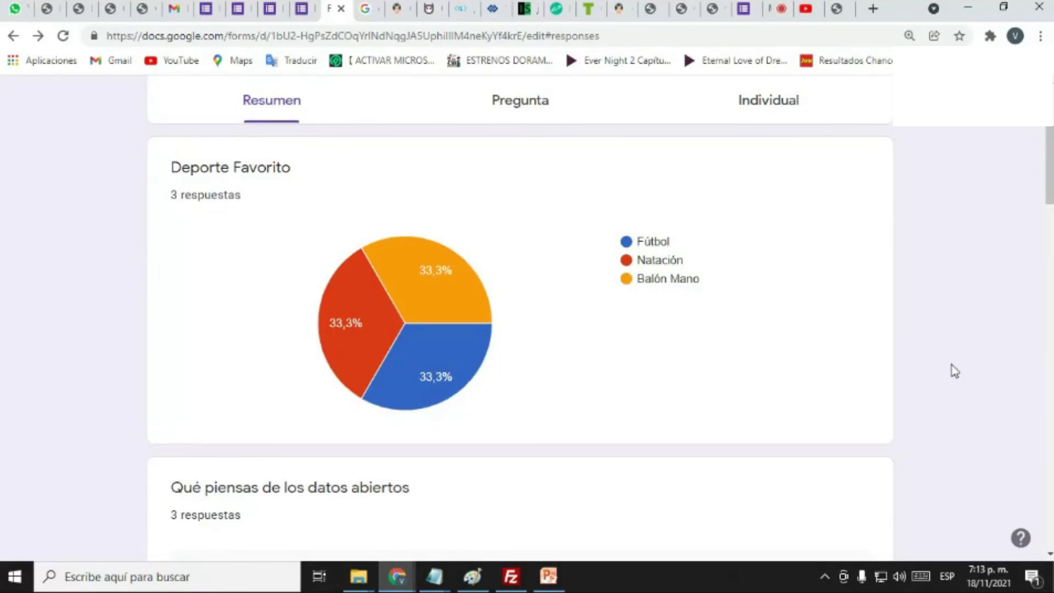
{"action": "scroll", "coordinate": [862, 370], "scroll_direction": "down", "scroll_amount": 5}
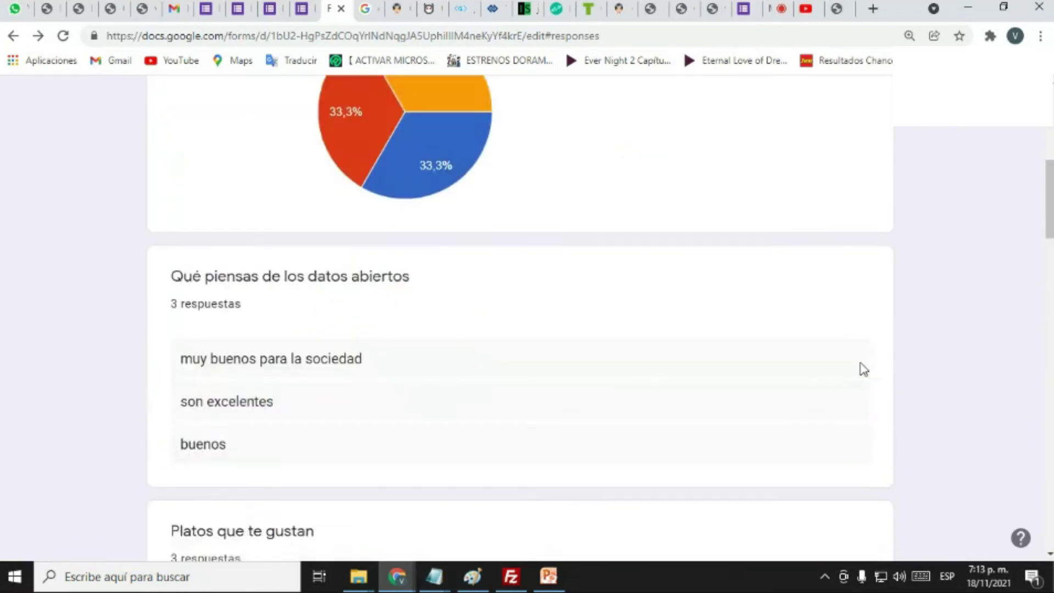
{"action": "scroll", "coordinate": [863, 366], "scroll_direction": "down", "scroll_amount": 4}
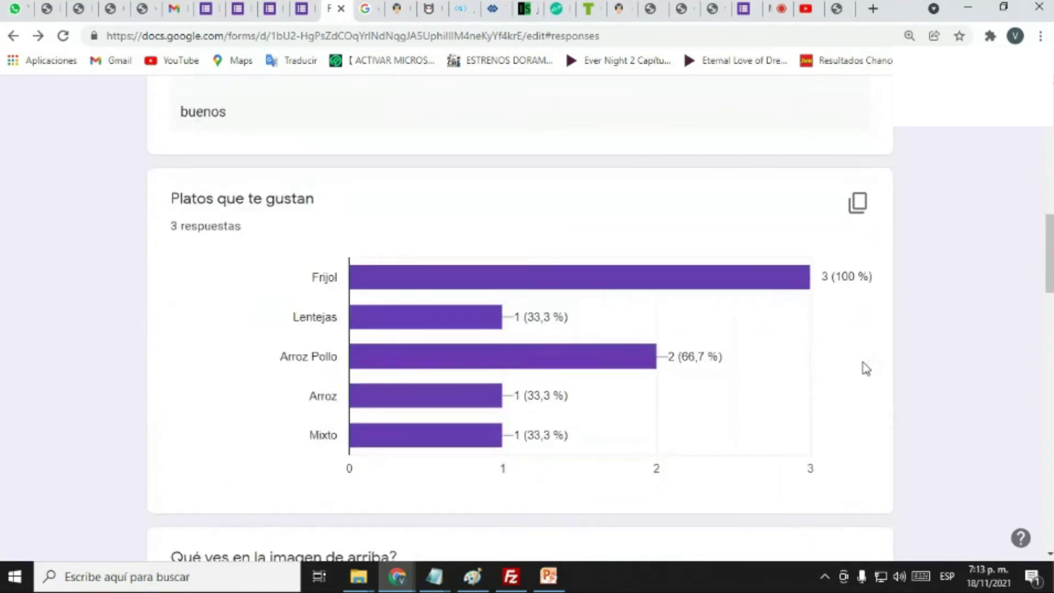
{"action": "scroll", "coordinate": [1033, 384], "scroll_direction": "down", "scroll_amount": 2}
{"action": "scroll", "coordinate": [1032, 385], "scroll_direction": "up", "scroll_amount": 1}
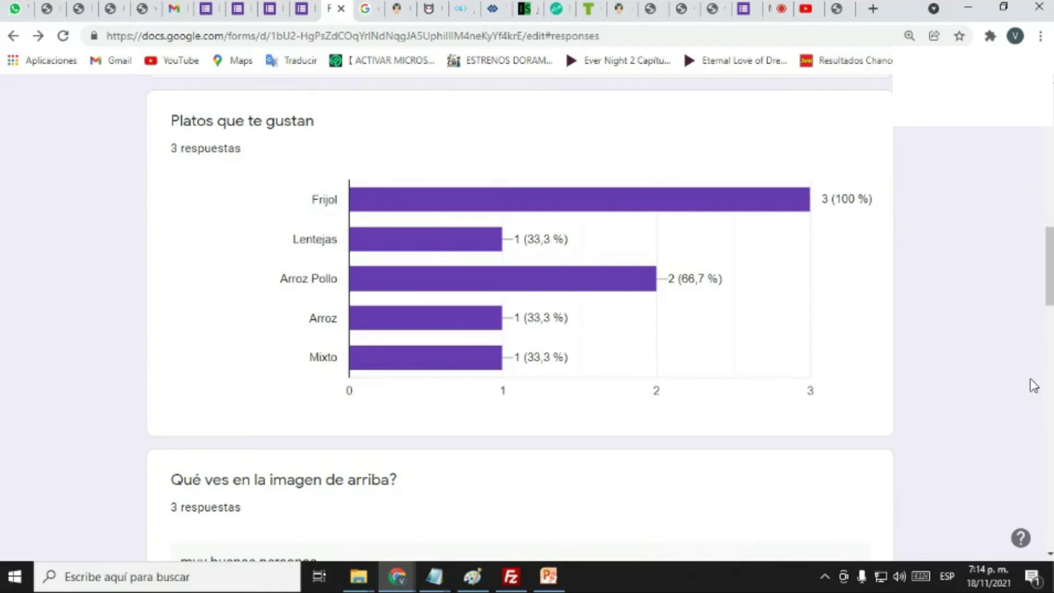
{"action": "scroll", "coordinate": [1022, 355], "scroll_direction": "down", "scroll_amount": 8}
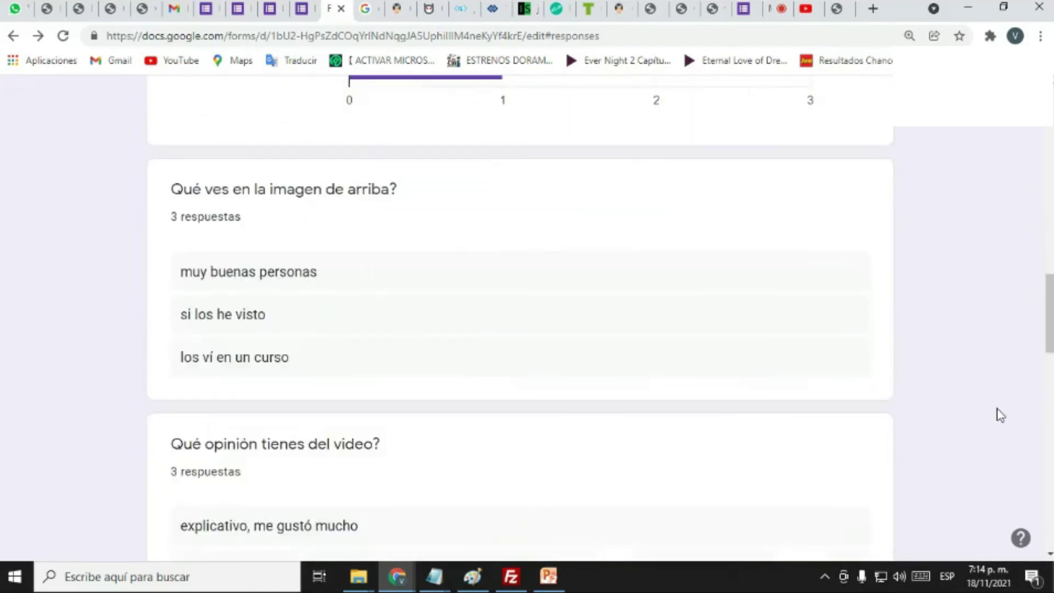
{"action": "scroll", "coordinate": [1001, 416], "scroll_direction": "down", "scroll_amount": 7}
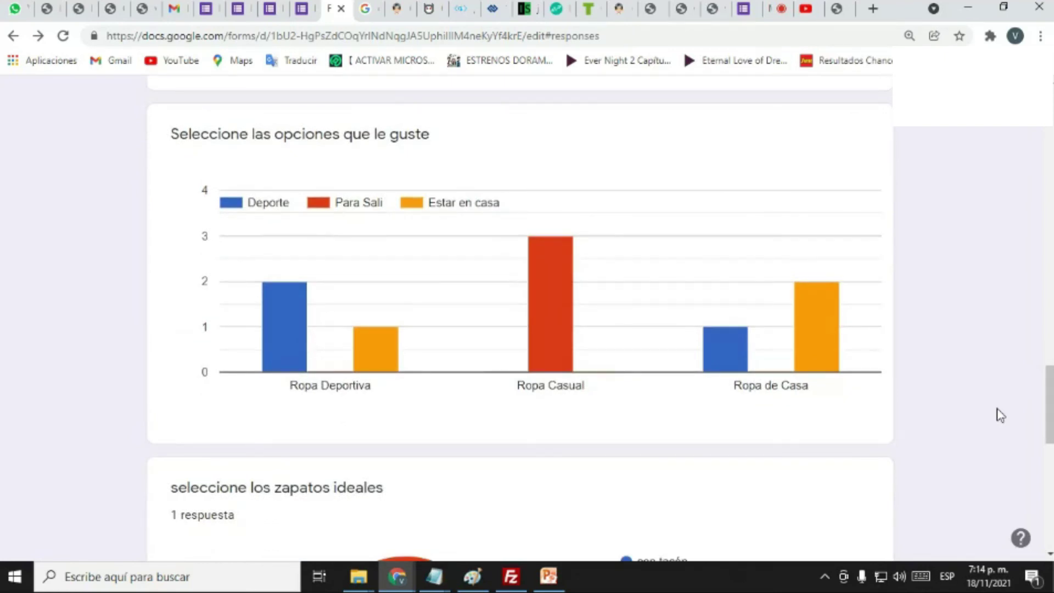
{"action": "scroll", "coordinate": [1001, 416], "scroll_direction": "down", "scroll_amount": 4}
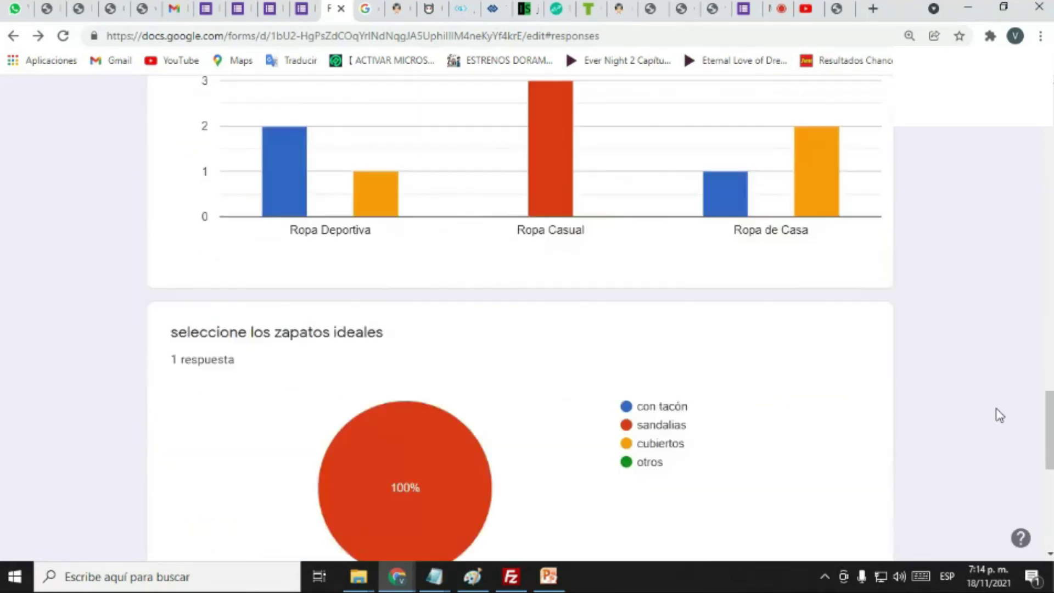
{"action": "scroll", "coordinate": [1000, 416], "scroll_direction": "down", "scroll_amount": 1}
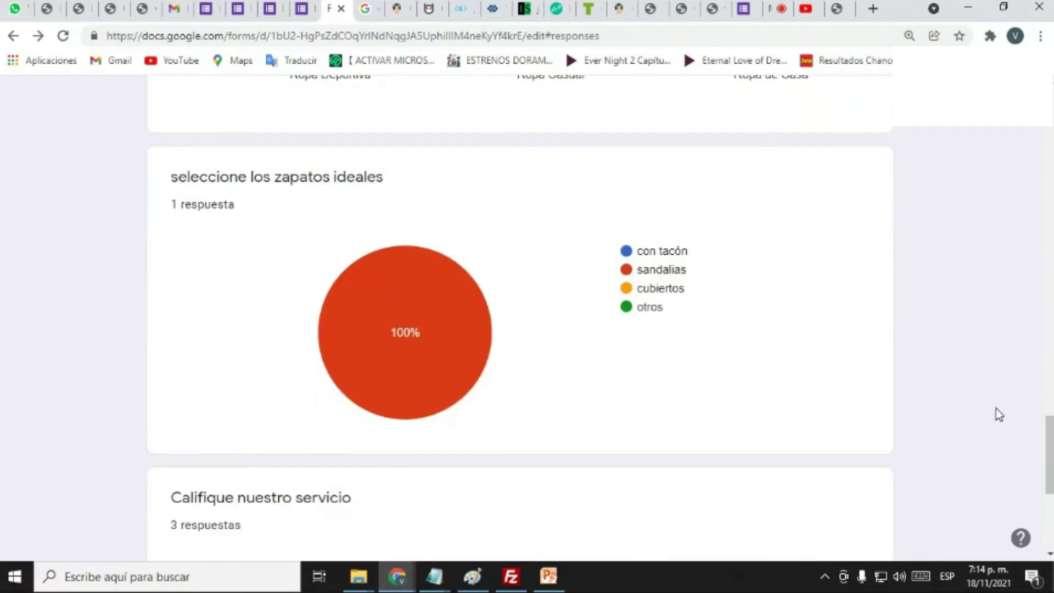
{"action": "mouse_move", "coordinate": [463, 297]}
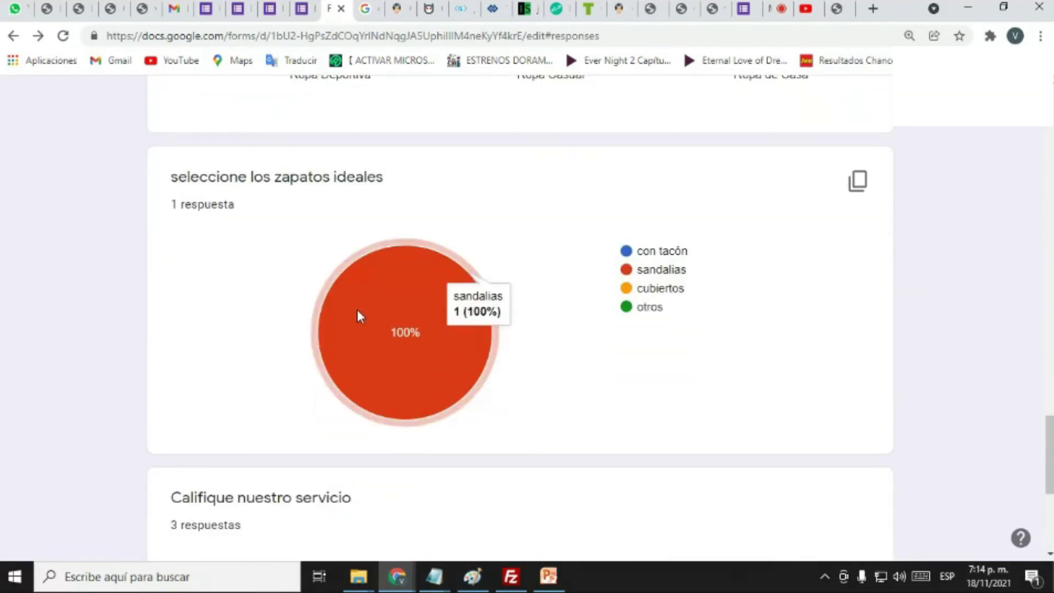
{"action": "scroll", "coordinate": [794, 386], "scroll_direction": "down", "scroll_amount": 5}
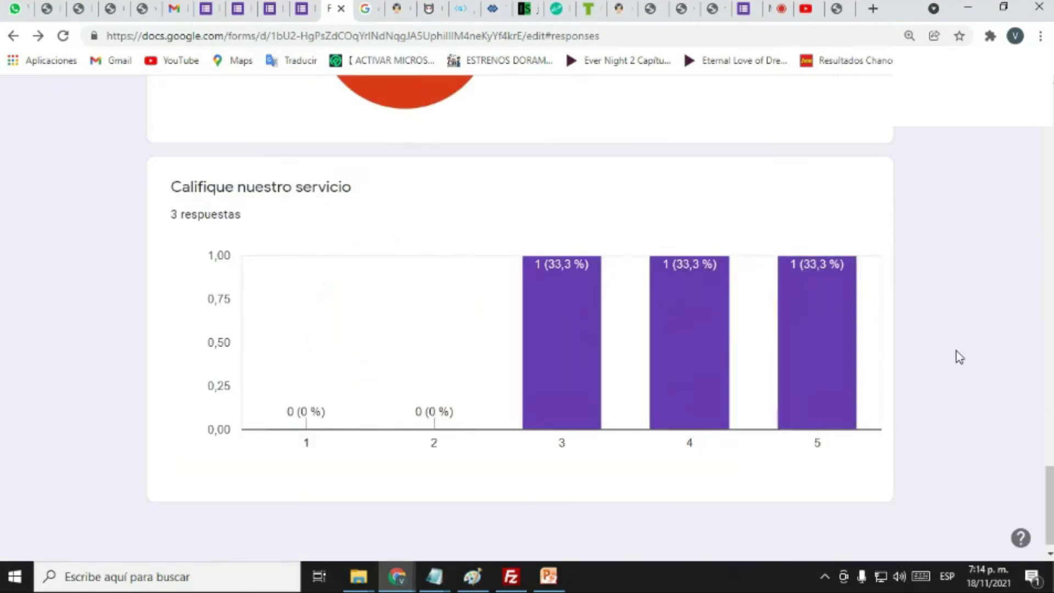
{"action": "scroll", "coordinate": [1022, 289], "scroll_direction": "down", "scroll_amount": 1}
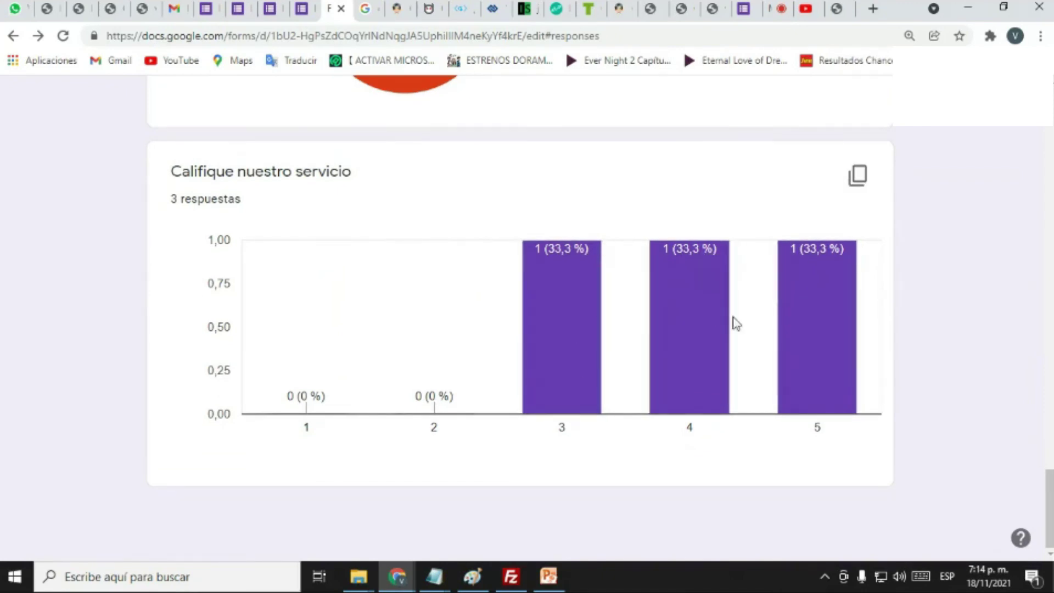
{"action": "mouse_move", "coordinate": [662, 321]}
{"action": "scroll", "coordinate": [893, 415], "scroll_direction": "up", "scroll_amount": 15}
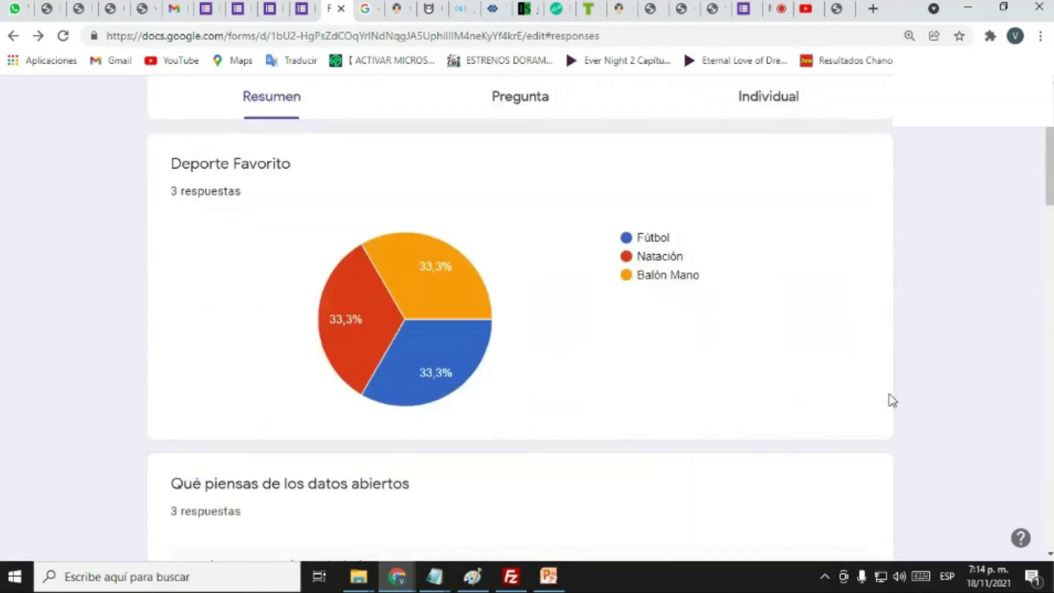